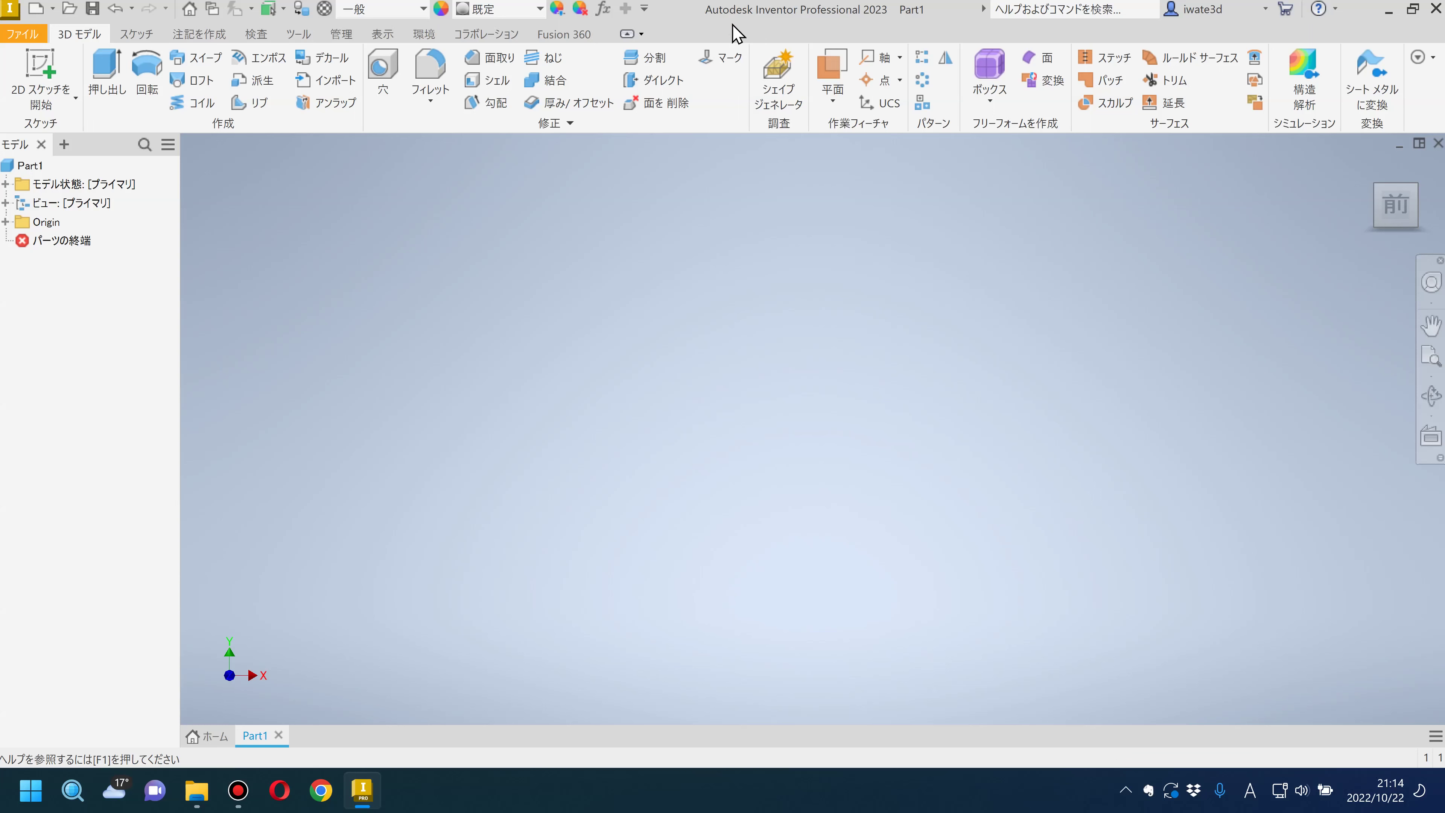
click(732, 24)
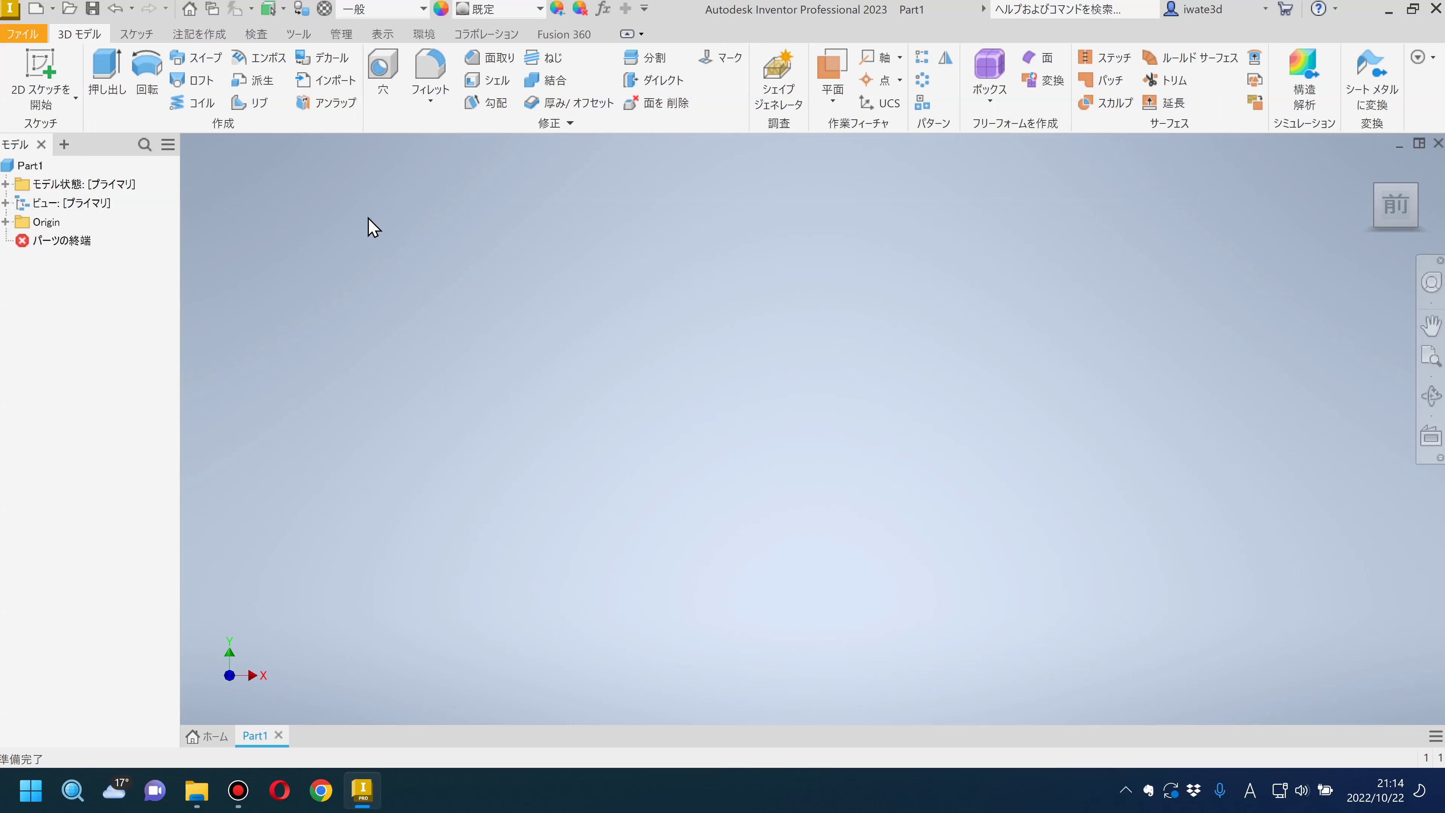
click(313, 37)
click(346, 35)
click(257, 35)
click(415, 36)
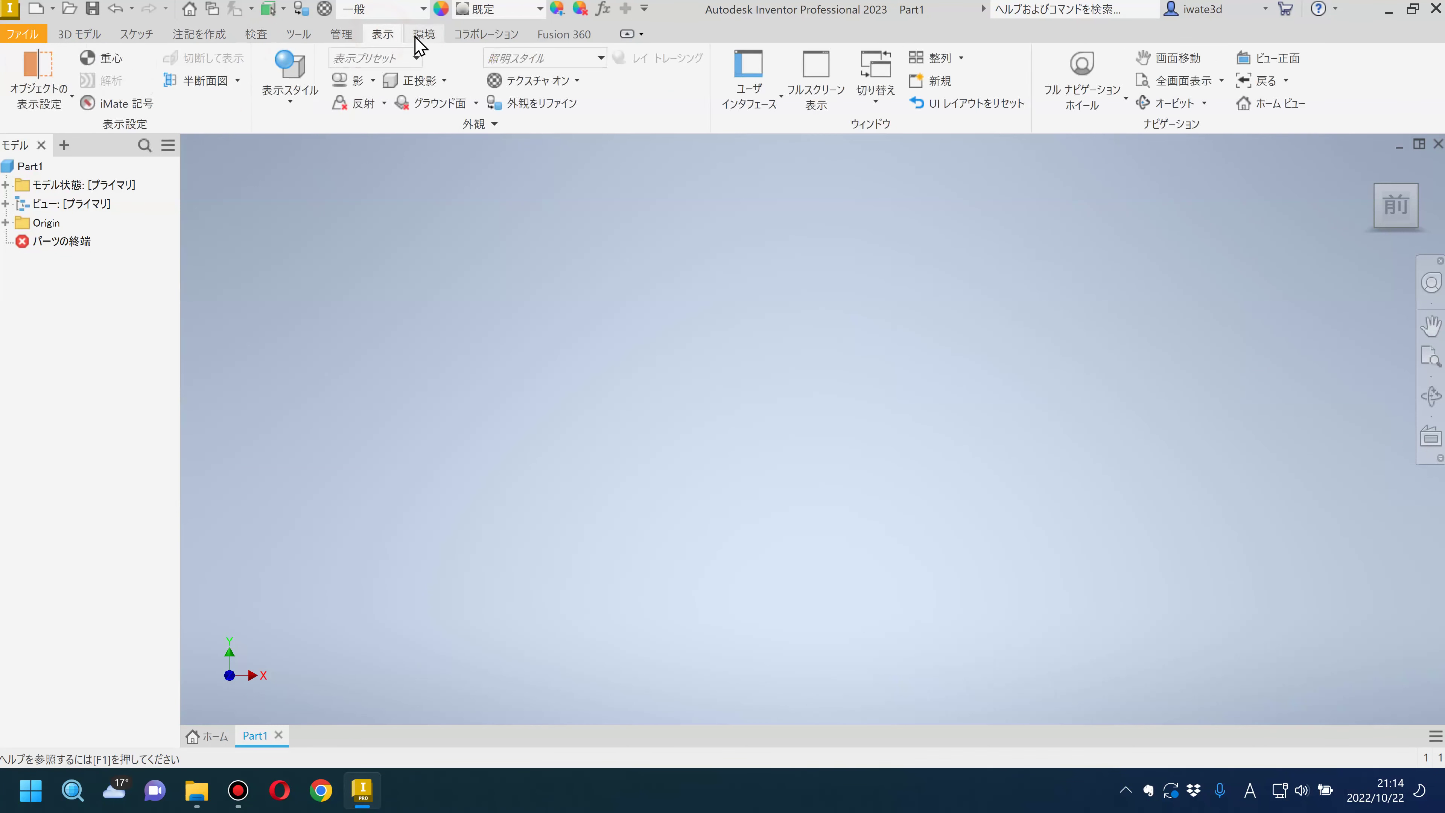
click(298, 34)
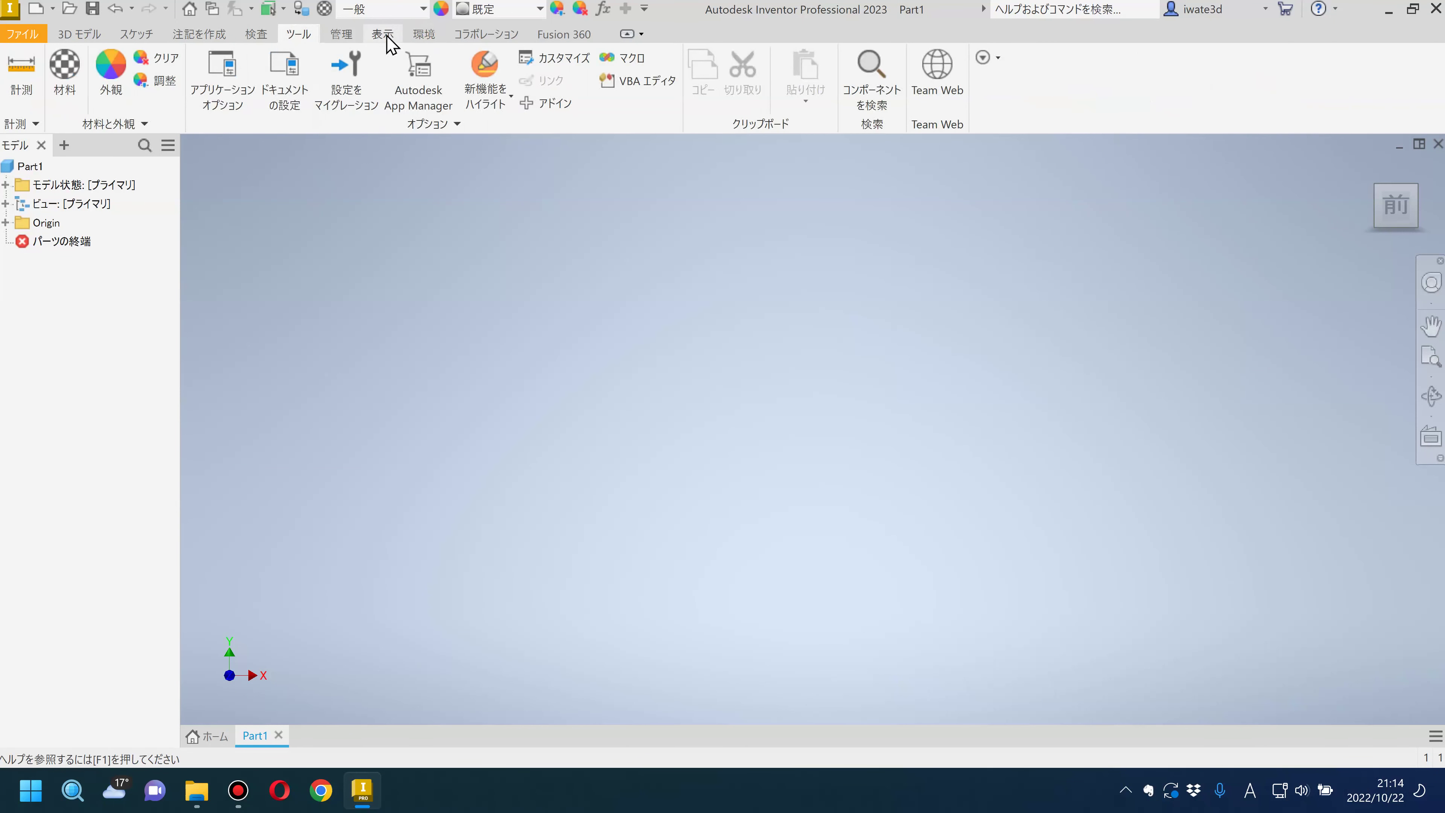
click(421, 34)
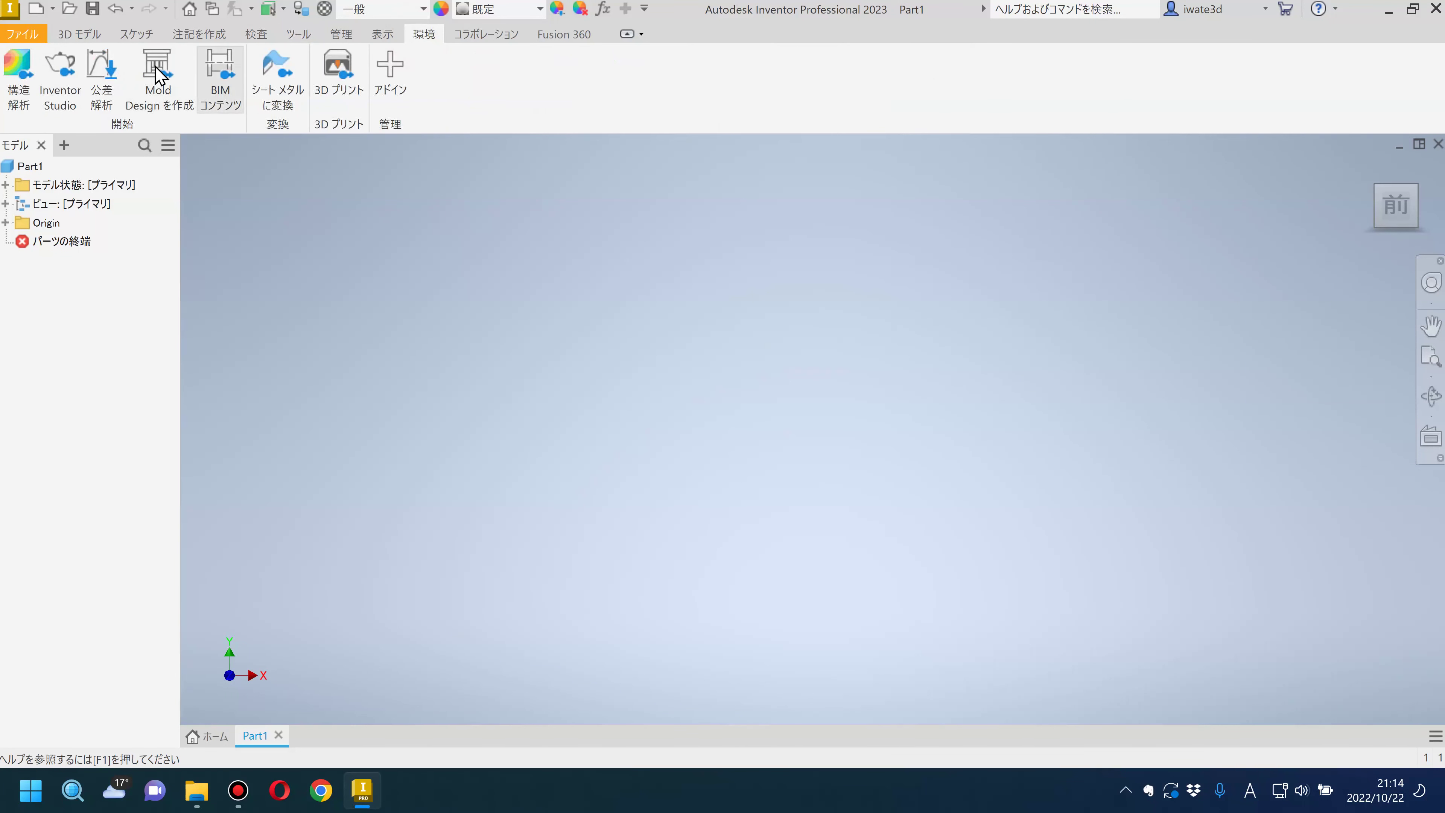
click(79, 34)
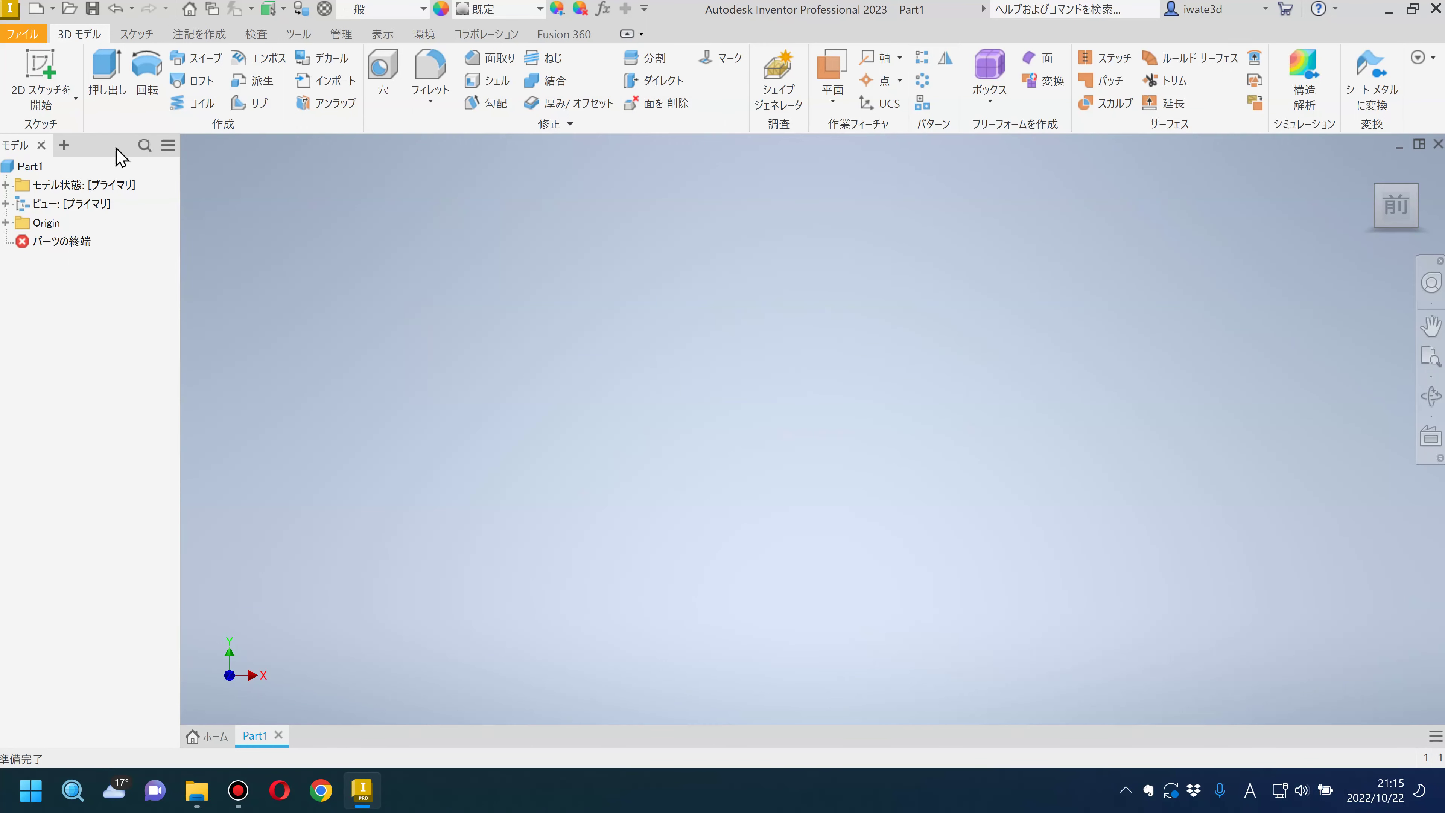
Start a new 2D sketch on the front (XY) origin plane
click(56, 64)
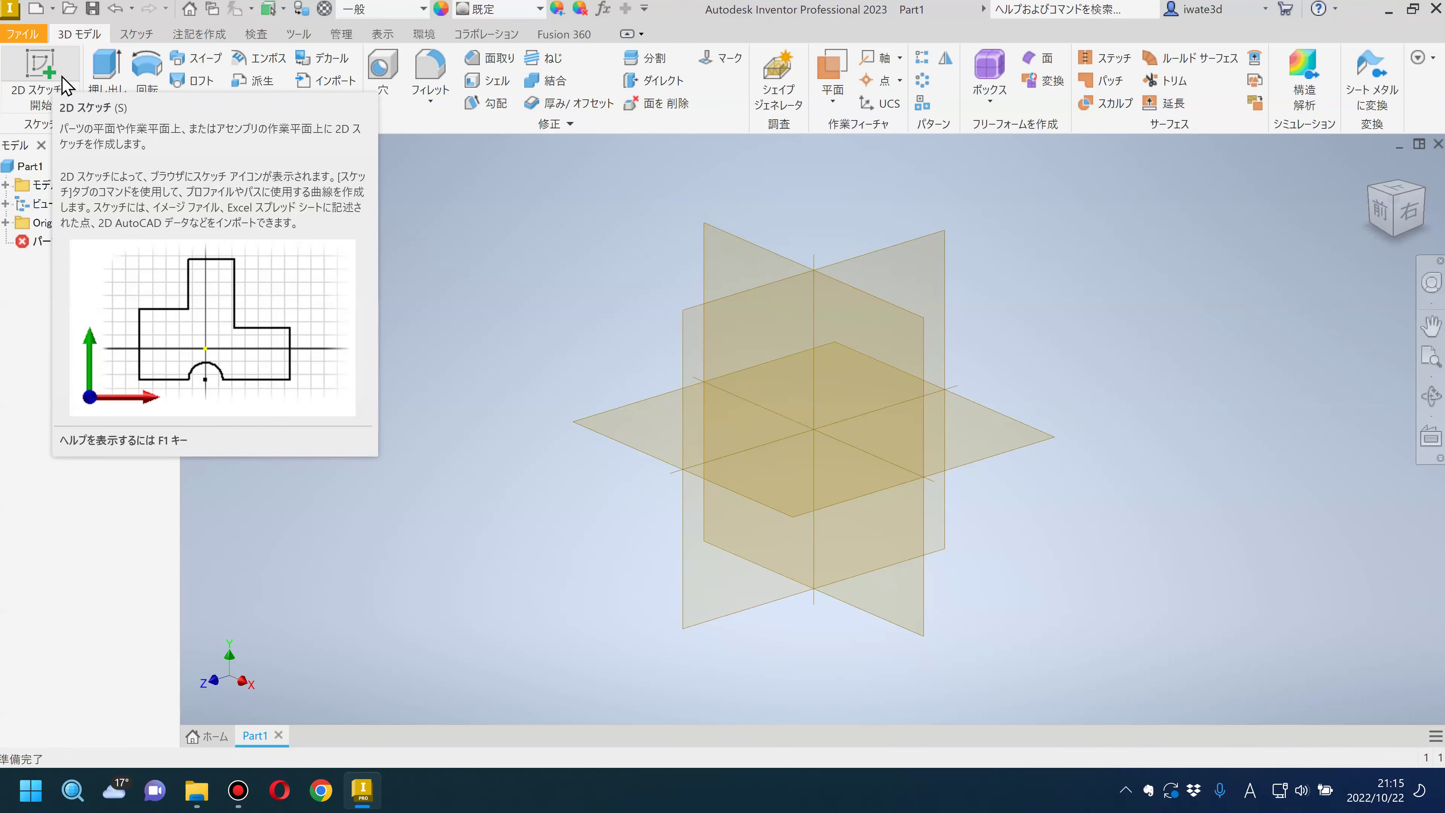
click(76, 91)
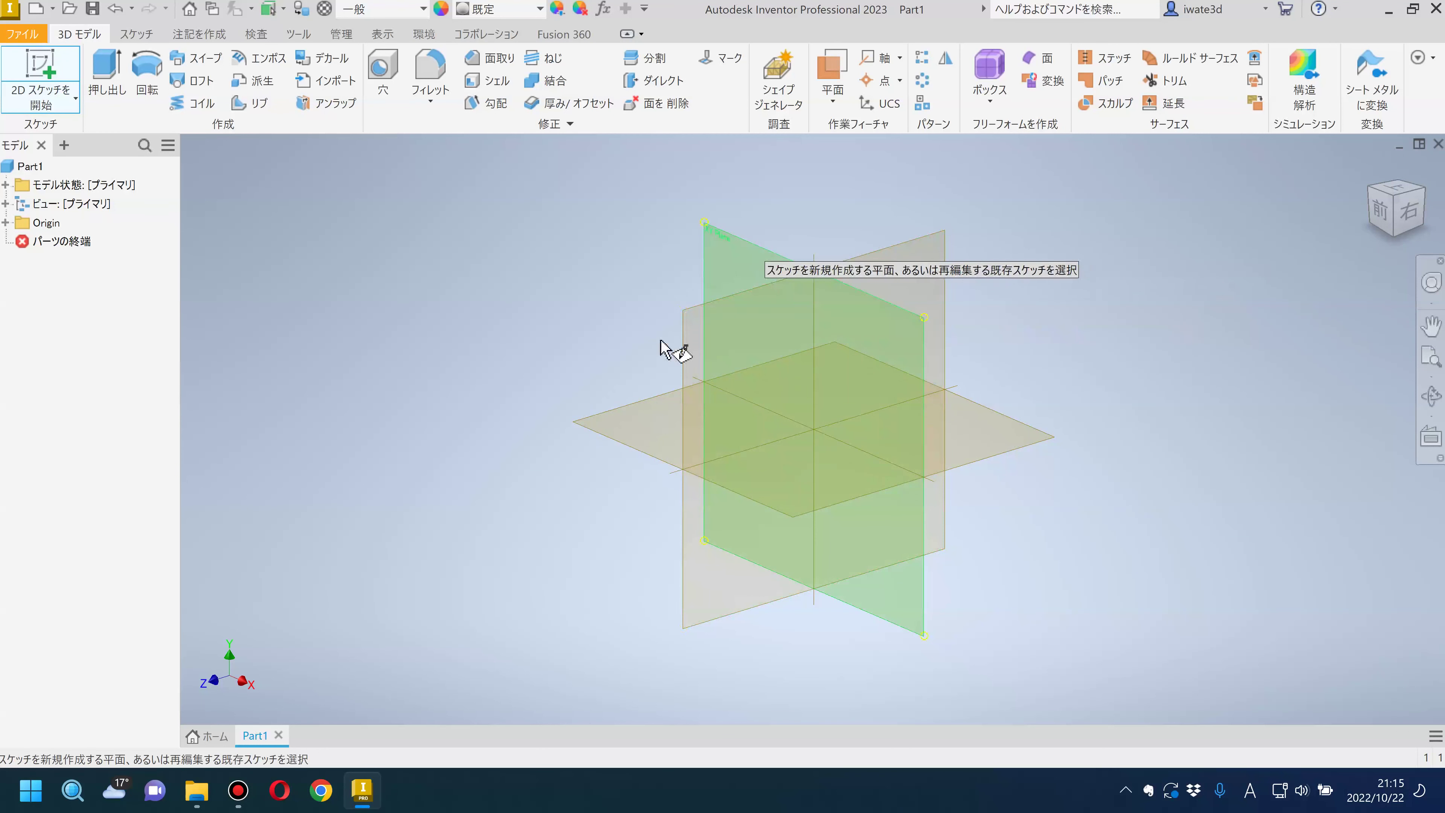
click(735, 257)
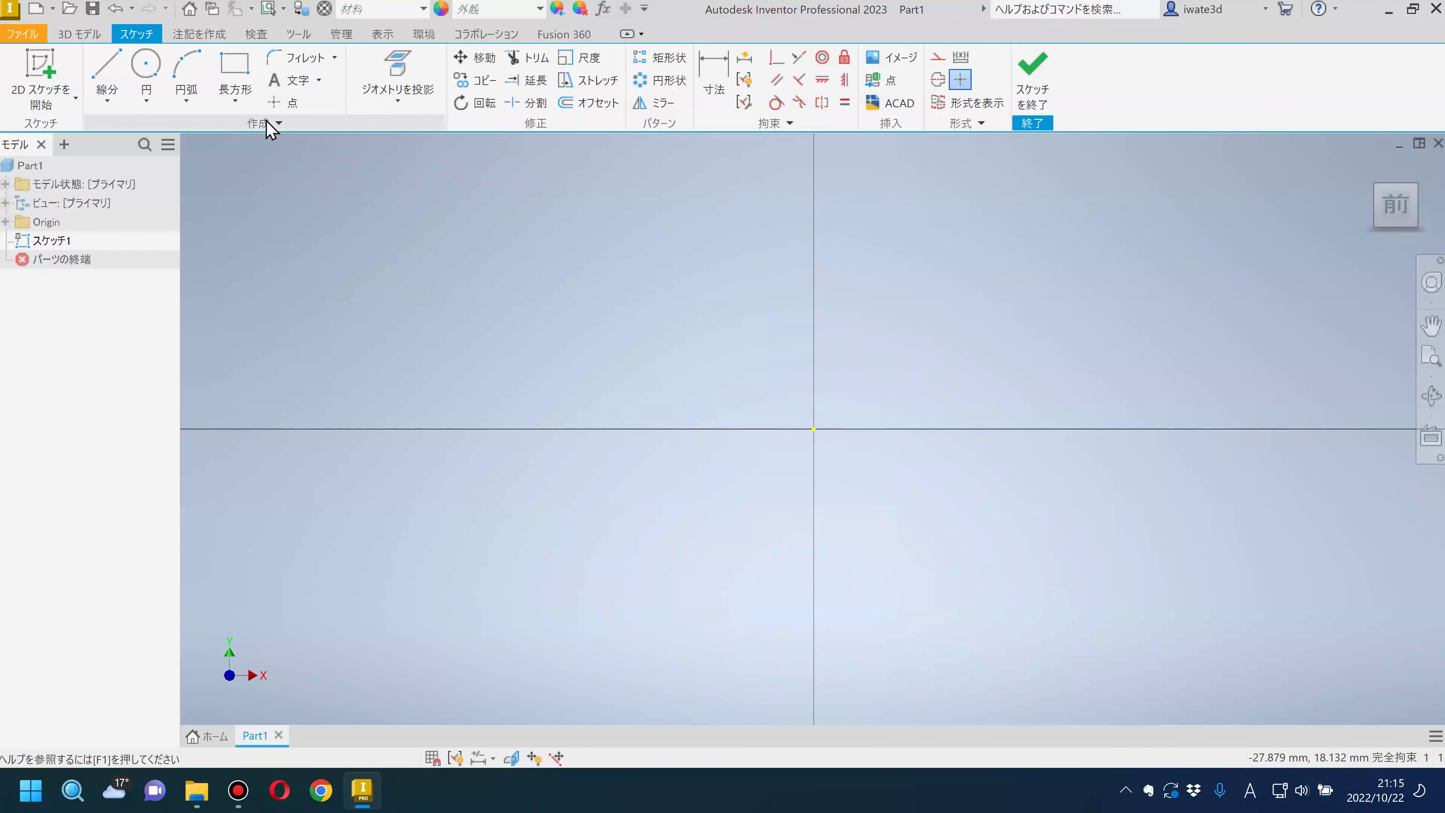
click(208, 127)
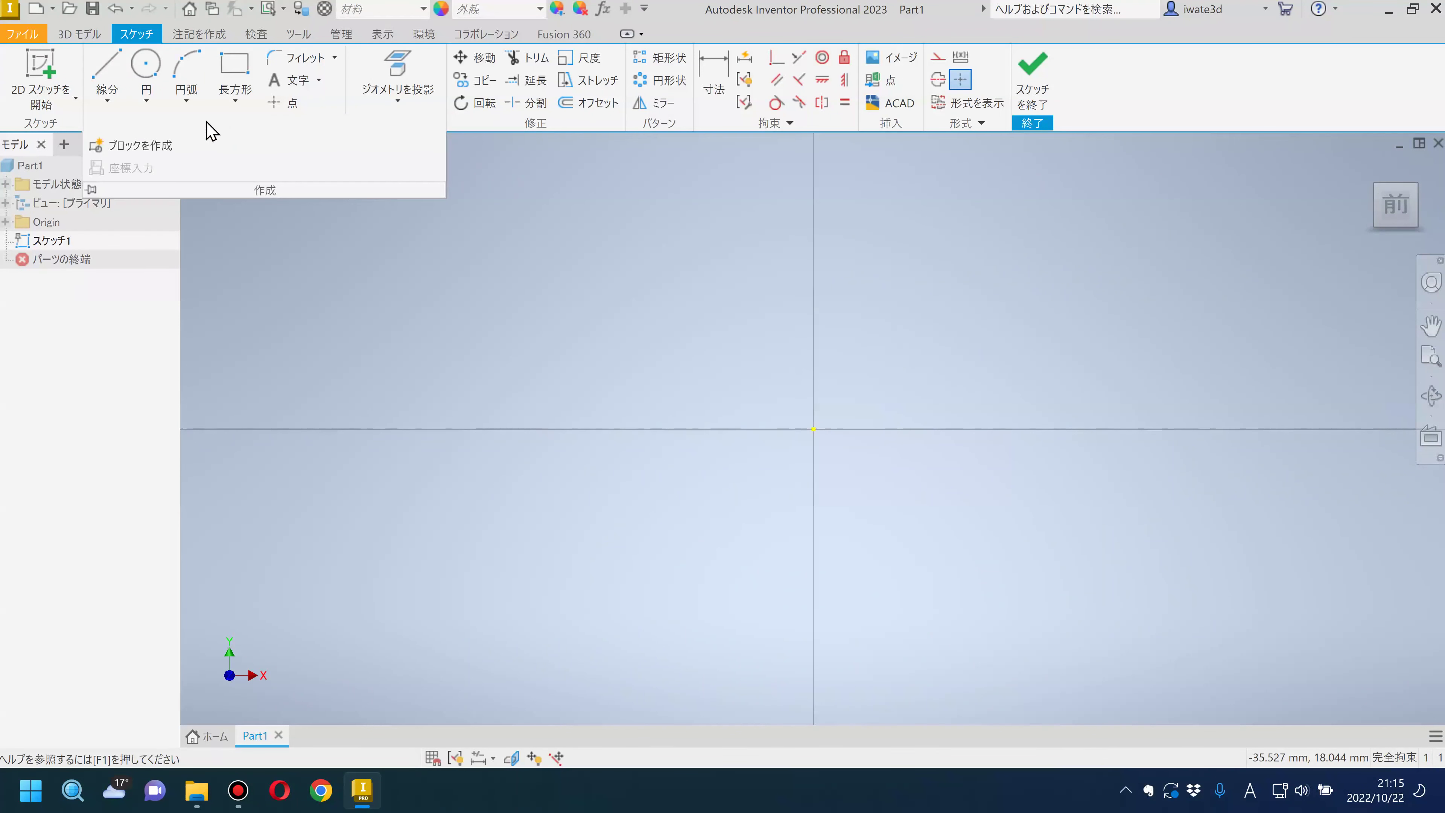
click(117, 98)
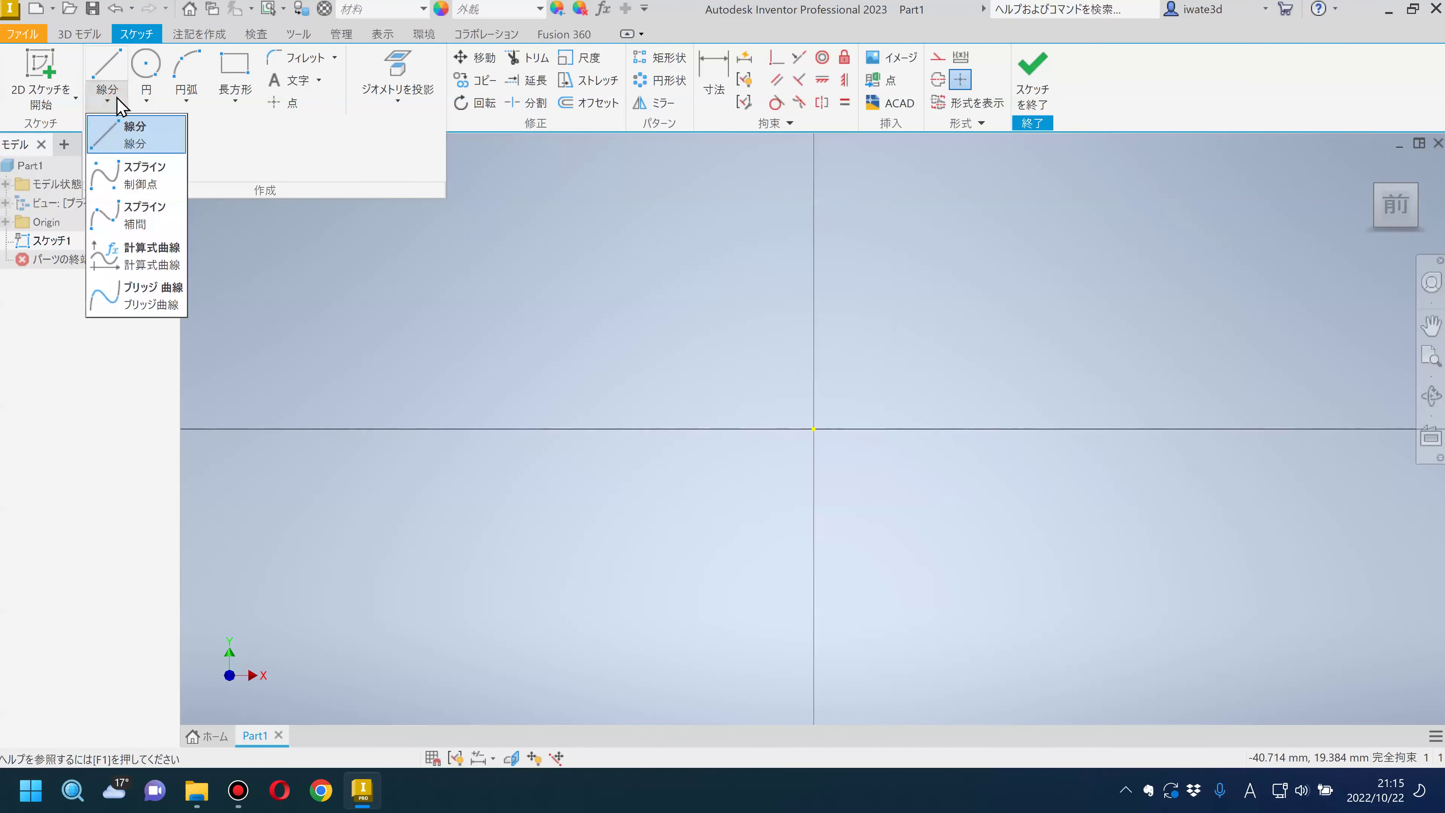
click(402, 248)
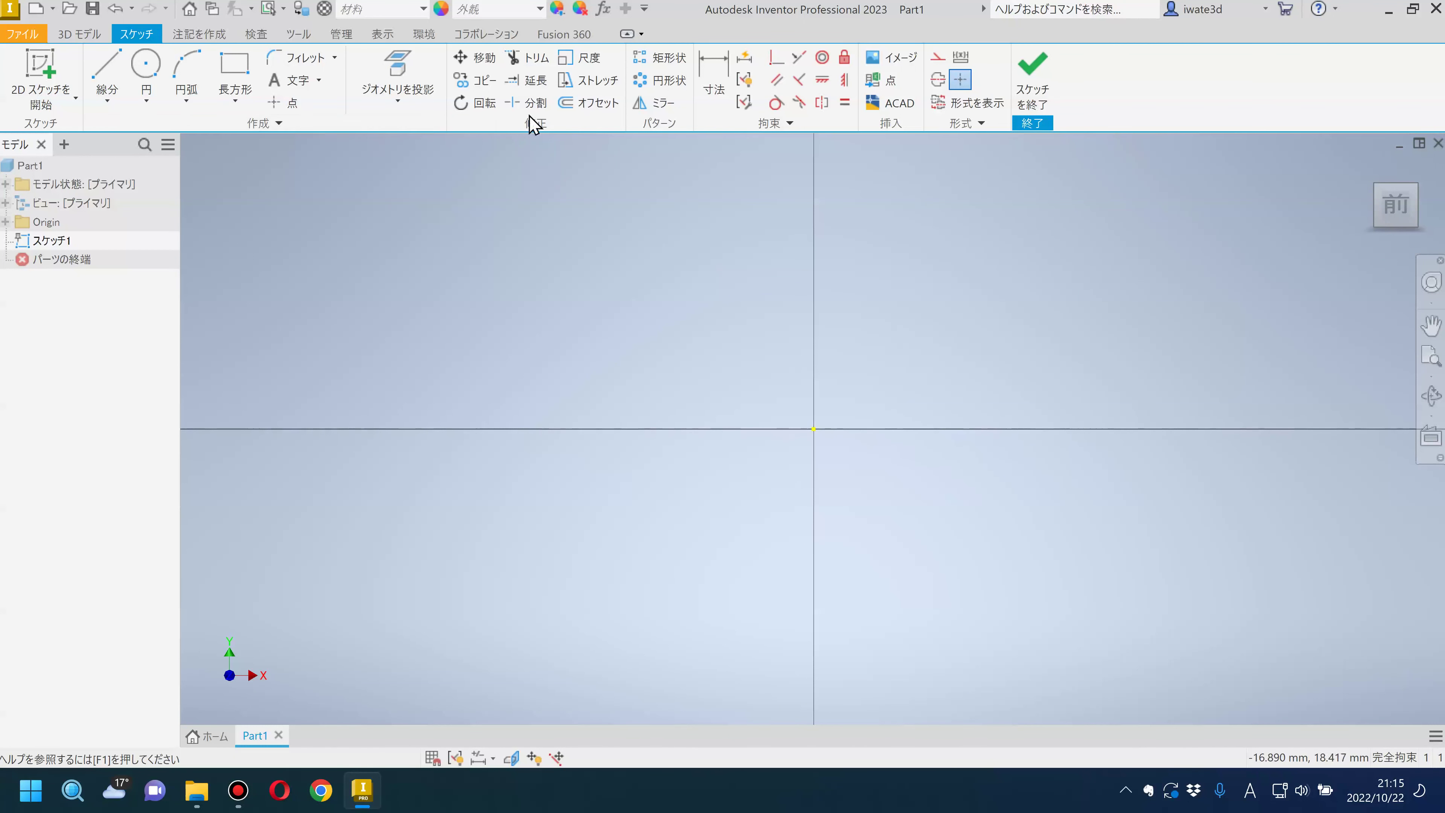
click(296, 122)
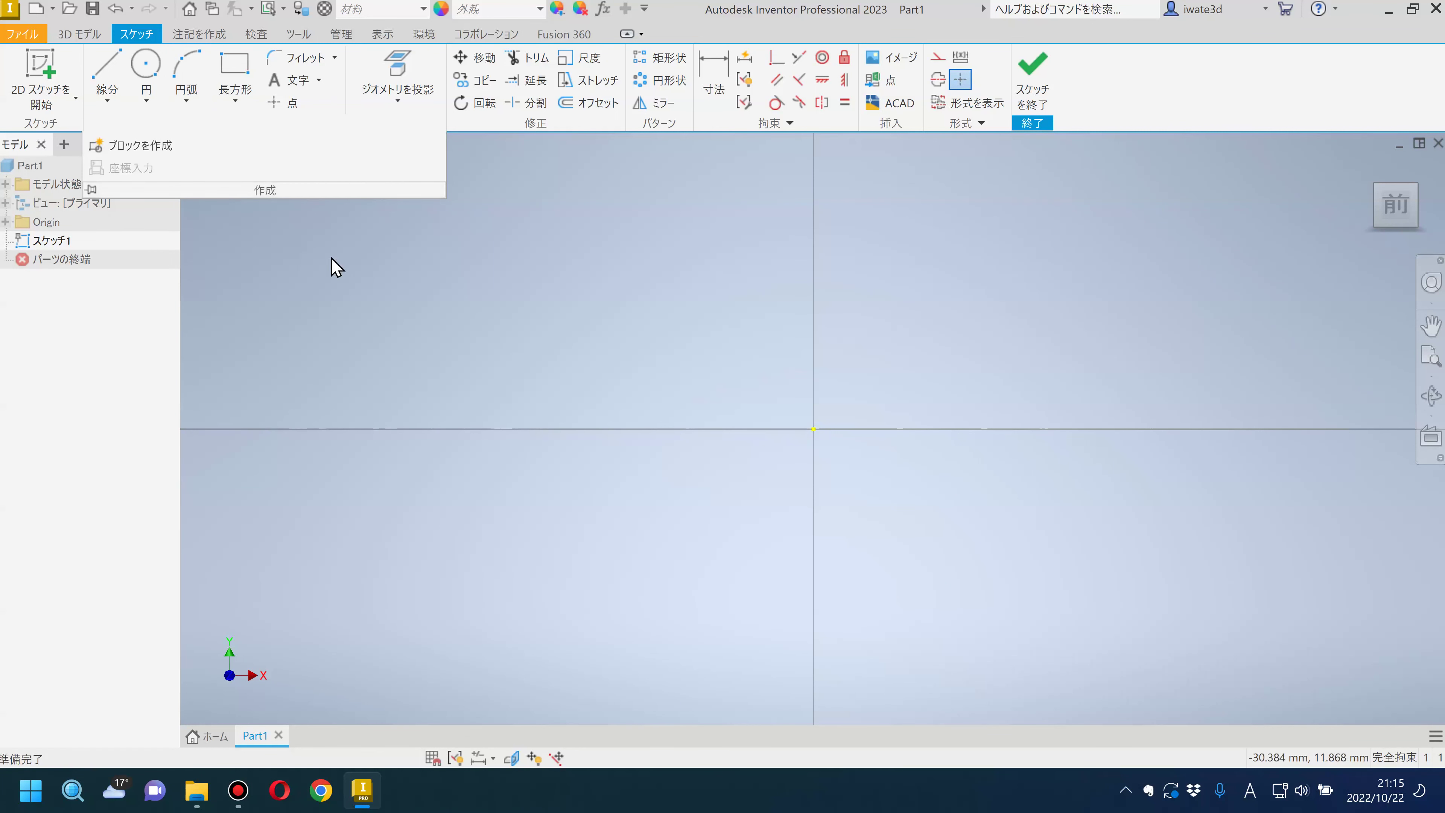
click(597, 151)
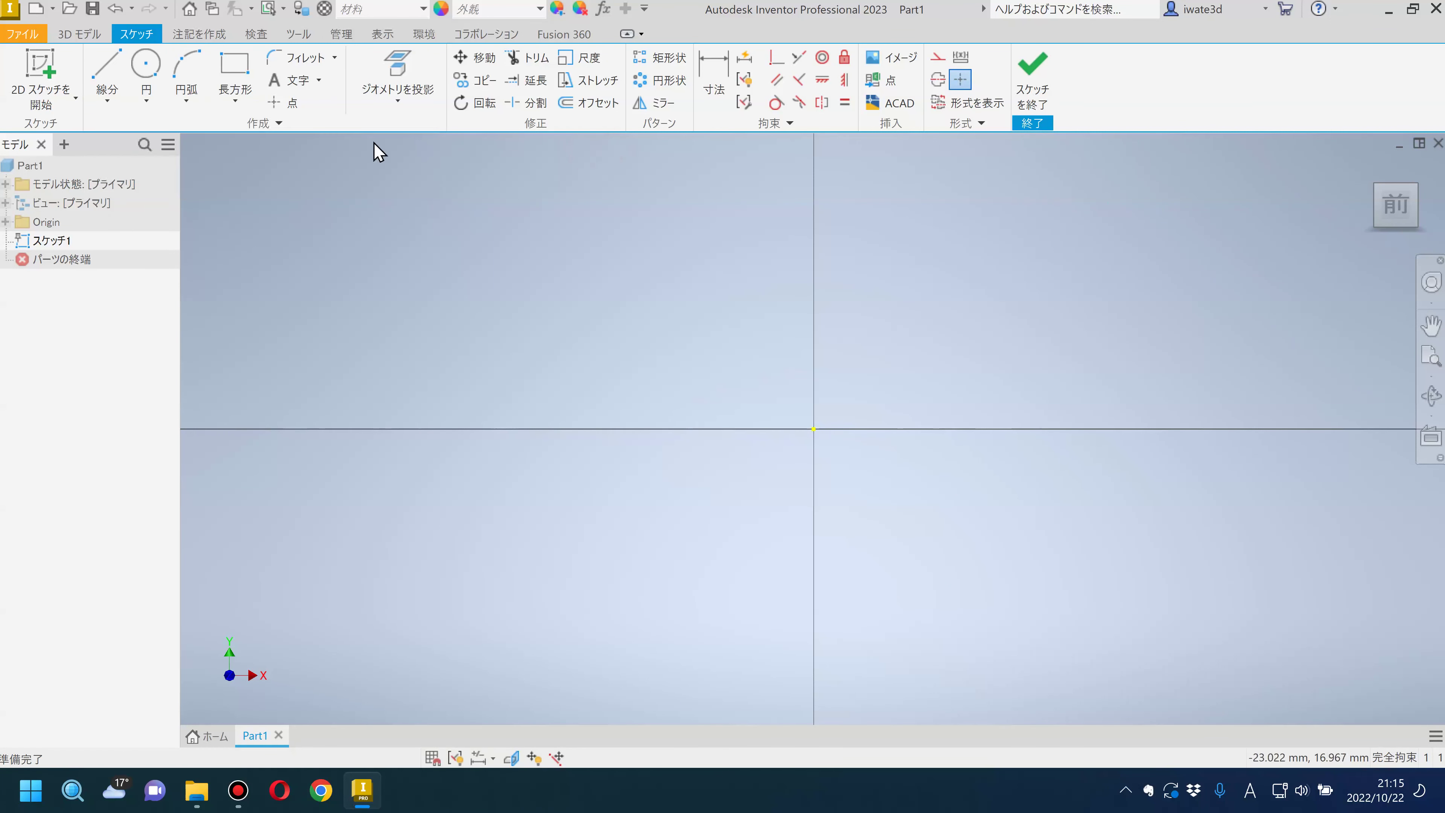
click(788, 122)
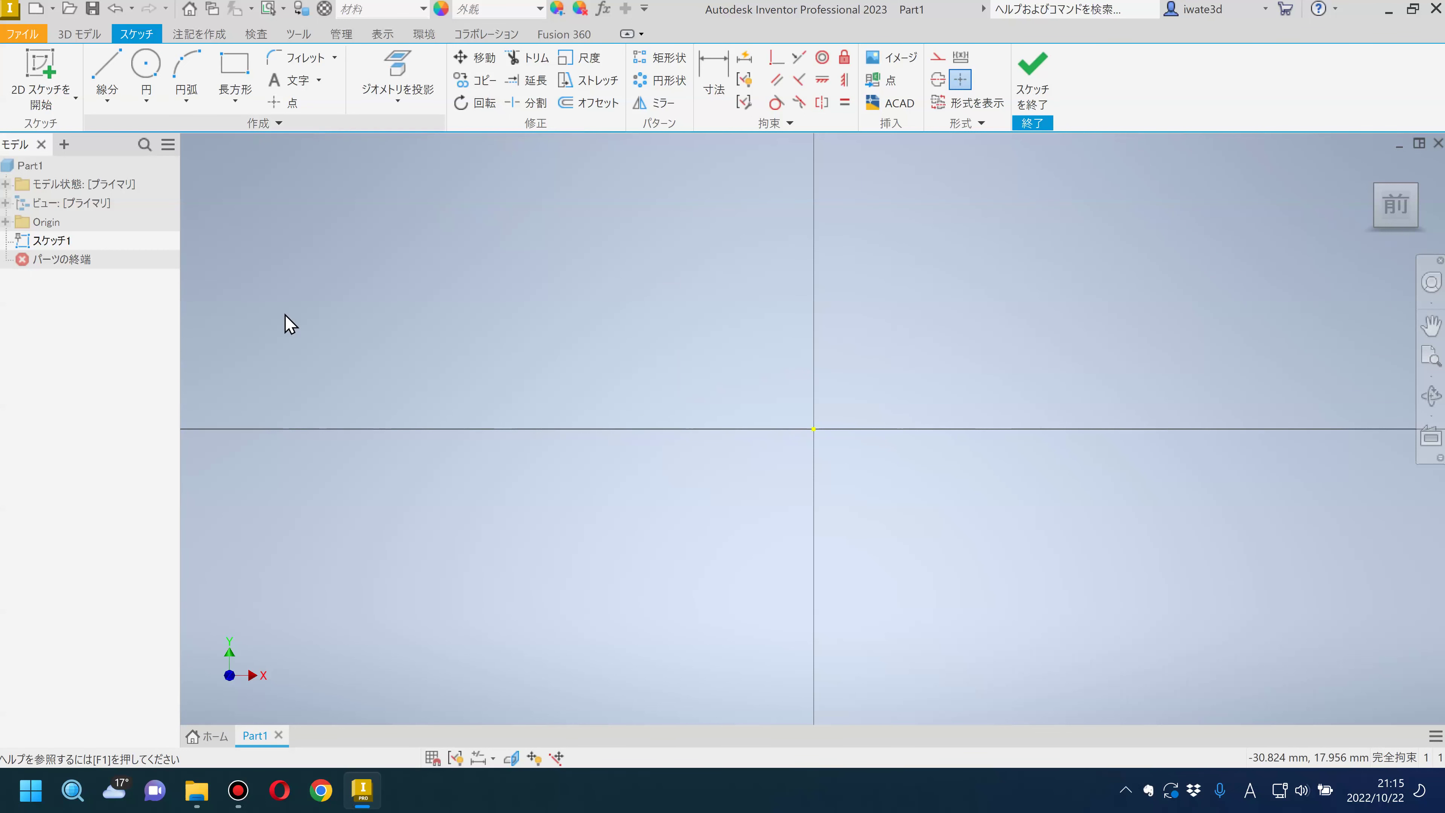
click(108, 101)
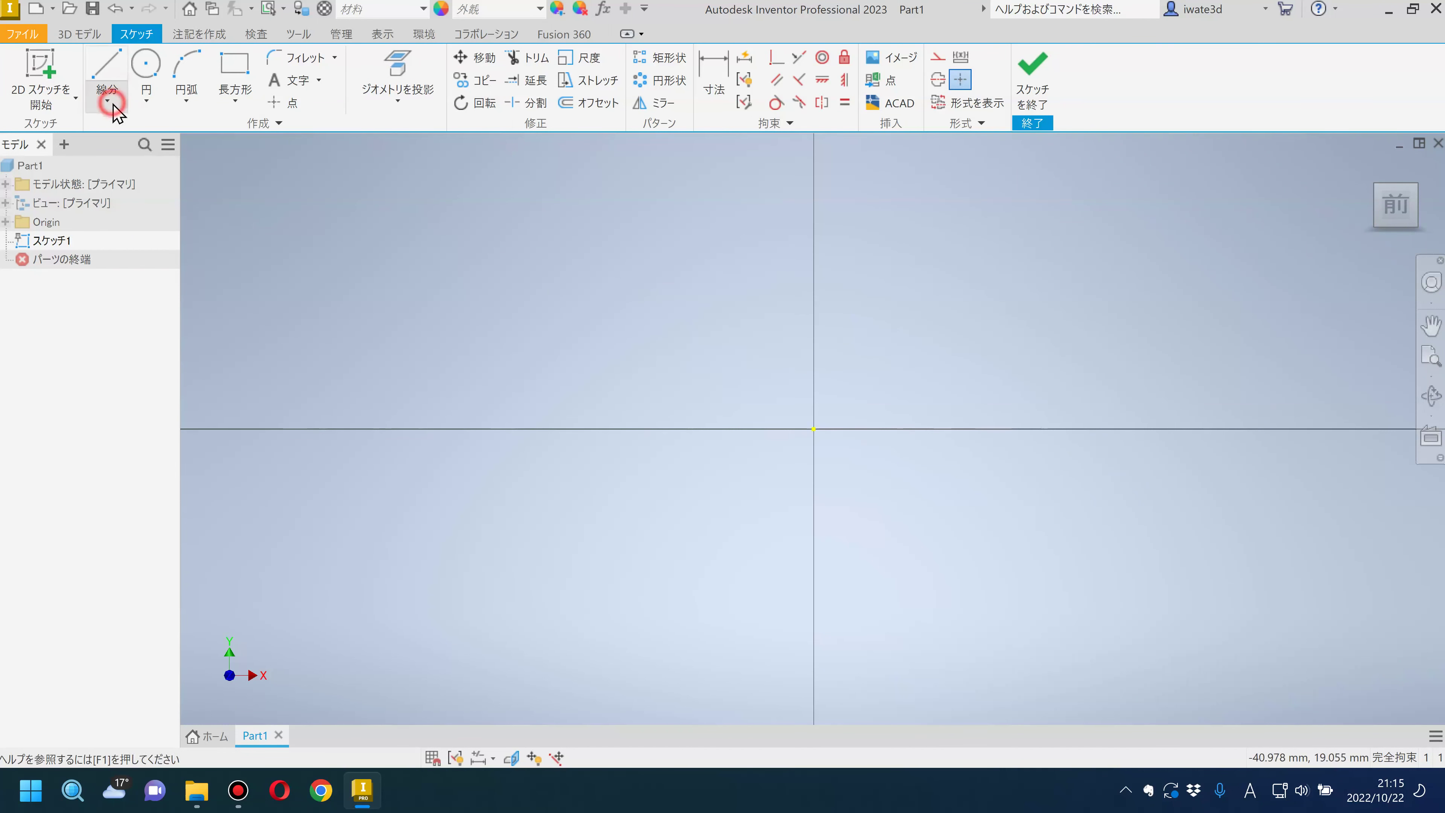
click(146, 102)
click(186, 101)
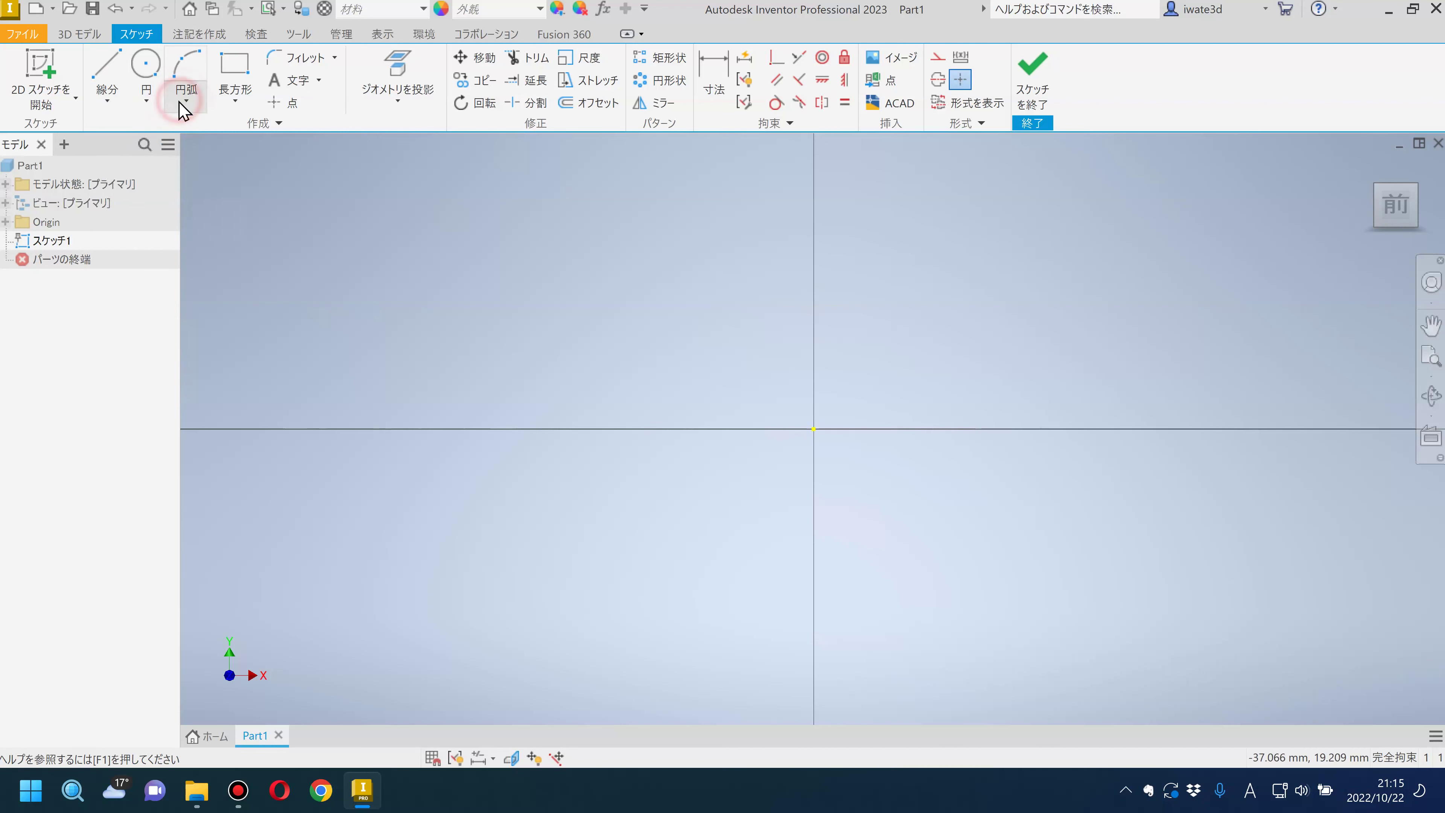
Sketch a two-point rectangle from the origin, about 352 mm wide and 344 mm high
click(236, 101)
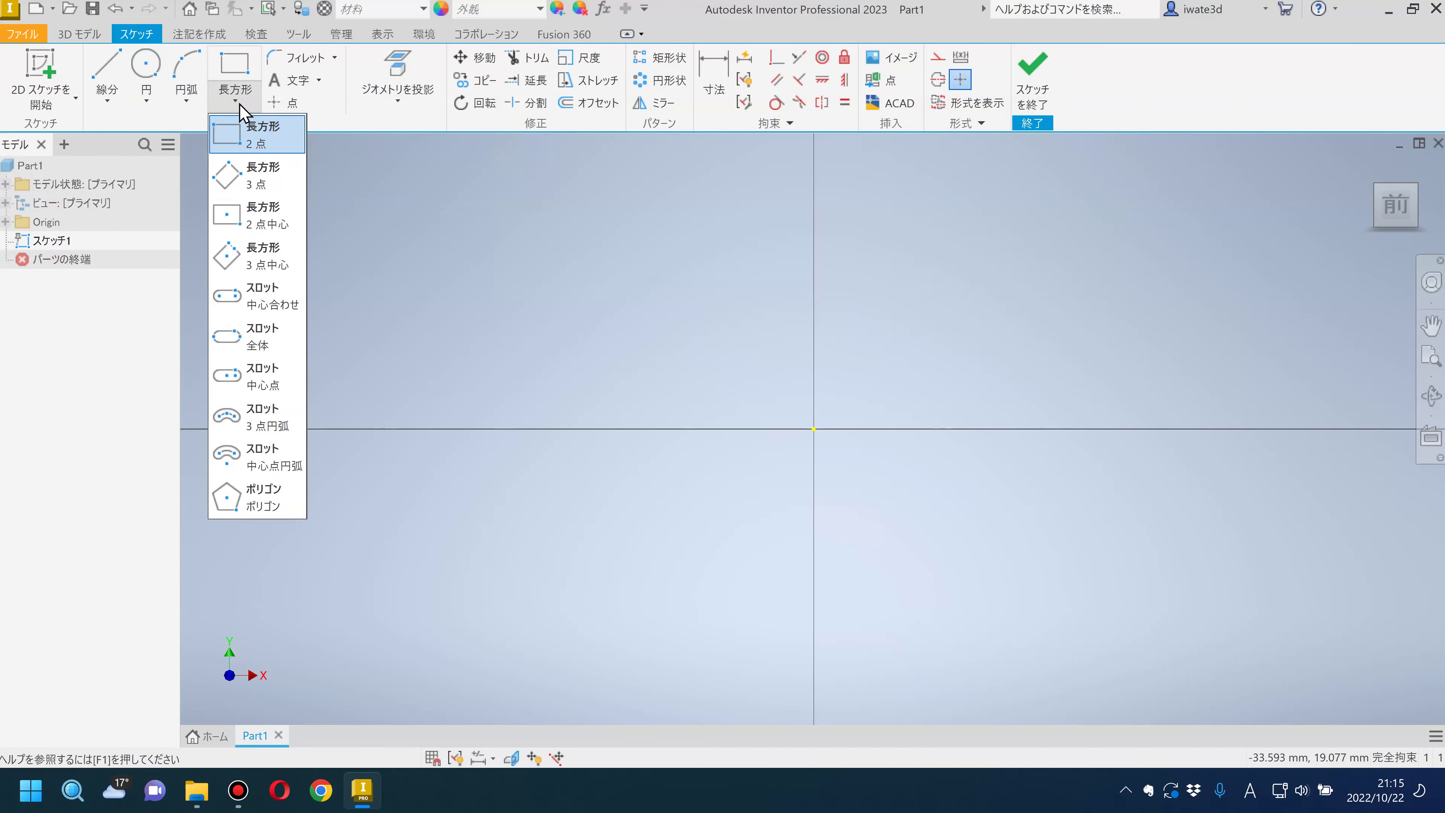
click(256, 149)
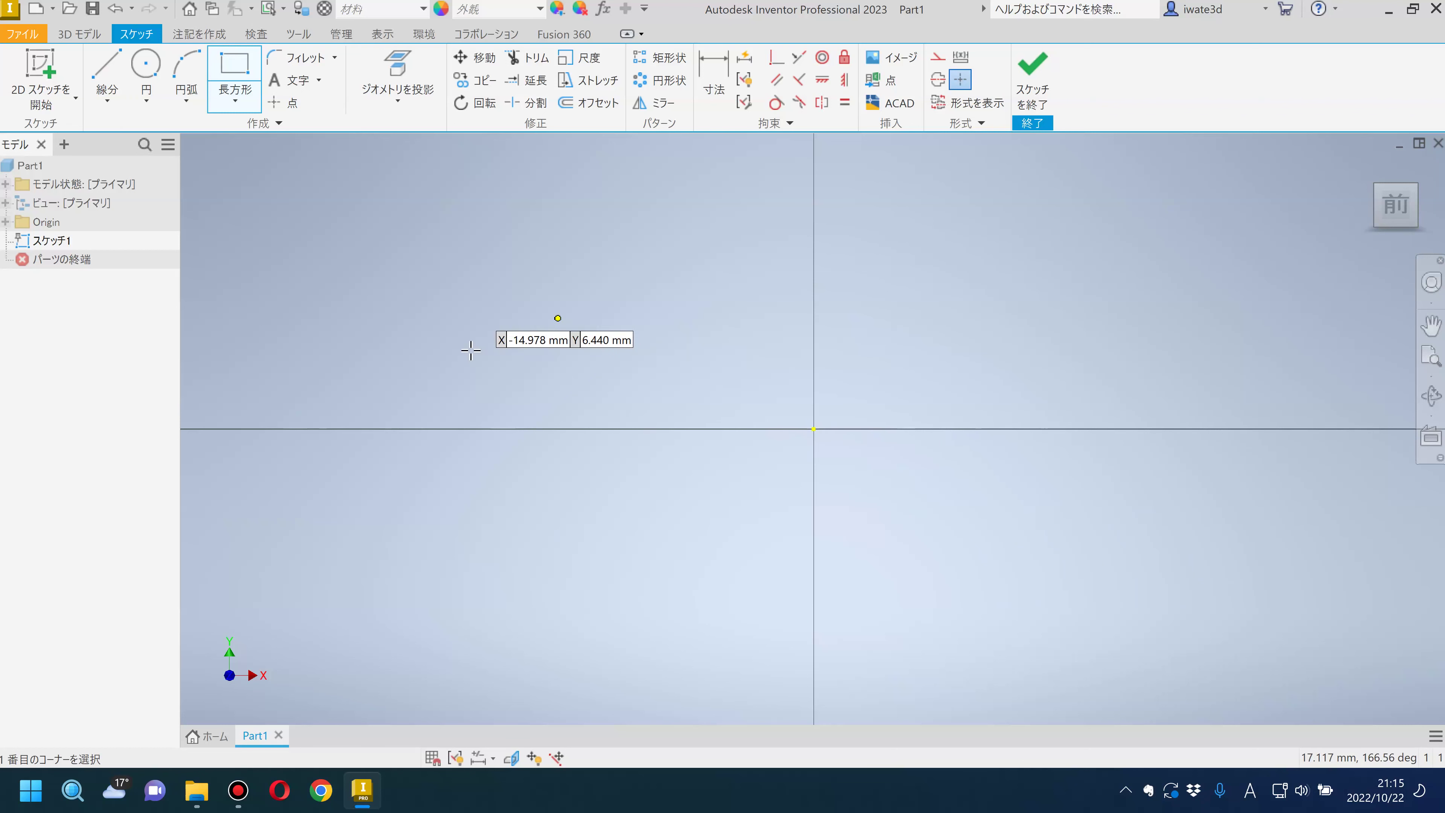
click(814, 428)
scroll(853, 398, up, 5)
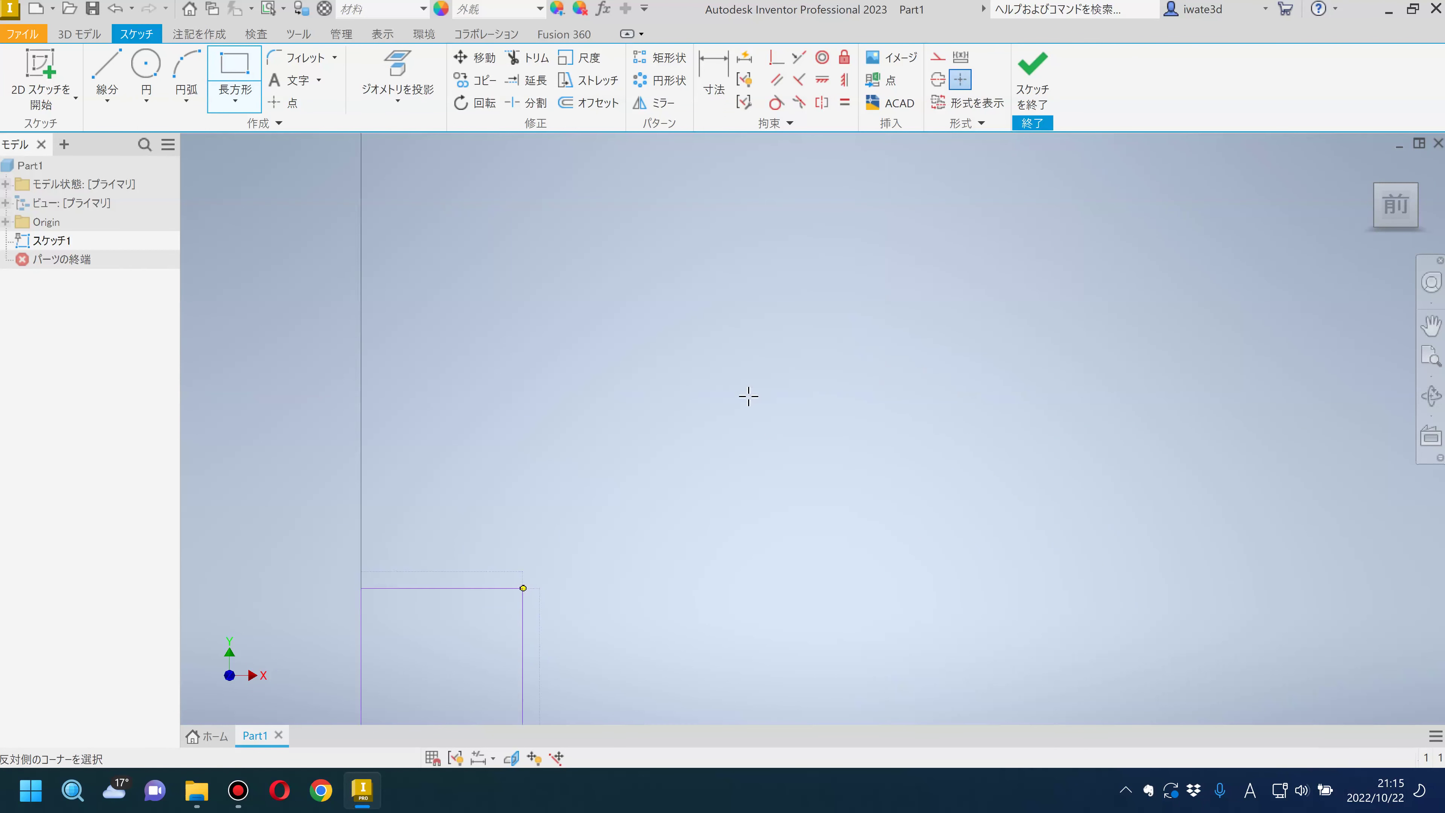
middle_drag(696, 452, 852, 245)
scroll(834, 258, down, 3)
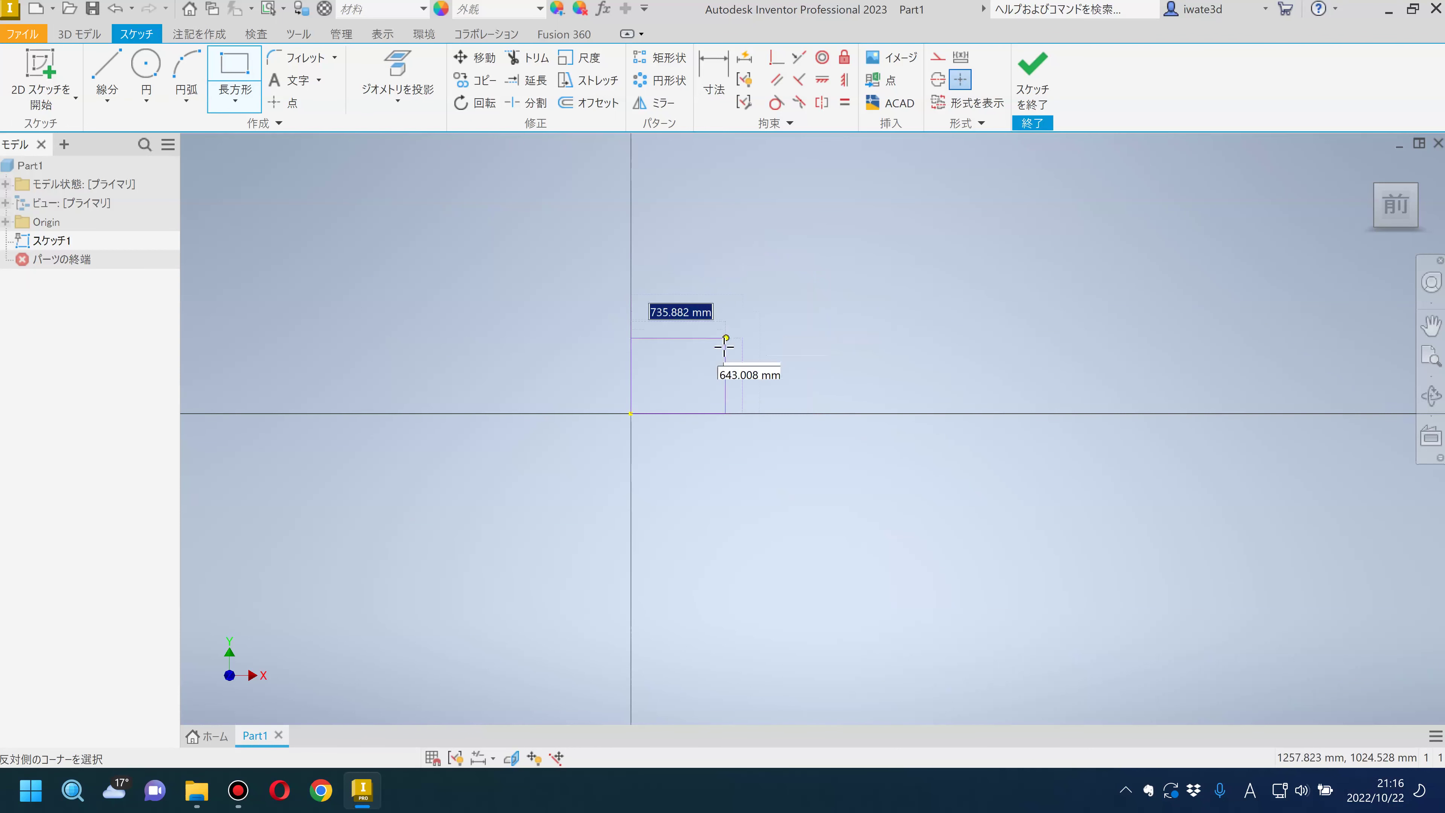
click(675, 368)
scroll(668, 377, up, 8)
scroll(671, 376, down, 1)
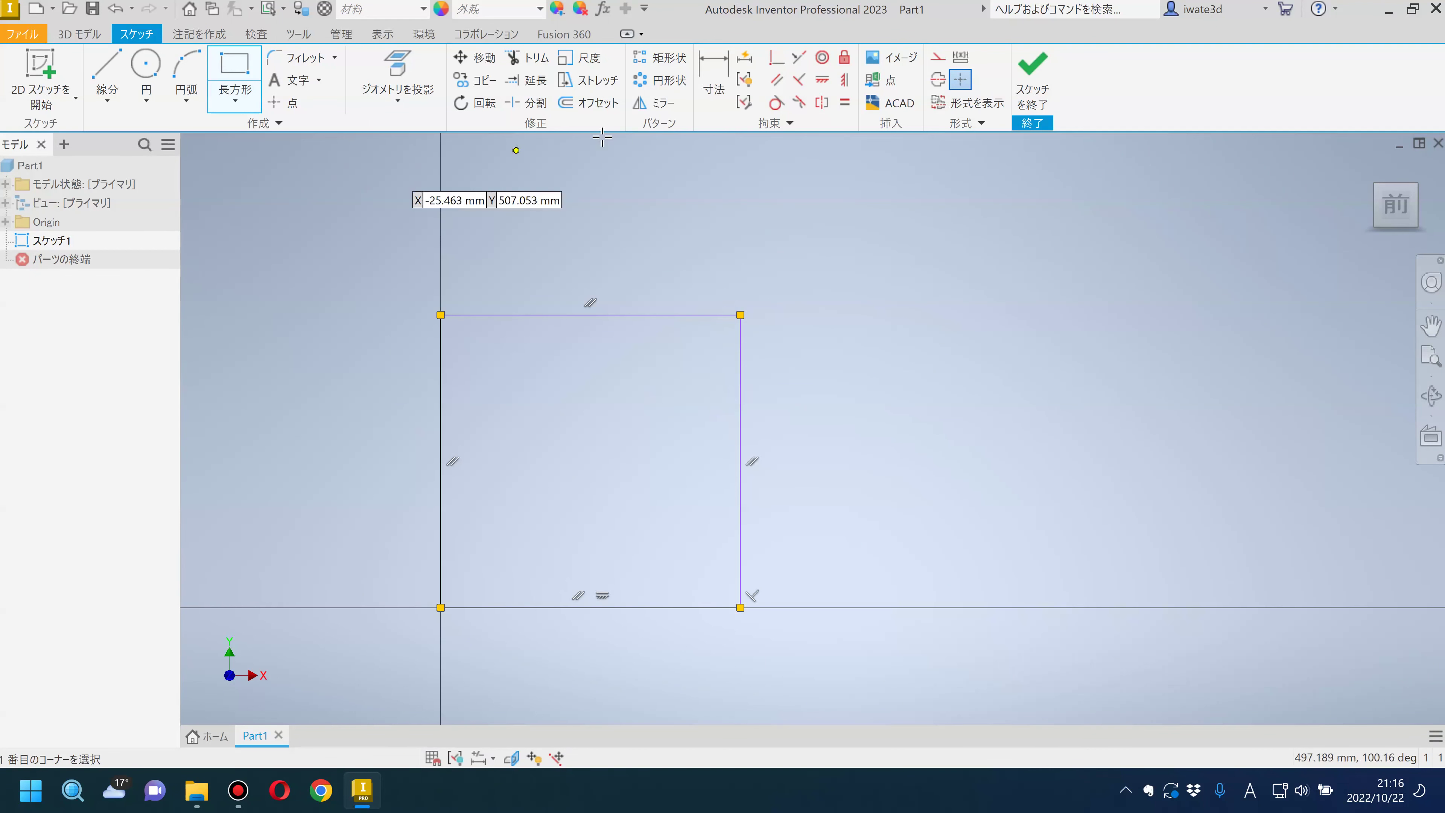
Dimension the rectangle's vertical side at the origin and set its height to 300 mm
click(711, 75)
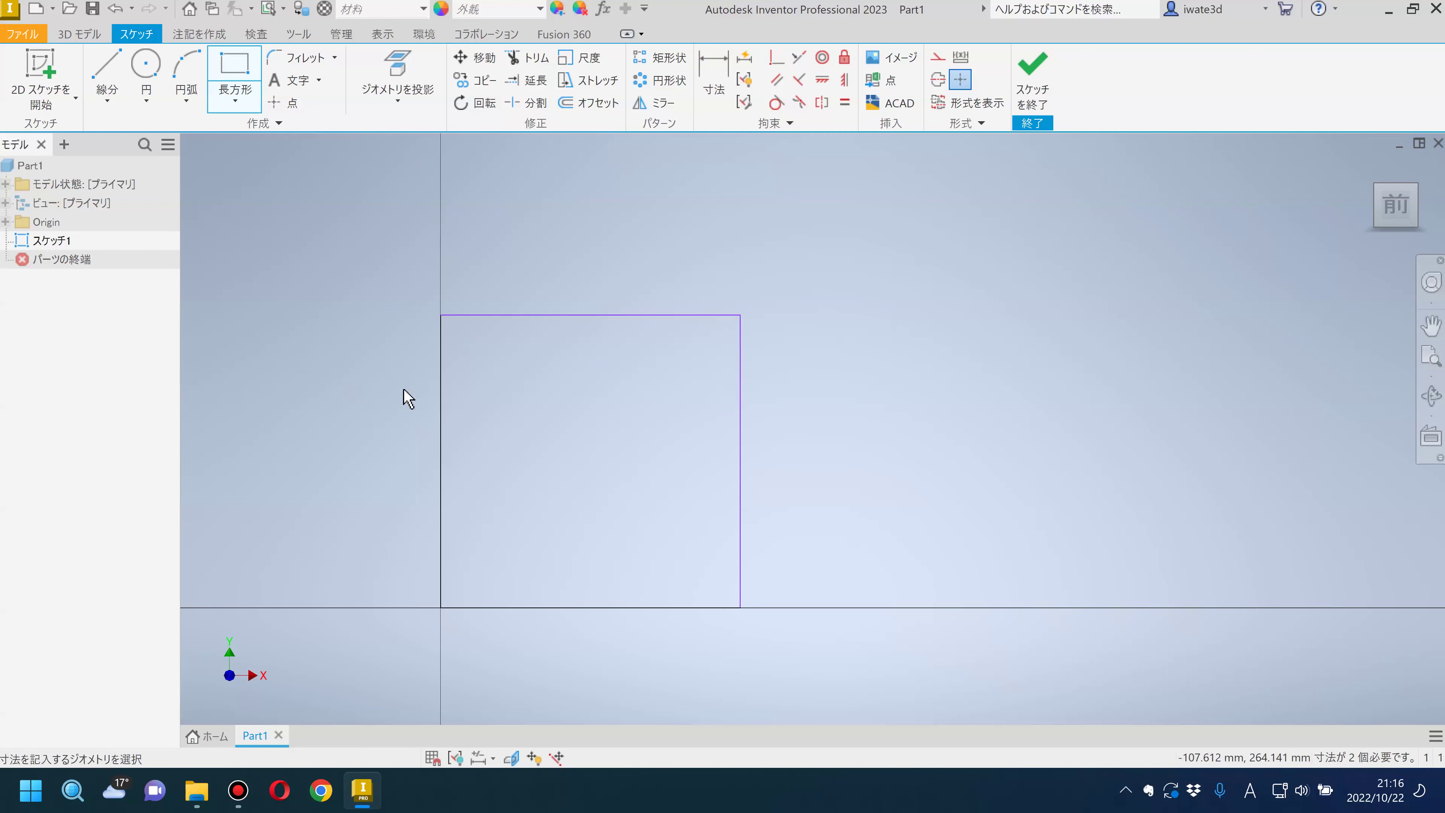
click(438, 384)
click(382, 411)
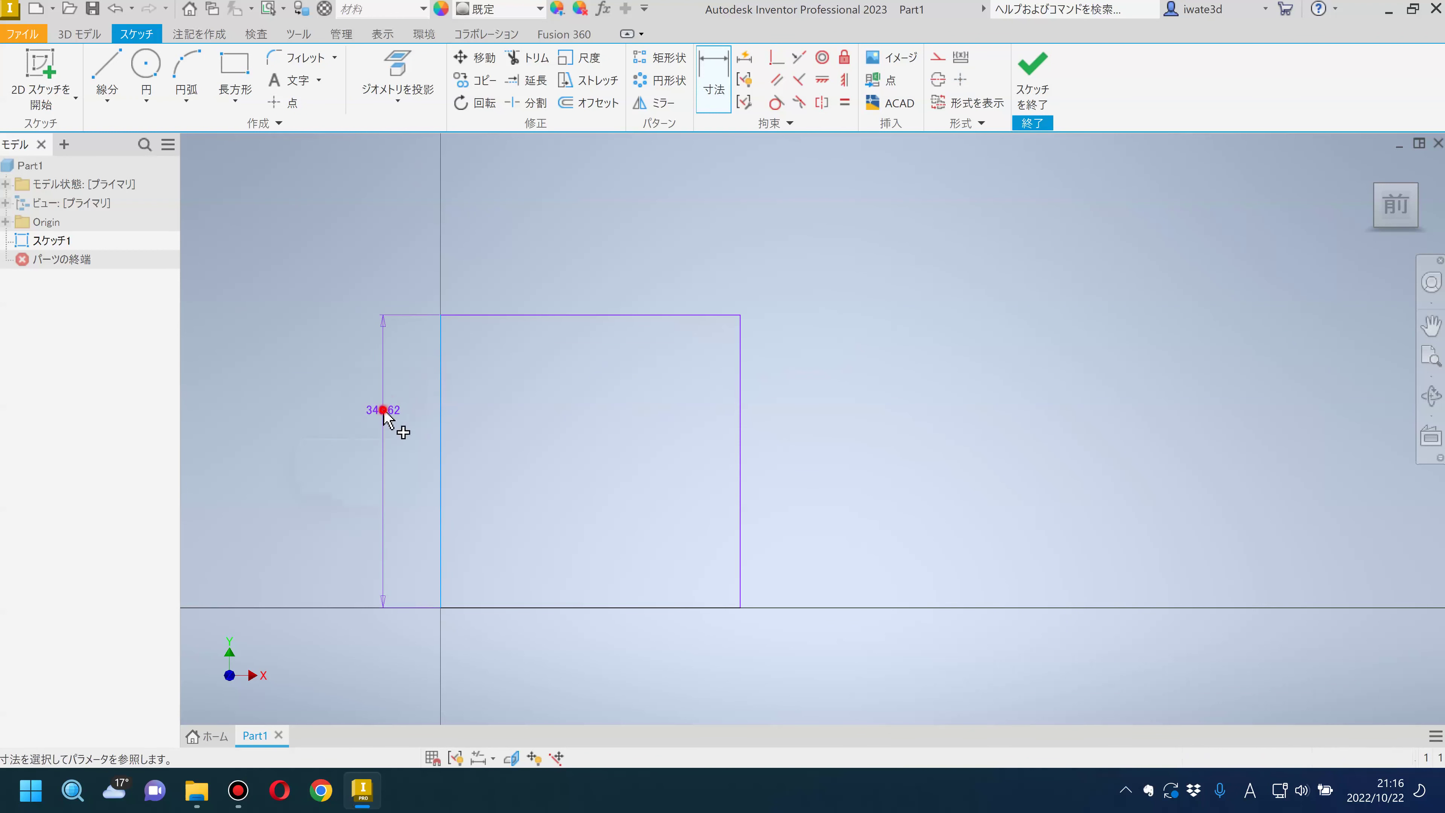
text(300)
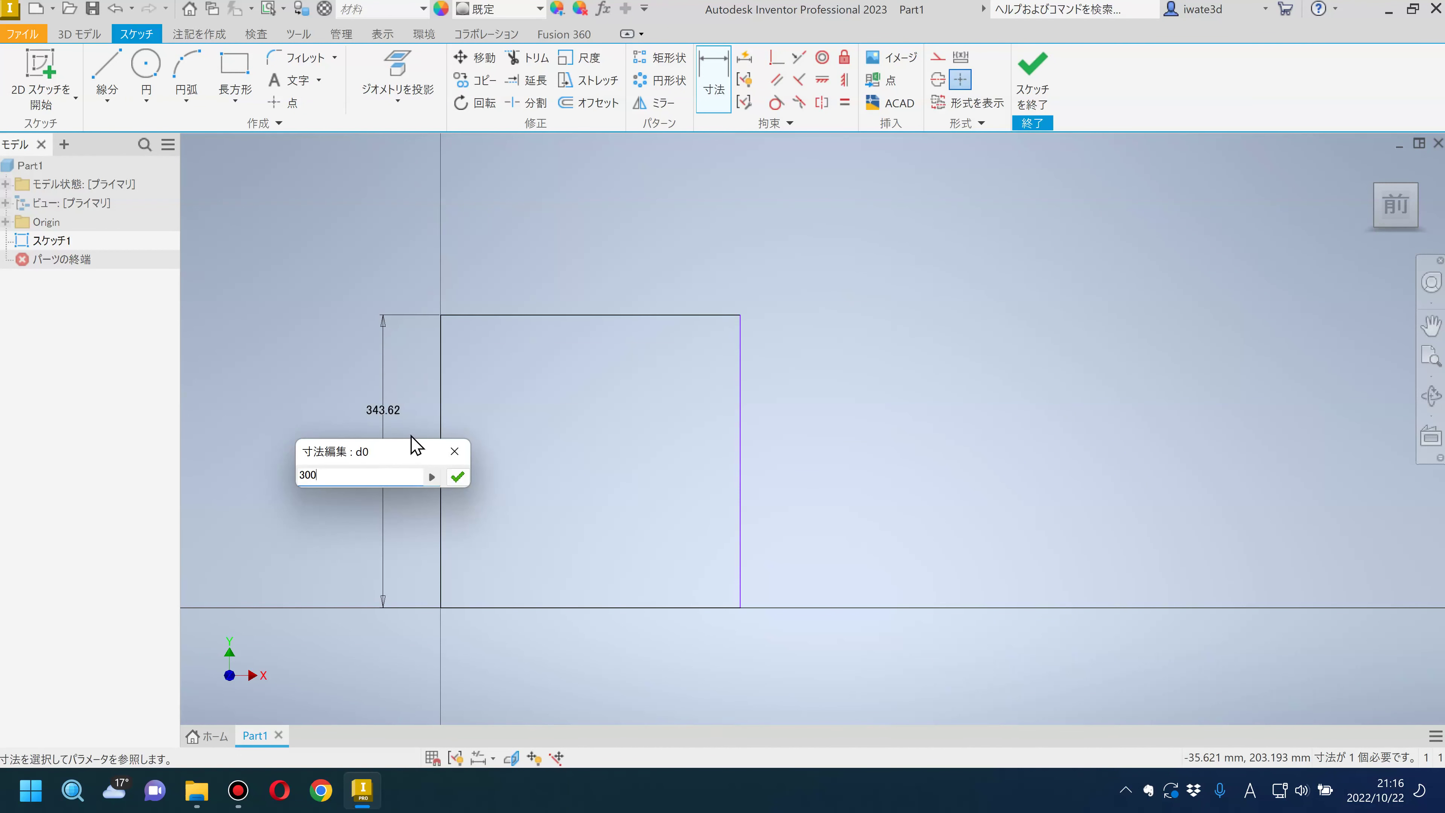
key(Return)
Dimension the rectangle's lower horizontal edge and set its width to 500 mm
click(576, 608)
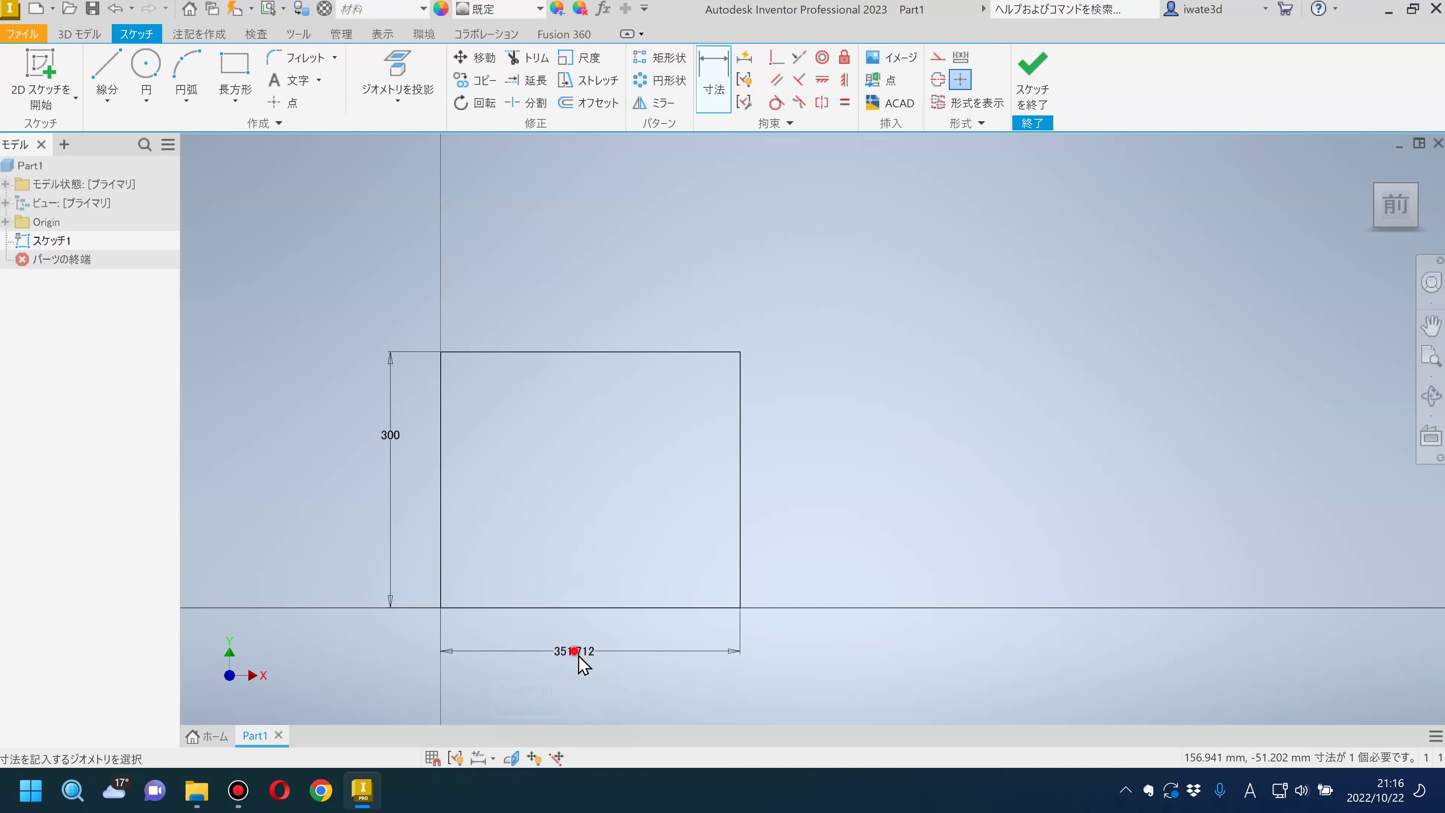
click(580, 655)
text(500)
key(Return)
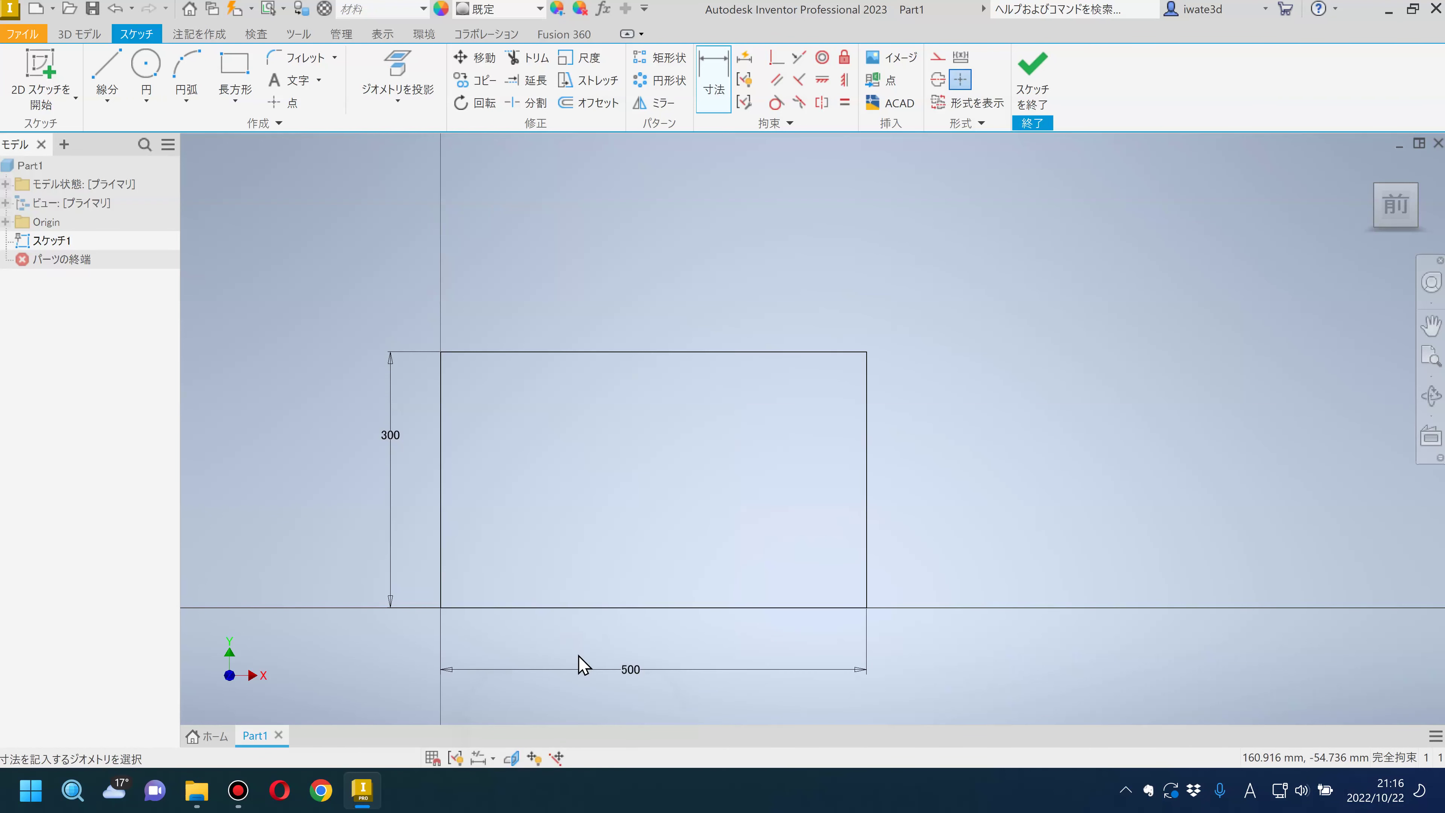
Change the rectangle's width dimension to 600 mm
double_click(629, 670)
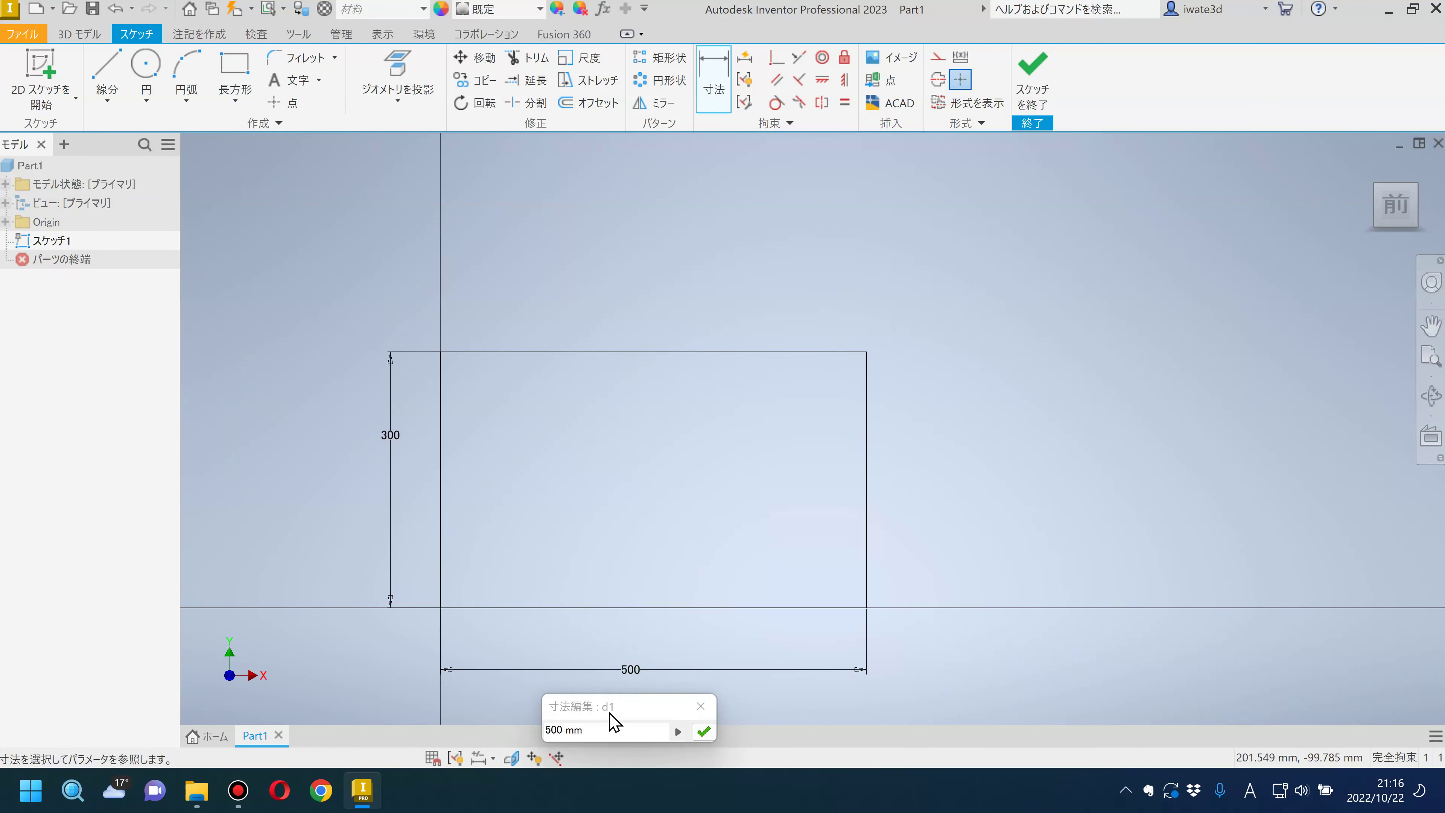
click(603, 726)
text(600)
key(Return)
Finish the rectangle sketch and return to 3D modelling
scroll(1026, 648, down, 5)
scroll(895, 659, up, 5)
mouse_move(871, 661)
middle_down()
mouse_move(723, 623)
mouse_move(723, 572)
middle_up()
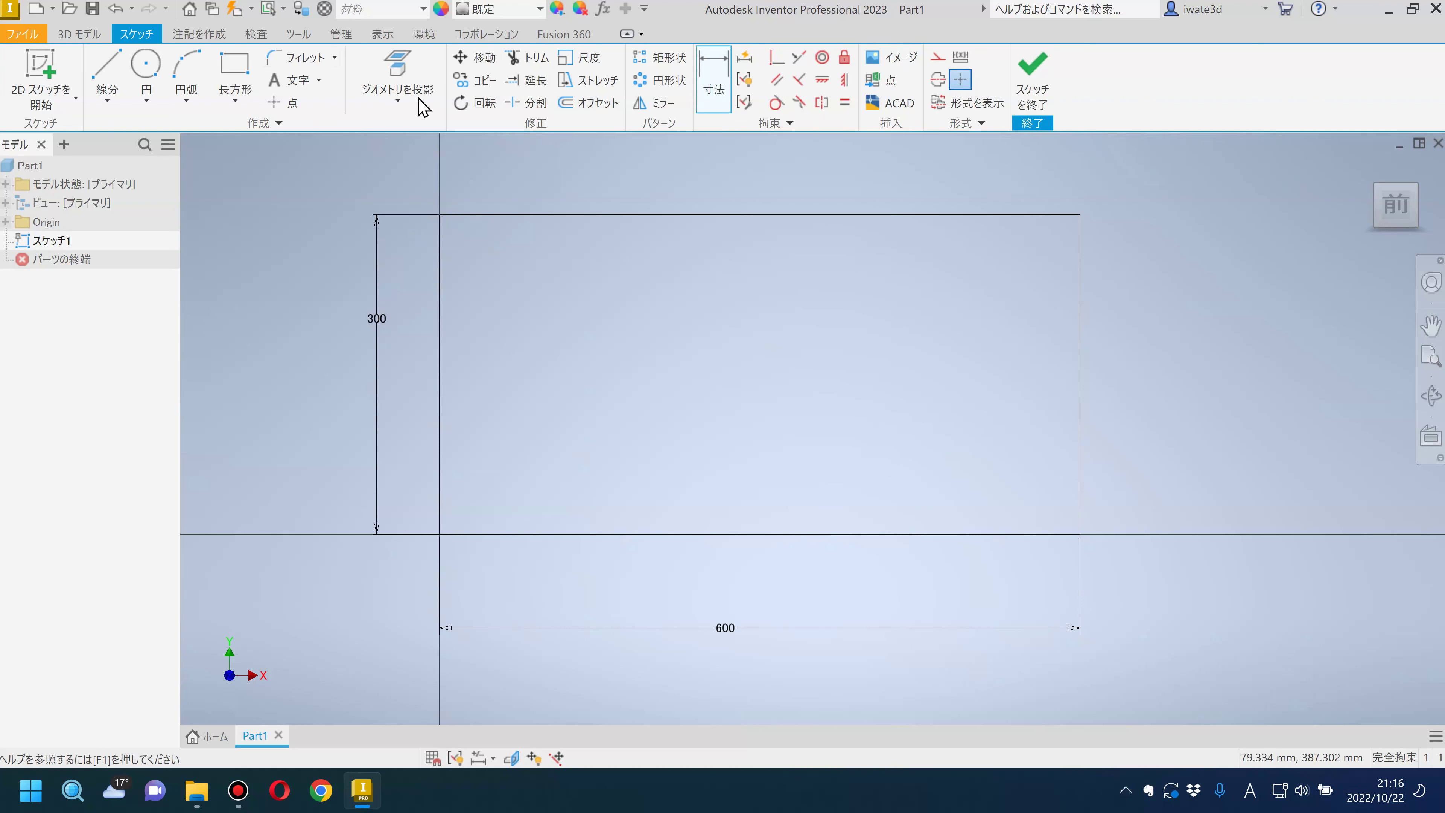
click(337, 58)
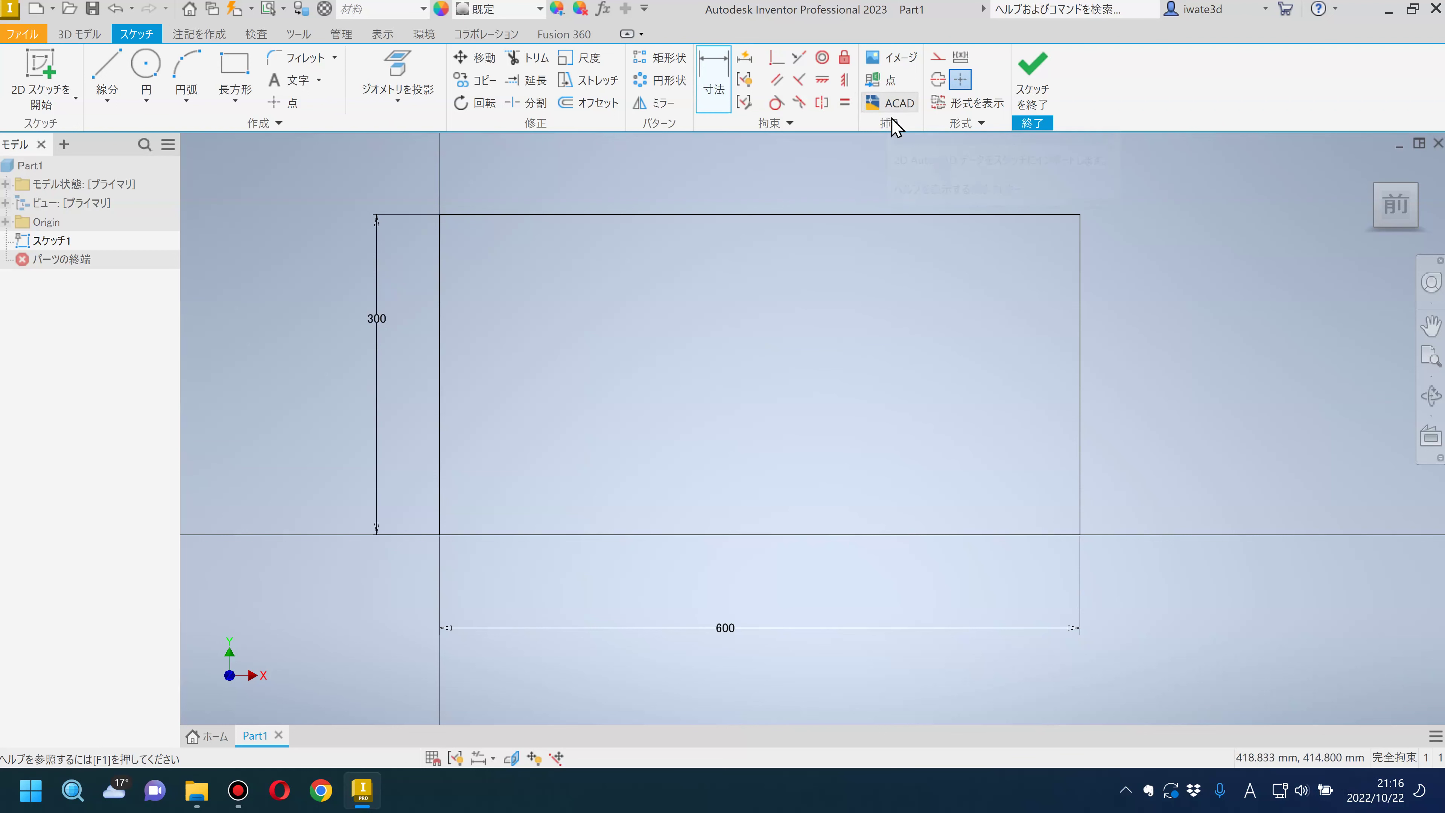
click(1022, 103)
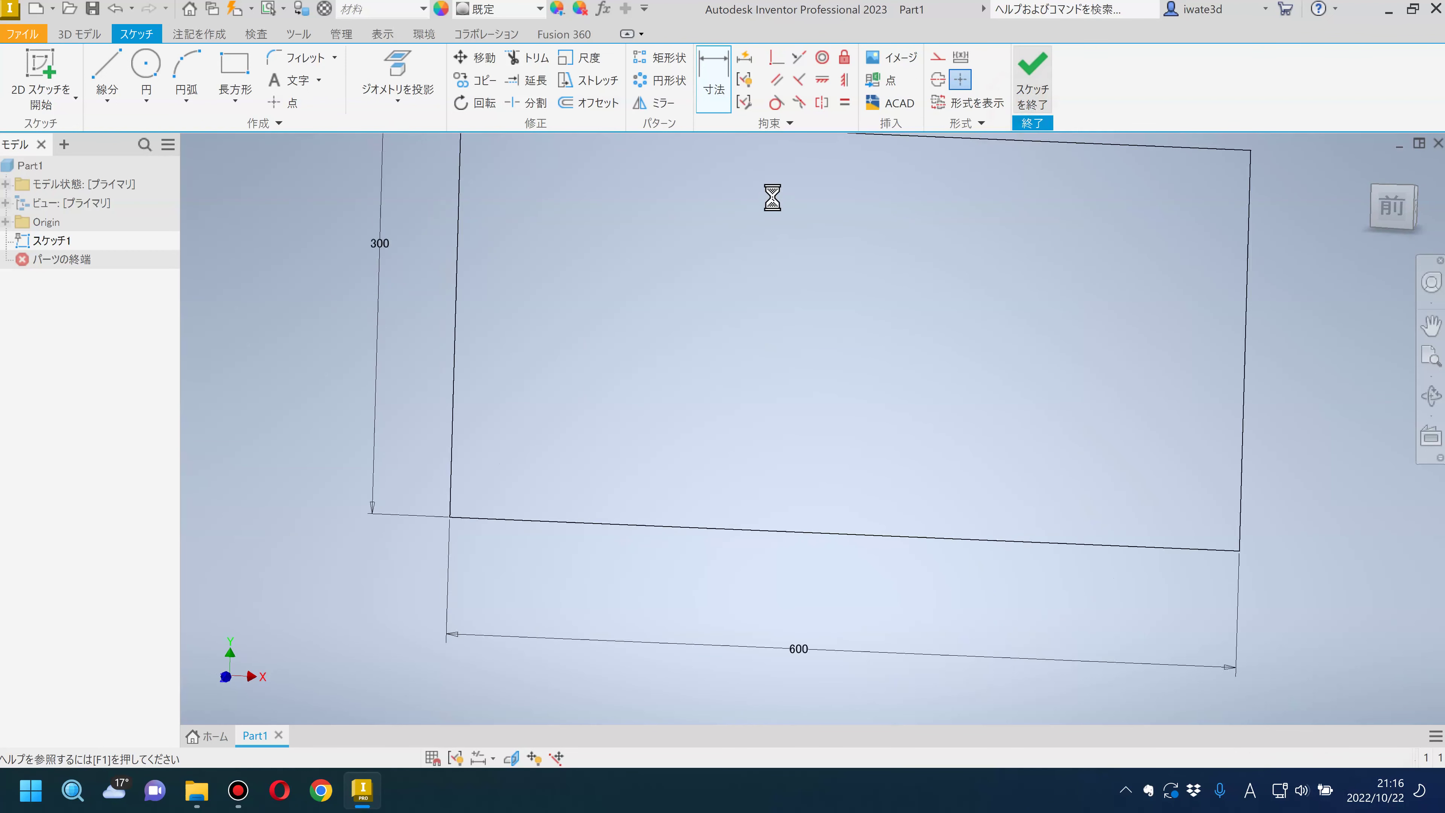
Extrude the 600 x 300 mm rectangle in the default direction with a distance of 100 mm
scroll(868, 361, up, 5)
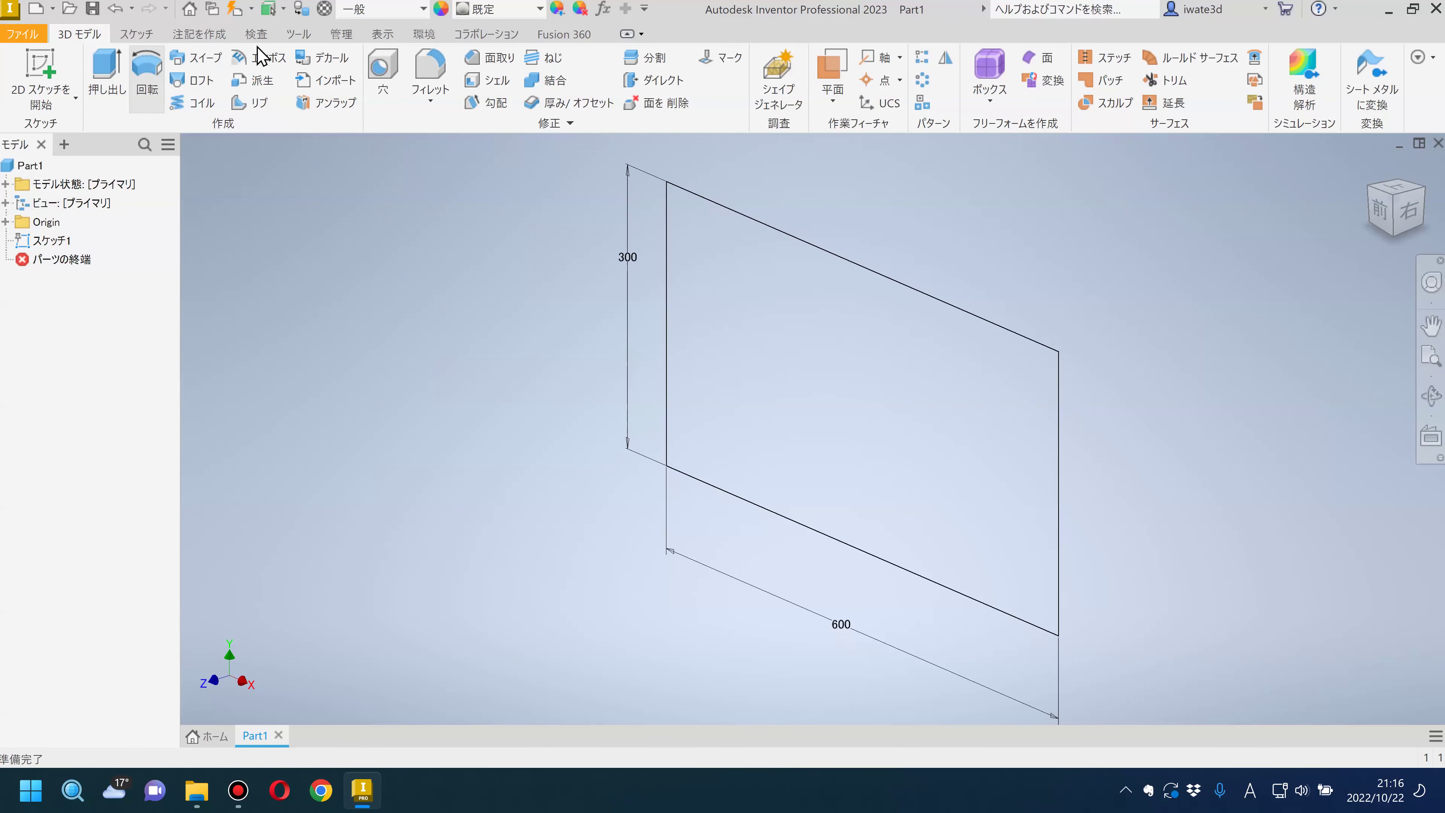
click(108, 72)
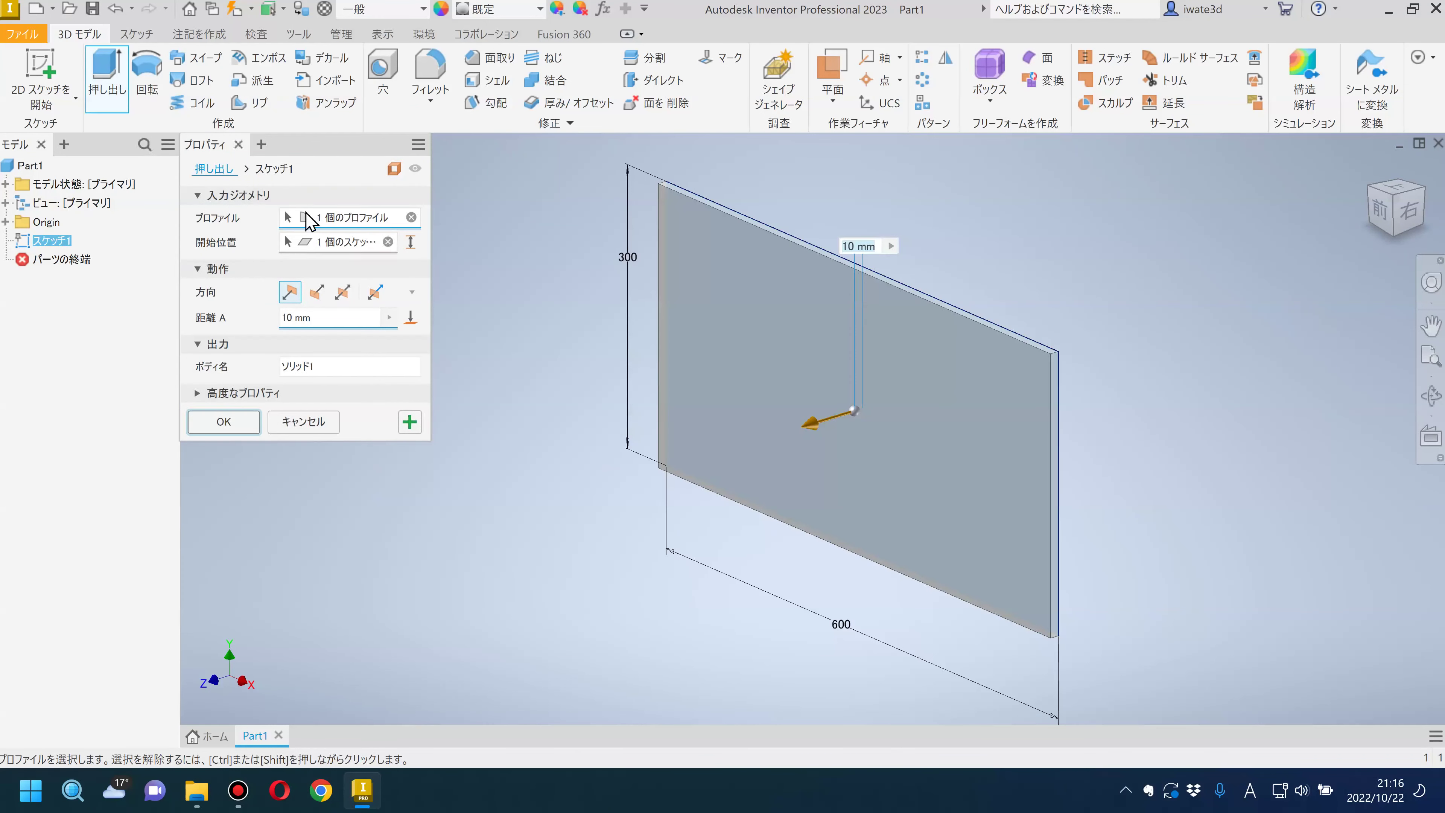
click(332, 243)
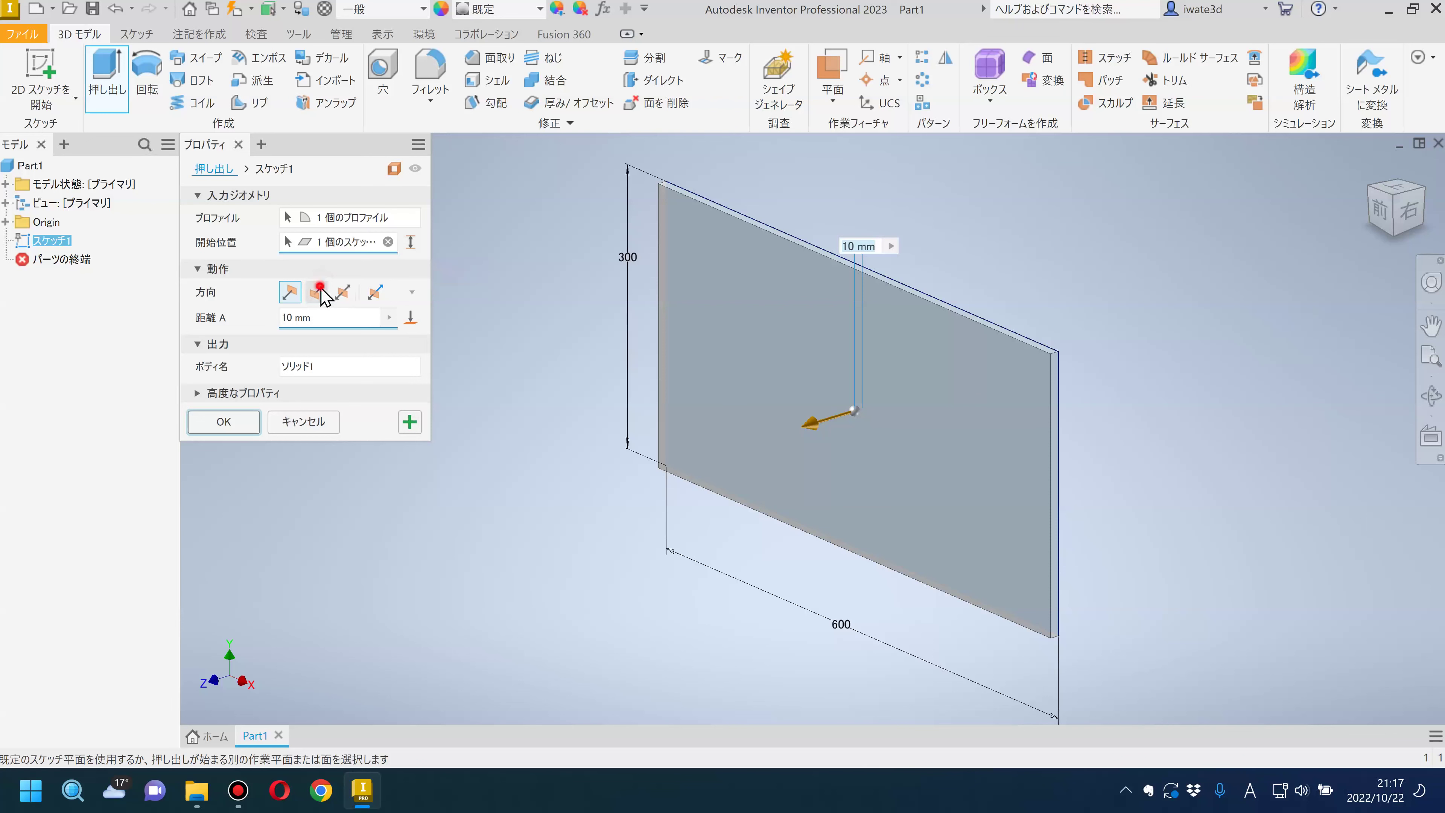
click(342, 292)
click(295, 293)
click(342, 317)
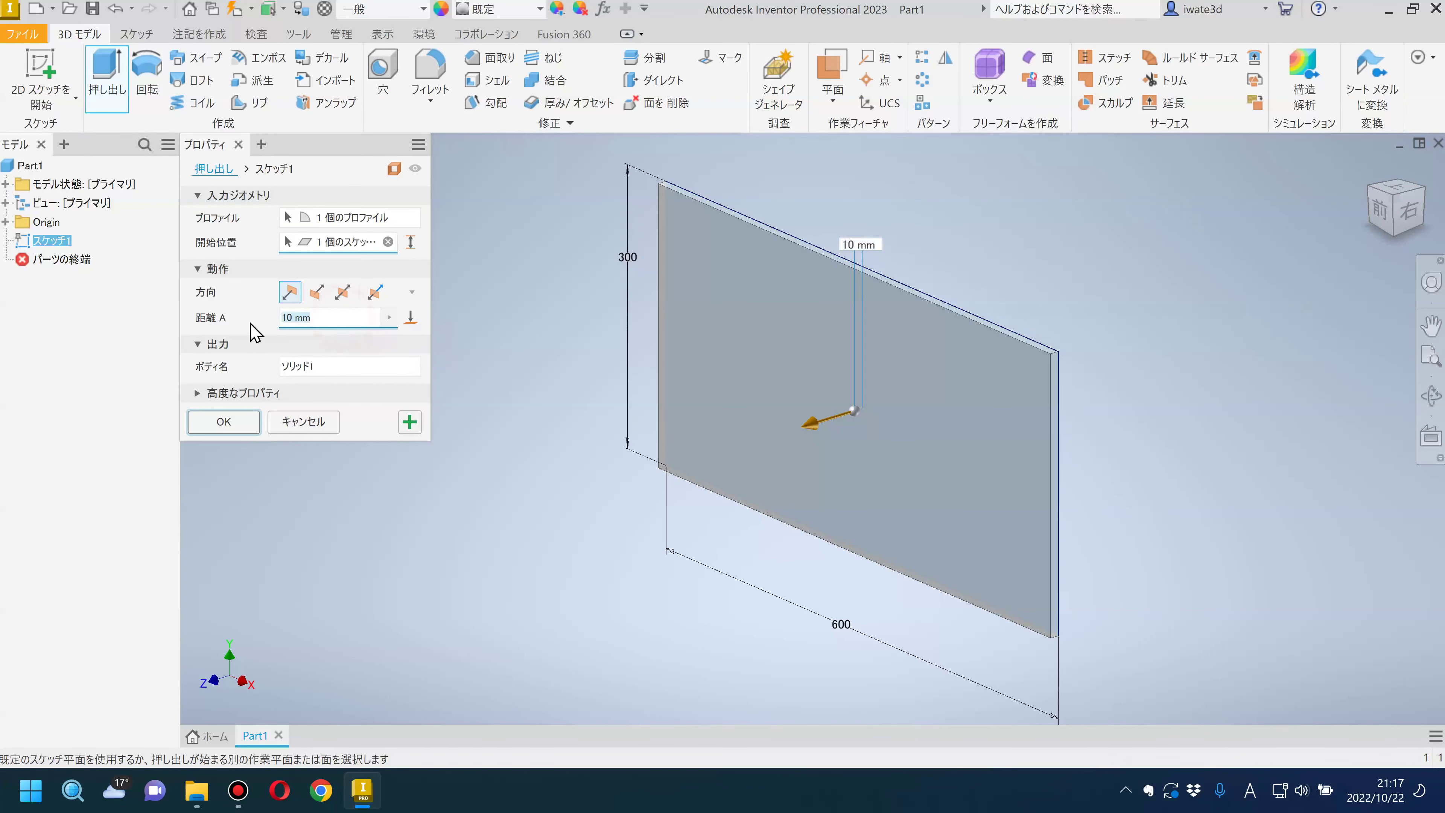
click(412, 318)
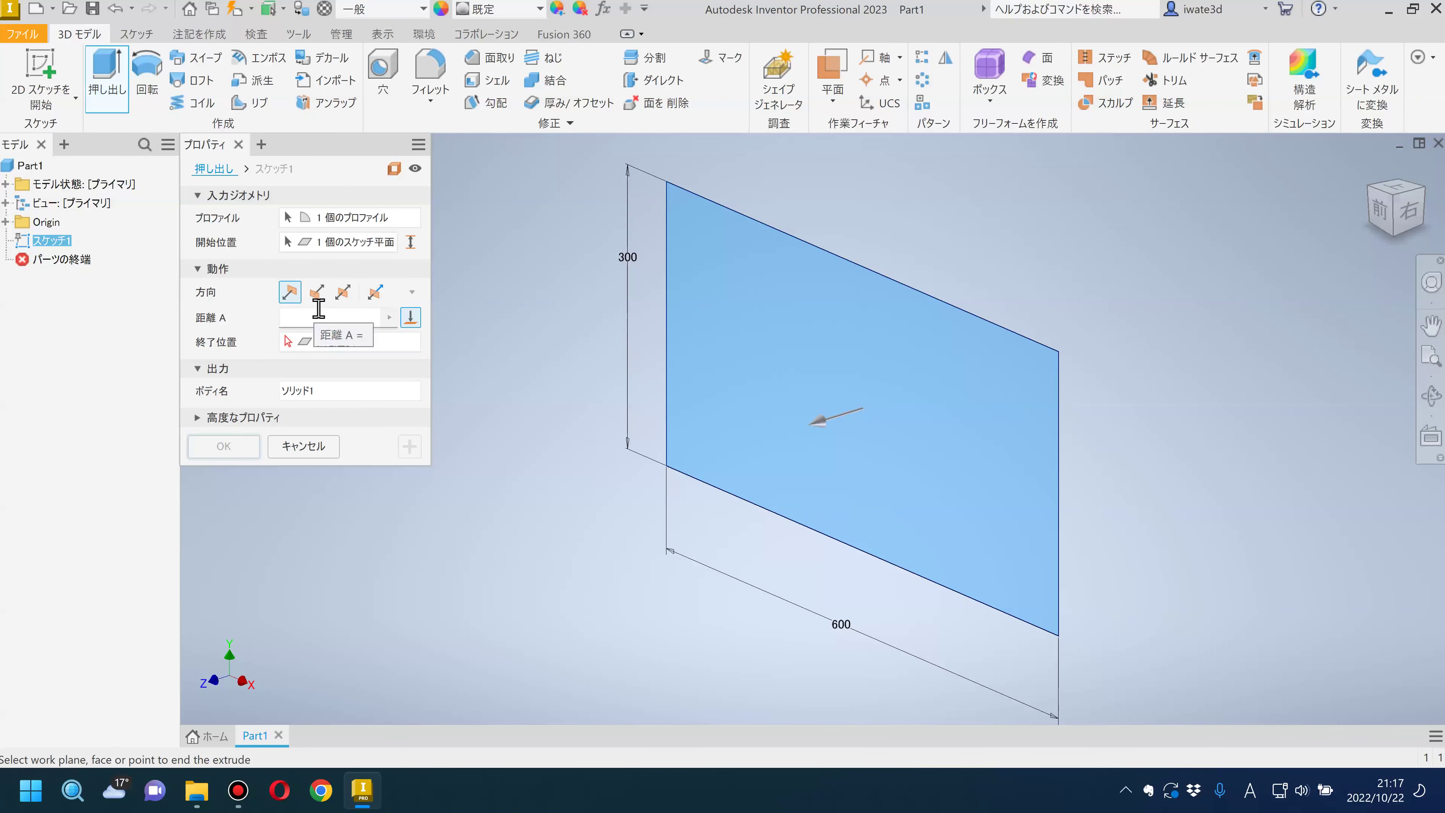
click(410, 318)
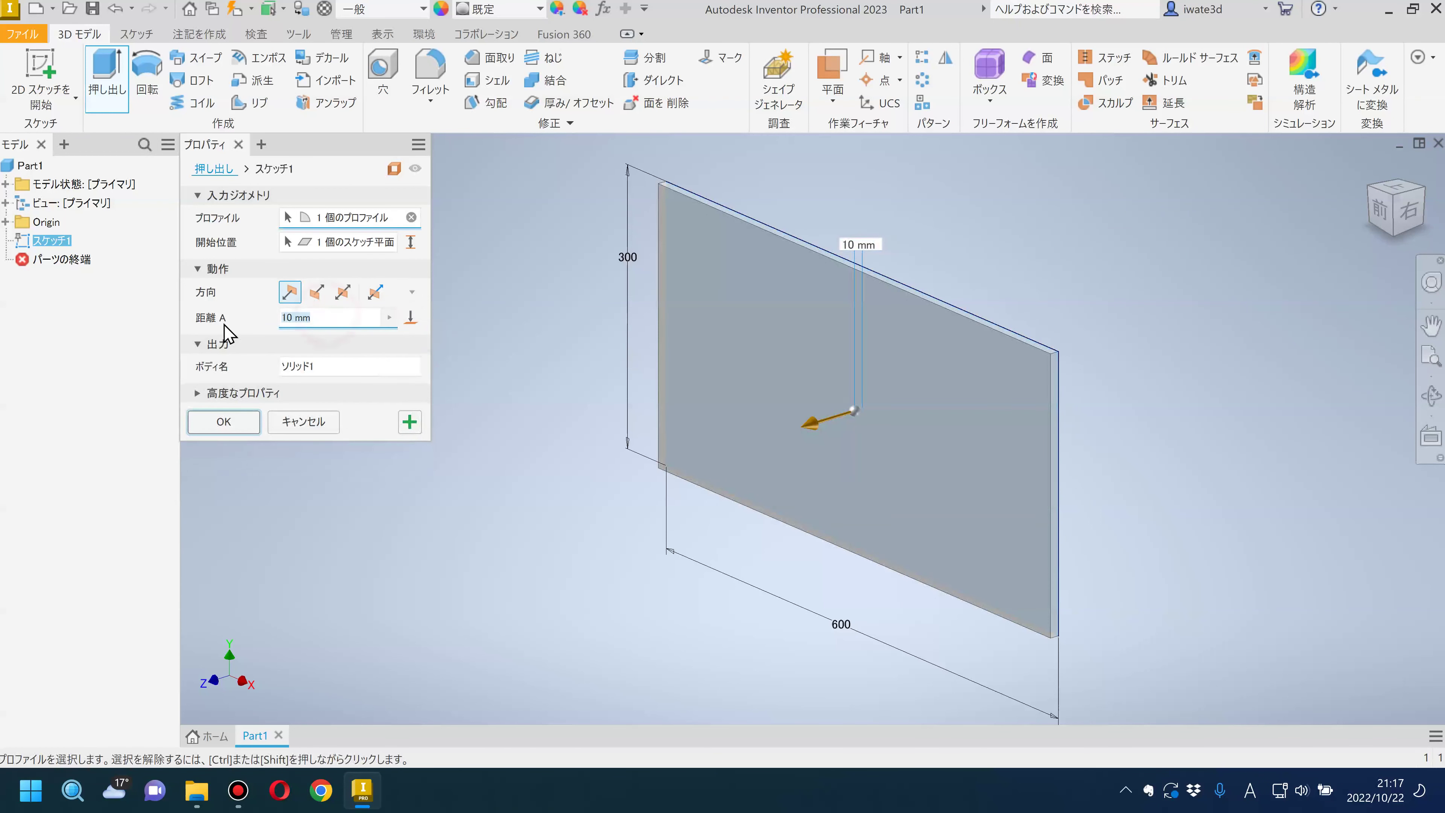
text(100)
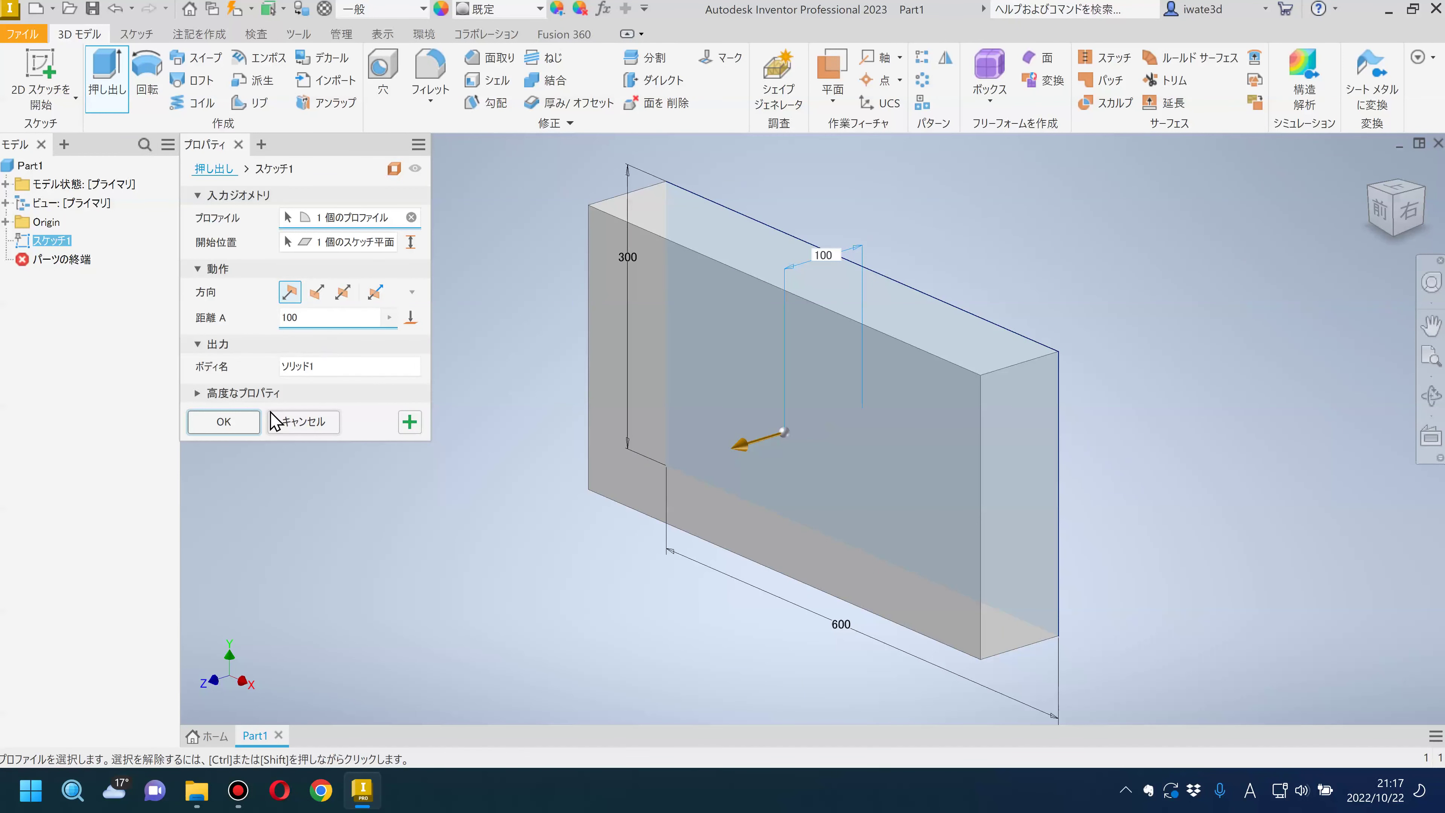
Preview the extrusion in surface mode, switch back to solid output and create the block
click(395, 171)
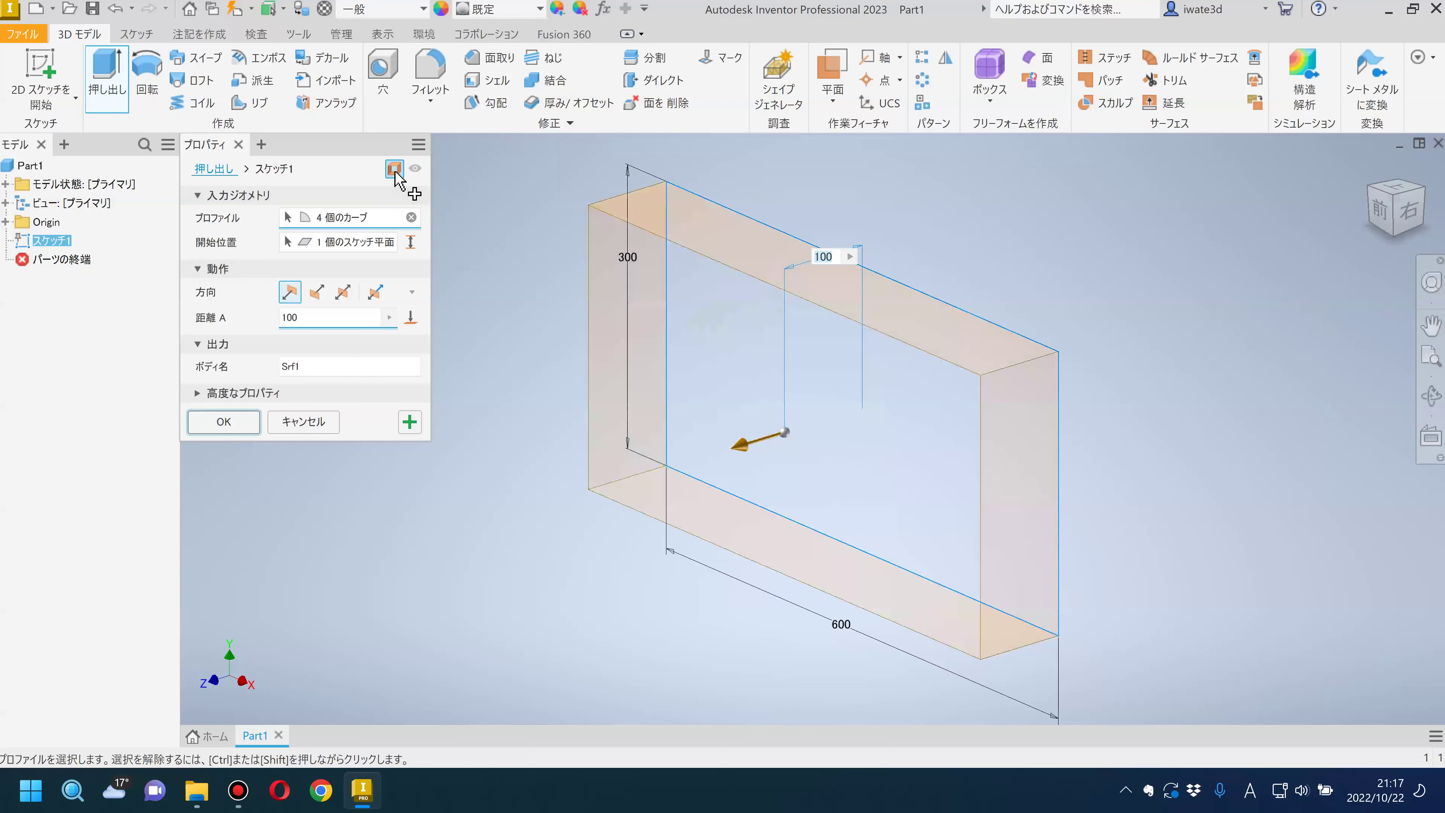
shift+middle_drag(555, 313, 734, 393)
shift+middle_drag(529, 202, 510, 193)
click(395, 169)
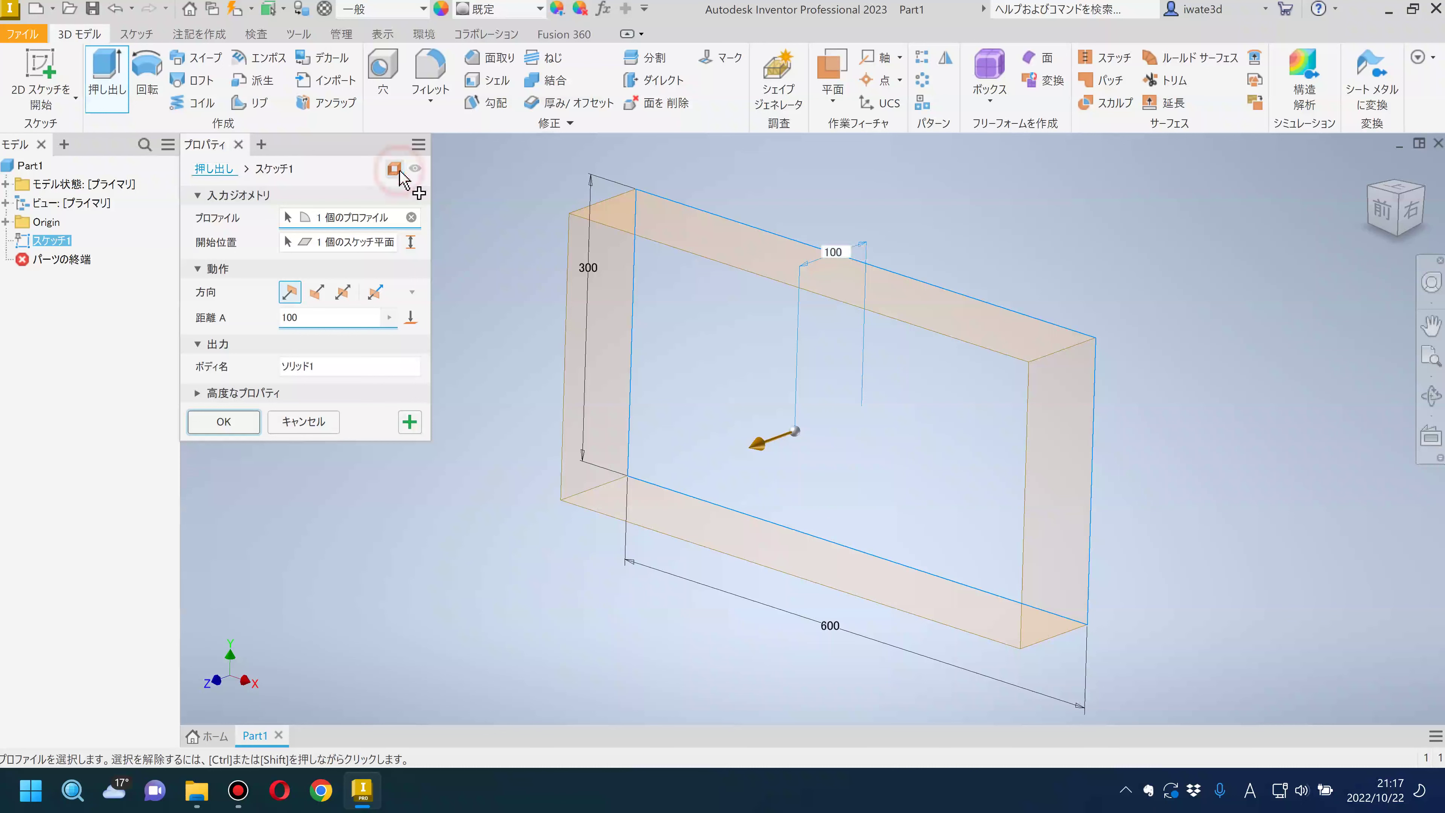
click(395, 169)
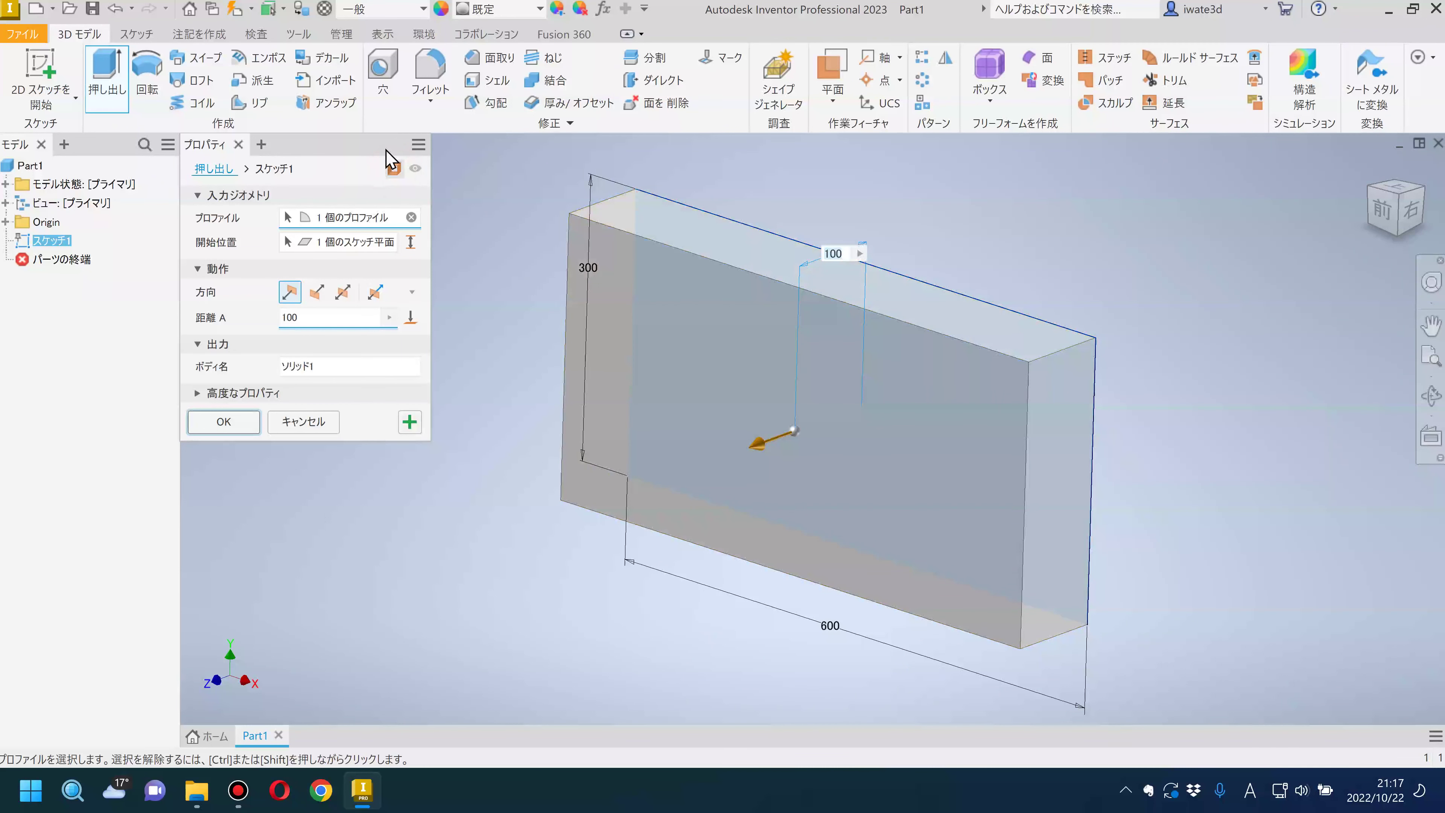
click(224, 421)
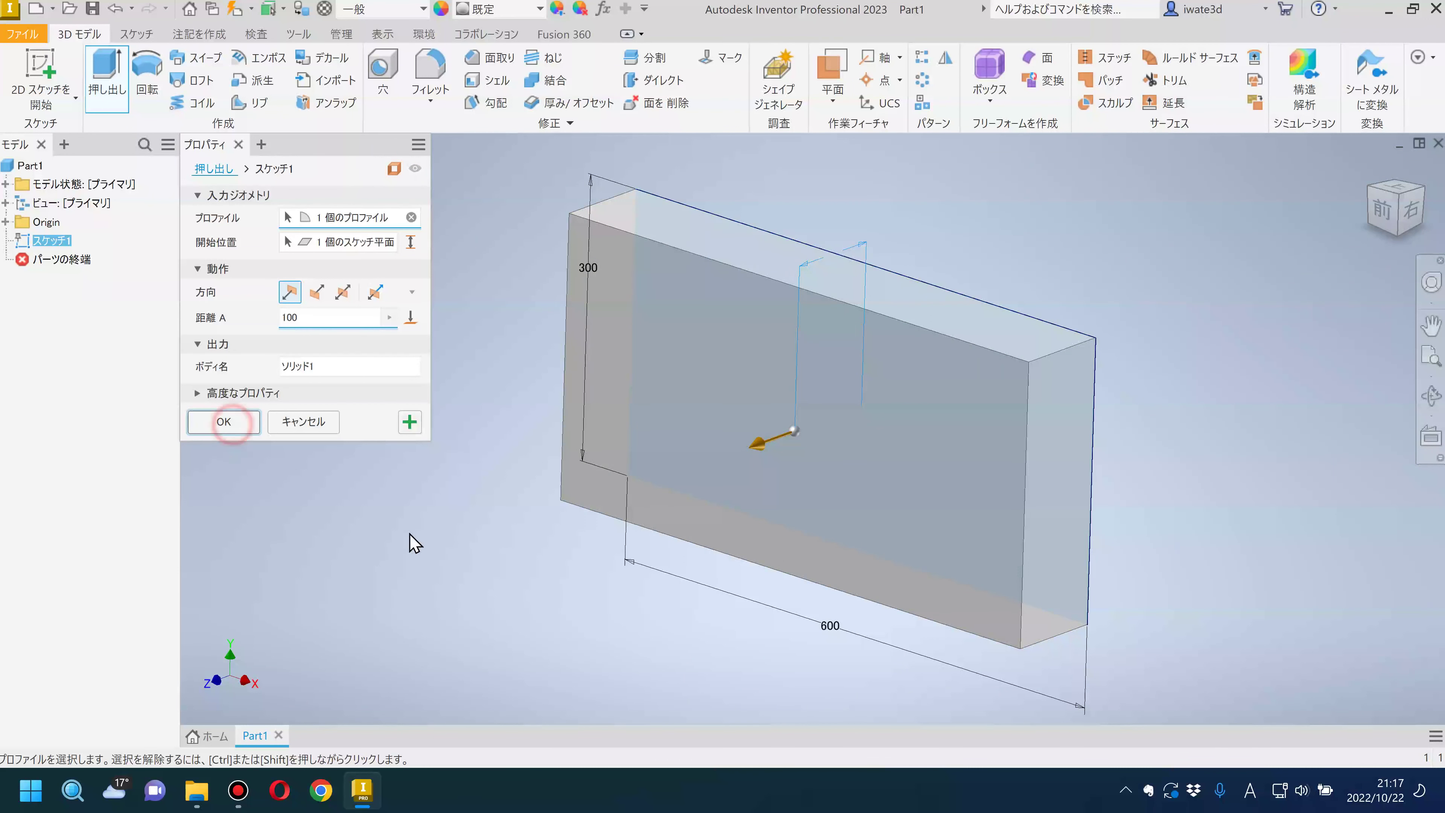
Create a new sketch on the large front face of the block
click(767, 376)
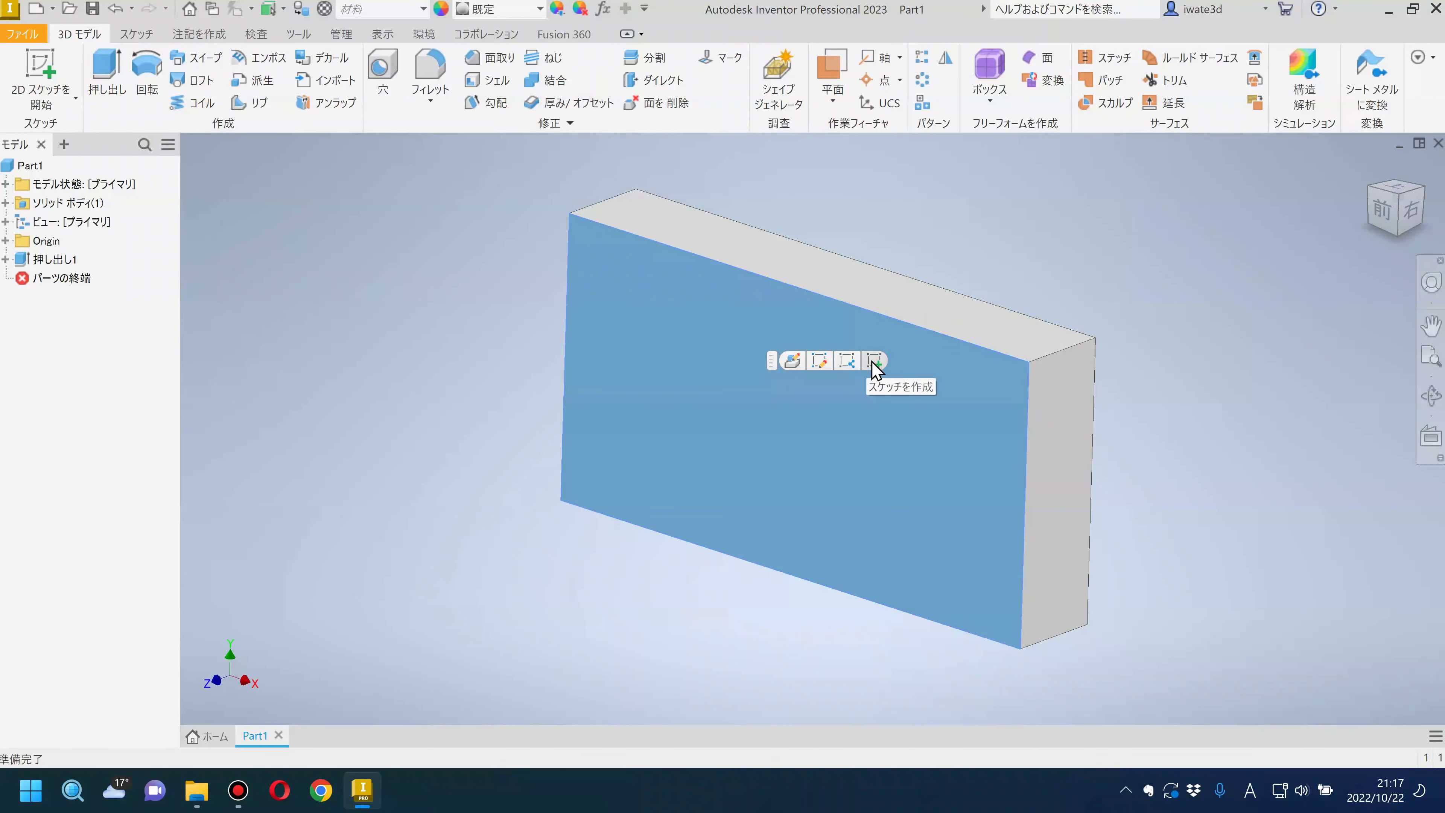
click(462, 370)
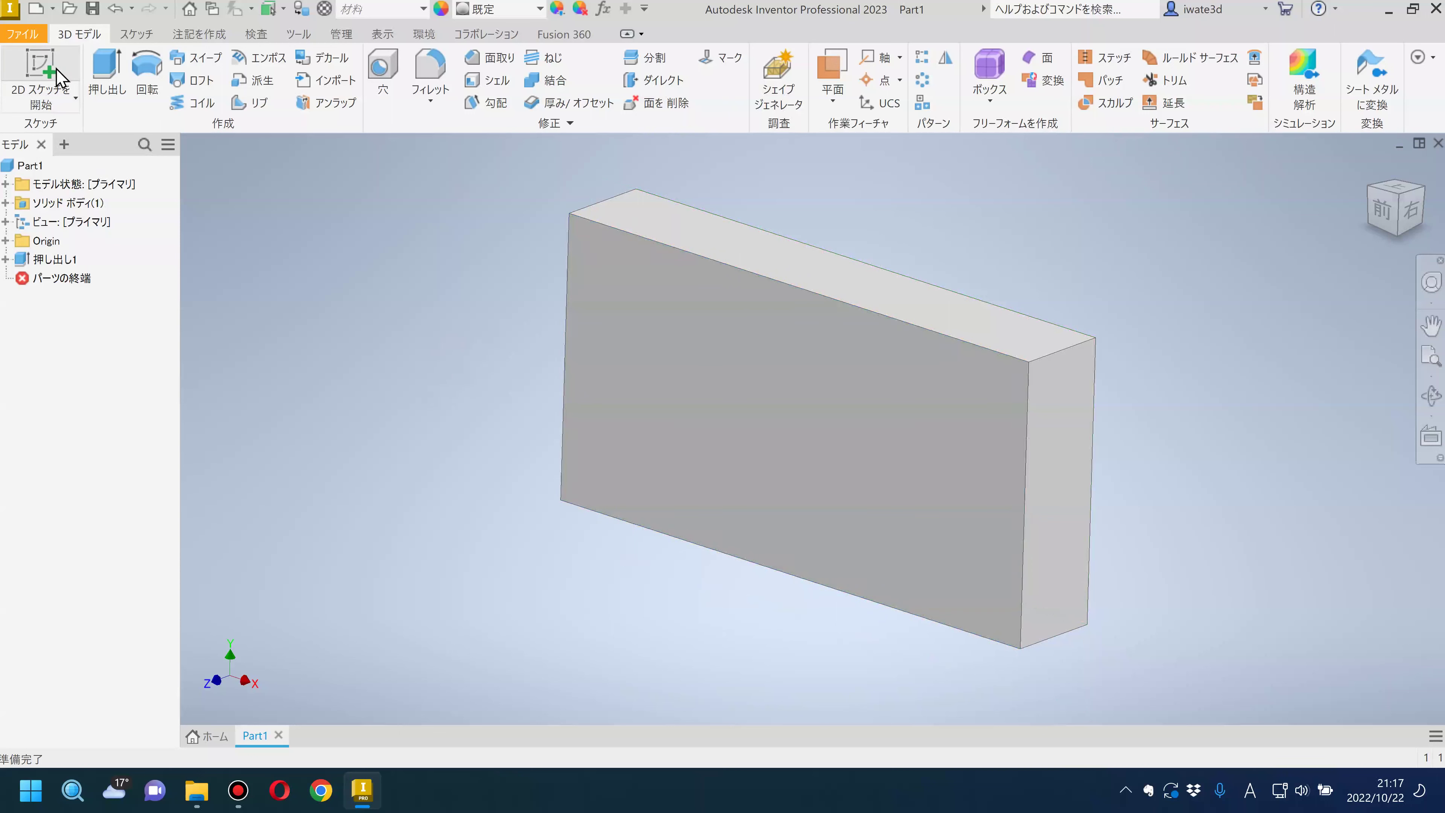
click(465, 463)
click(690, 420)
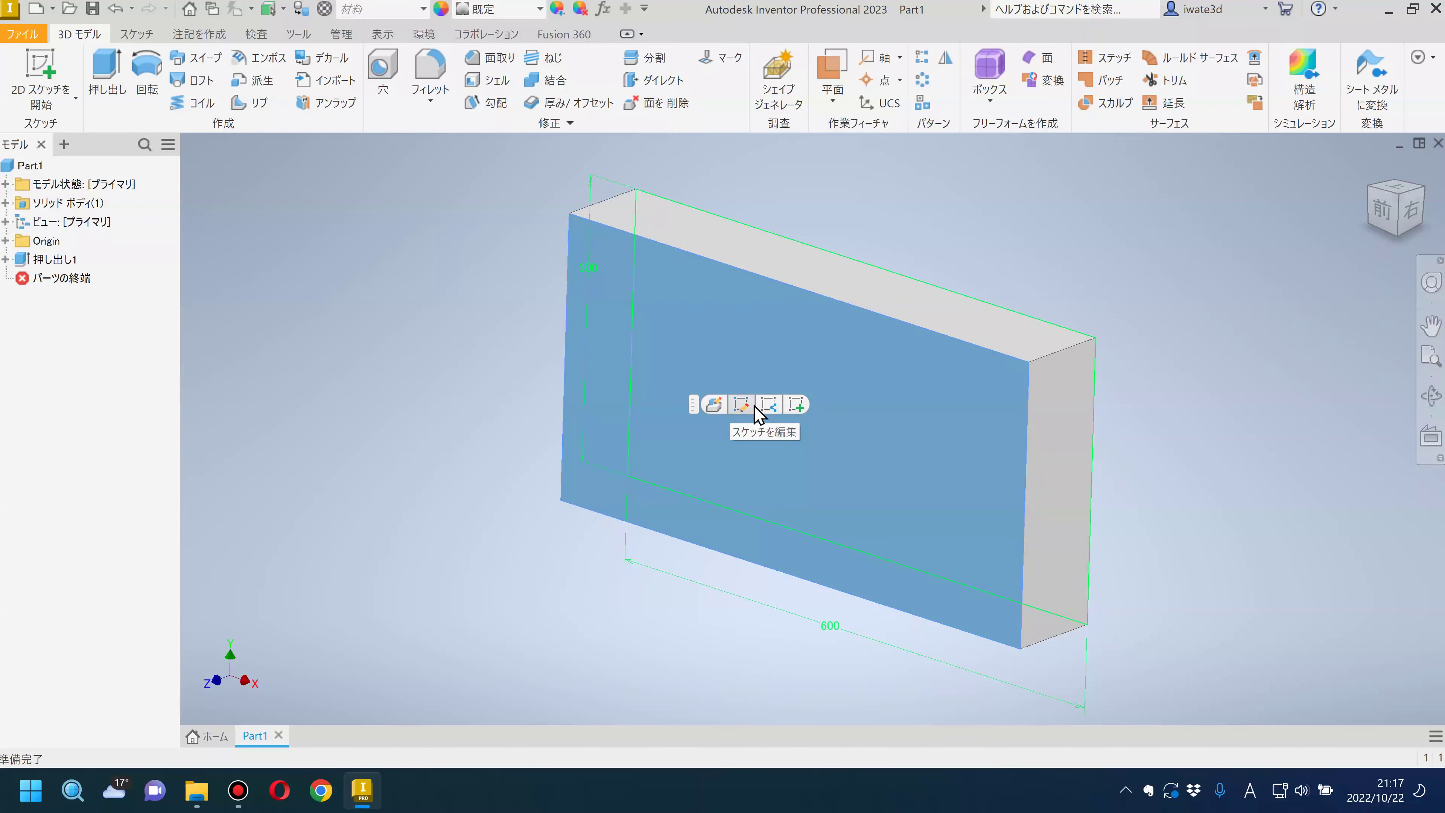
click(795, 404)
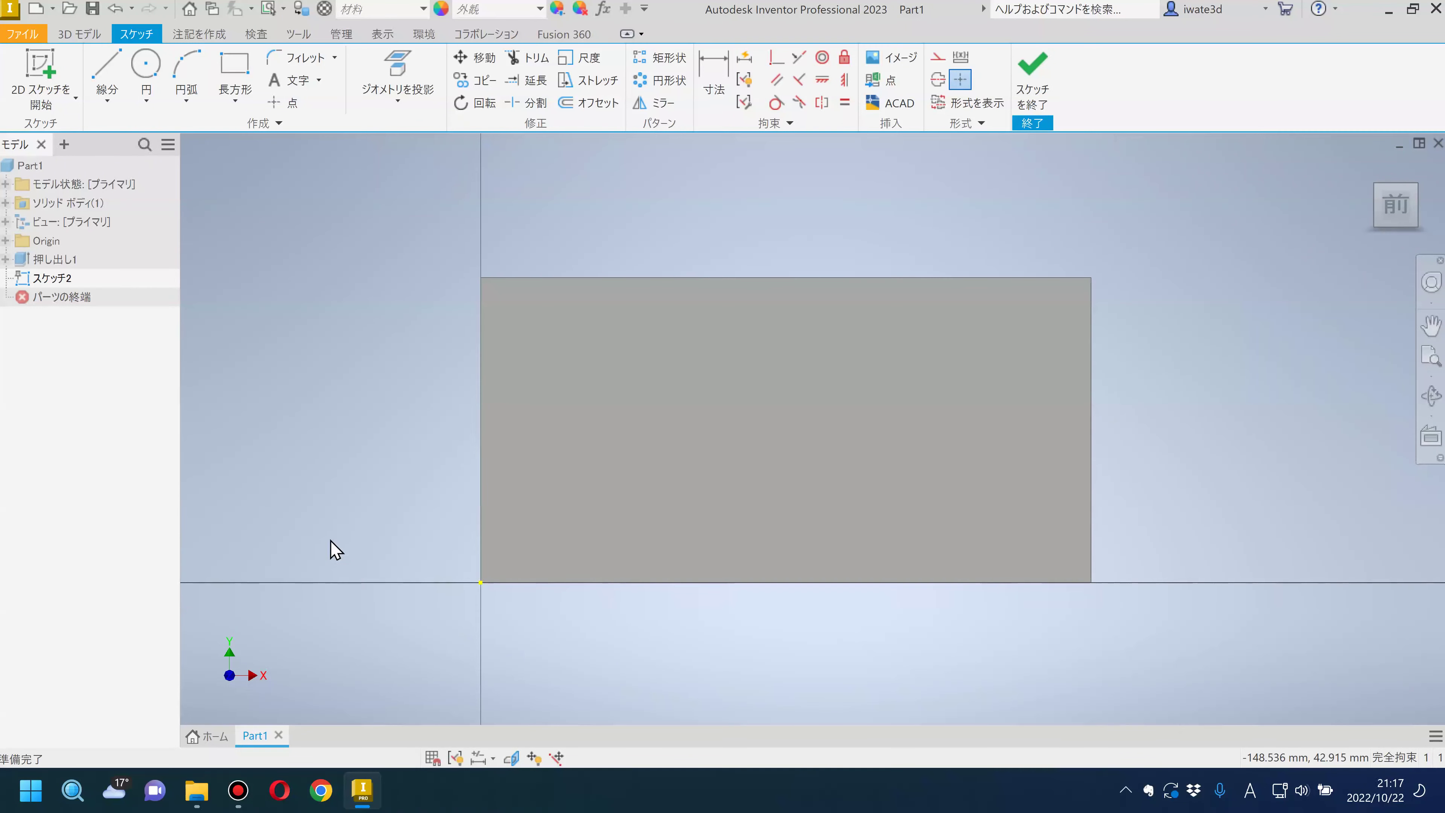
Sketch a circle of 100 mm diameter near the middle of the front face
click(149, 70)
click(726, 425)
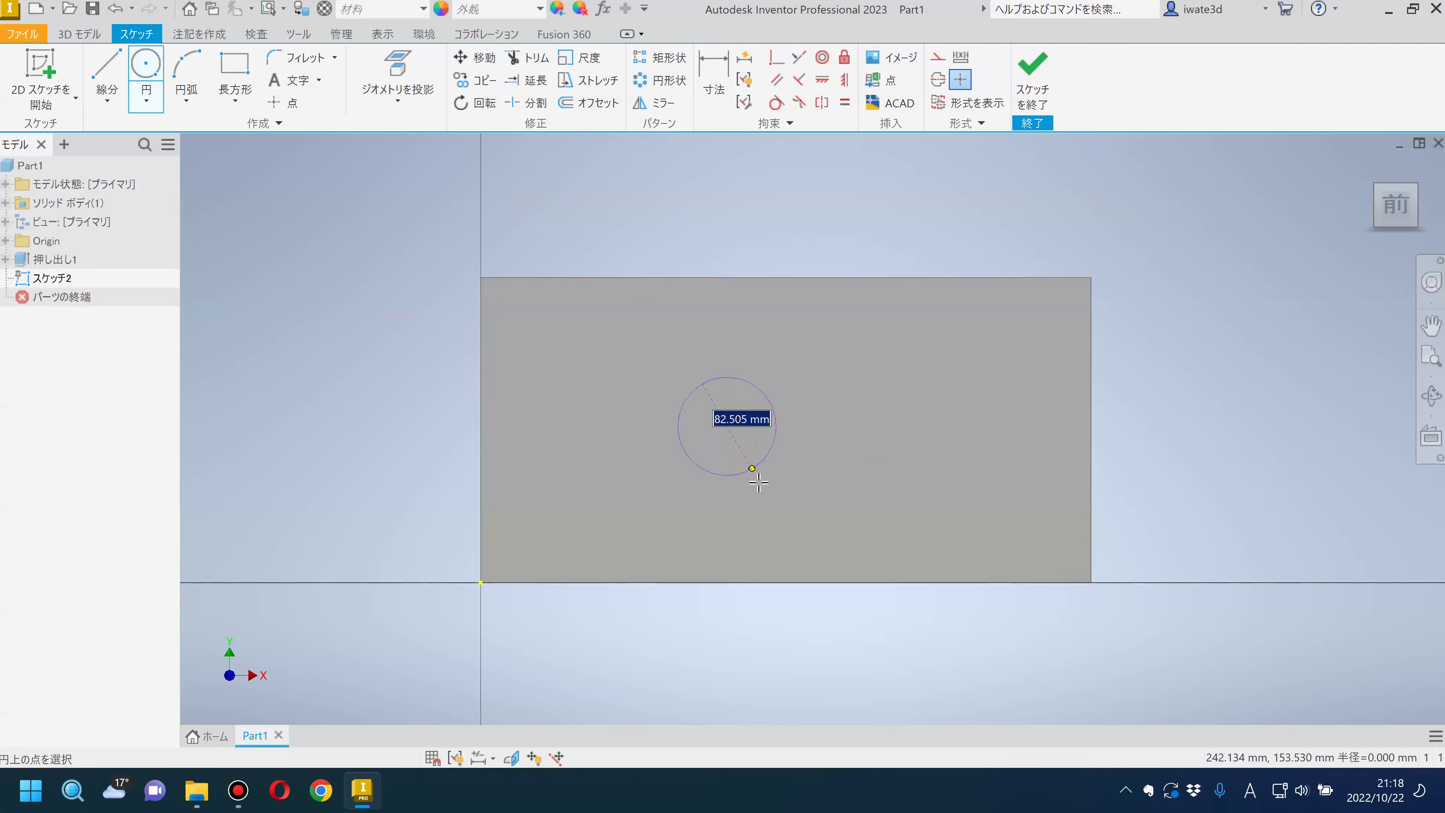
text(100)
key(Return)
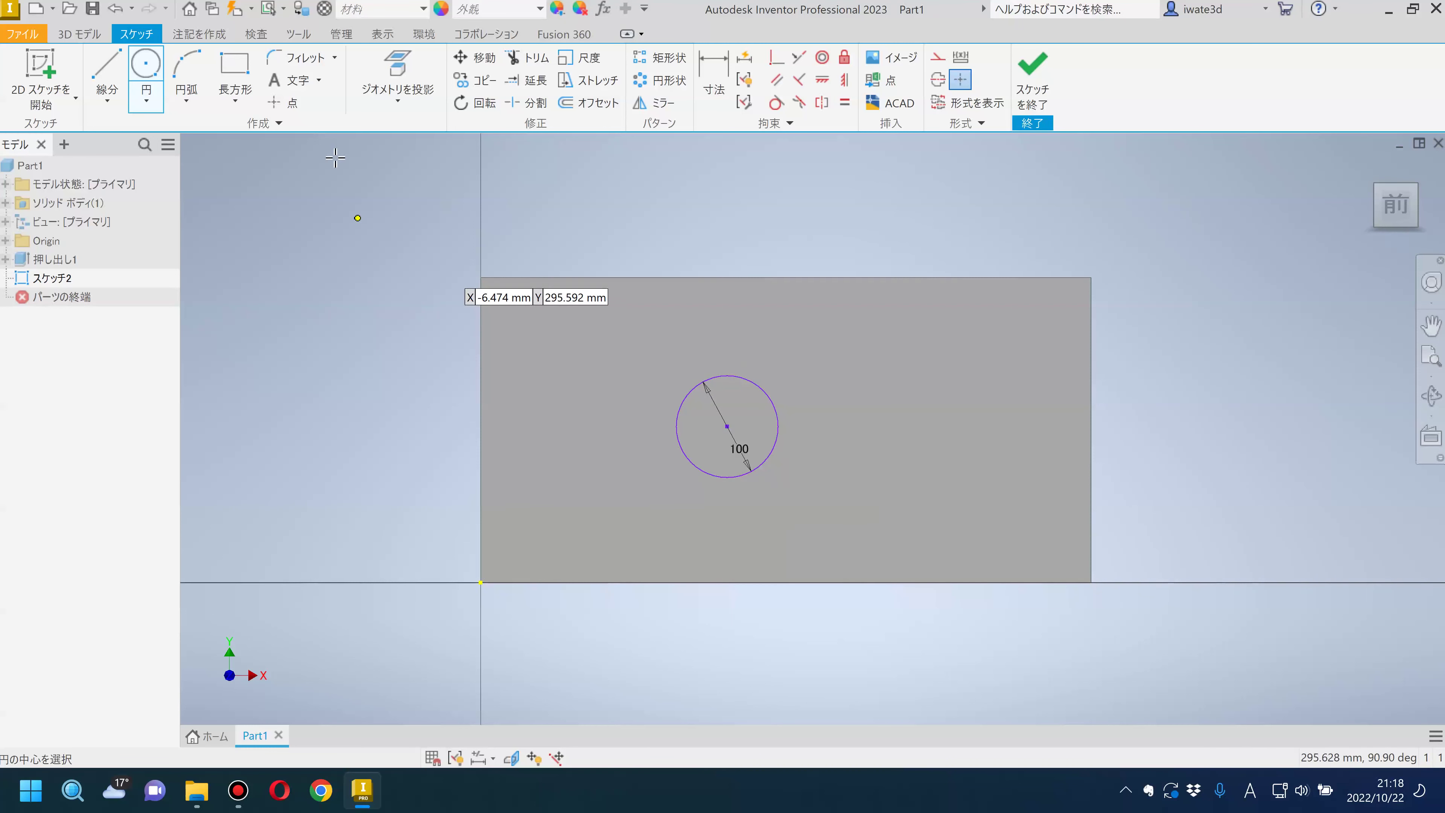
Dimension the circle's center horizontally from the face's left edge and set the distance to 250 mm
click(711, 75)
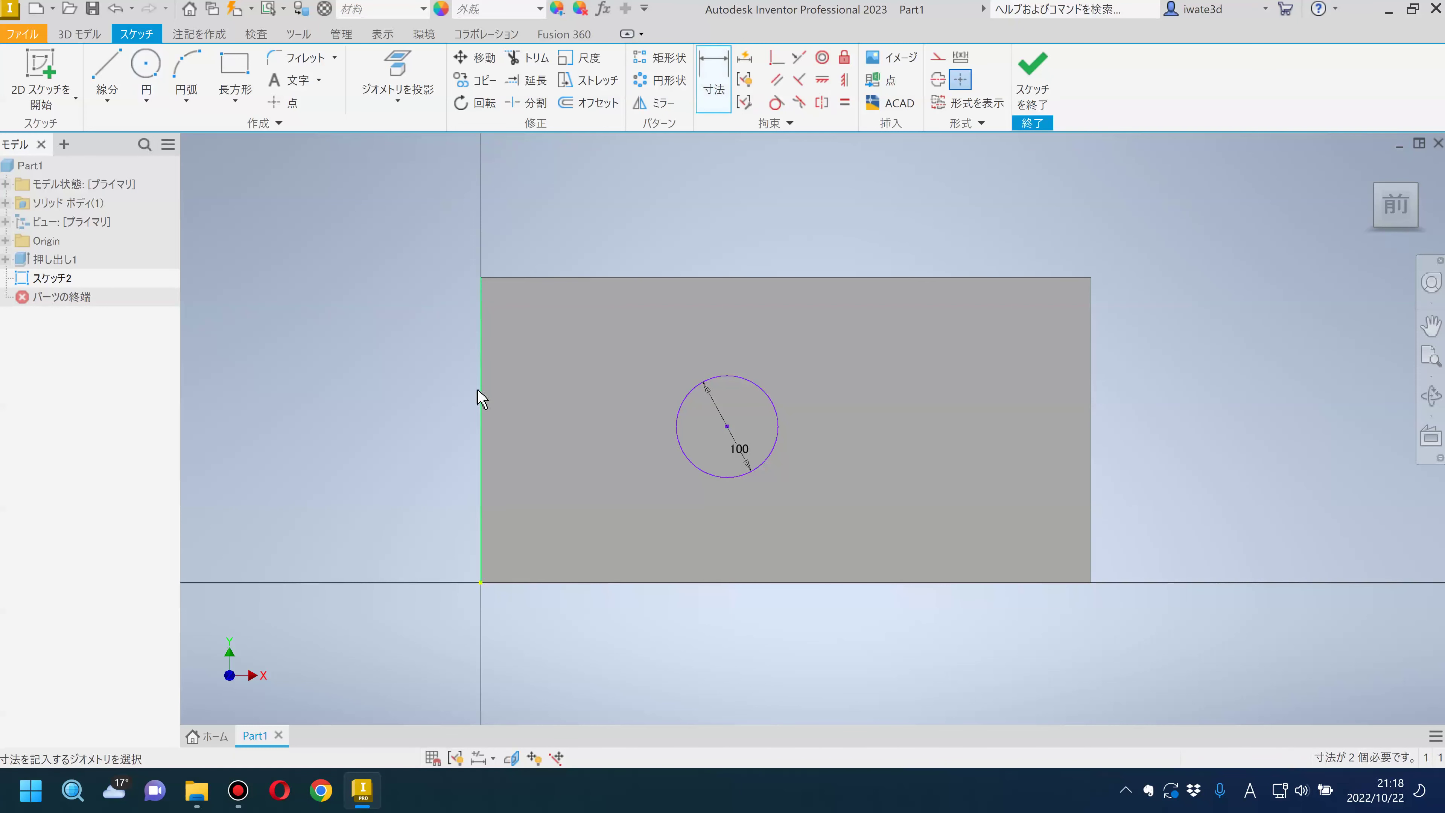
click(727, 426)
click(629, 652)
text(250)
key(Return)
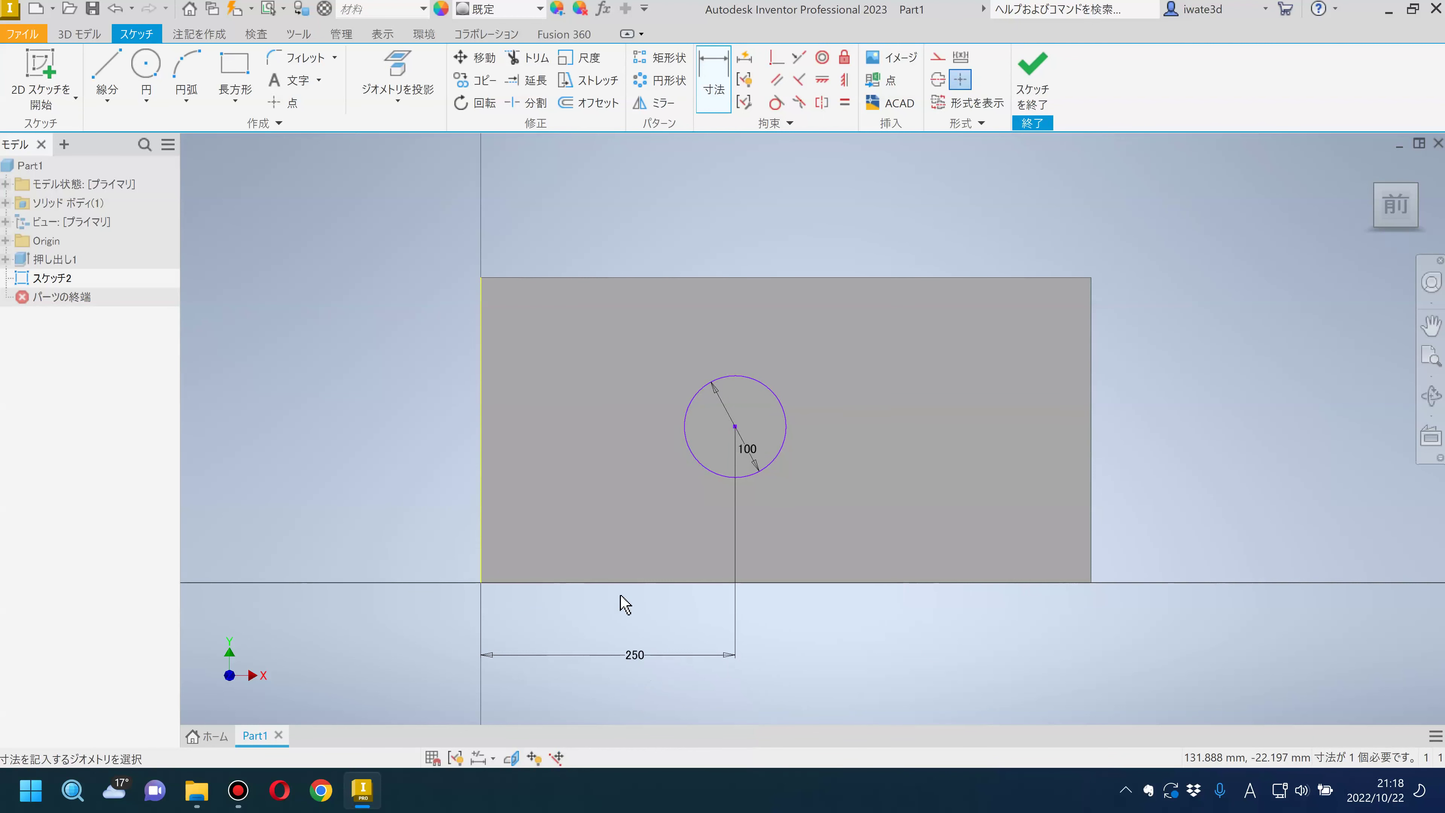
Dimension the circle's center 150 mm above the face's lower edge and finish the sketch
click(622, 582)
click(734, 427)
click(296, 506)
text(15)
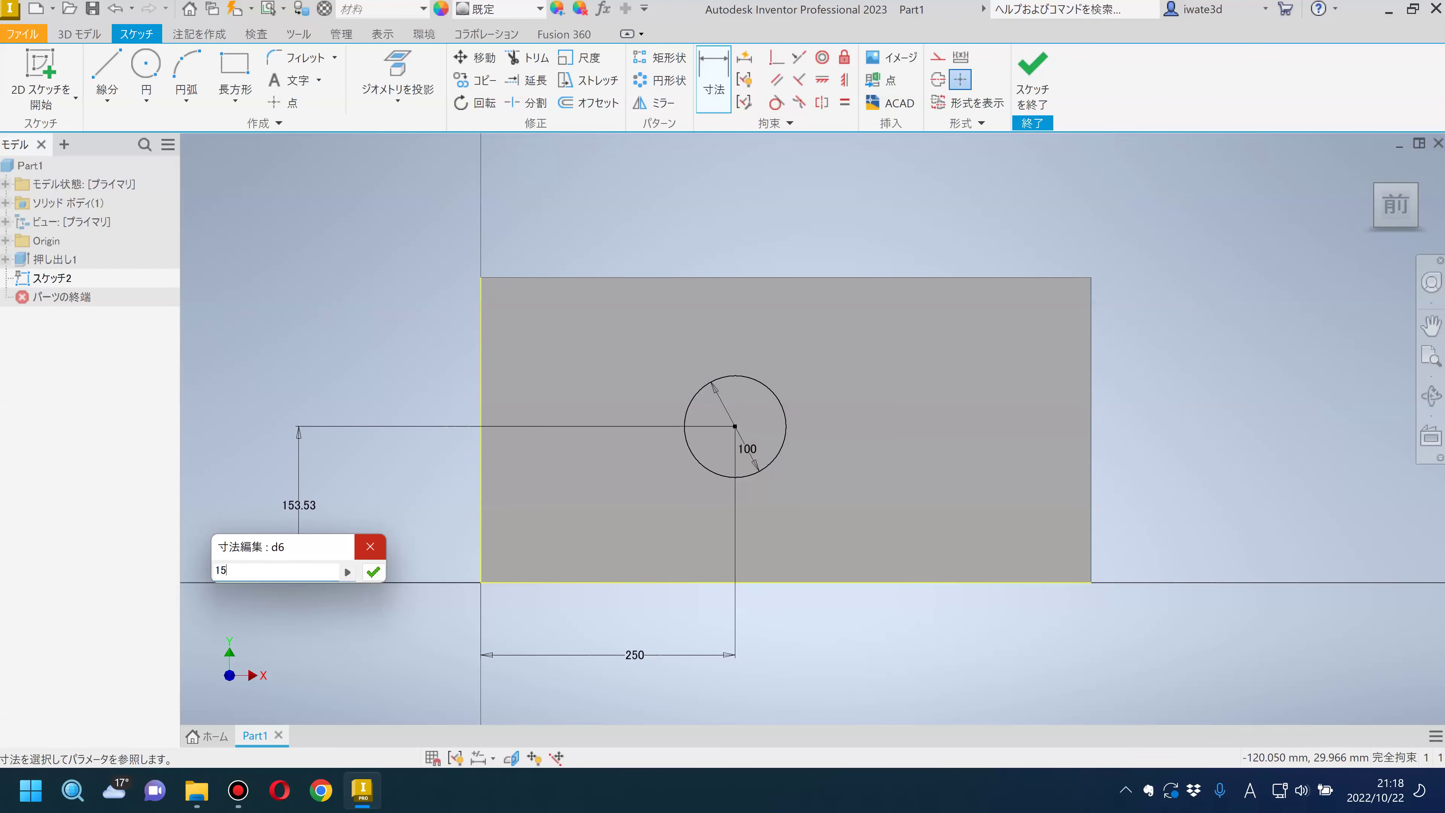
text(0)
key(Return)
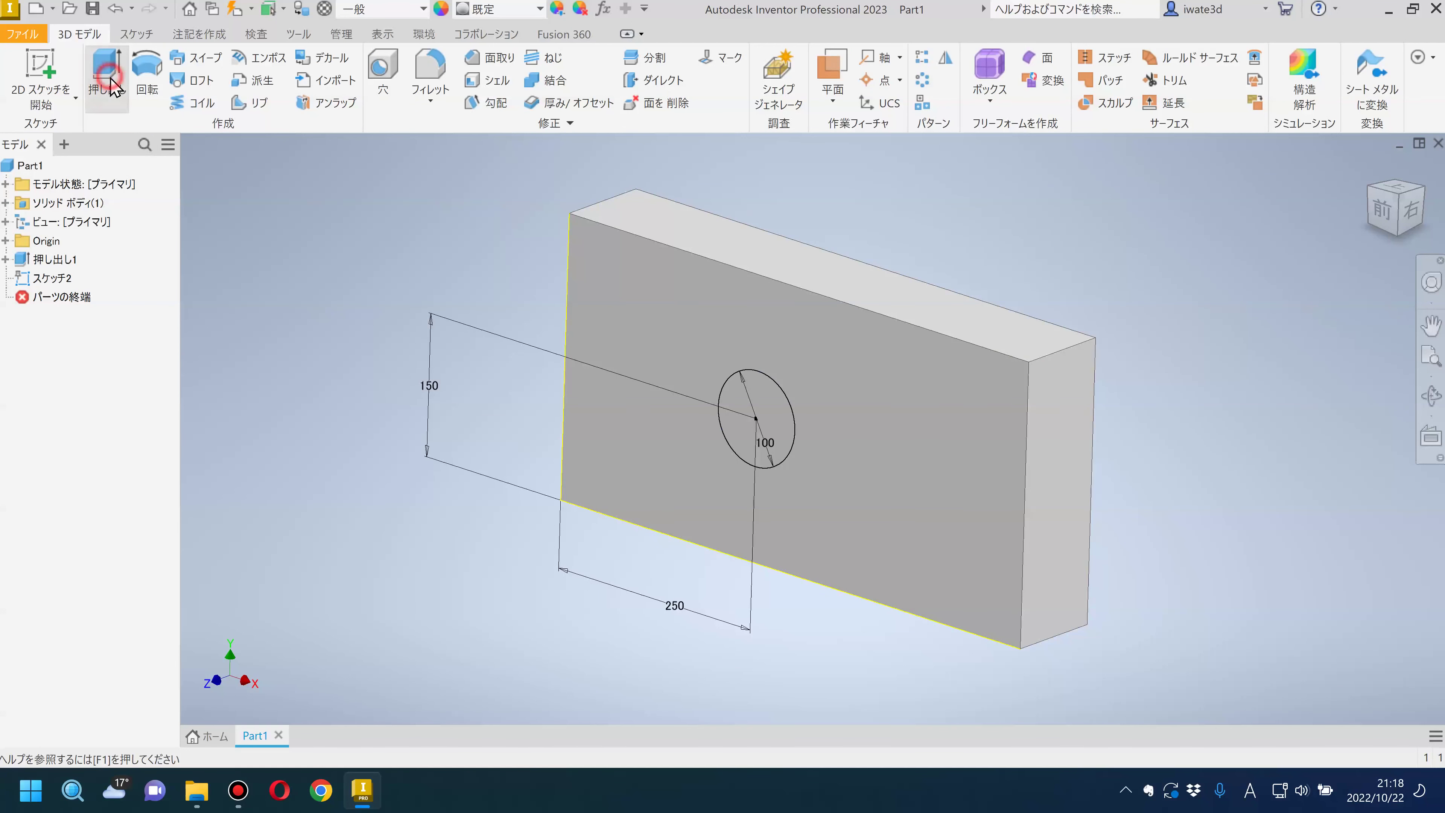
Set up an extrusion of the circle as a cut into the block with a Through All extent
click(109, 85)
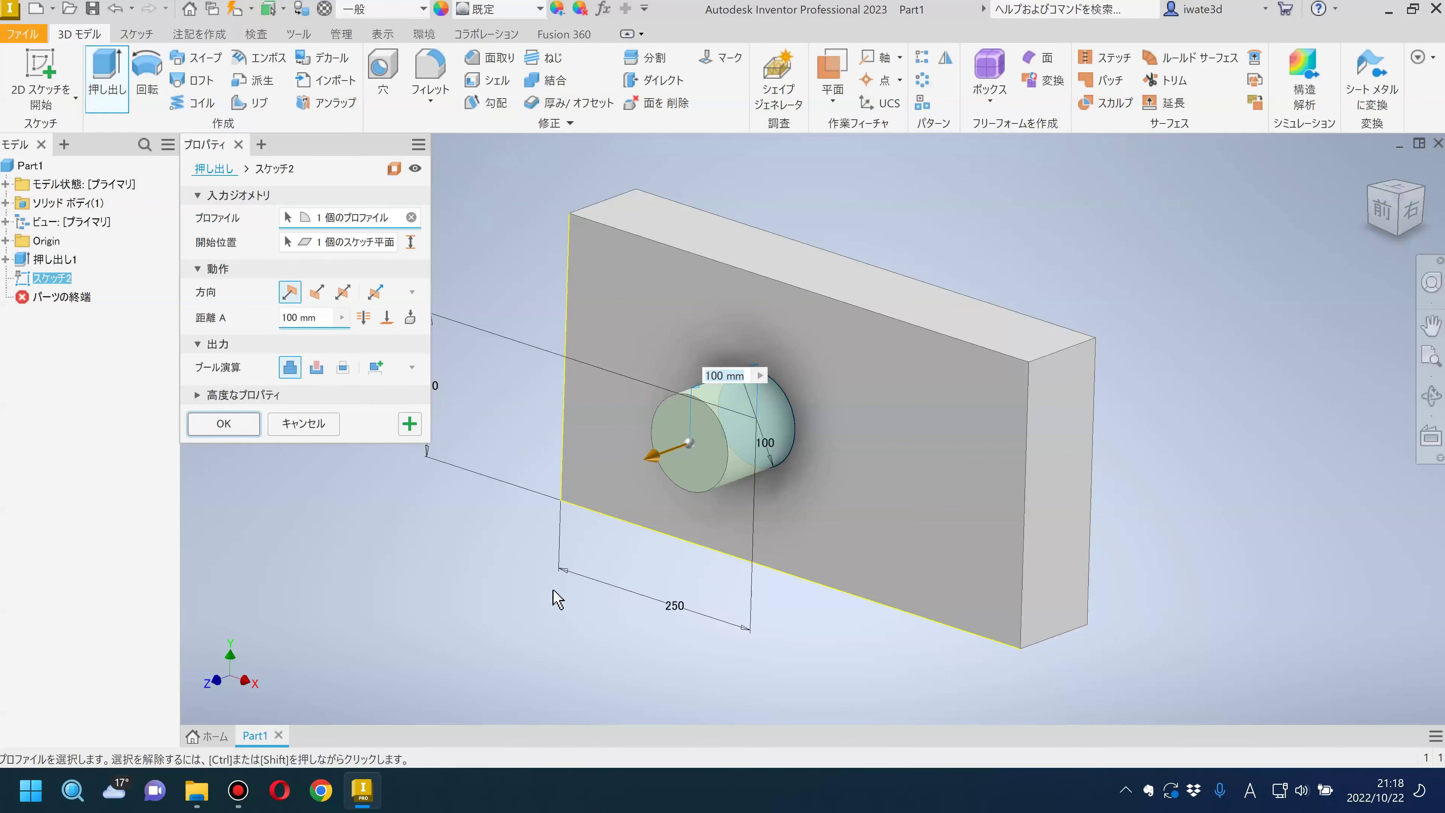
click(316, 368)
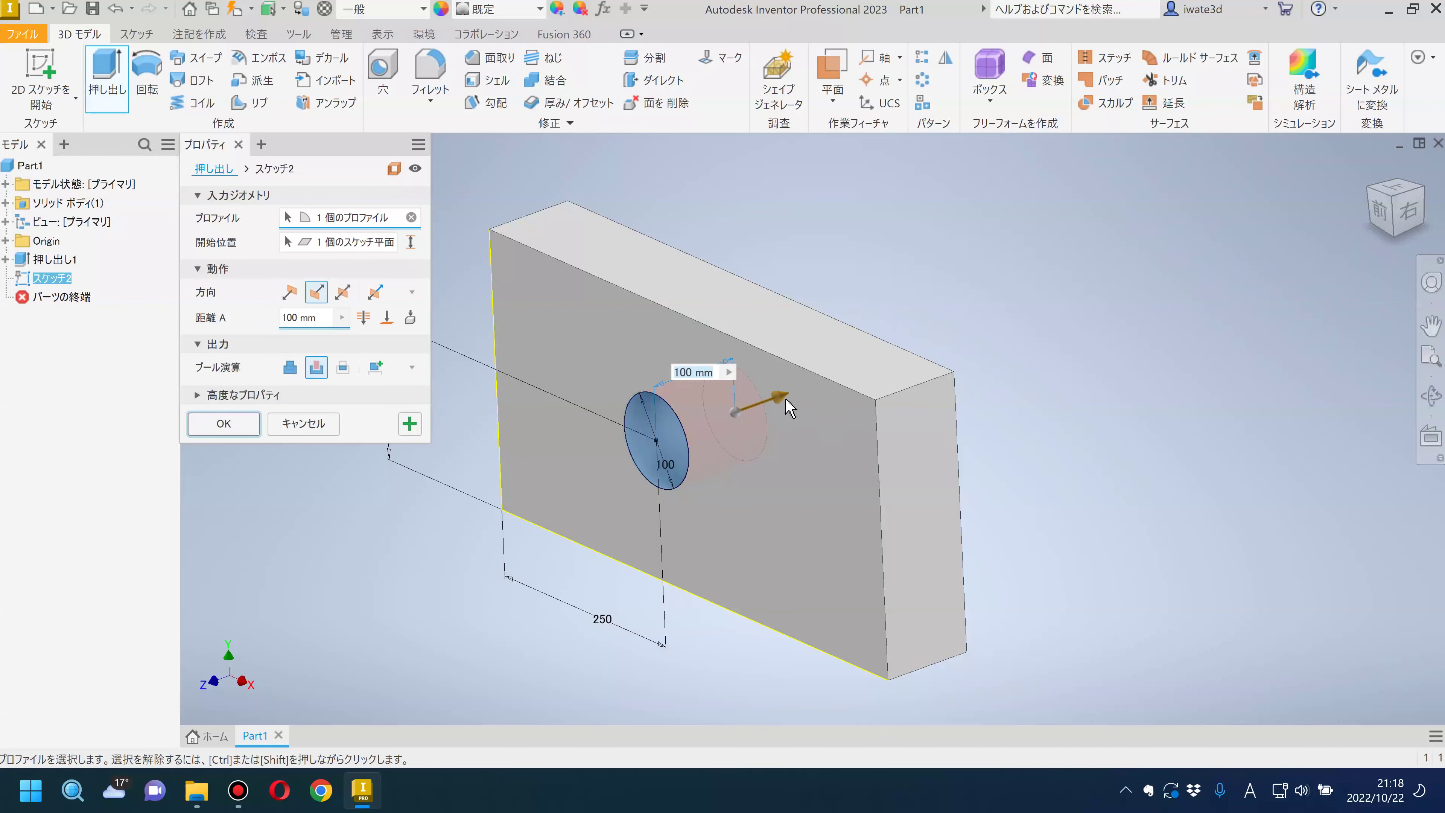
drag(784, 405, 394, 380)
click(320, 373)
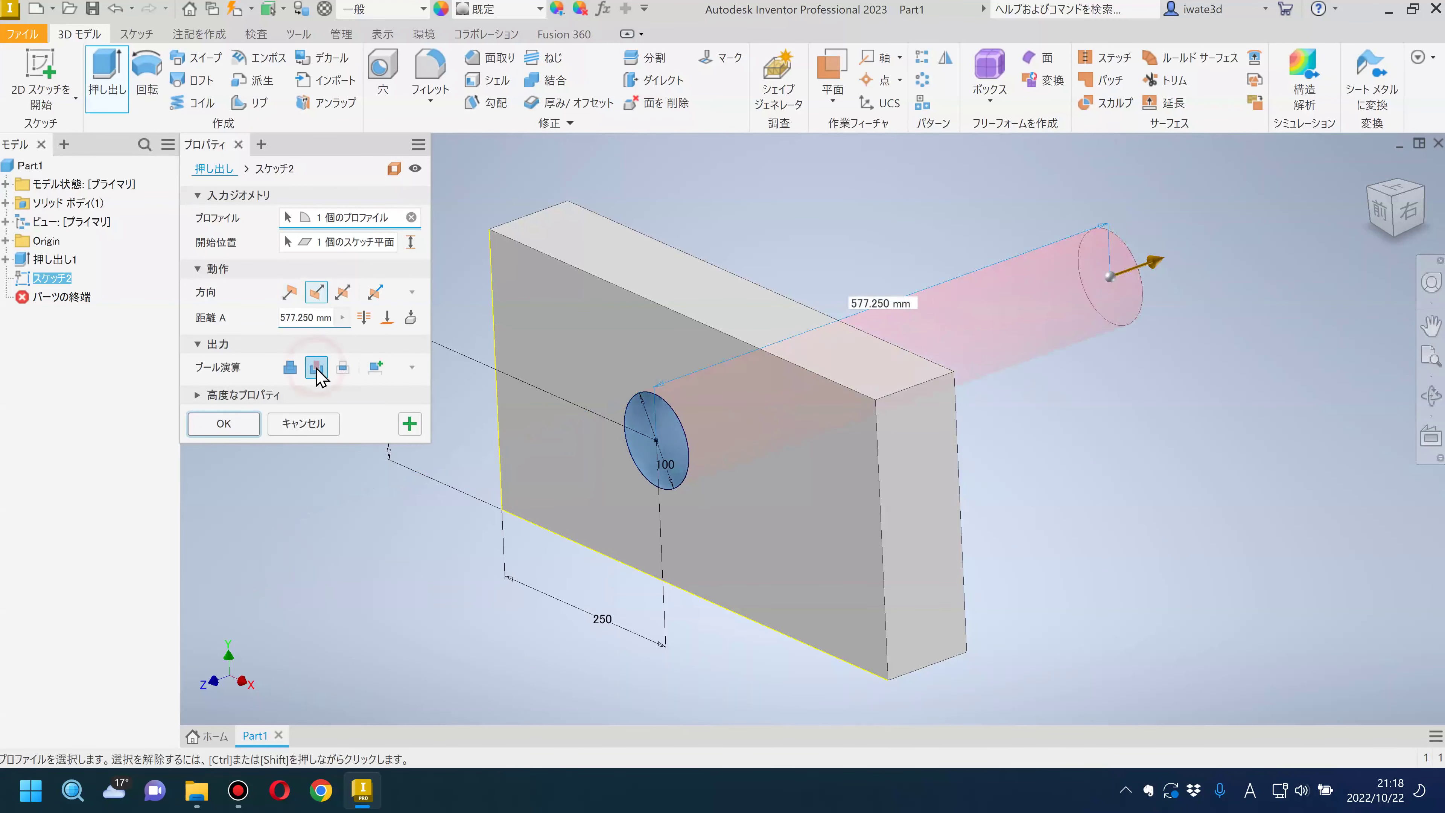
click(364, 317)
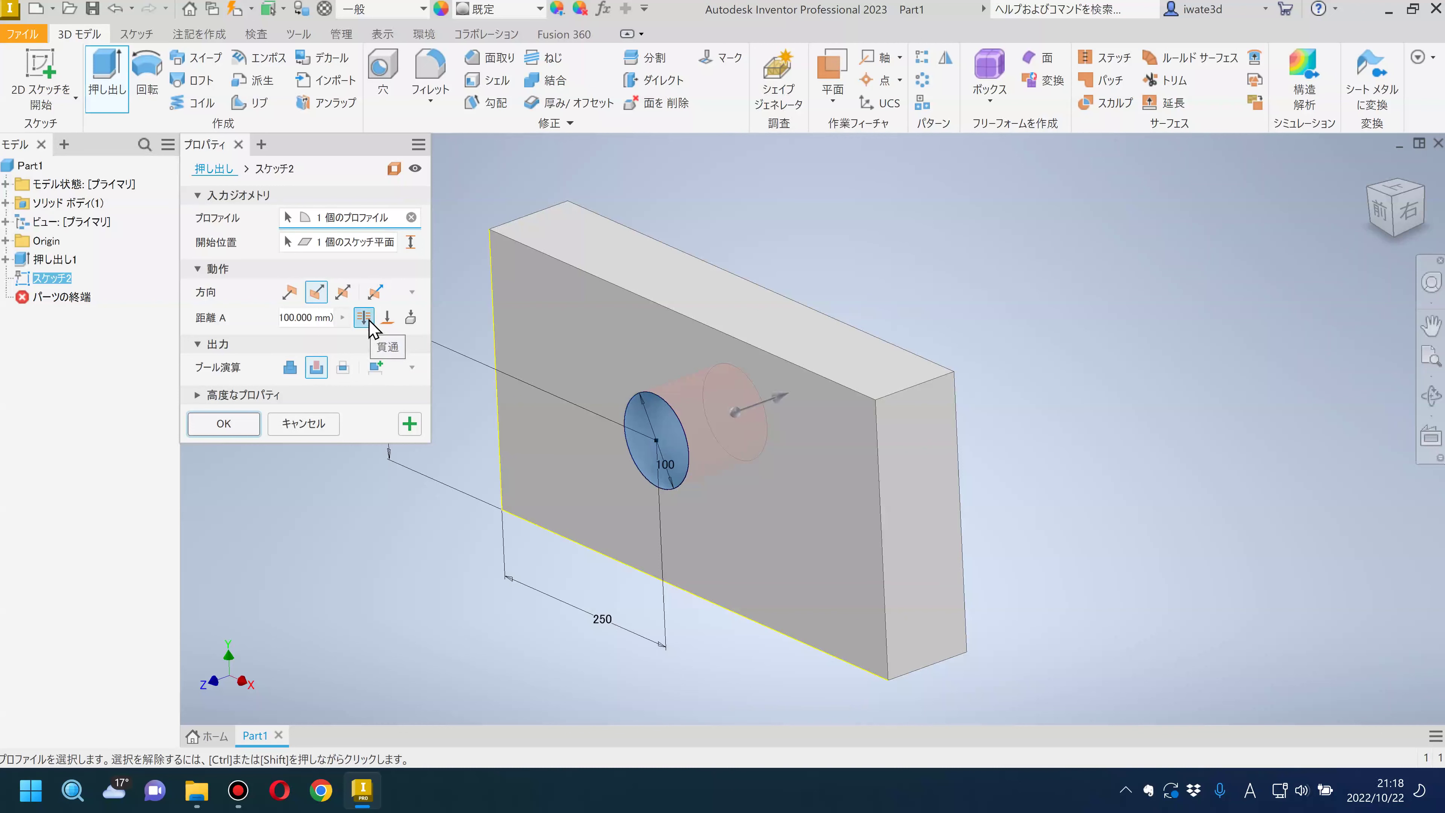
Open the cut's advanced properties, keep the taper at 0 deg and create the through hole
click(413, 367)
click(413, 368)
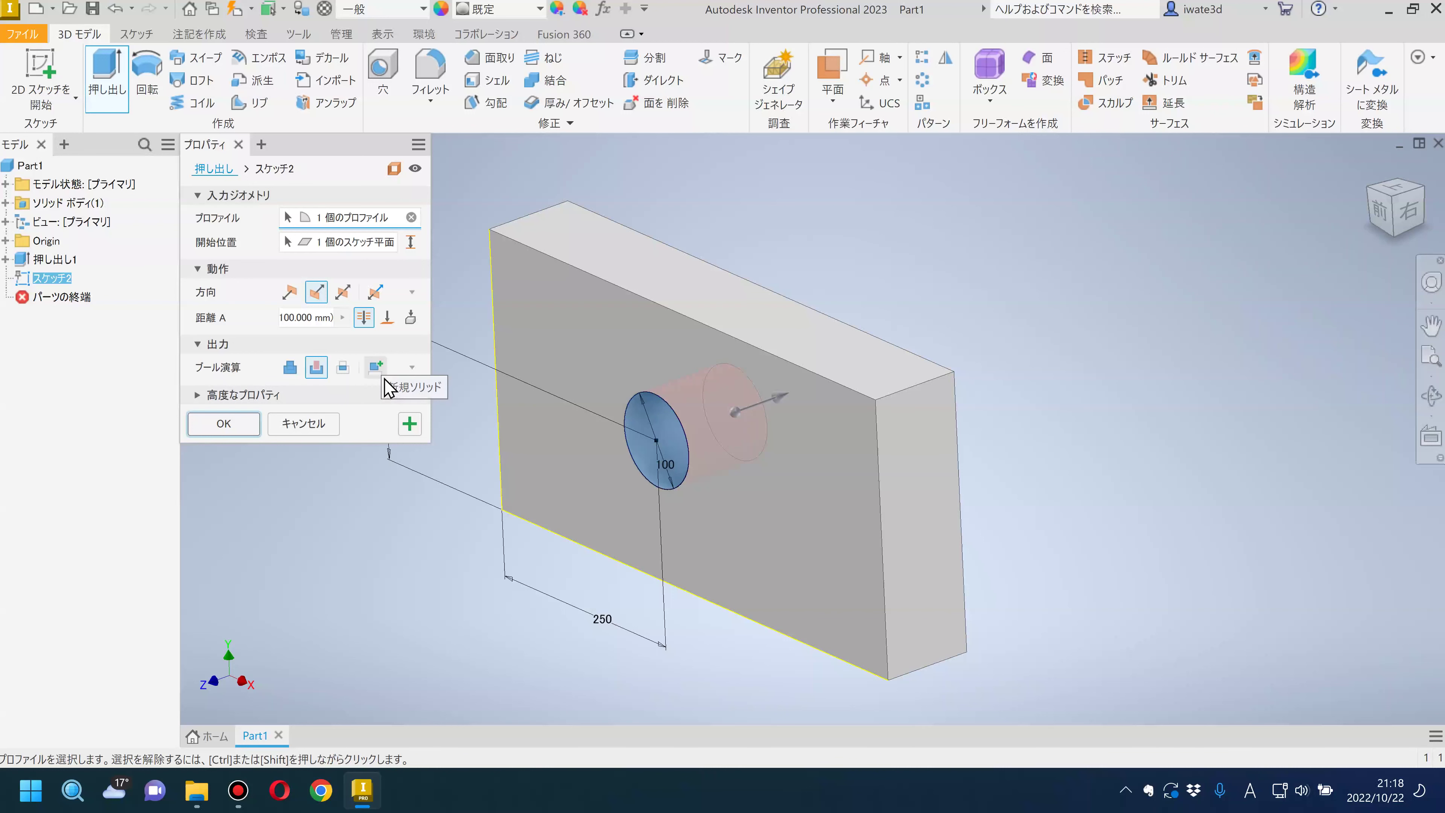
click(198, 395)
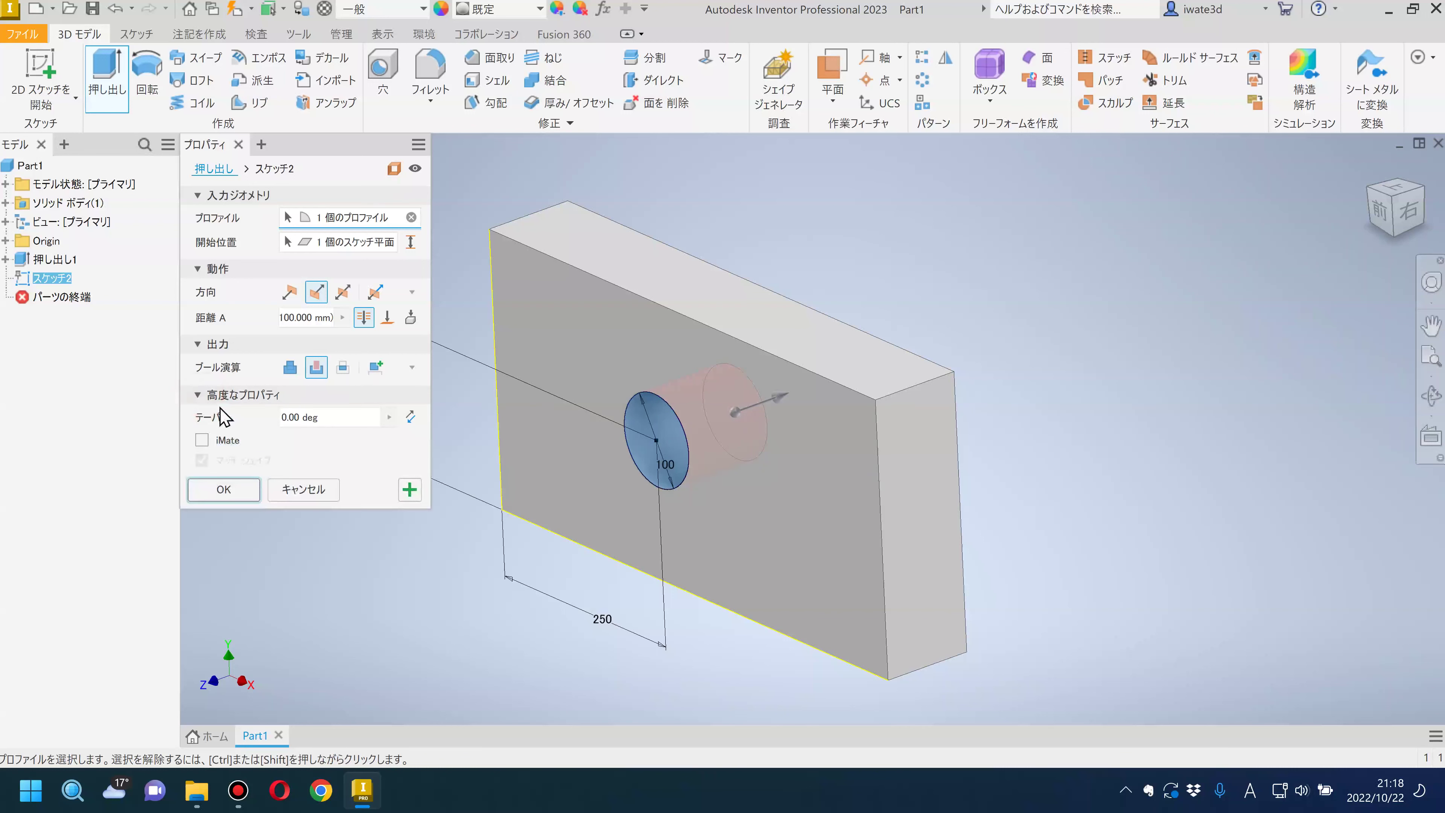
click(318, 418)
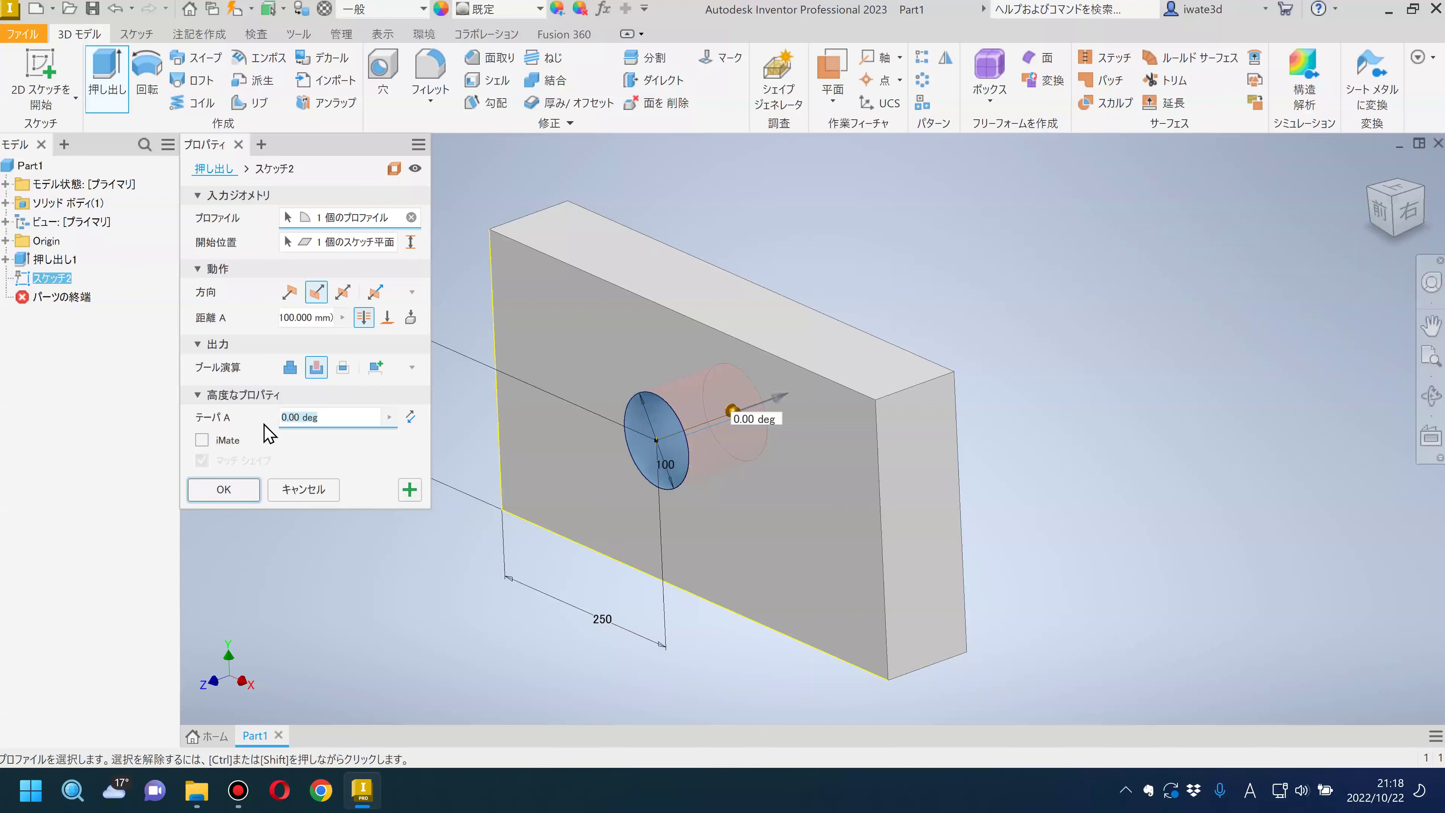
click(242, 489)
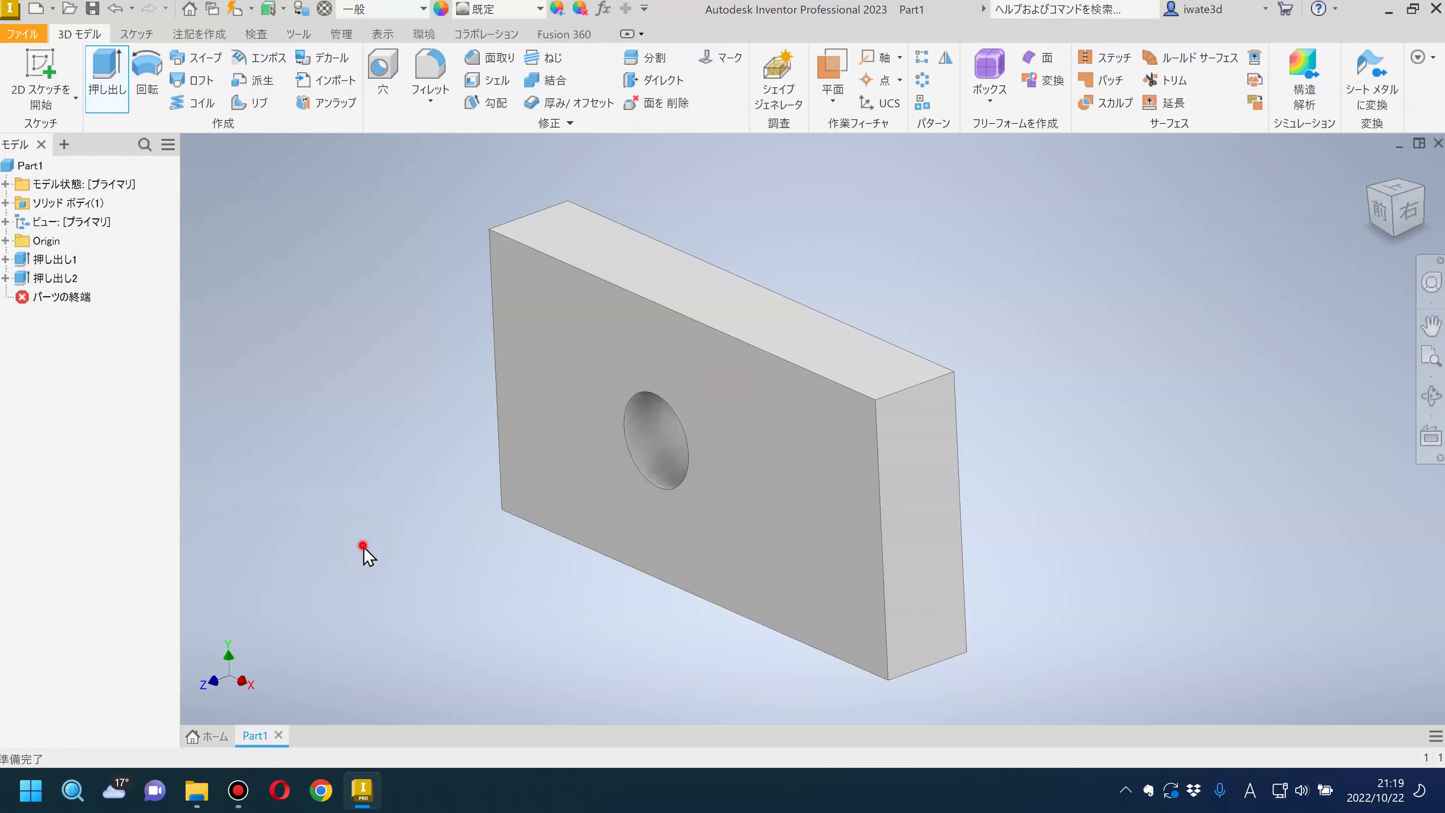
Fillet the upper right short edge of the block with a radius of about 95 mm
shift+middle_drag(332, 485, 364, 456)
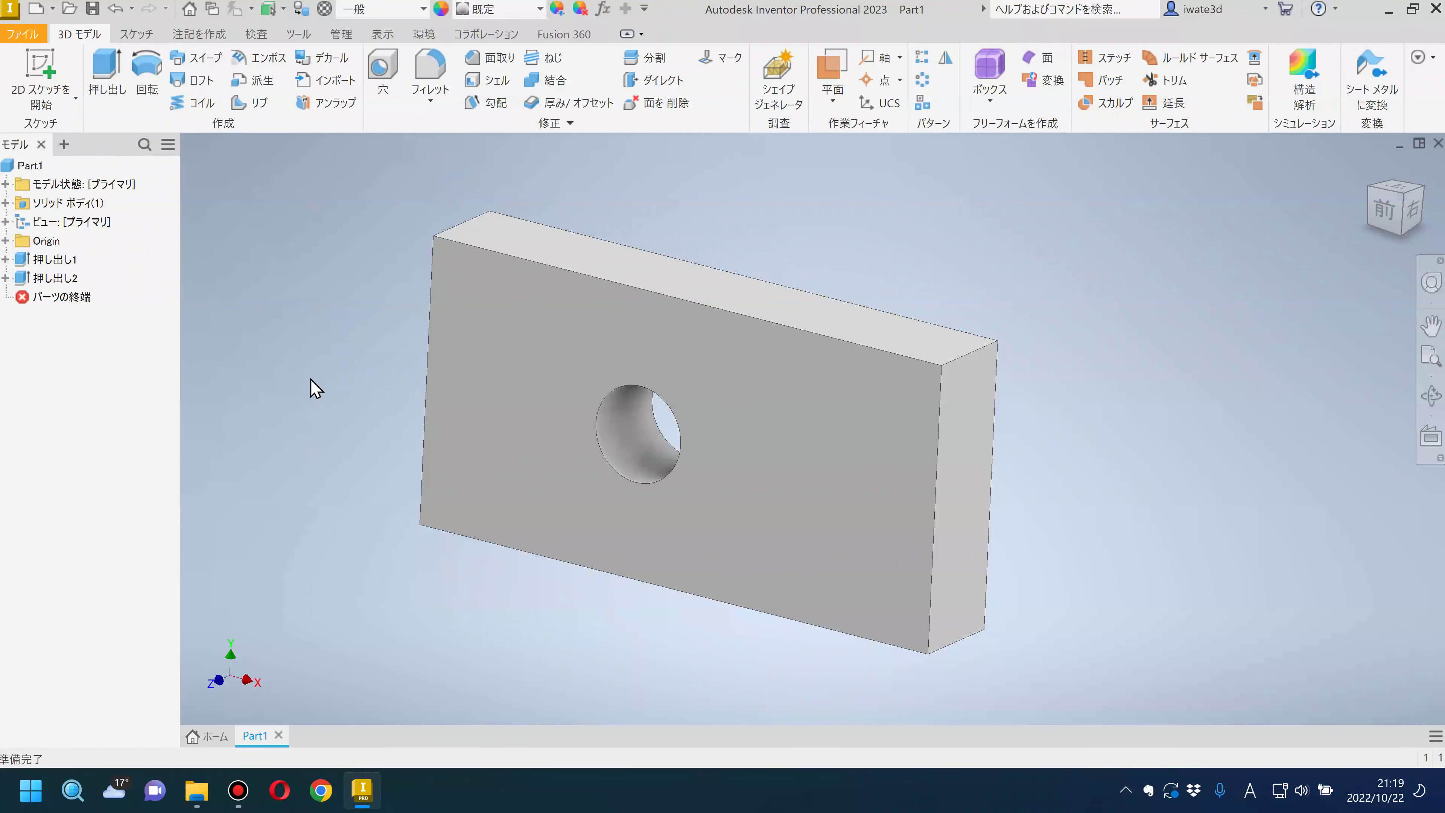
shift+middle_drag(331, 325, 314, 316)
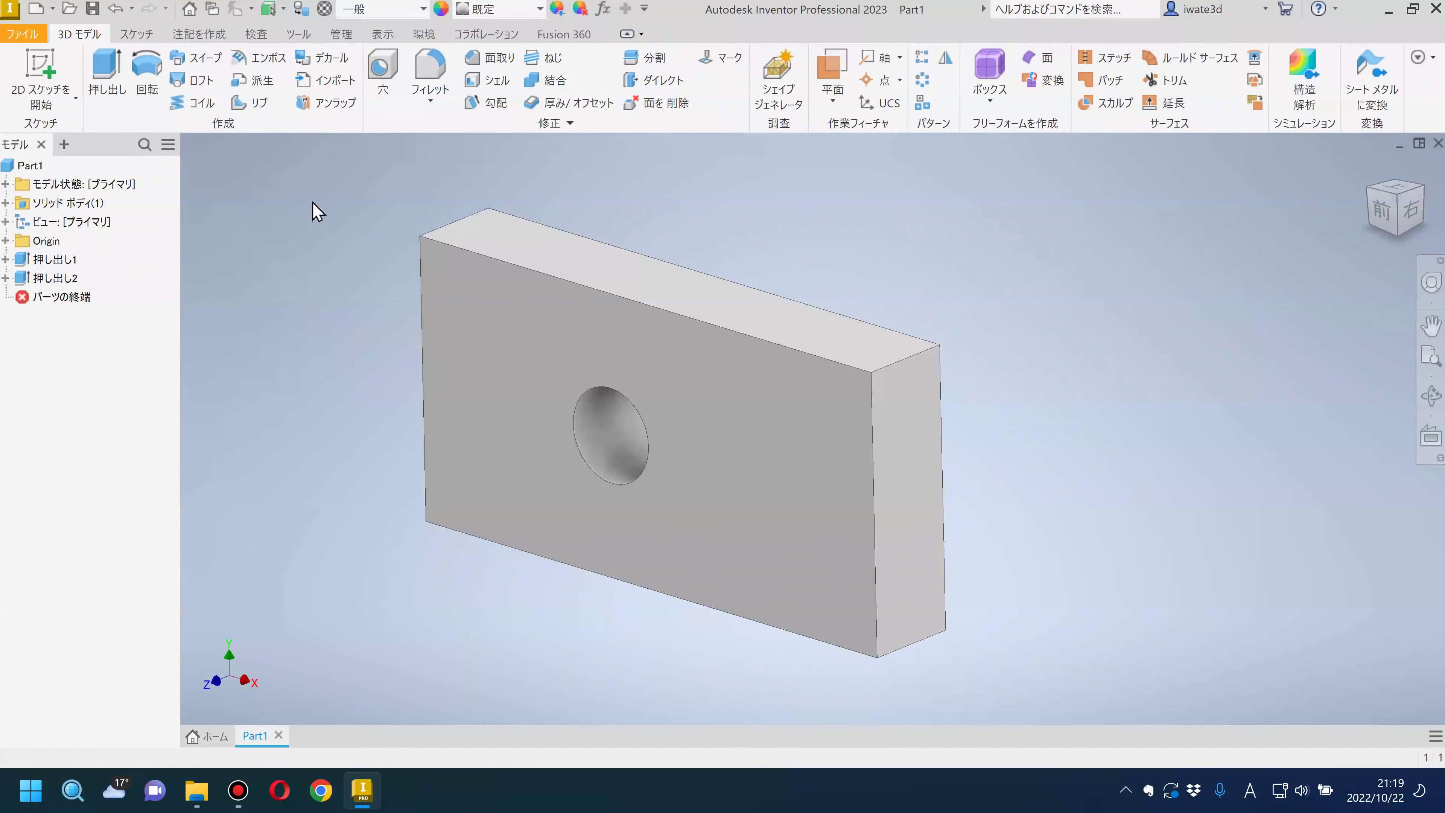
click(432, 74)
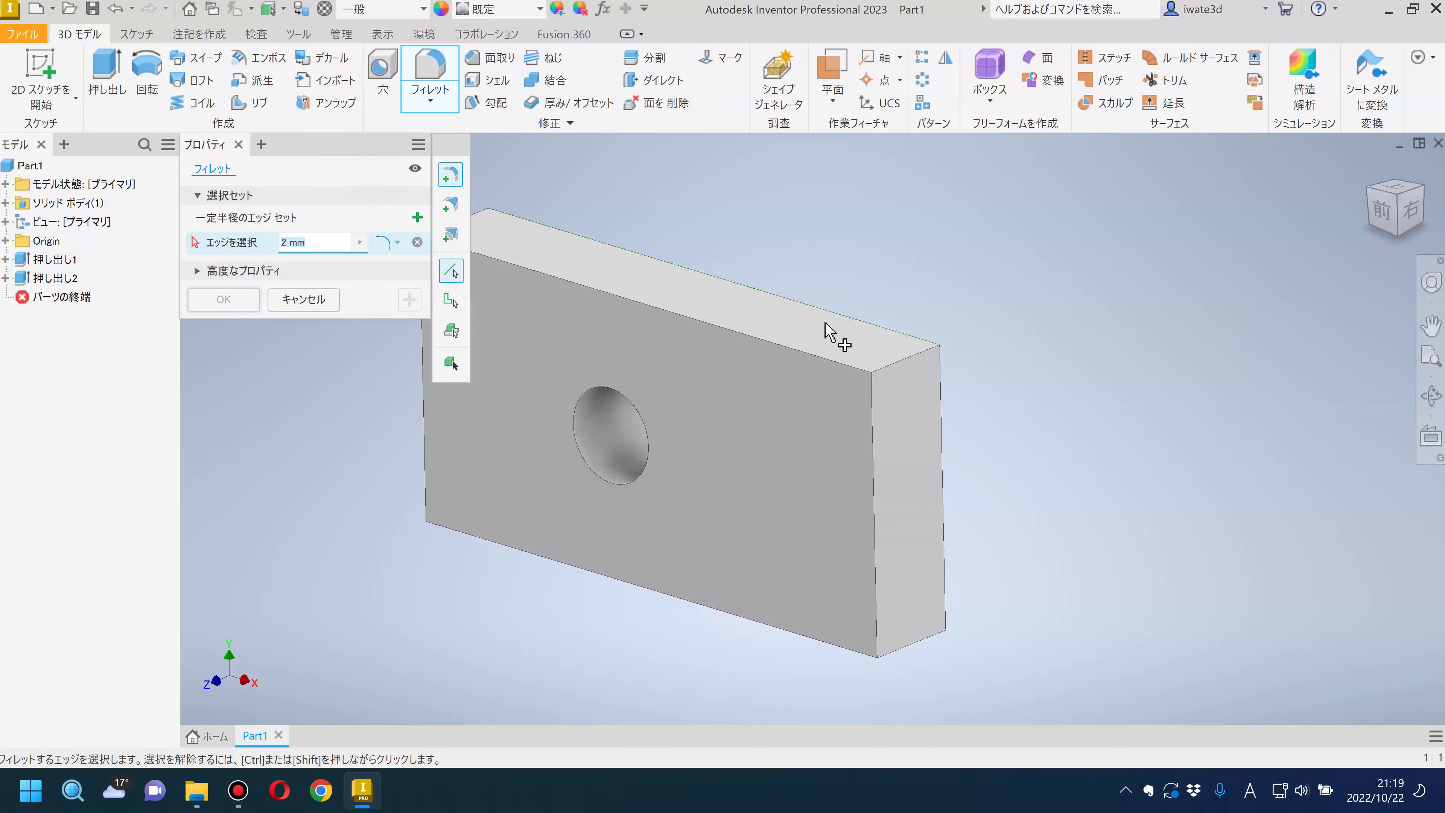
click(887, 366)
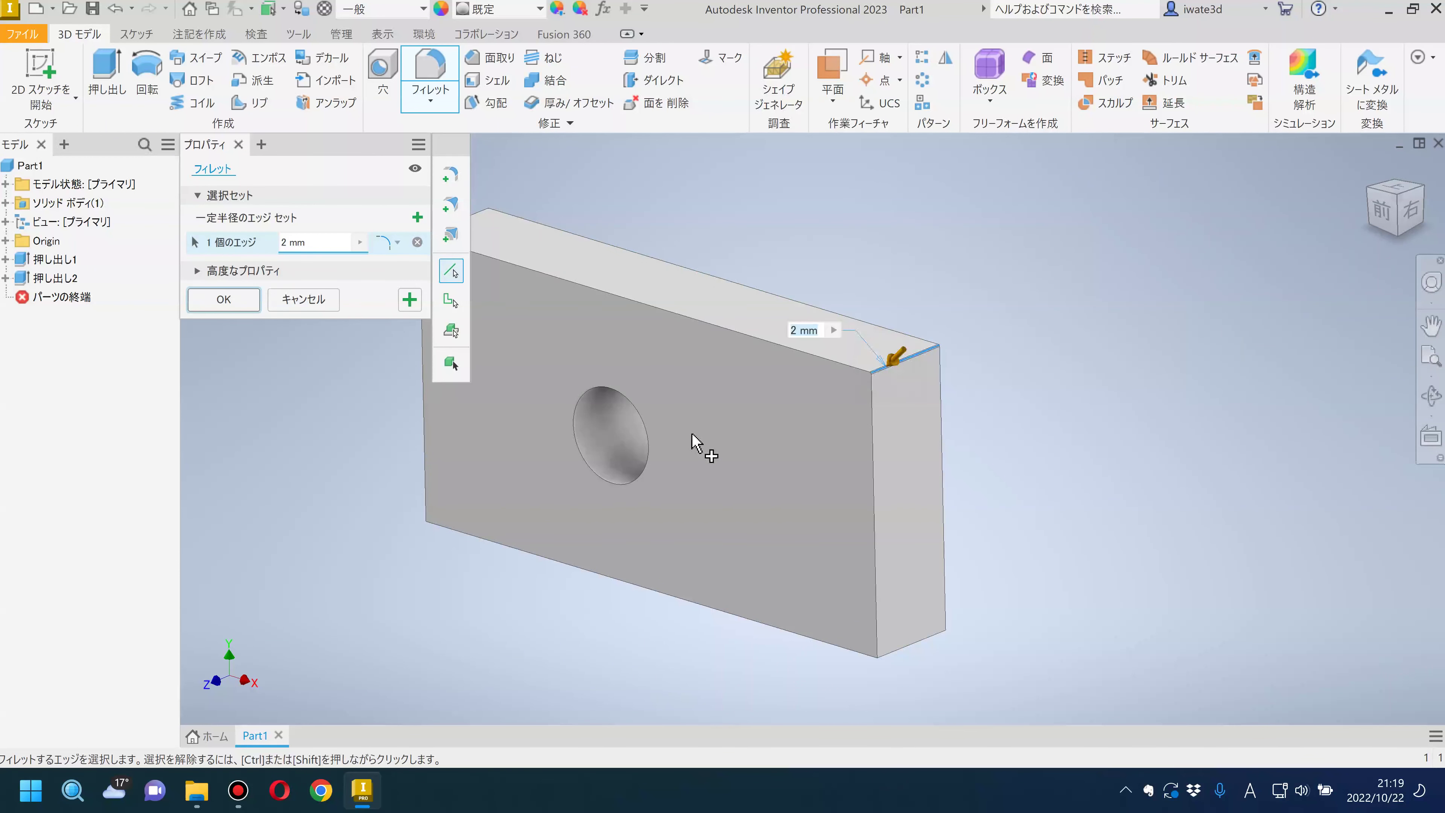
drag(891, 359, 861, 371)
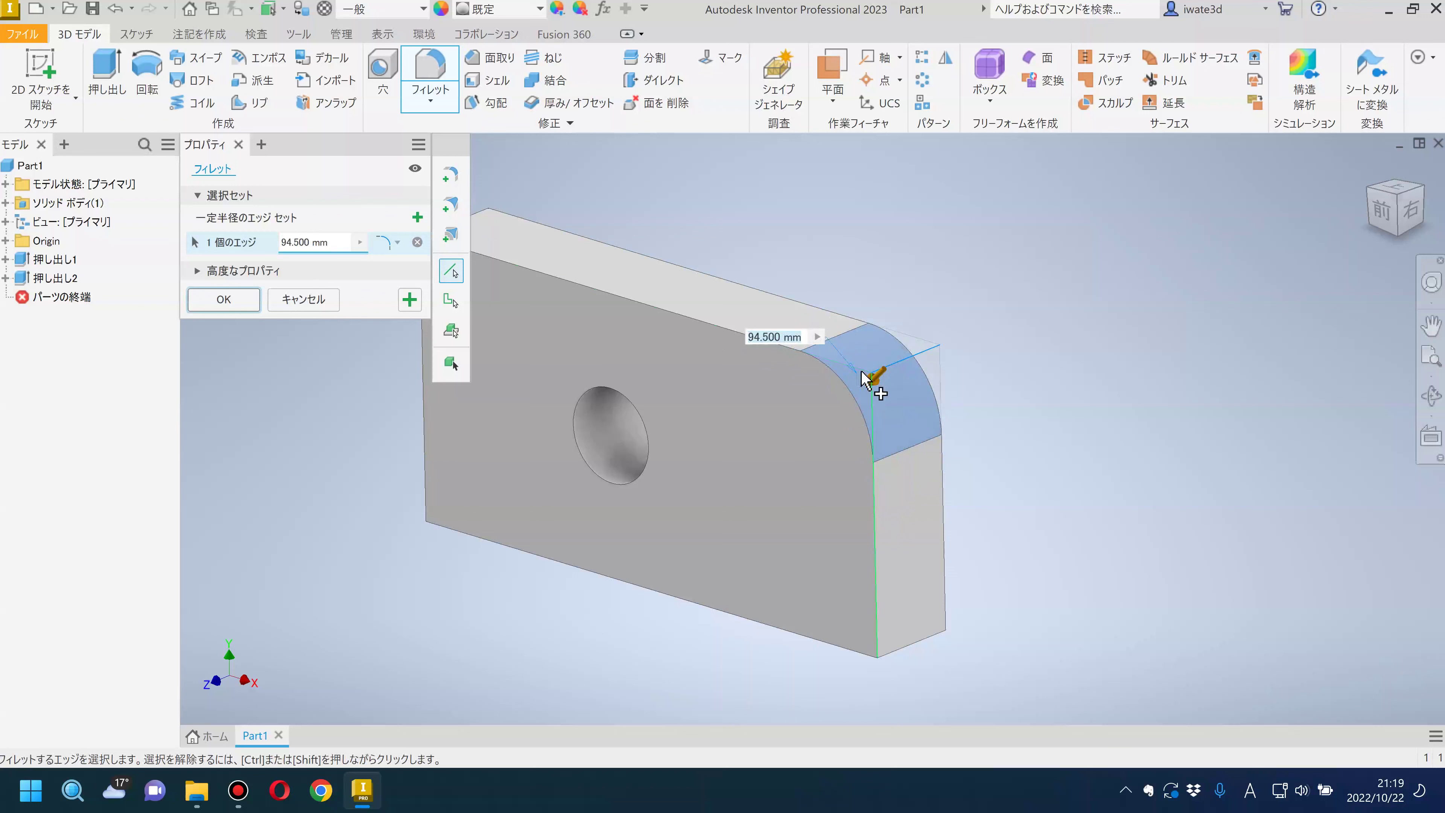
ctrl+click(828, 367)
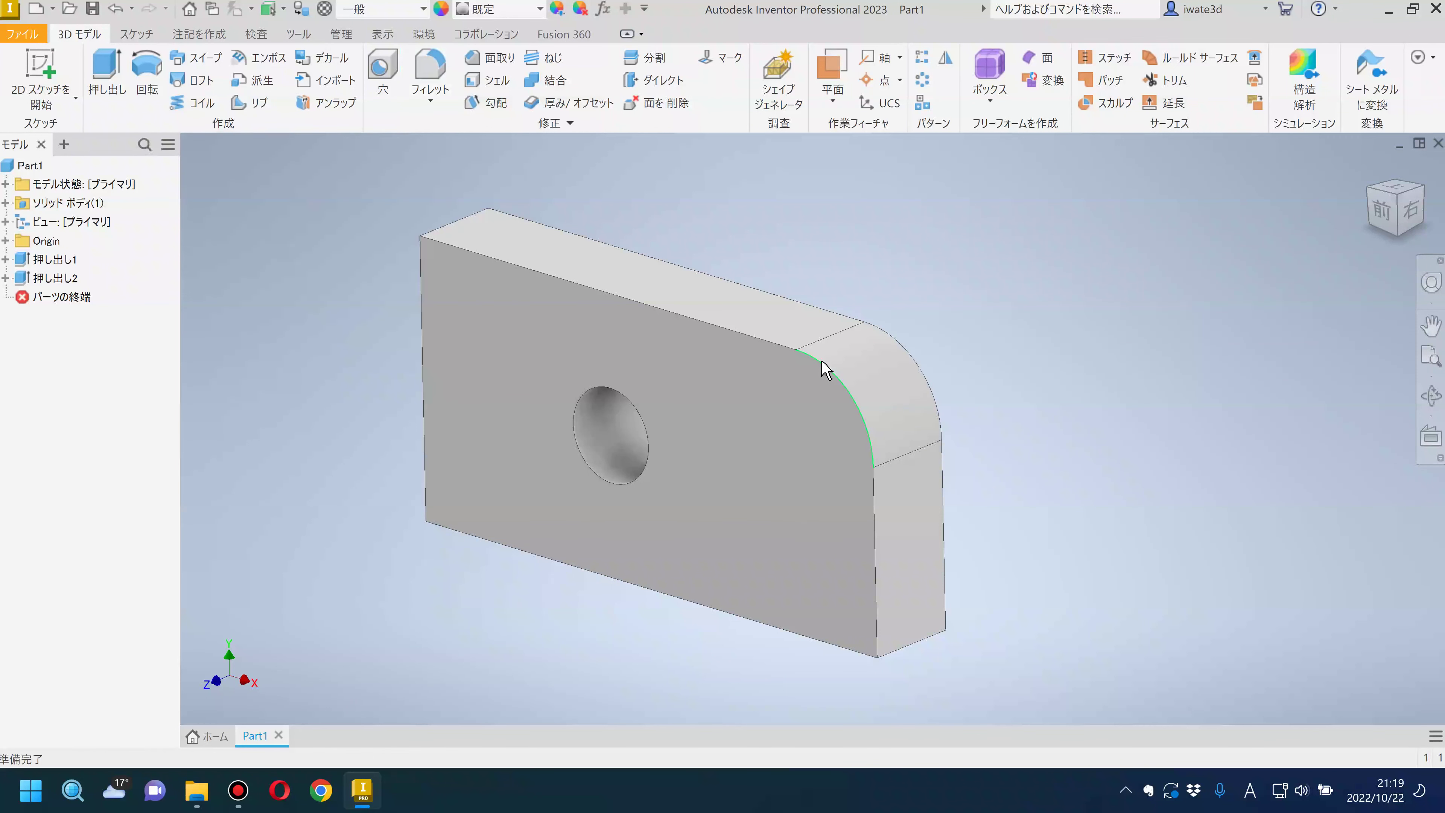
Complete the upper corner fillet and fillet the front face's connected upper and right edges
click(924, 380)
click(224, 298)
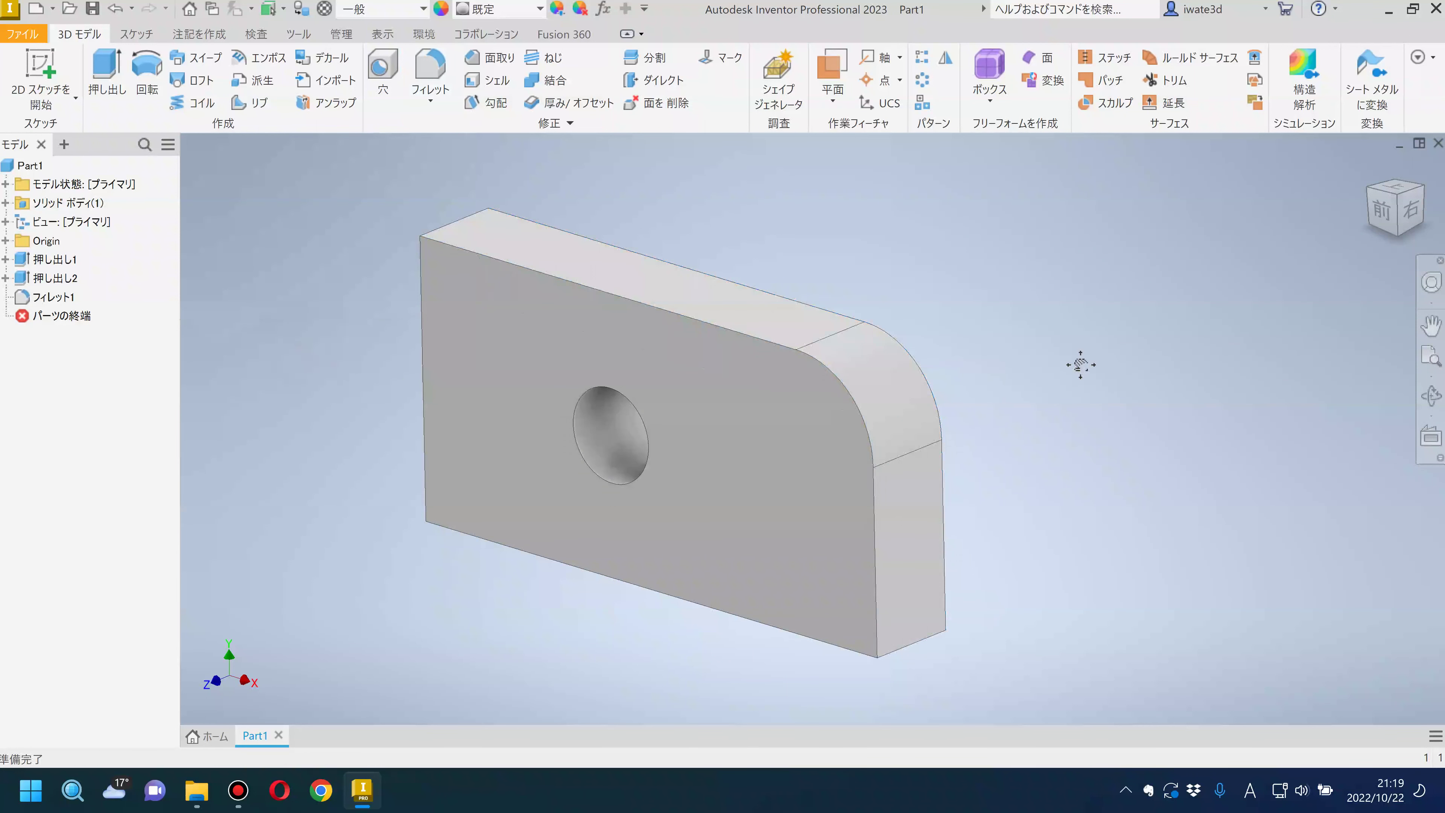
middle_drag(1080, 364, 951, 405)
right_click(956, 415)
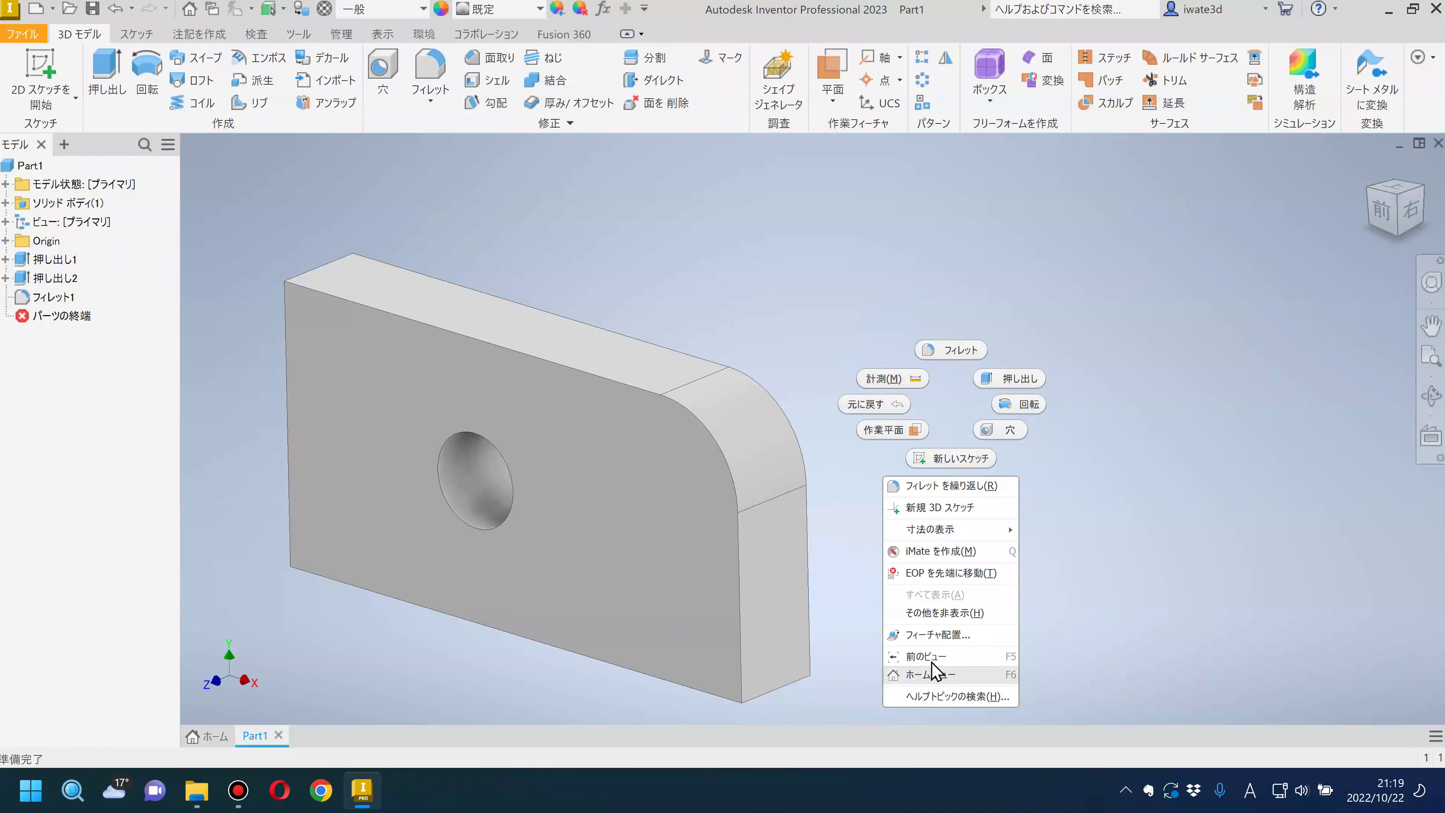
click(951, 350)
click(540, 359)
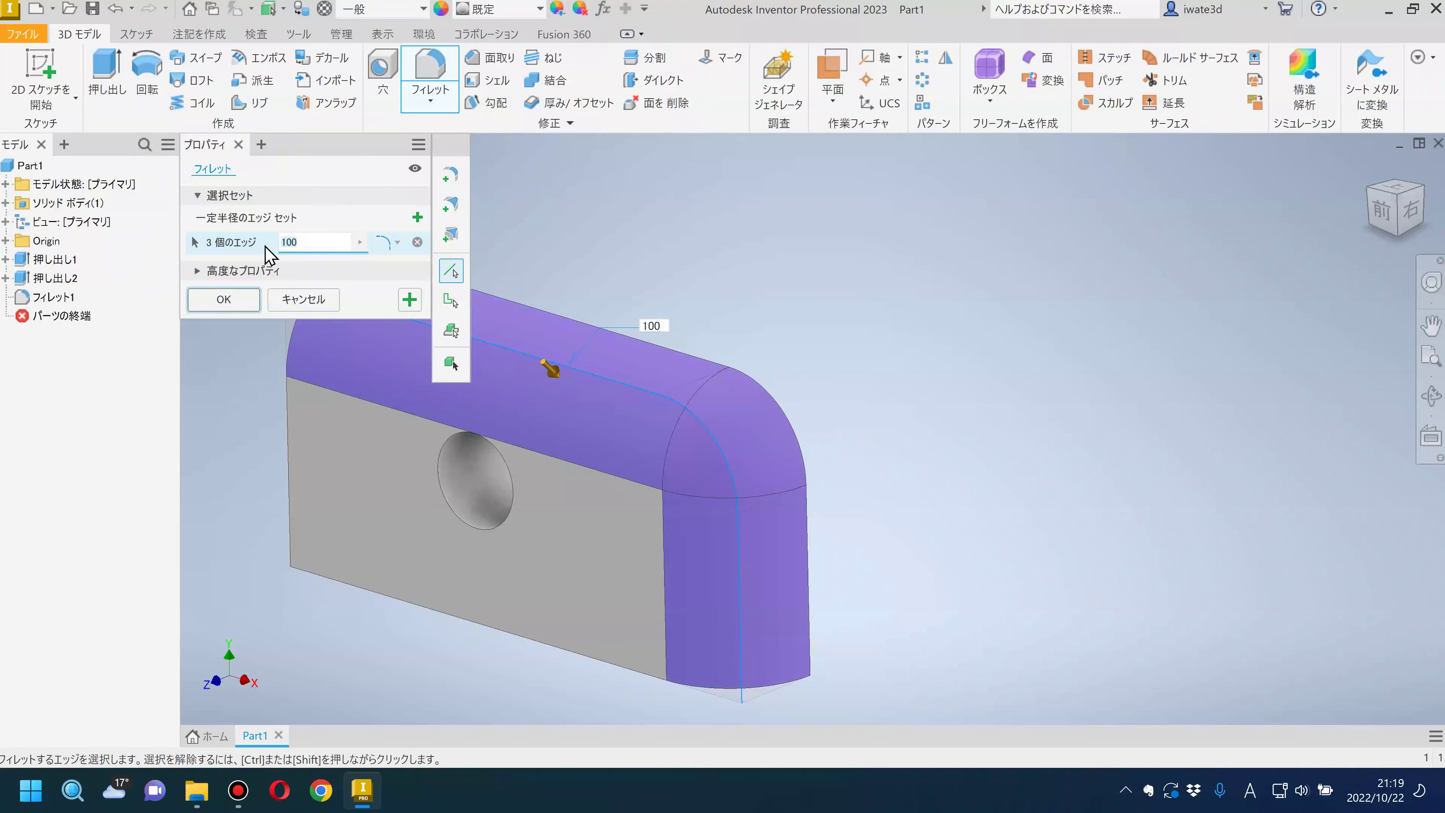
key(Return)
Chamfer the through hole's front edge with a distance of 5 mm
shift+middle_drag(847, 335, 1013, 424)
click(482, 57)
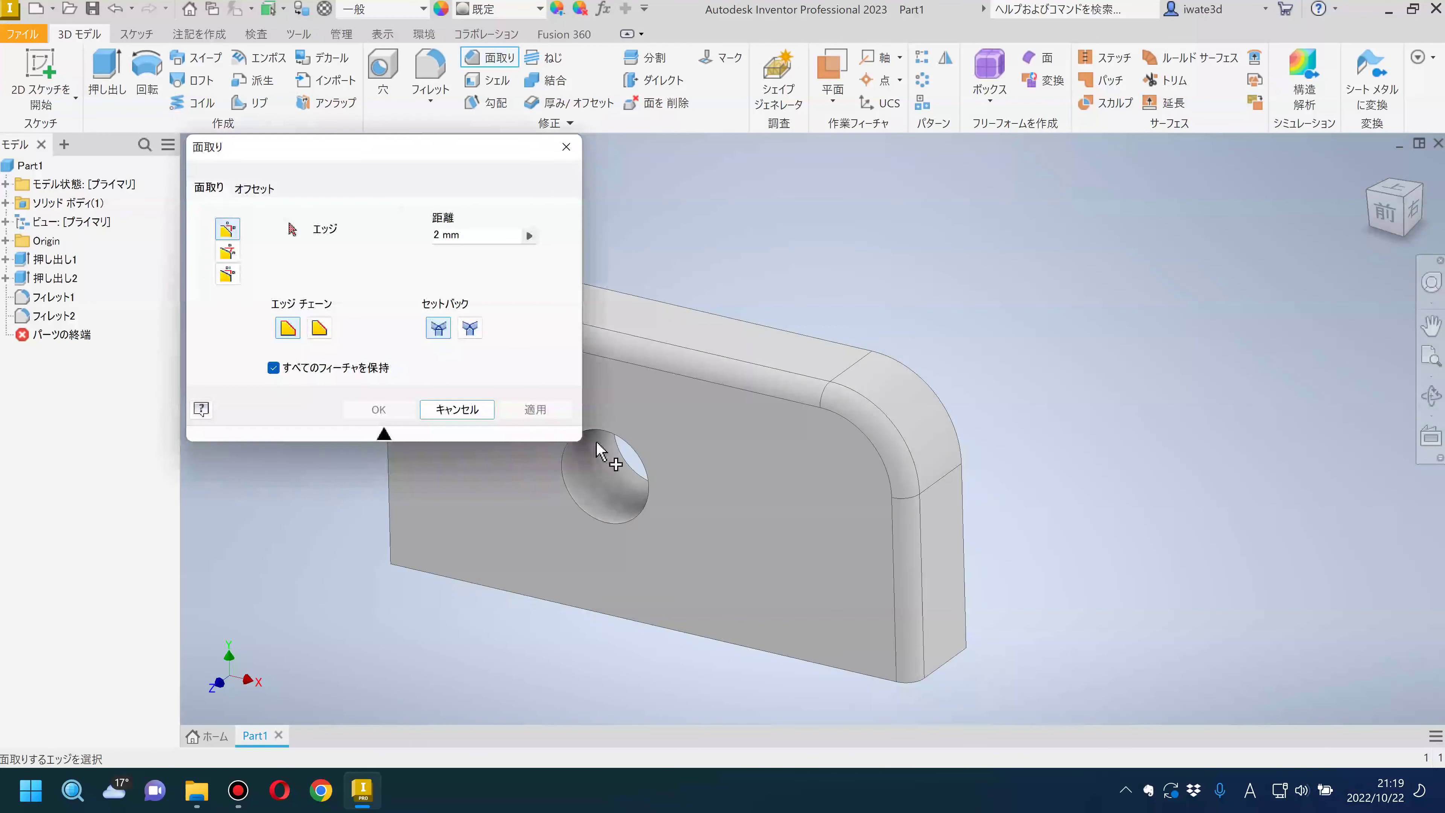
click(608, 440)
scroll(585, 493, up, 5)
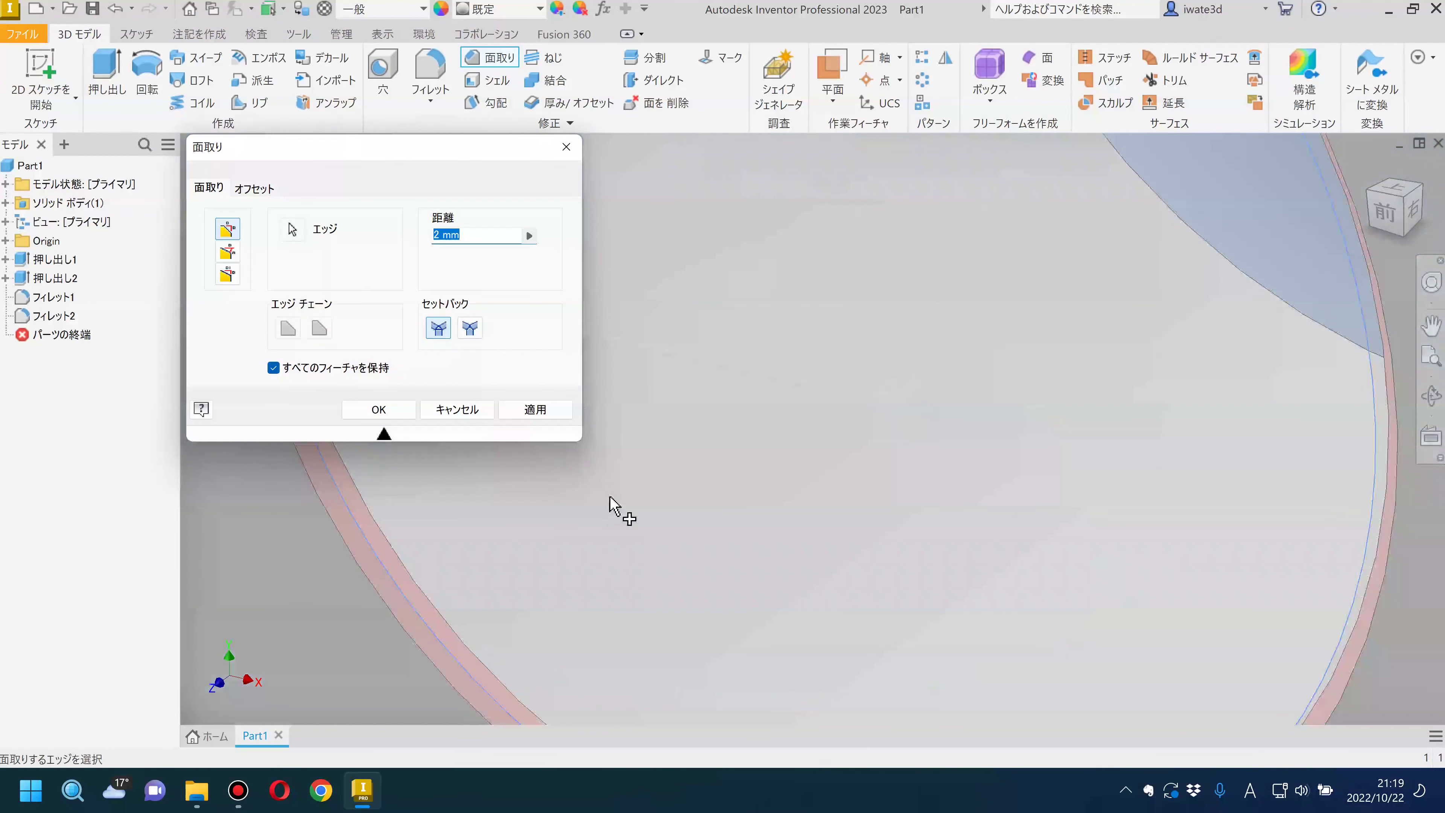
scroll(808, 521, down, 2)
text(5)
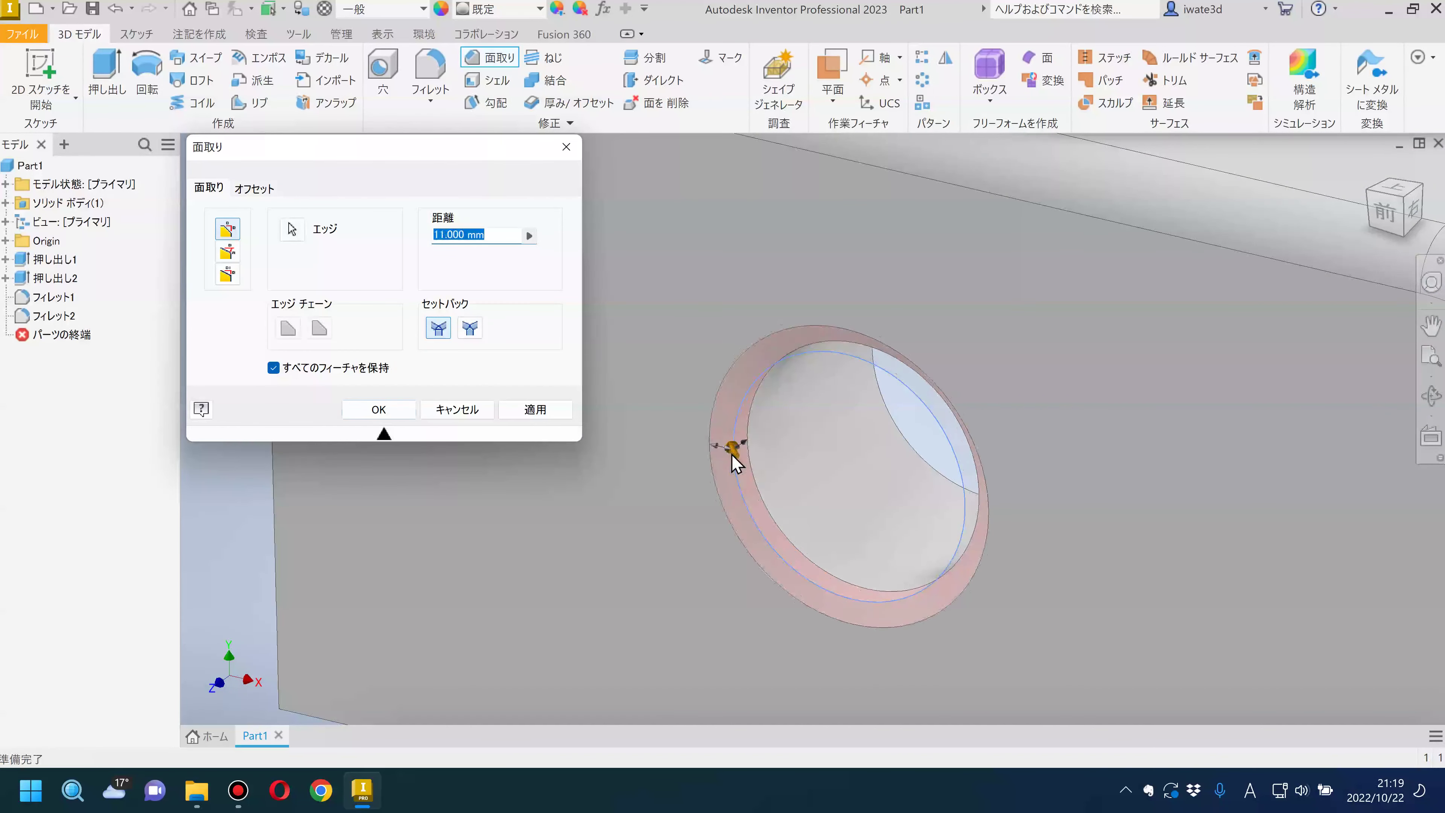
click(379, 409)
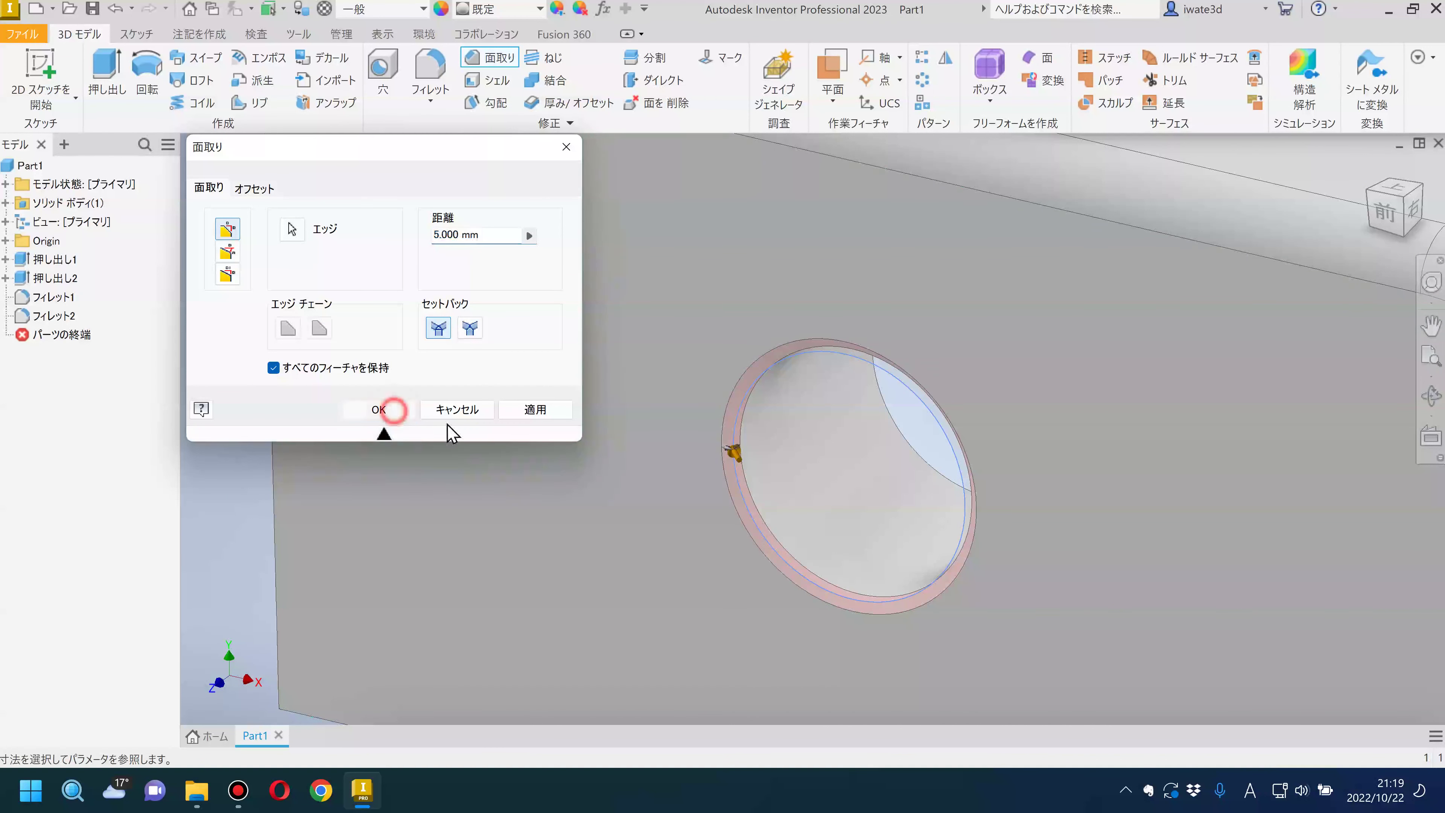
Examine the filleted and chamfered block from the front, right and home views
scroll(864, 522, down, 8)
scroll(967, 512, up, 2)
scroll(910, 558, down, 2)
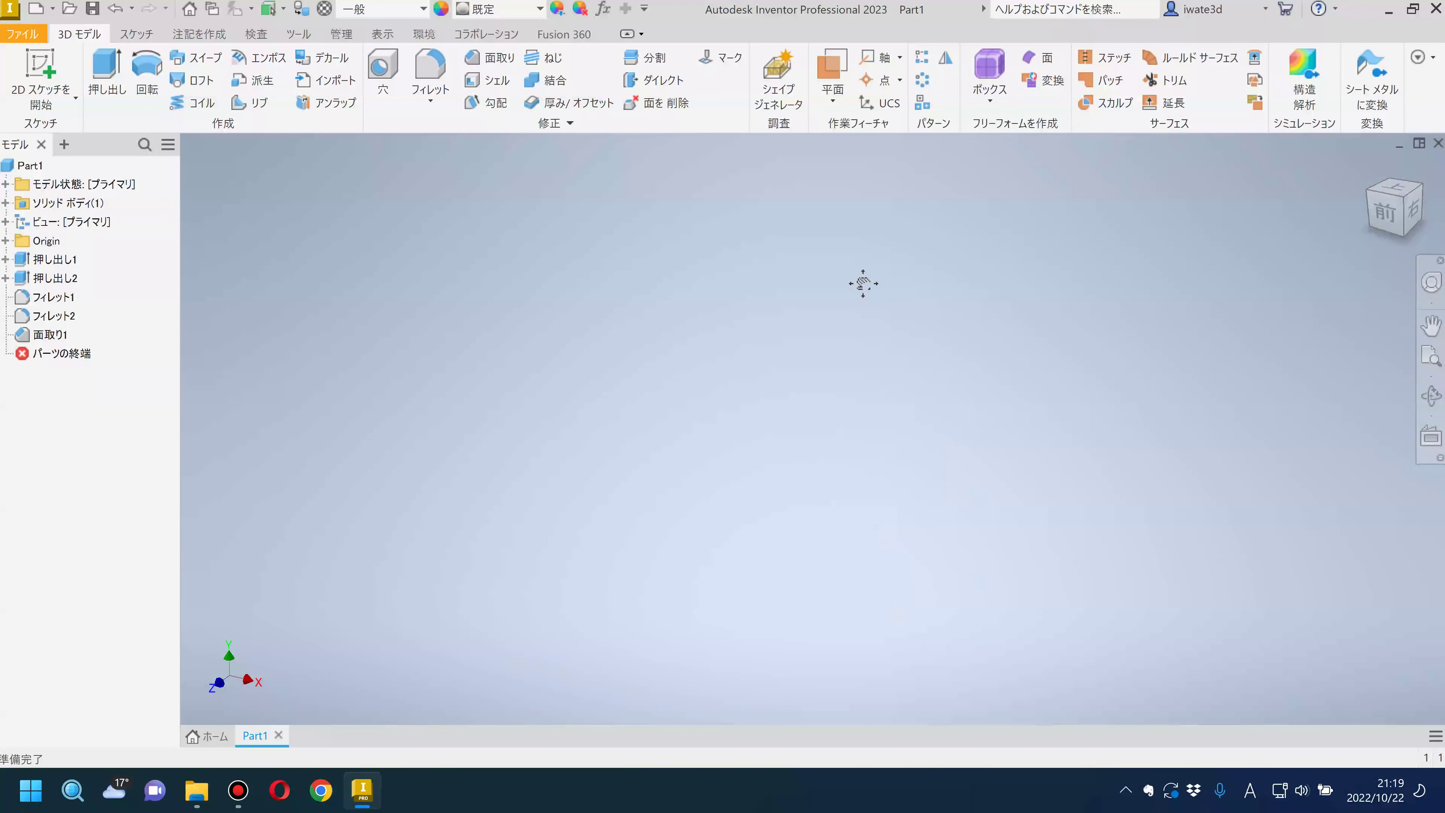
scroll(797, 464, up, 10)
key(Home)
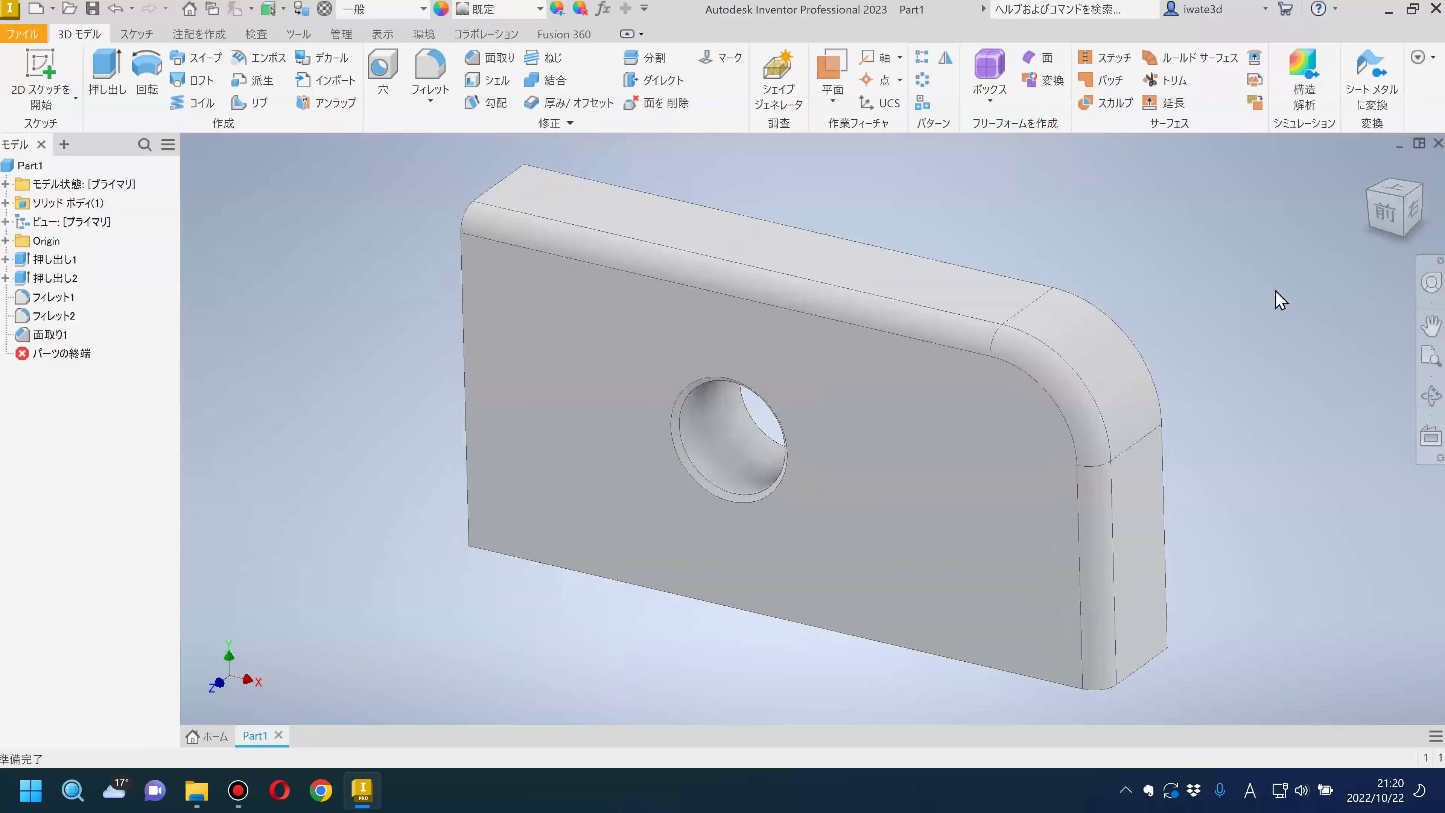
click(1386, 225)
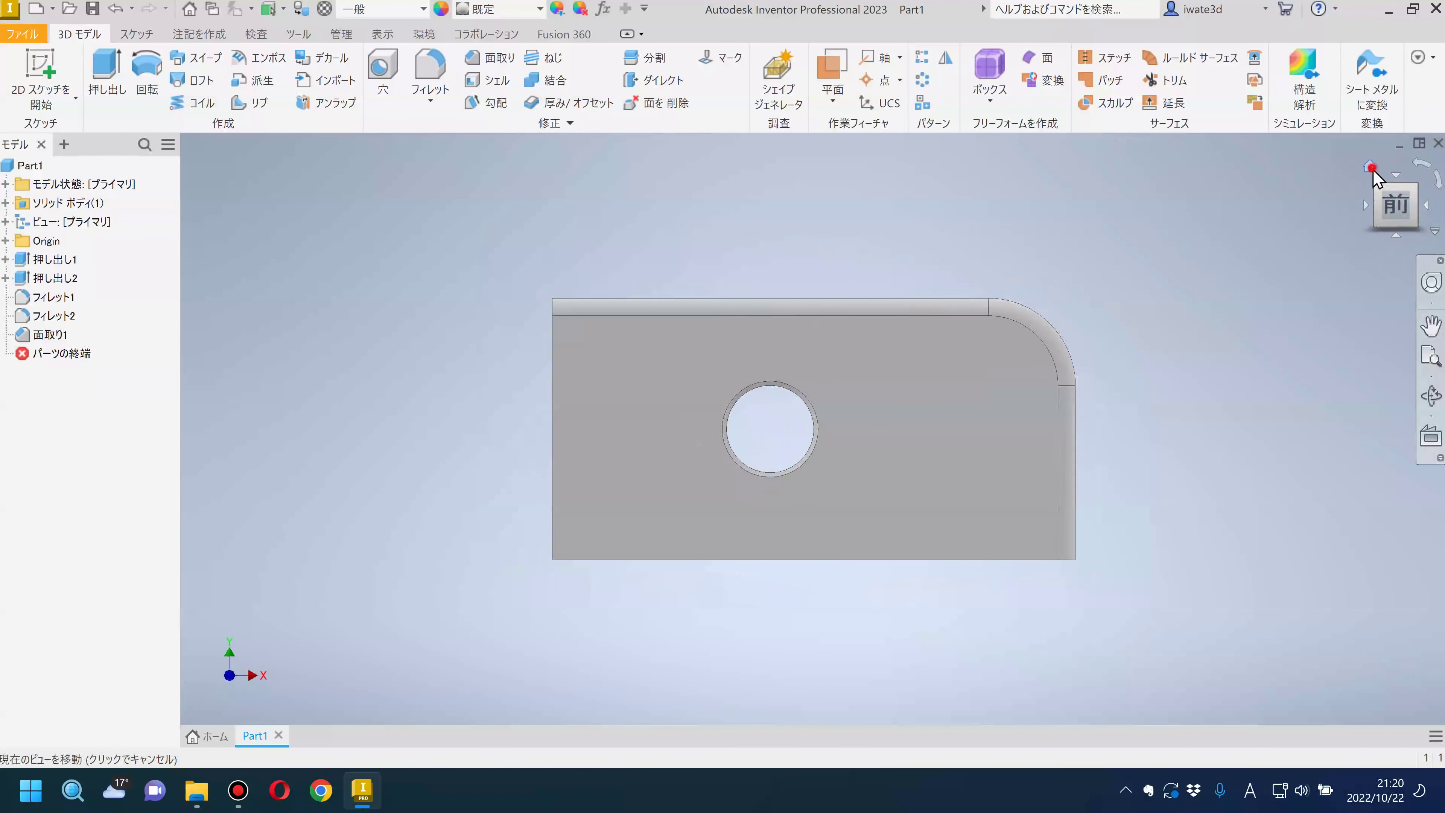
click(1371, 167)
click(1416, 217)
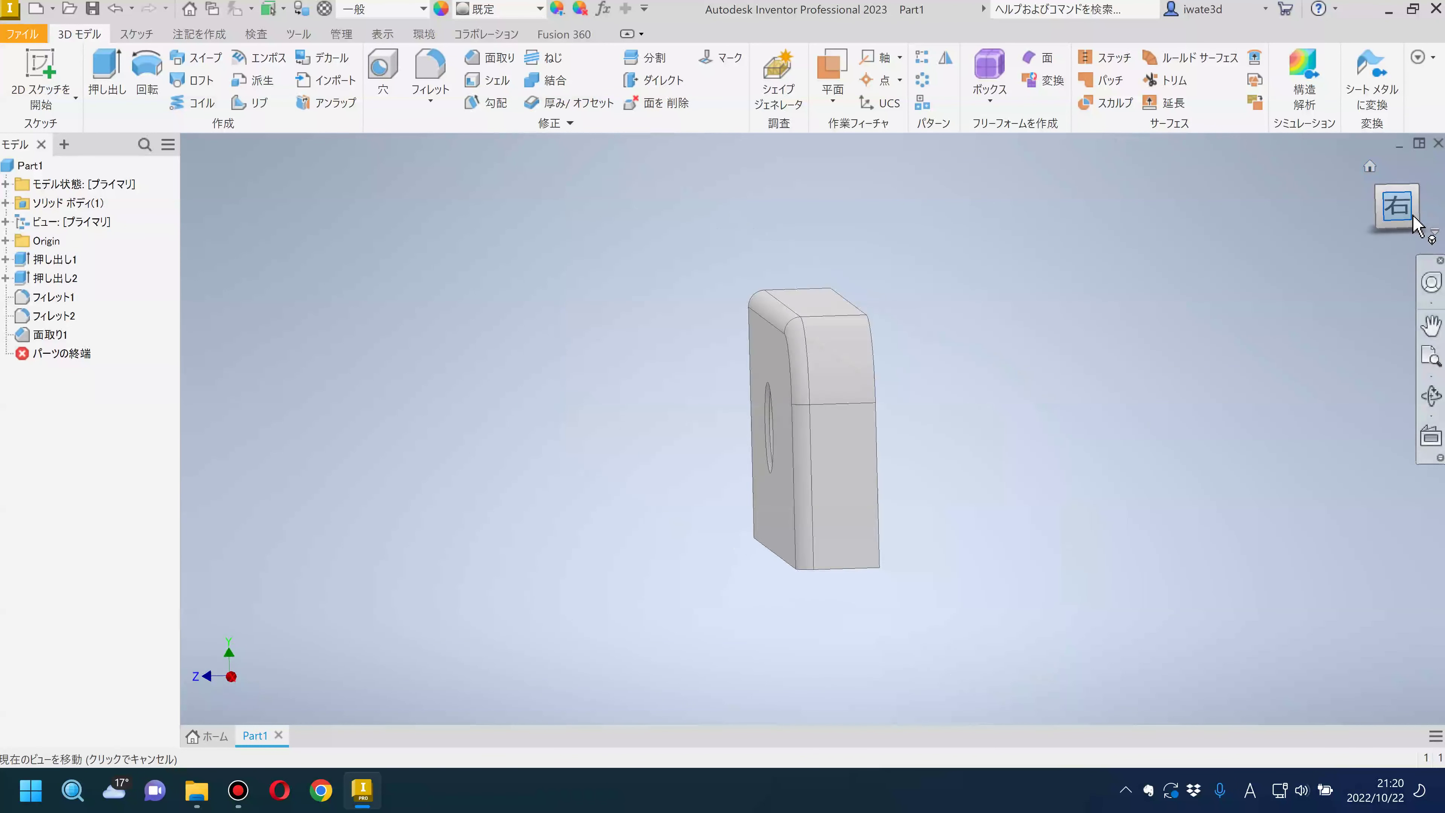
click(1417, 173)
click(1368, 167)
Shell the block to a 3 mm wall thickness, removing its back, bottom and left end faces
shift+middle_drag(1180, 300, 595, 378)
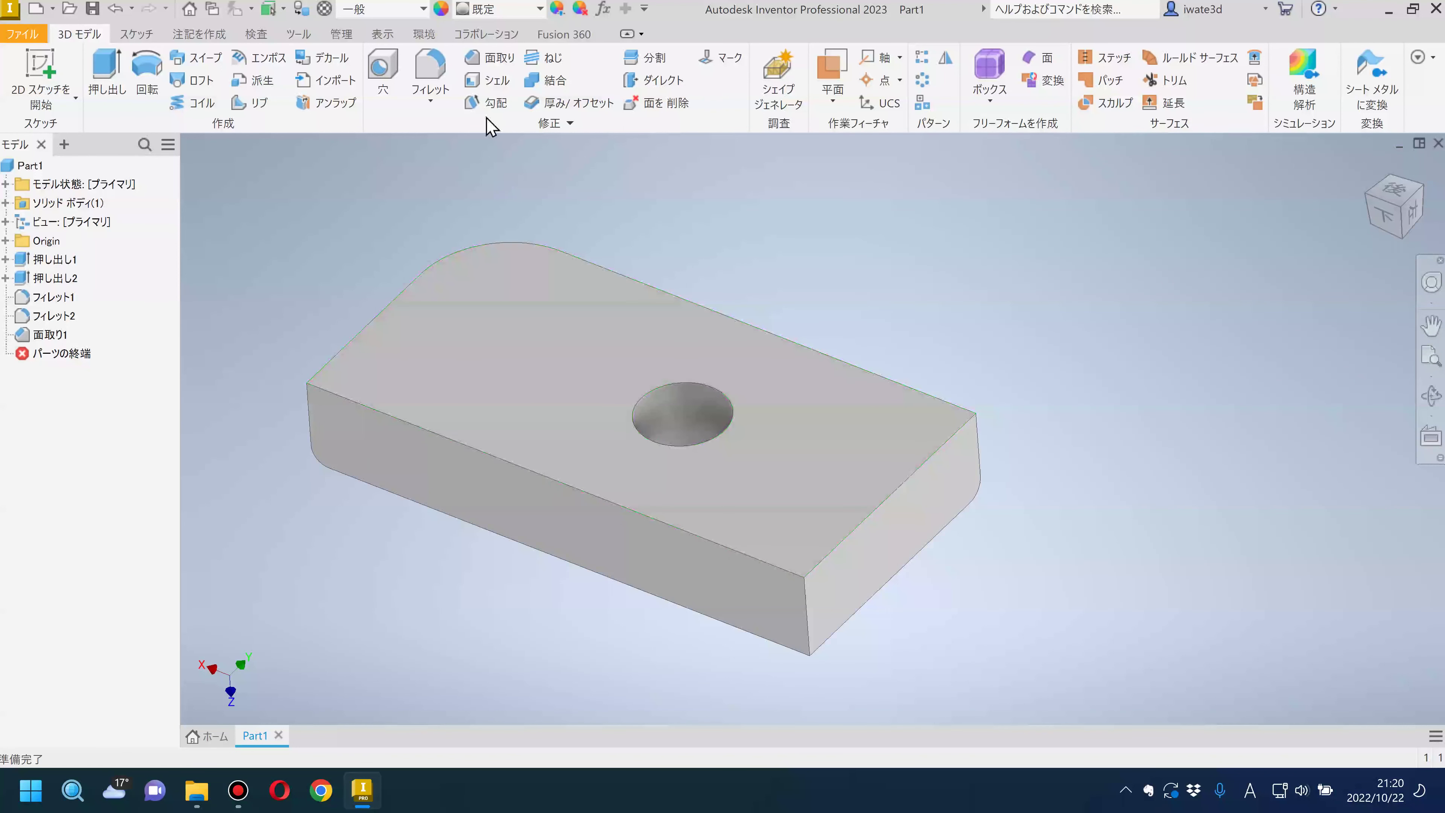
click(488, 80)
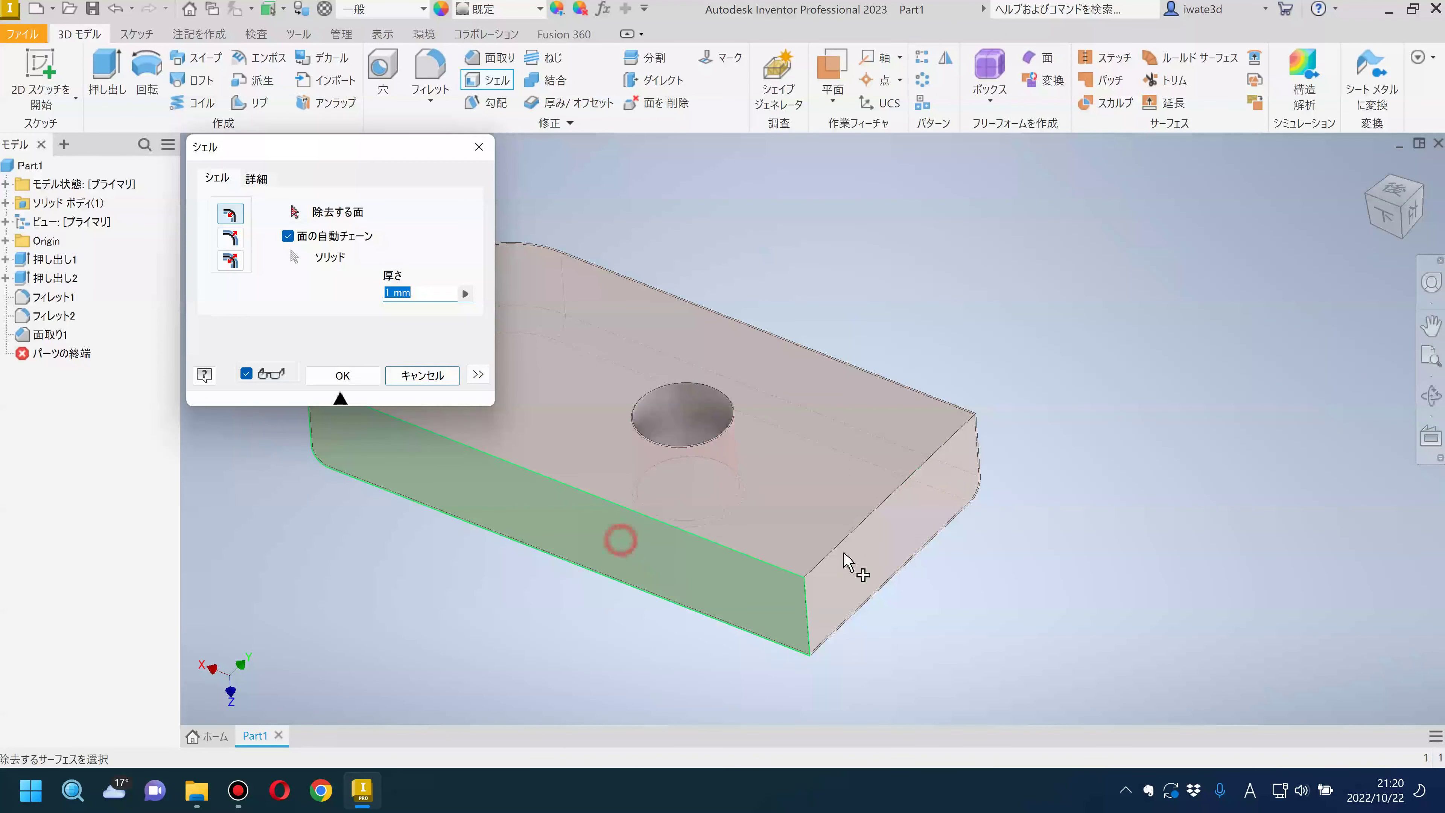
click(808, 515)
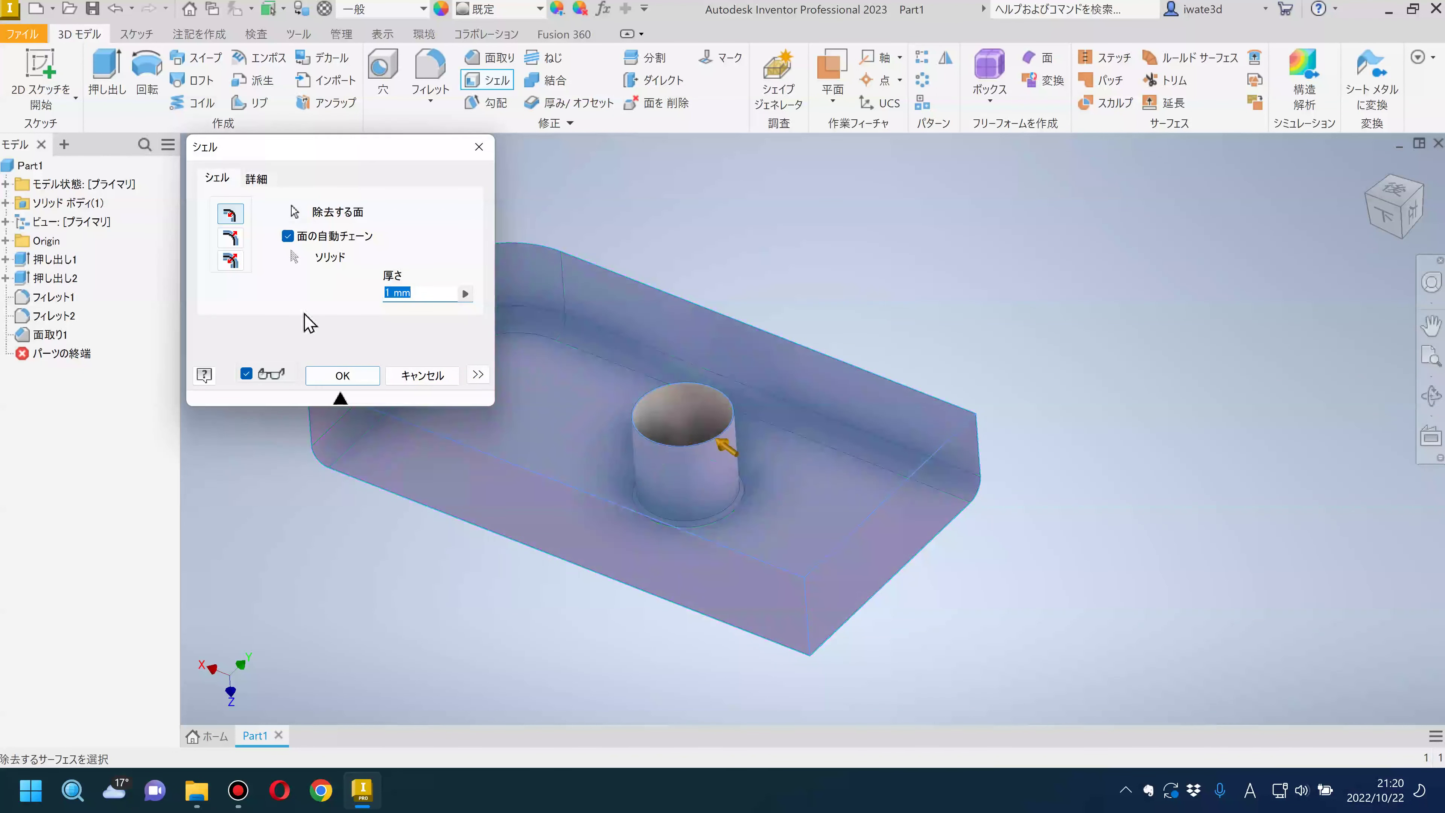
click(342, 378)
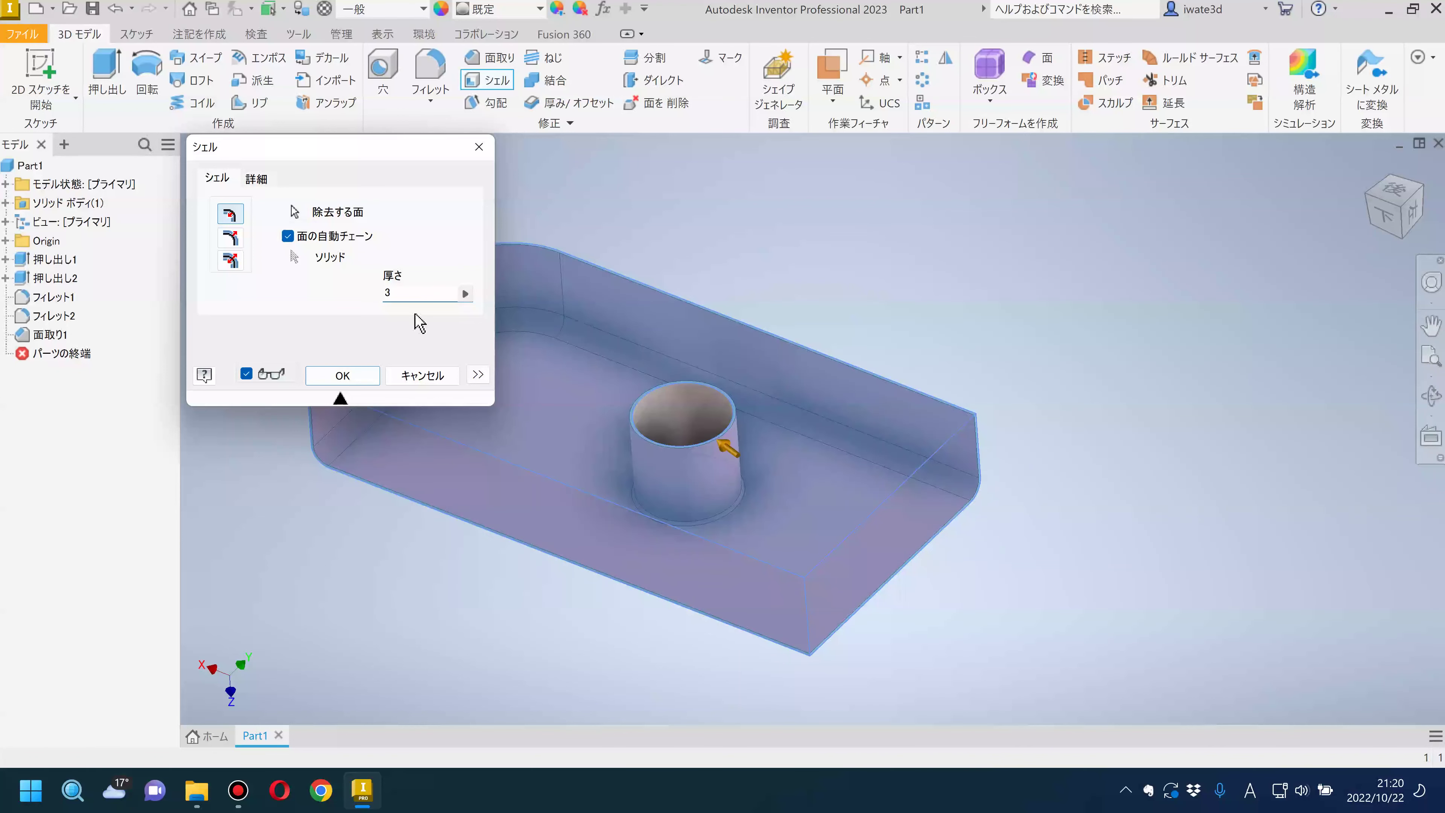
mouse_move(987, 333)
shift+middle_down()
mouse_move(993, 261)
mouse_move(996, 336)
shift+middle_up()
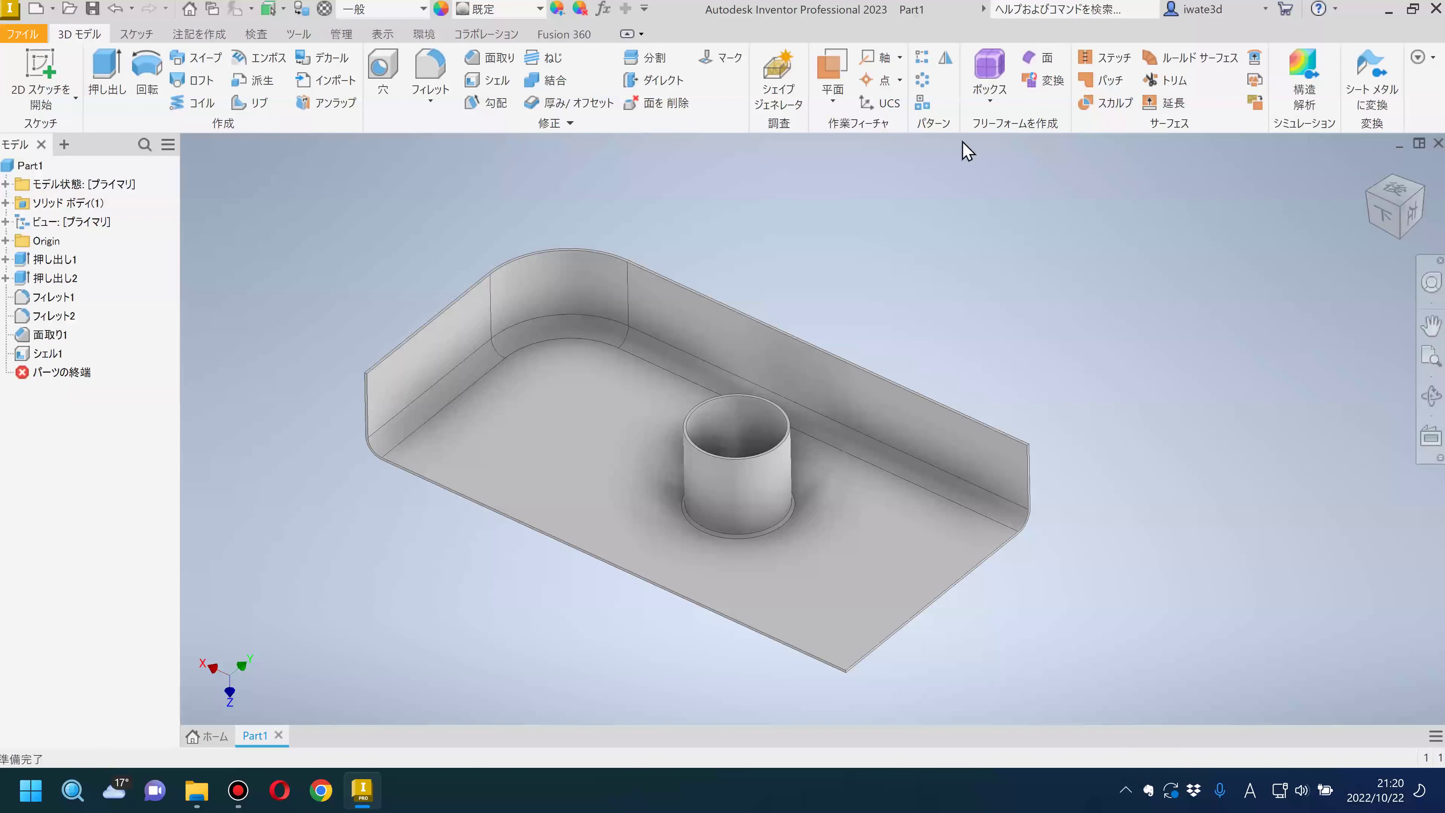
Create a new part from the Standard.ipt template
click(991, 101)
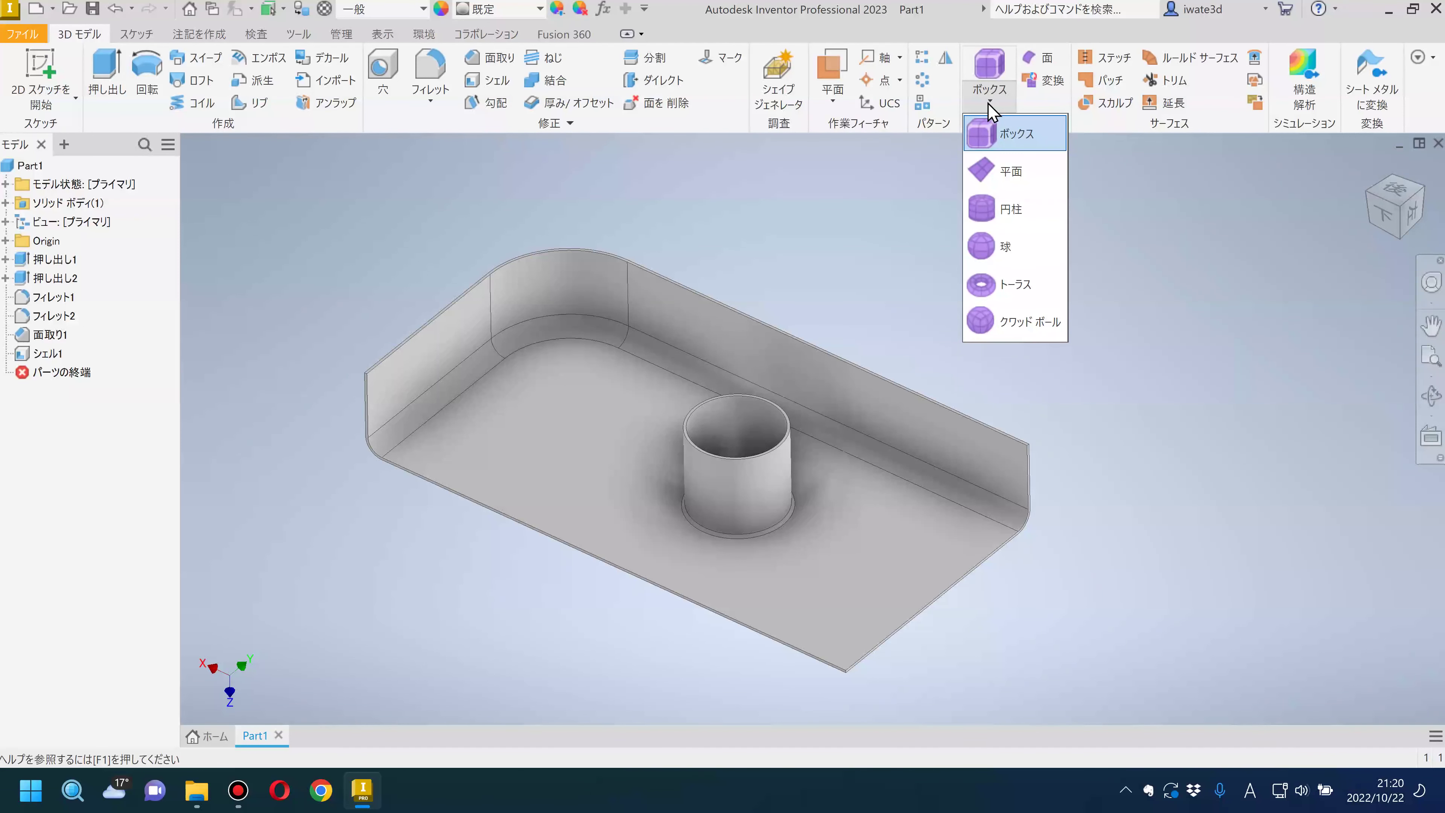
click(785, 204)
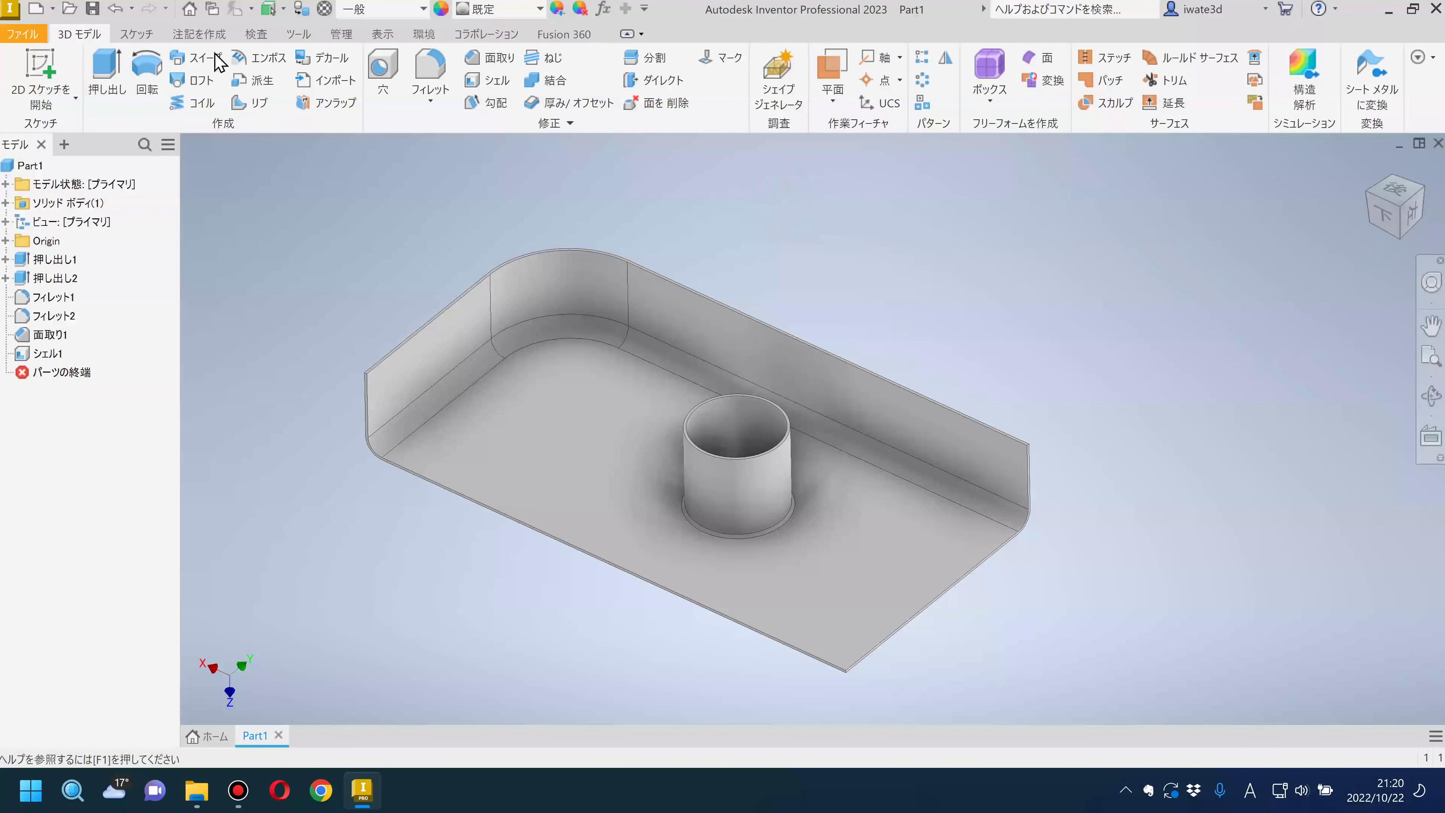
key(ctrl+n)
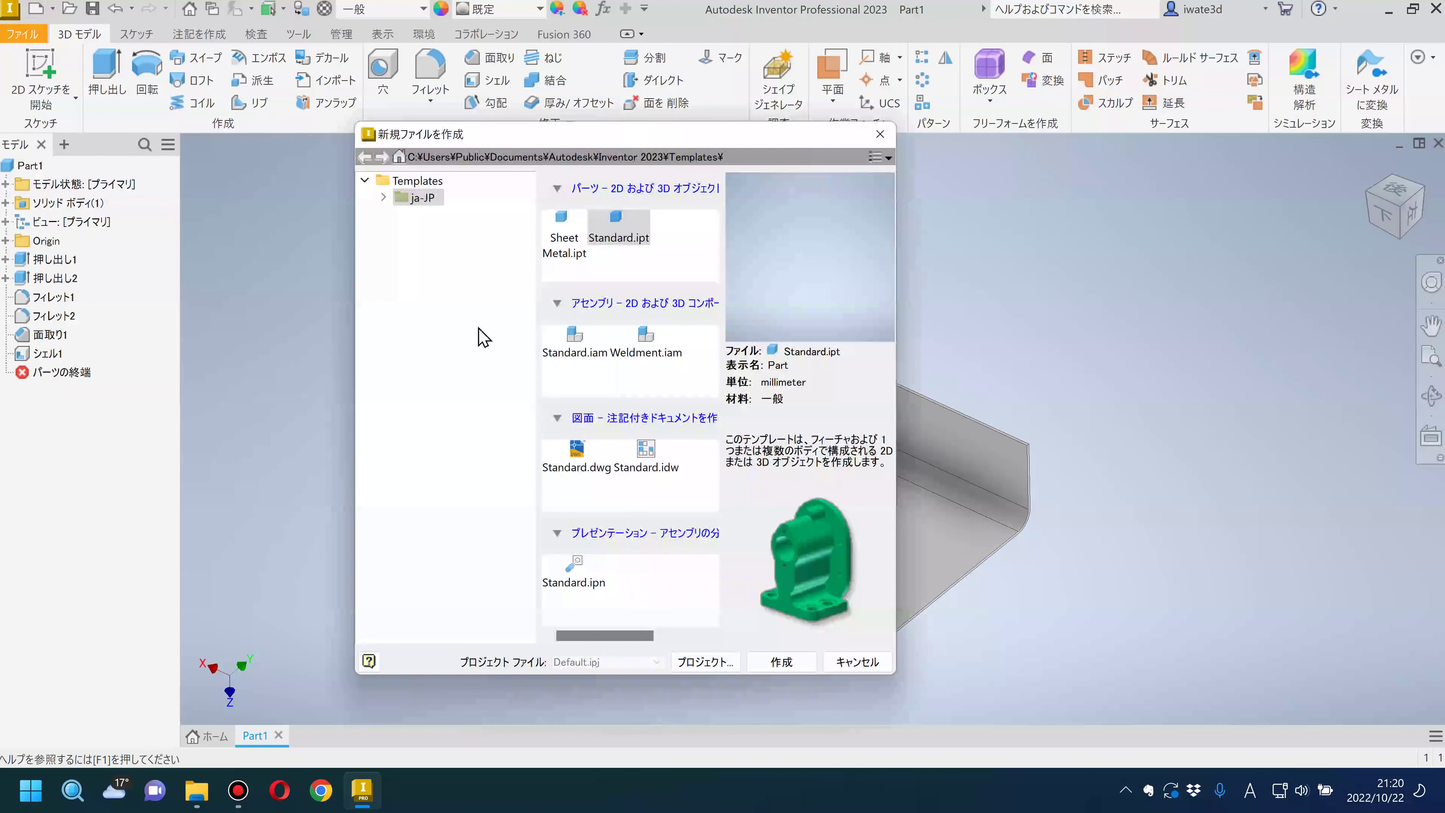
double_click(619, 231)
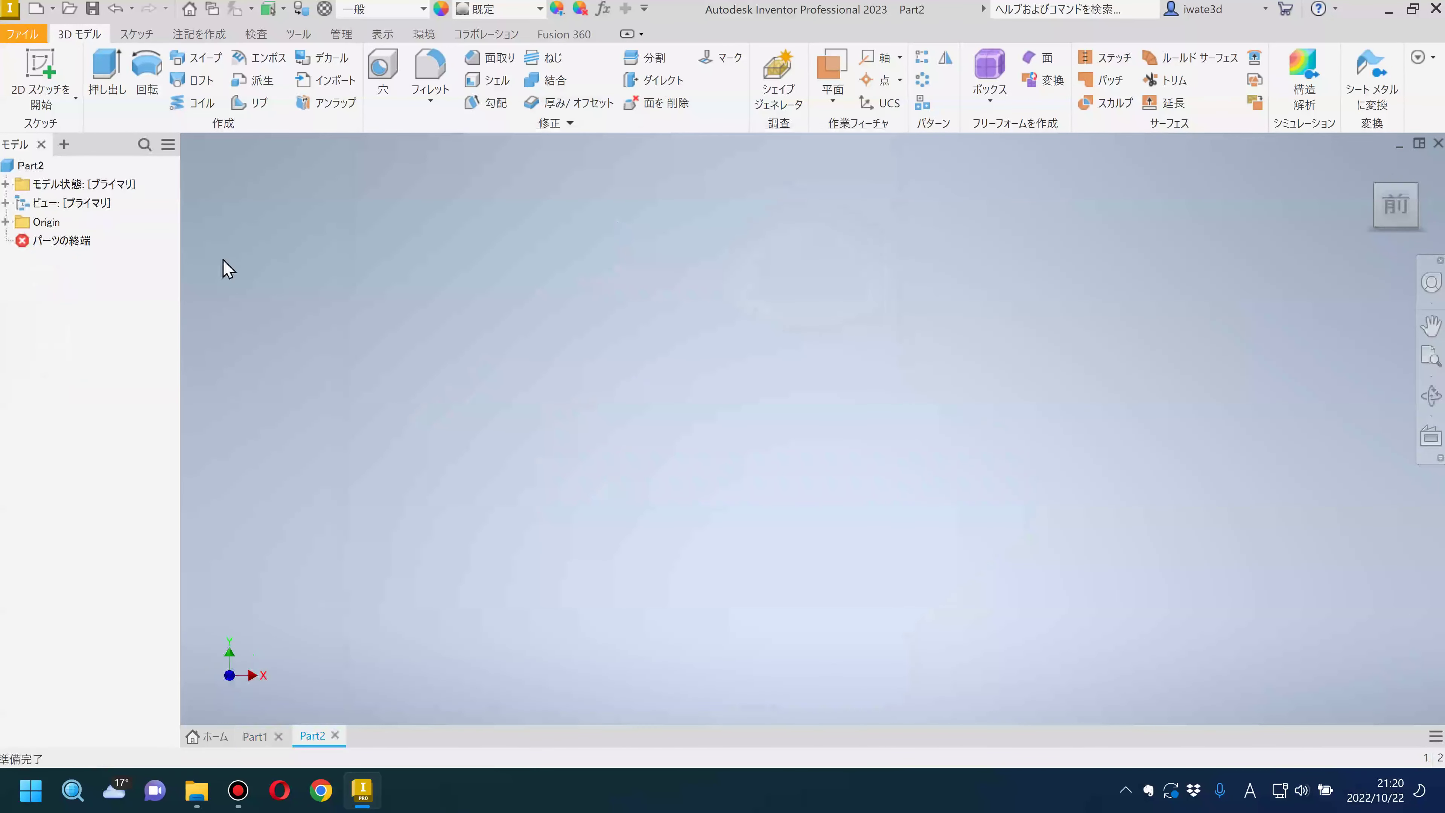
Place a 75 x 50 mm freeform box at the origin on the horizontal plane and stretch its height to about 46 mm
click(989, 97)
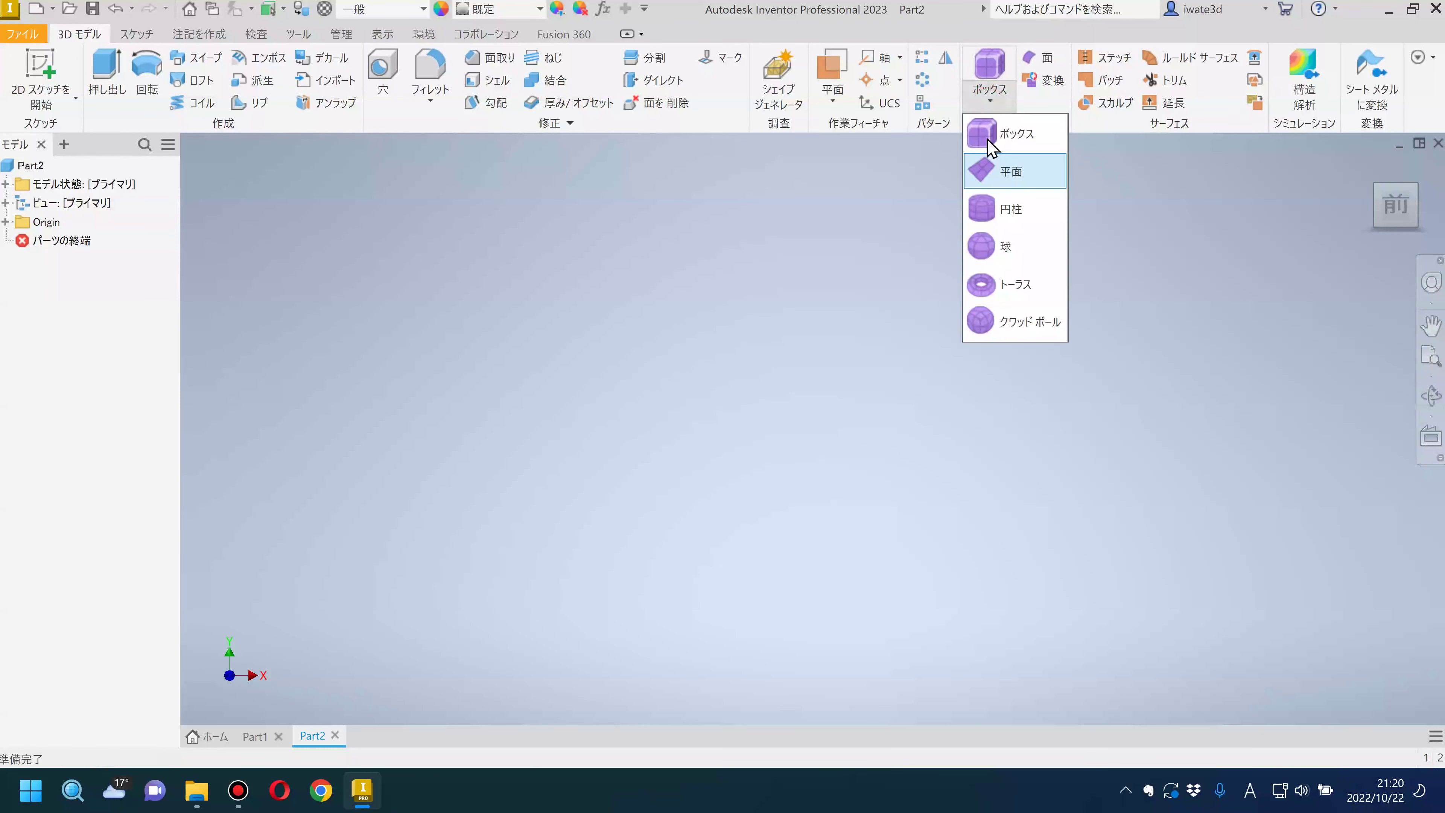
click(988, 141)
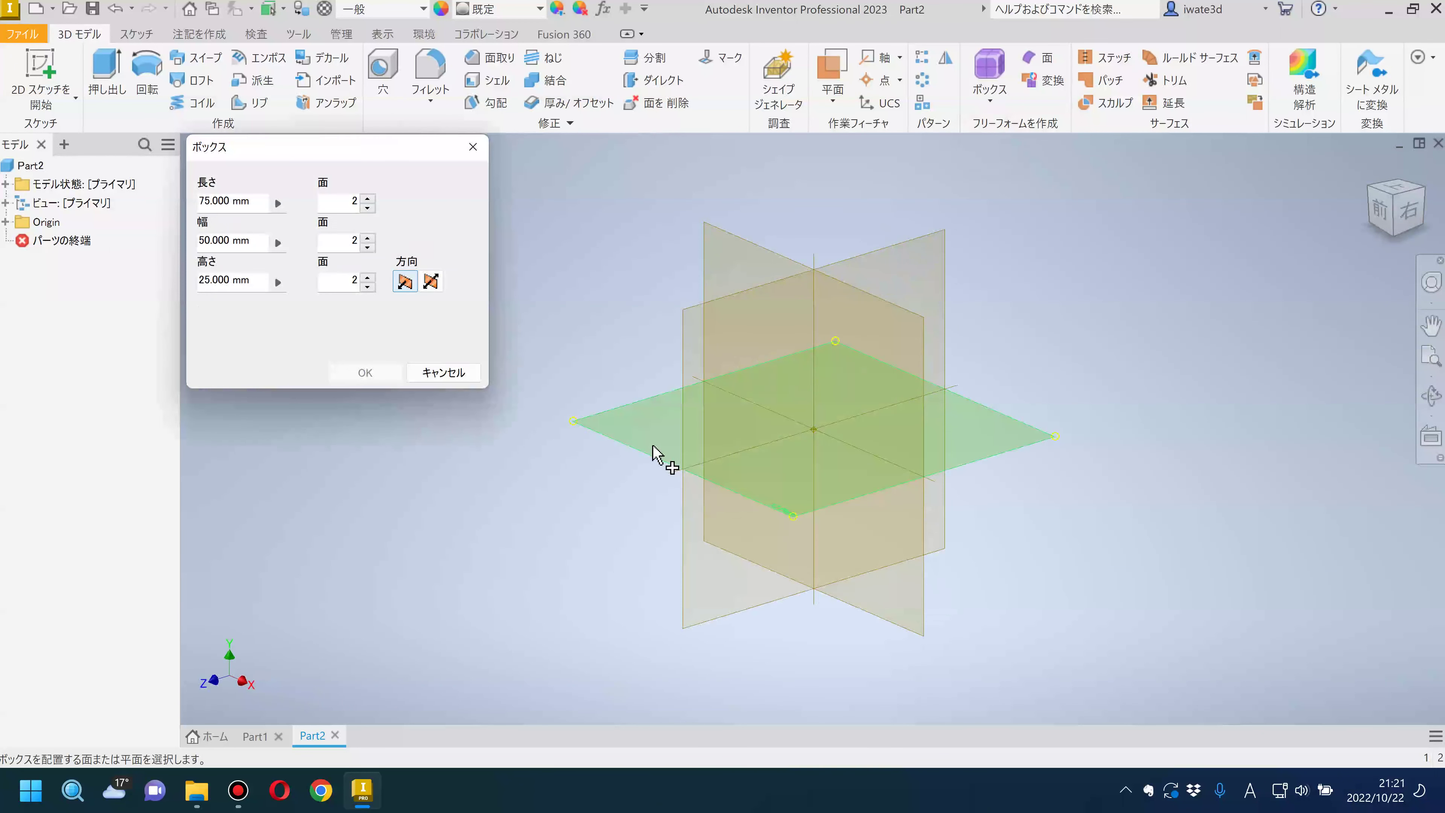
click(655, 449)
click(816, 442)
scroll(805, 398, down, 3)
scroll(790, 367, up, 3)
drag(791, 333, 811, 253)
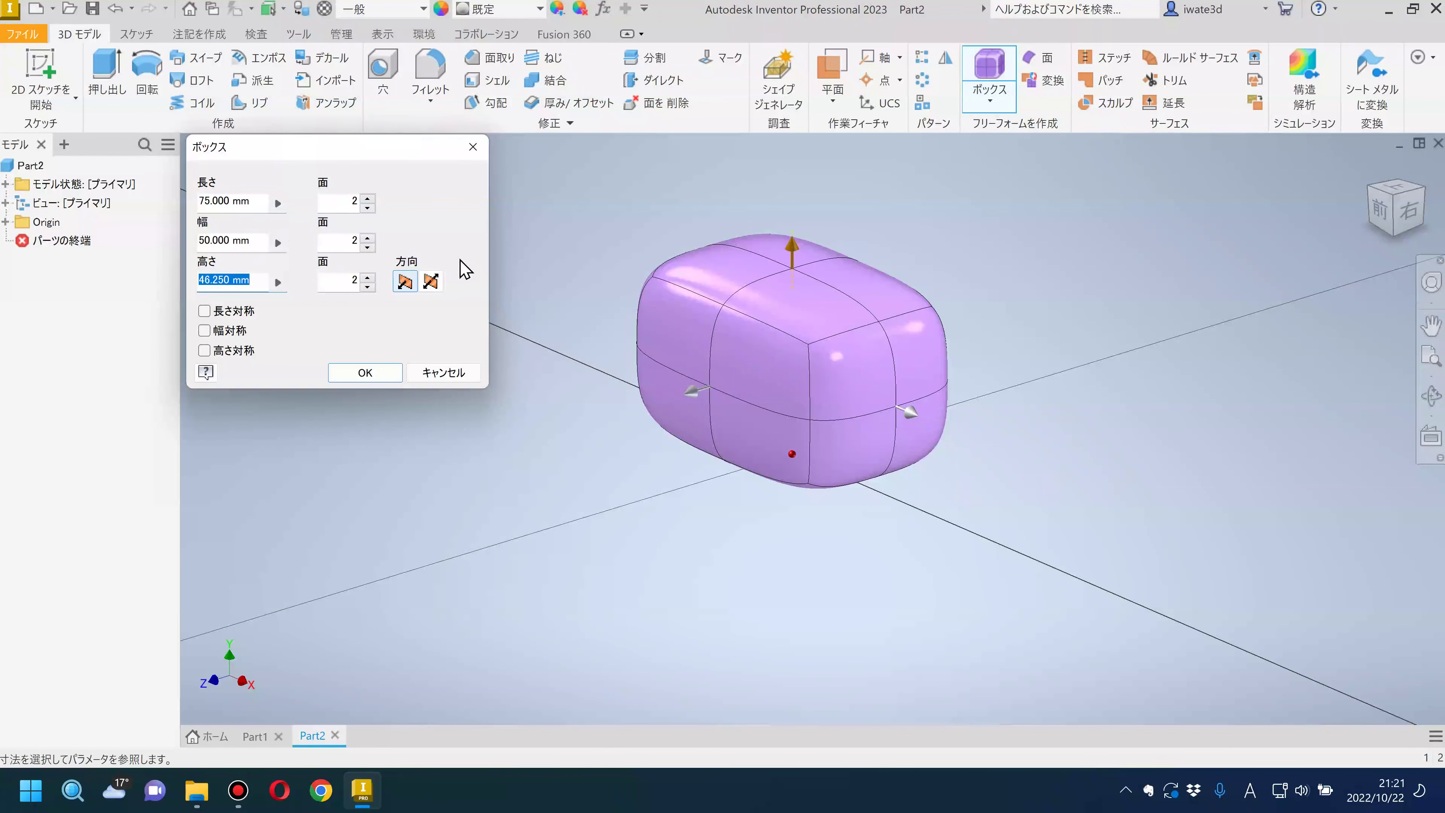
Give the freeform box 3 length faces, 2 width faces, a 50 mm height and length symmetry, and create it
click(368, 198)
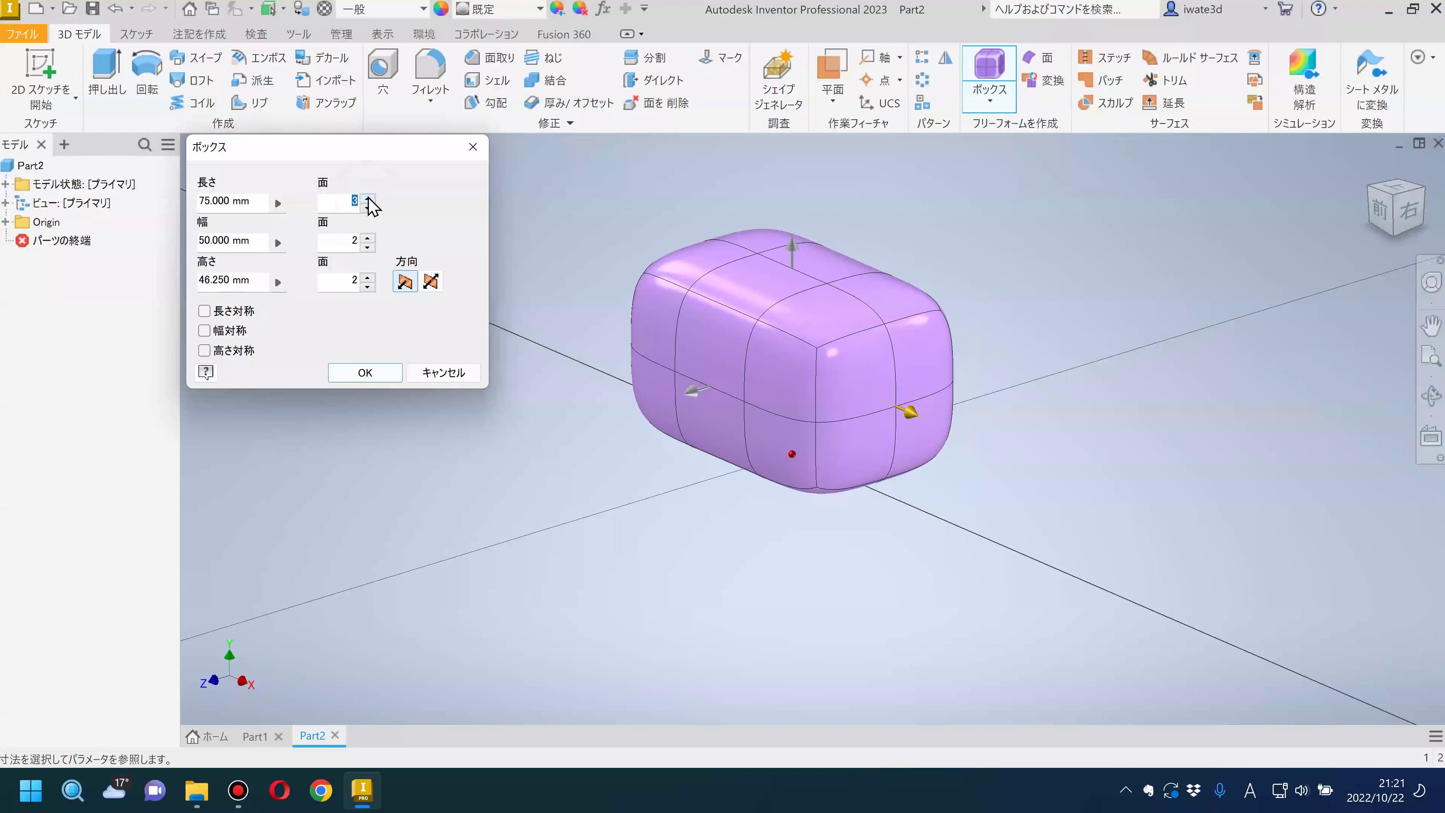
click(368, 248)
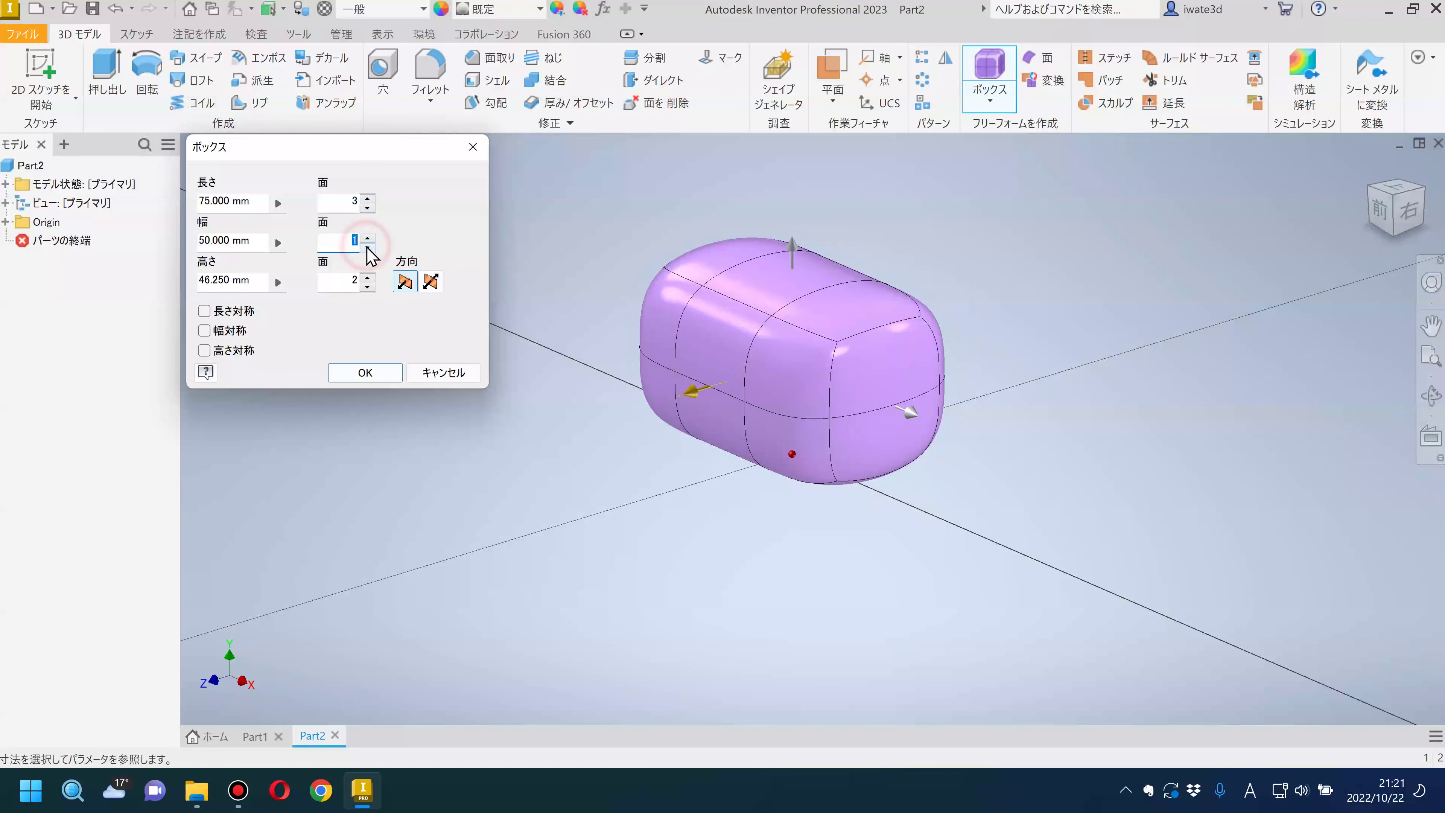
click(367, 238)
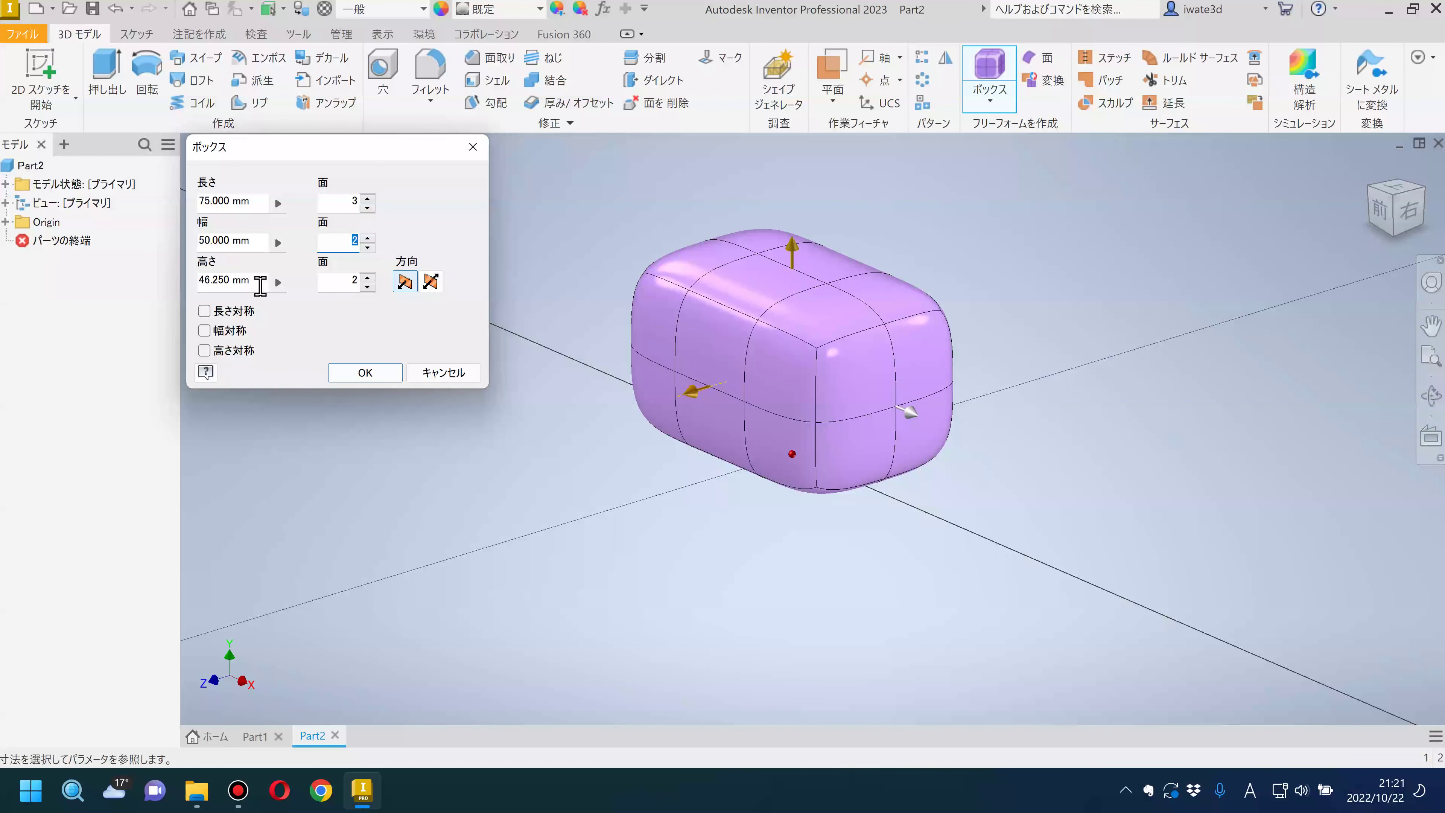
click(259, 279)
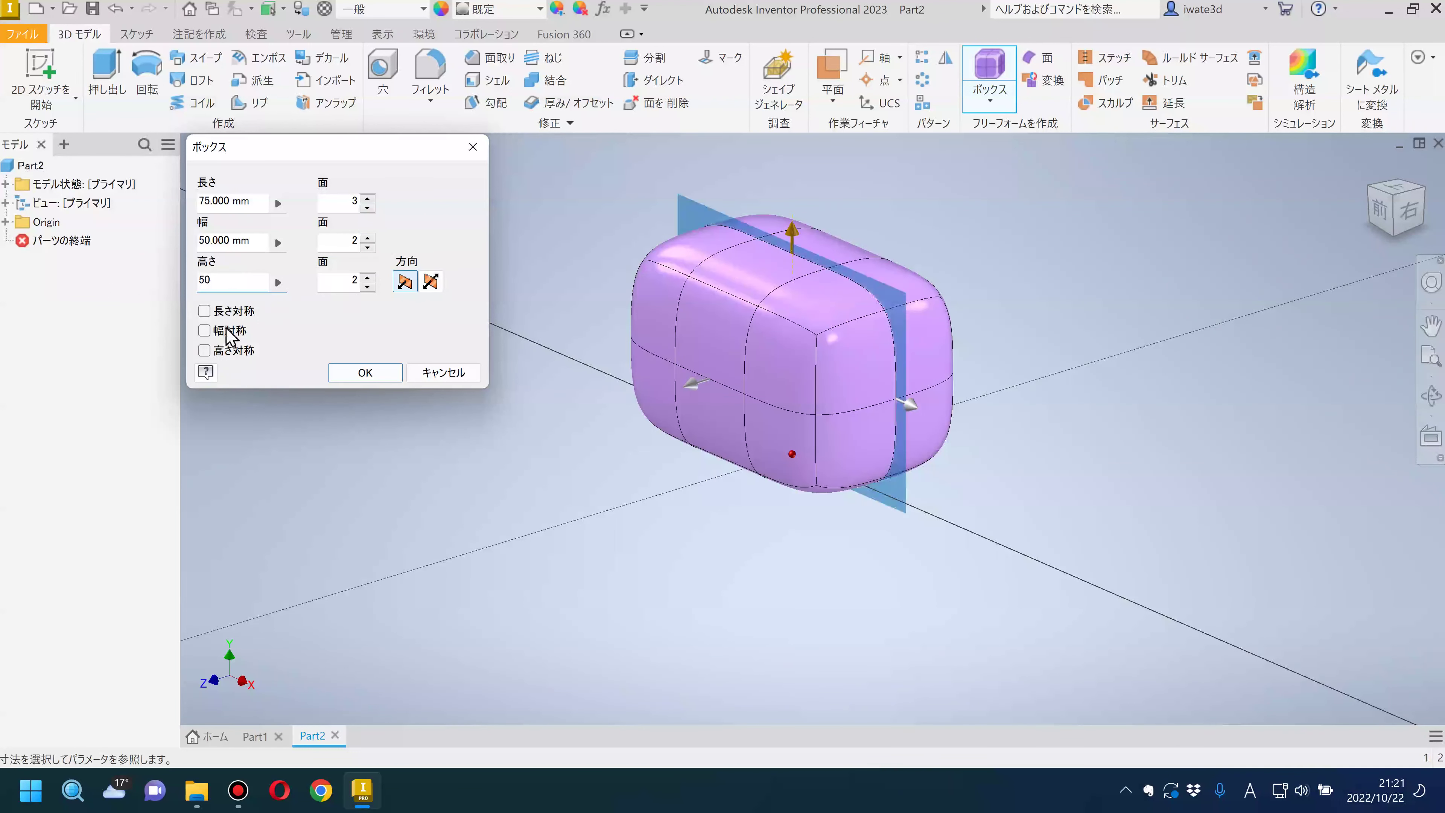
click(204, 311)
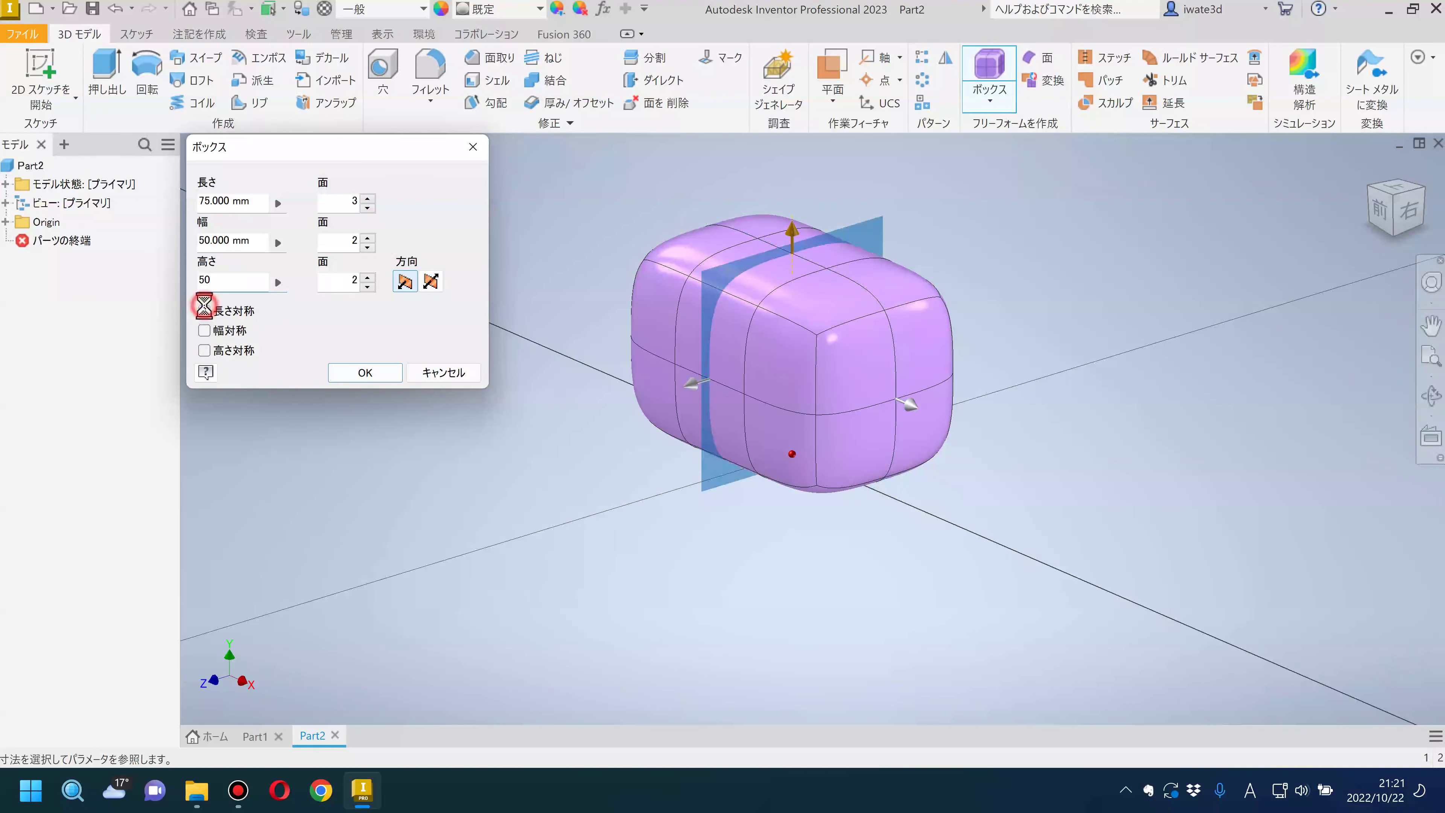
click(365, 372)
Edit the form and pull a face on the box's right end far outward along X into a long arm
shift+middle_drag(550, 479, 414, 508)
click(135, 83)
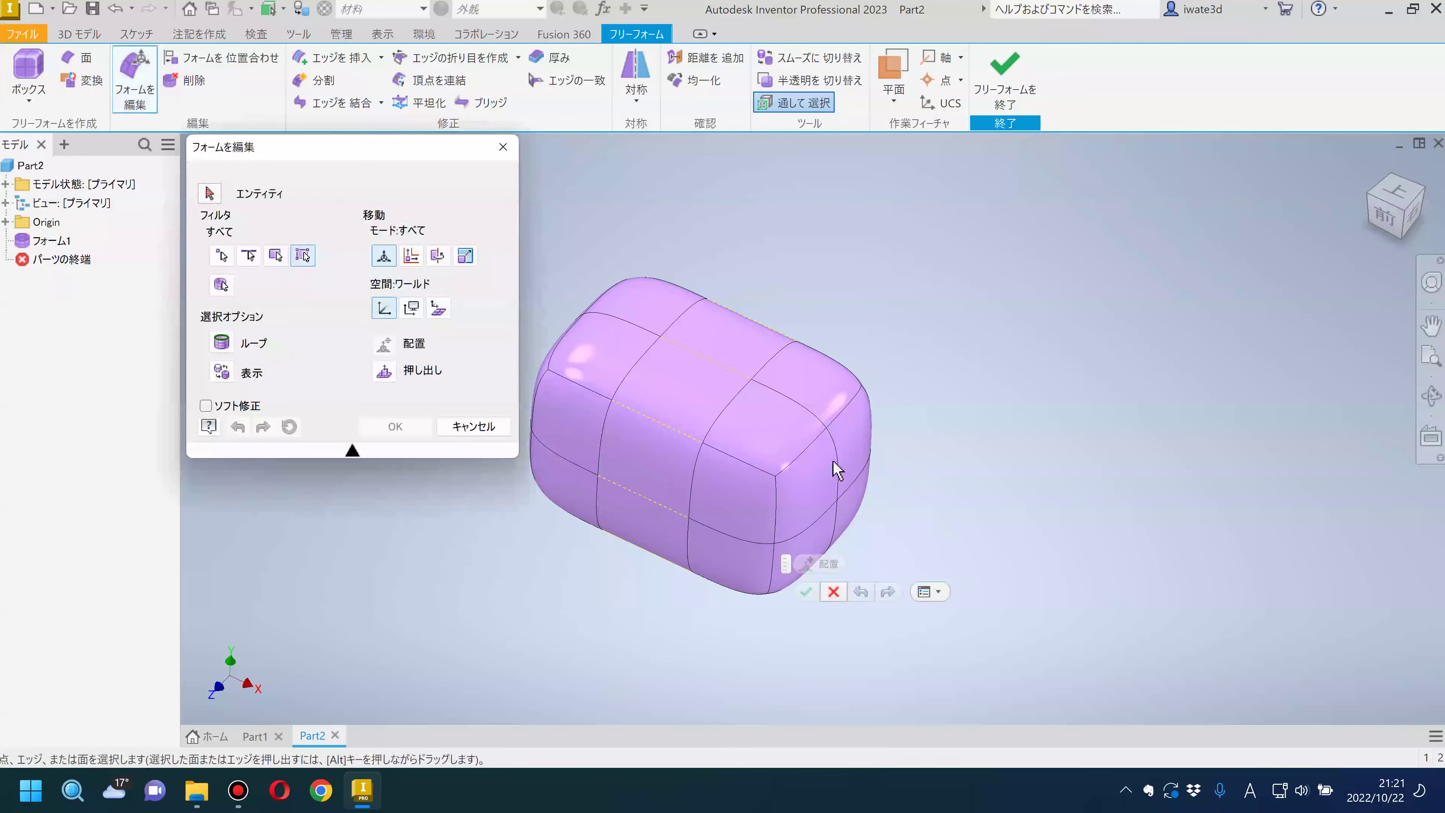
click(829, 476)
drag(871, 516, 1109, 626)
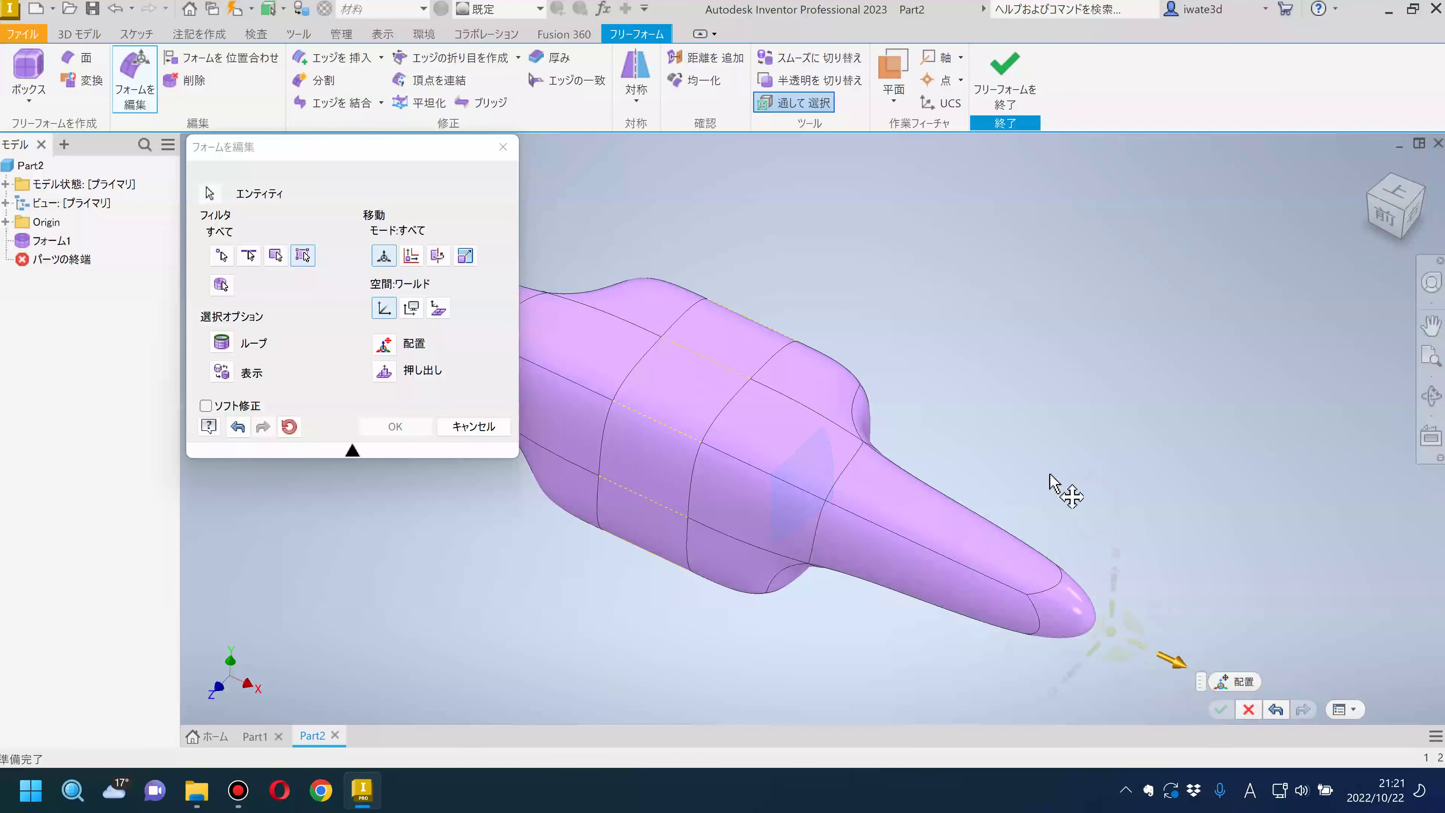
Pull the upper middle face of the form's front side forward along Z into a bulge
scroll(1053, 483, down, 5)
key(F4)
scroll(1054, 455, up, 5)
scroll(677, 675, up, 3)
scroll(775, 491, down, 8)
drag(774, 490, 757, 532)
scroll(756, 532, up, 5)
click(748, 509)
shift+middle_drag(748, 510, 666, 518)
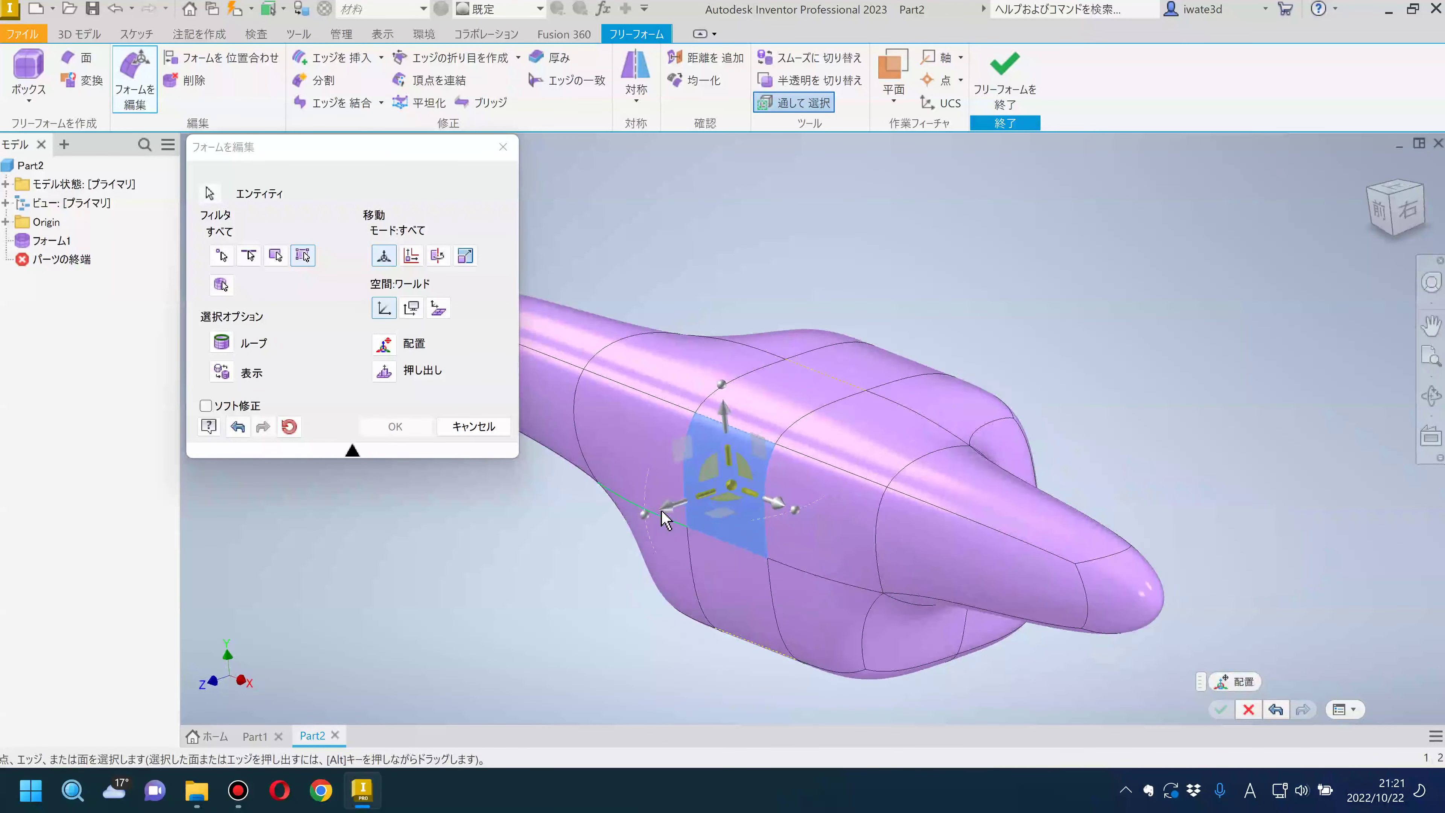
drag(658, 518, 475, 561)
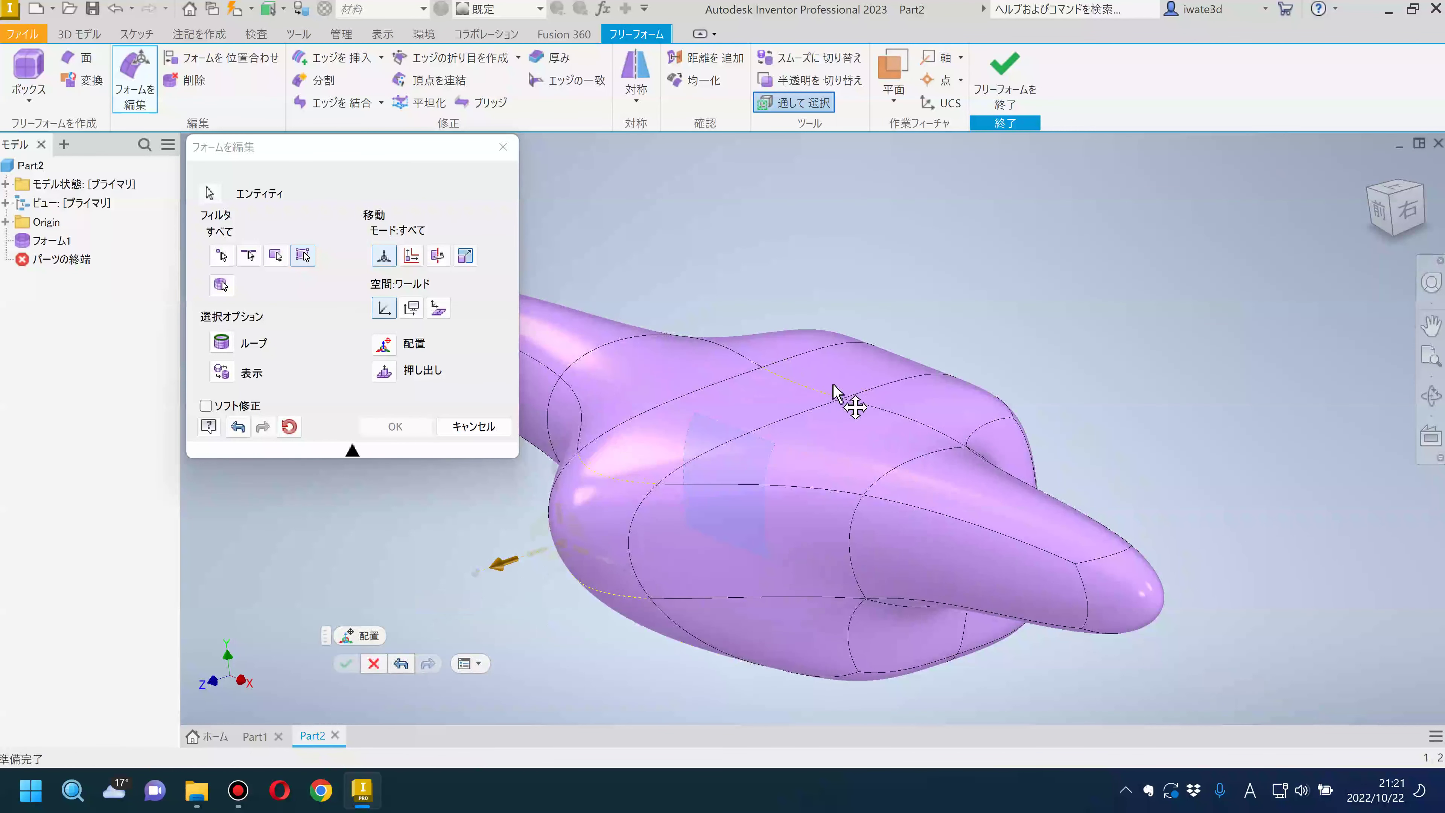
Pull the form's middle top edge upward and shift the selection near the right arm's tip slightly forward
click(817, 395)
drag(791, 277, 768, 192)
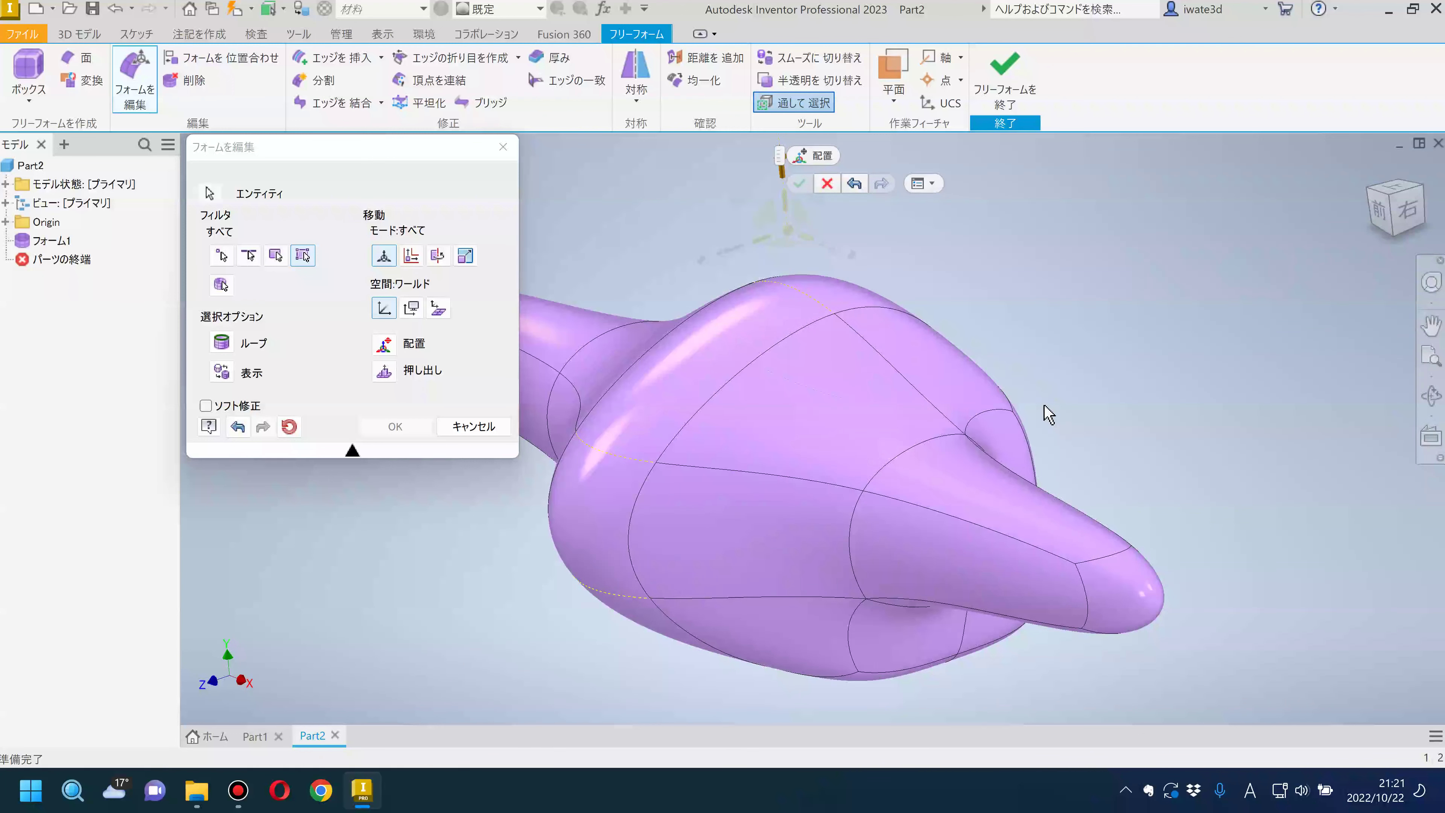
click(1075, 561)
click(1015, 589)
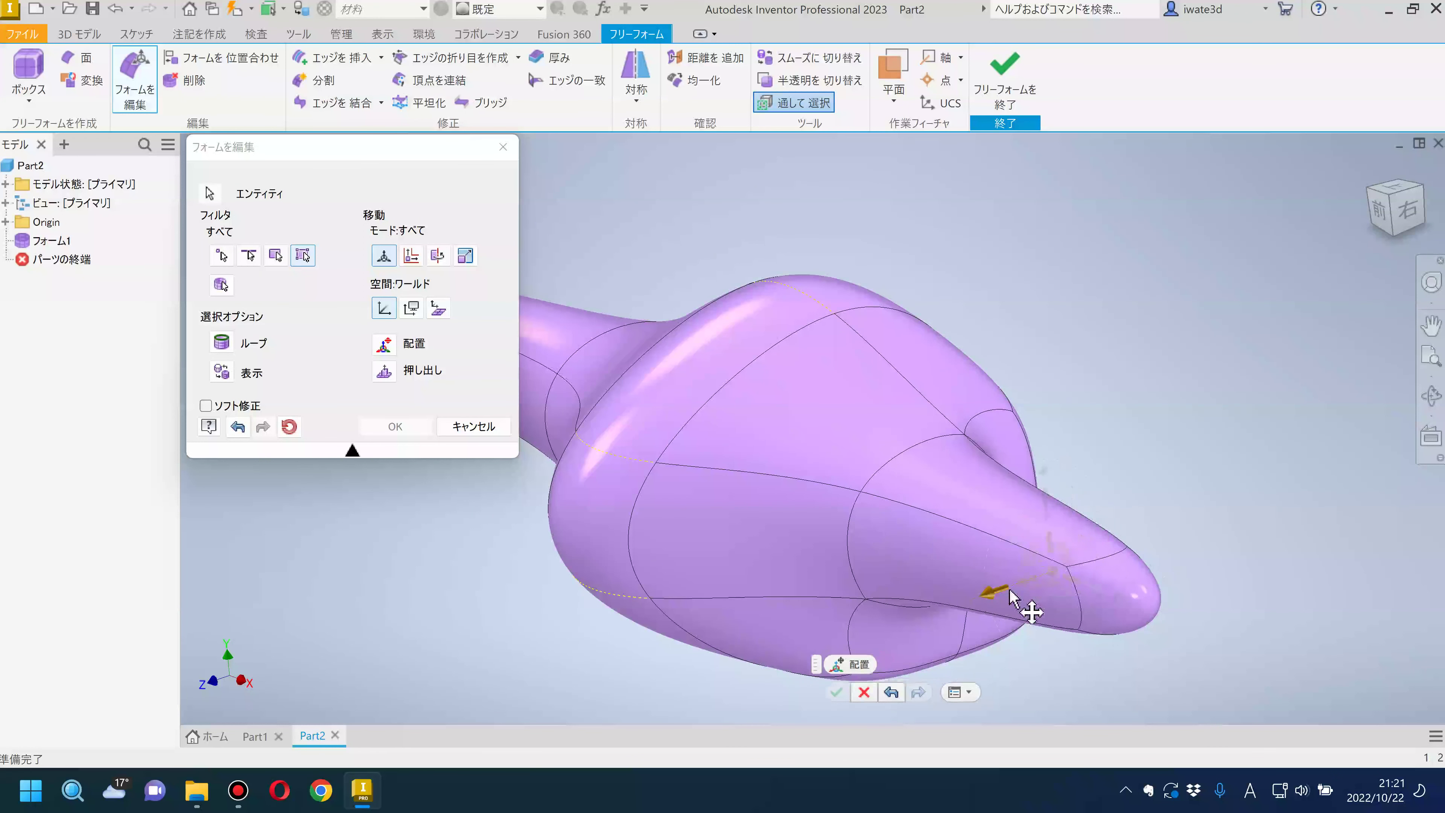
scroll(1160, 349, down, 5)
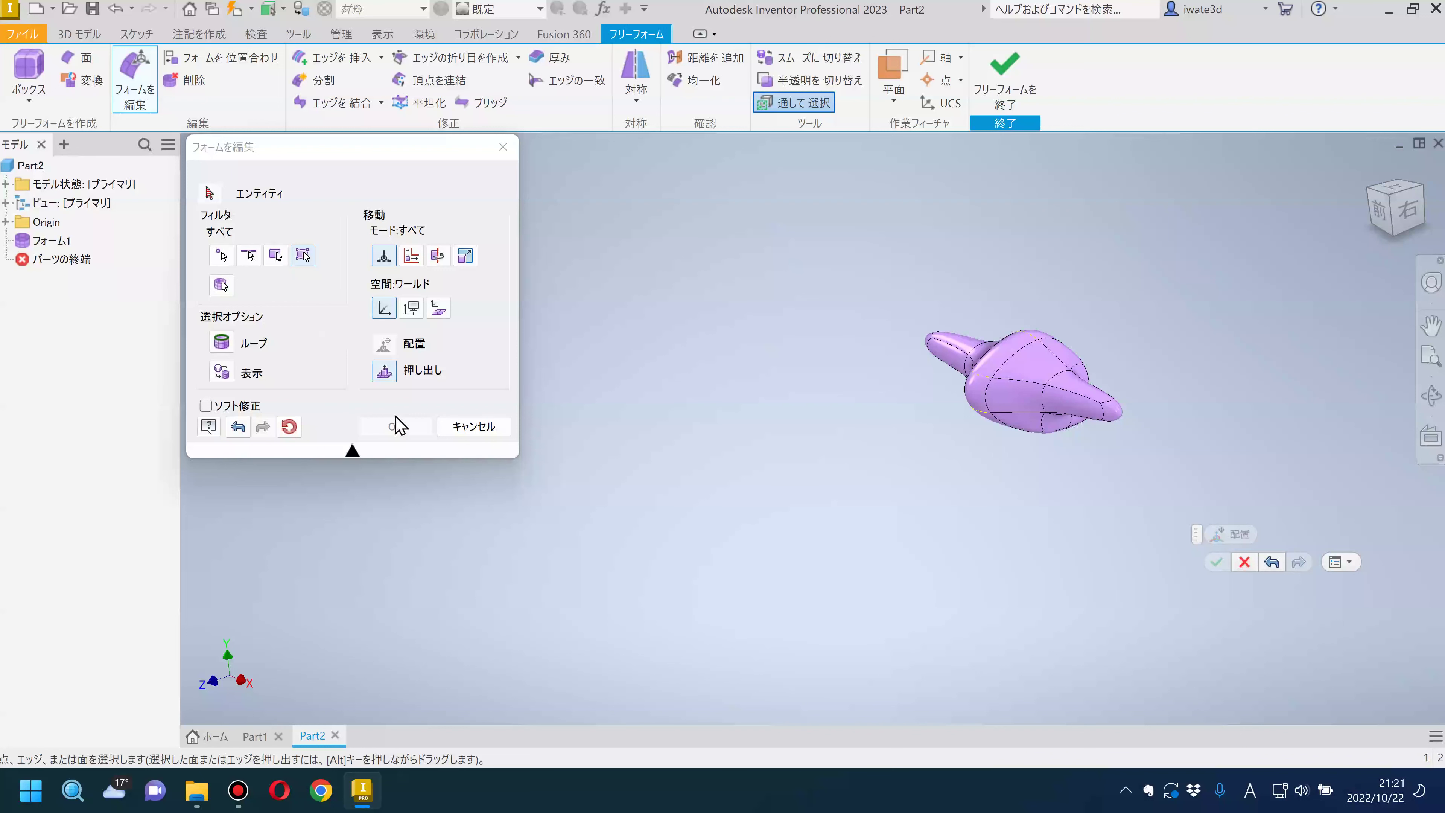
Apply the changes to the sculpted form and leave form editing with nothing selected
click(395, 427)
click(474, 425)
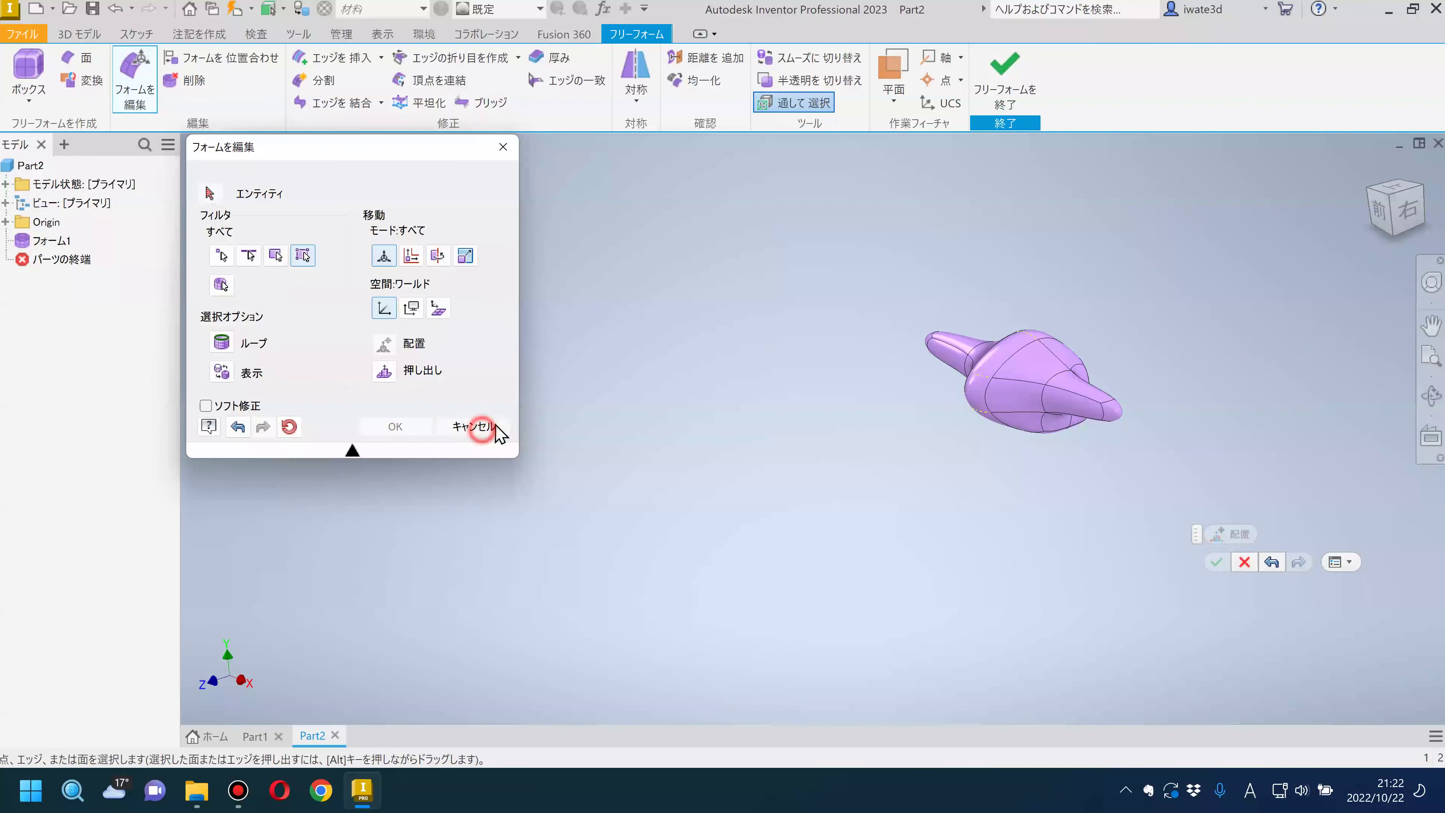
middle_click(697, 400)
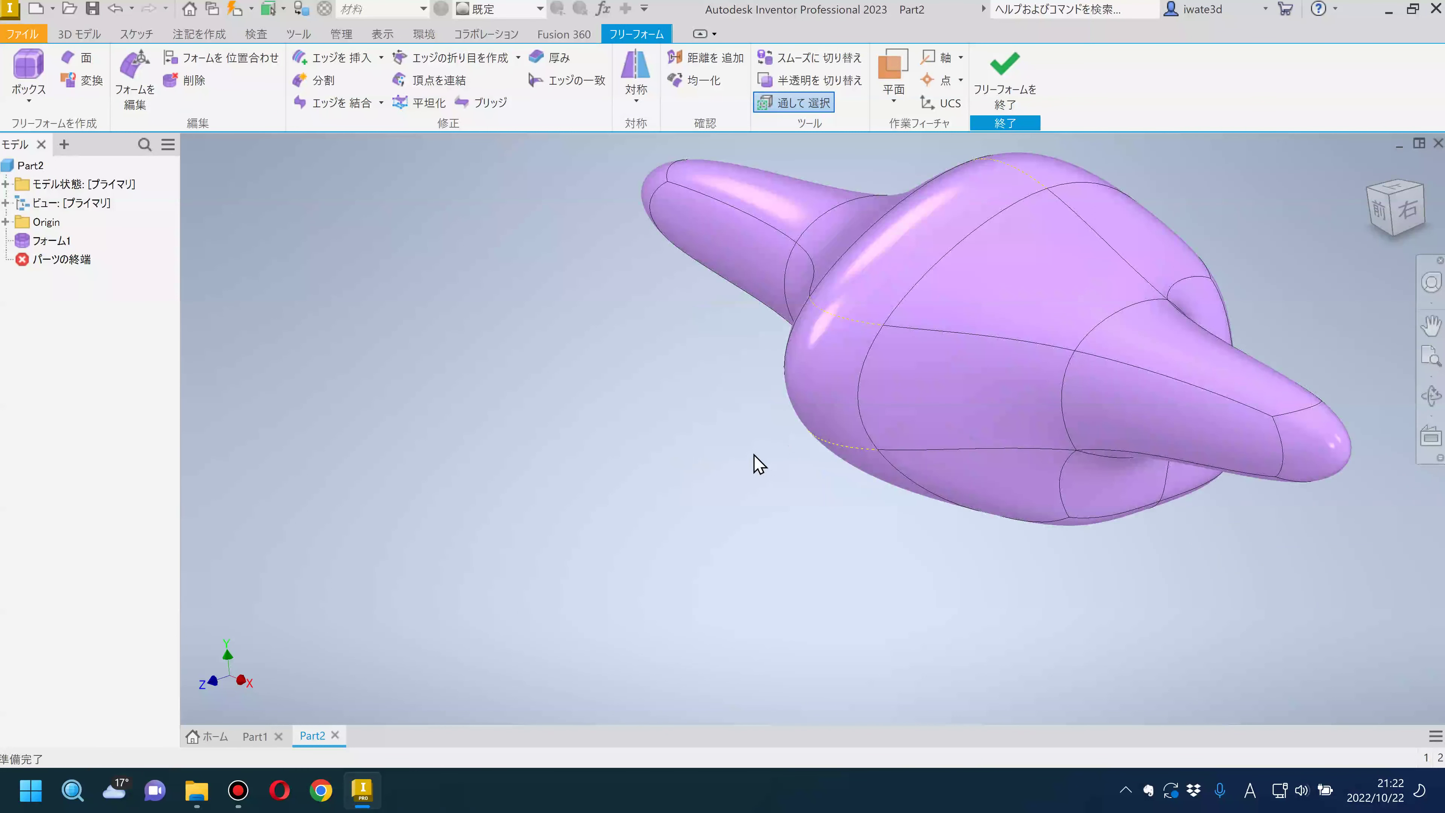
click(932, 417)
right_click(734, 511)
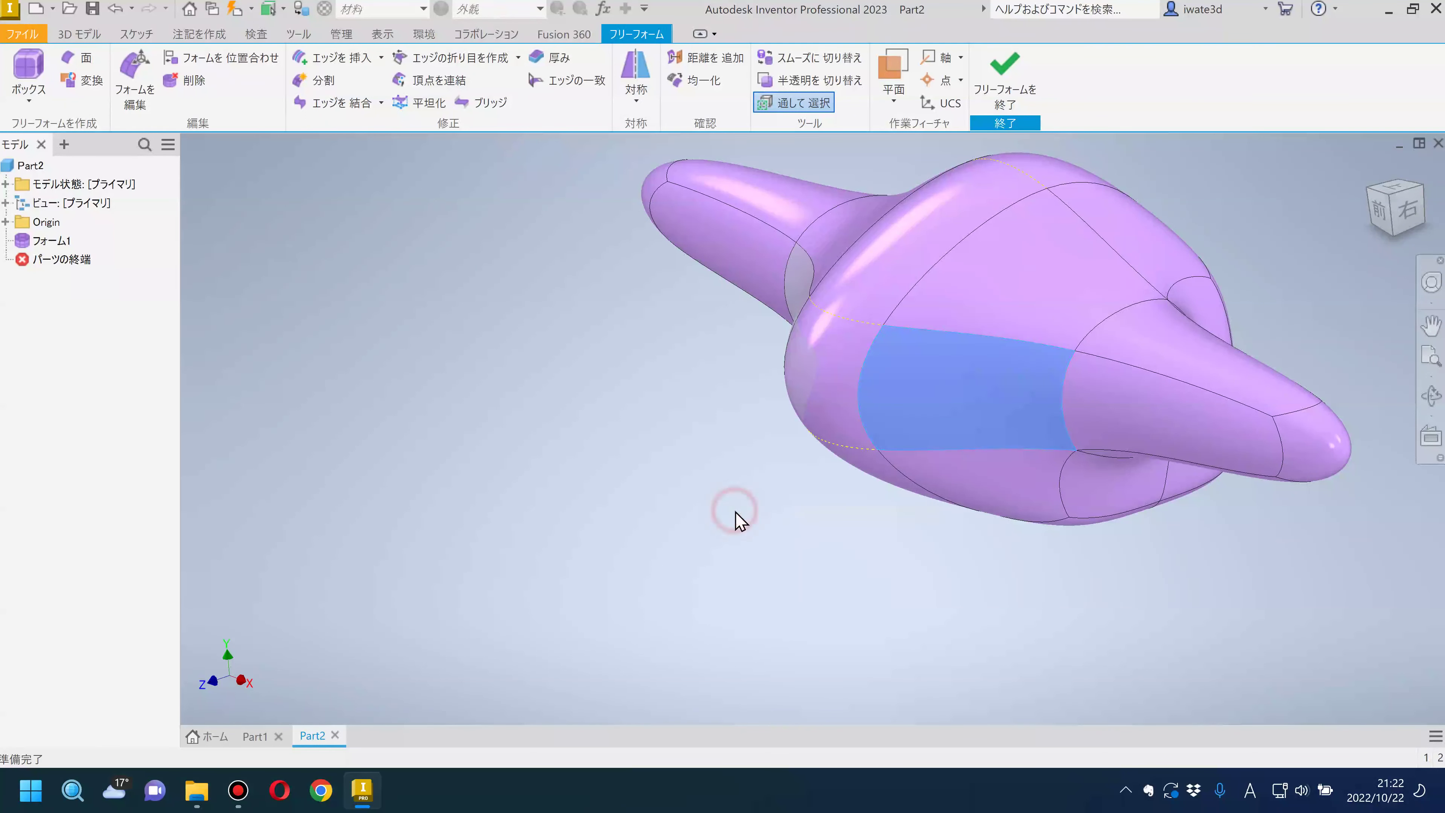
middle_drag(681, 493, 597, 523)
click(597, 523)
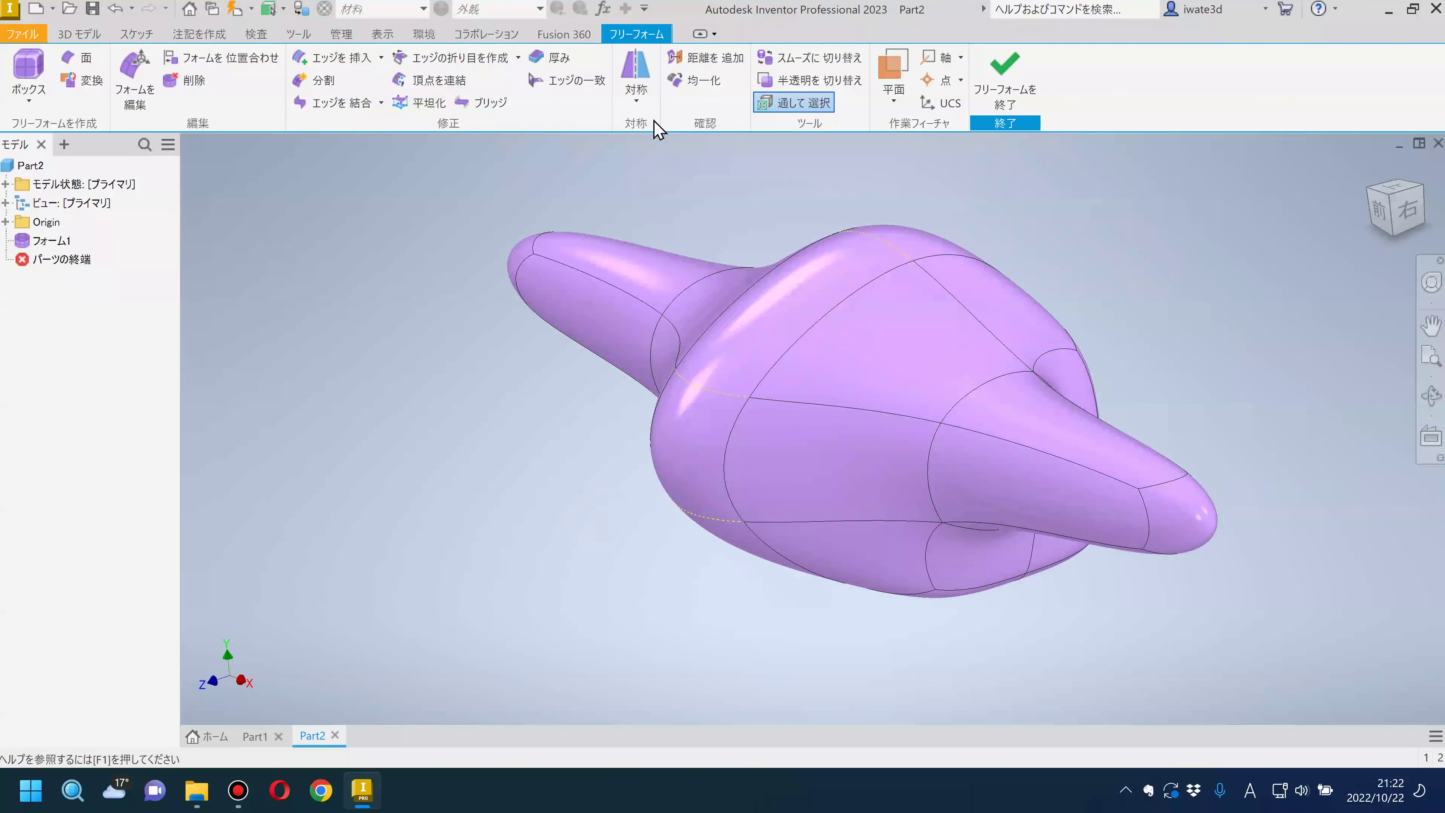
Compare the form's smooth and box displays, and toggle its translucent display on and off
click(848, 66)
click(843, 64)
click(842, 63)
click(842, 64)
click(843, 65)
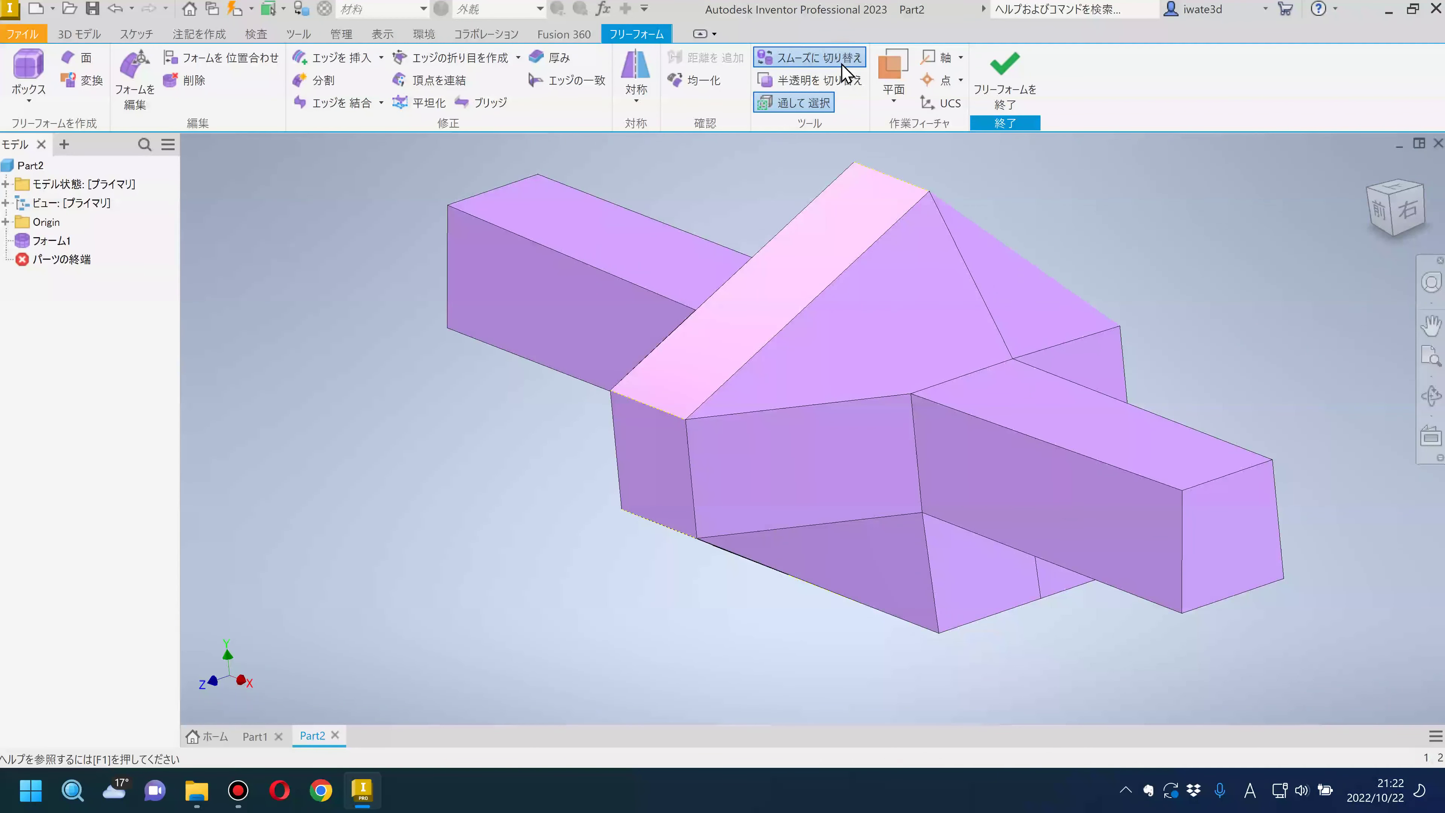
click(843, 65)
click(832, 88)
click(833, 88)
middle_drag(779, 202, 675, 263)
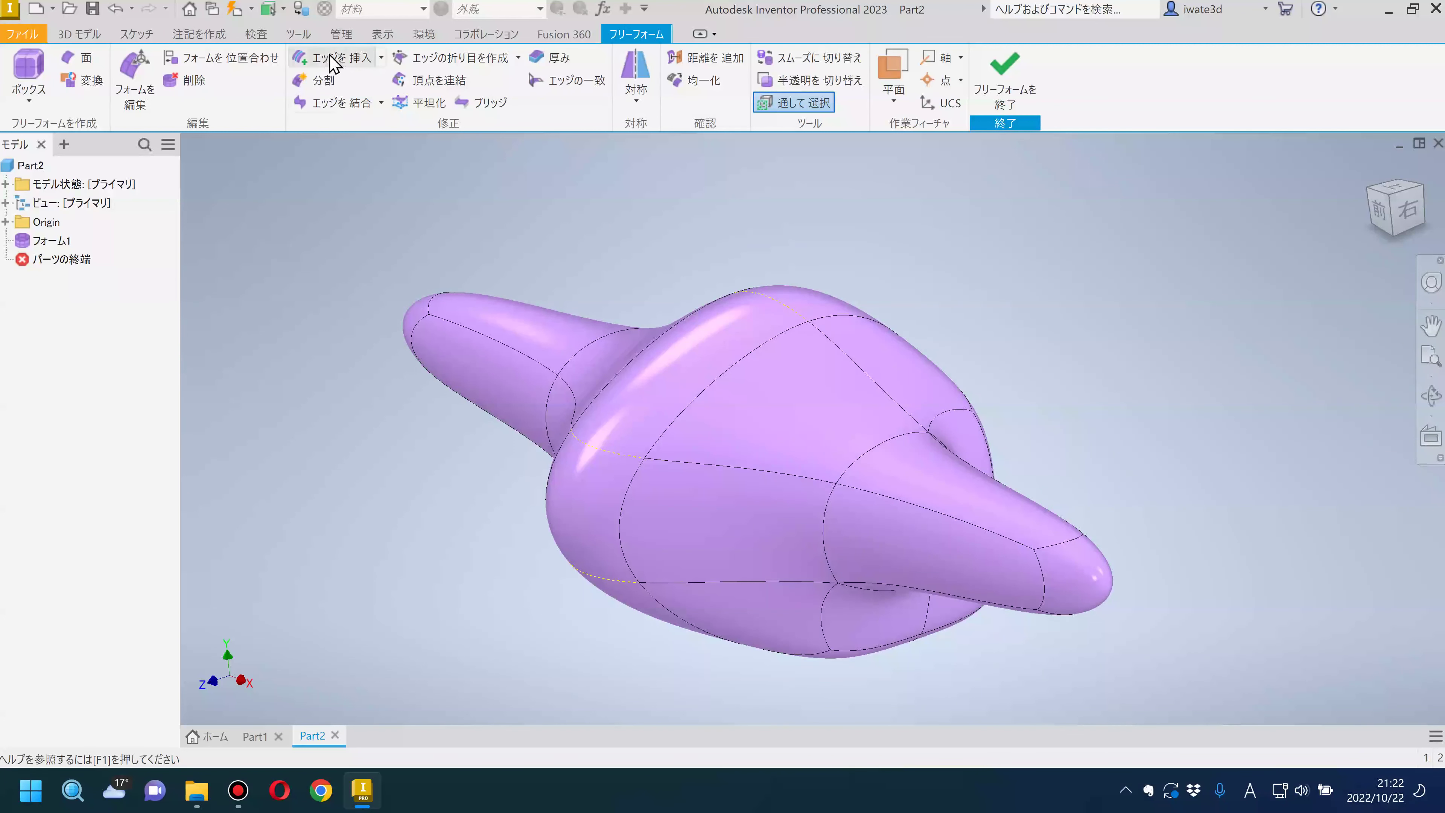
click(381, 57)
click(380, 57)
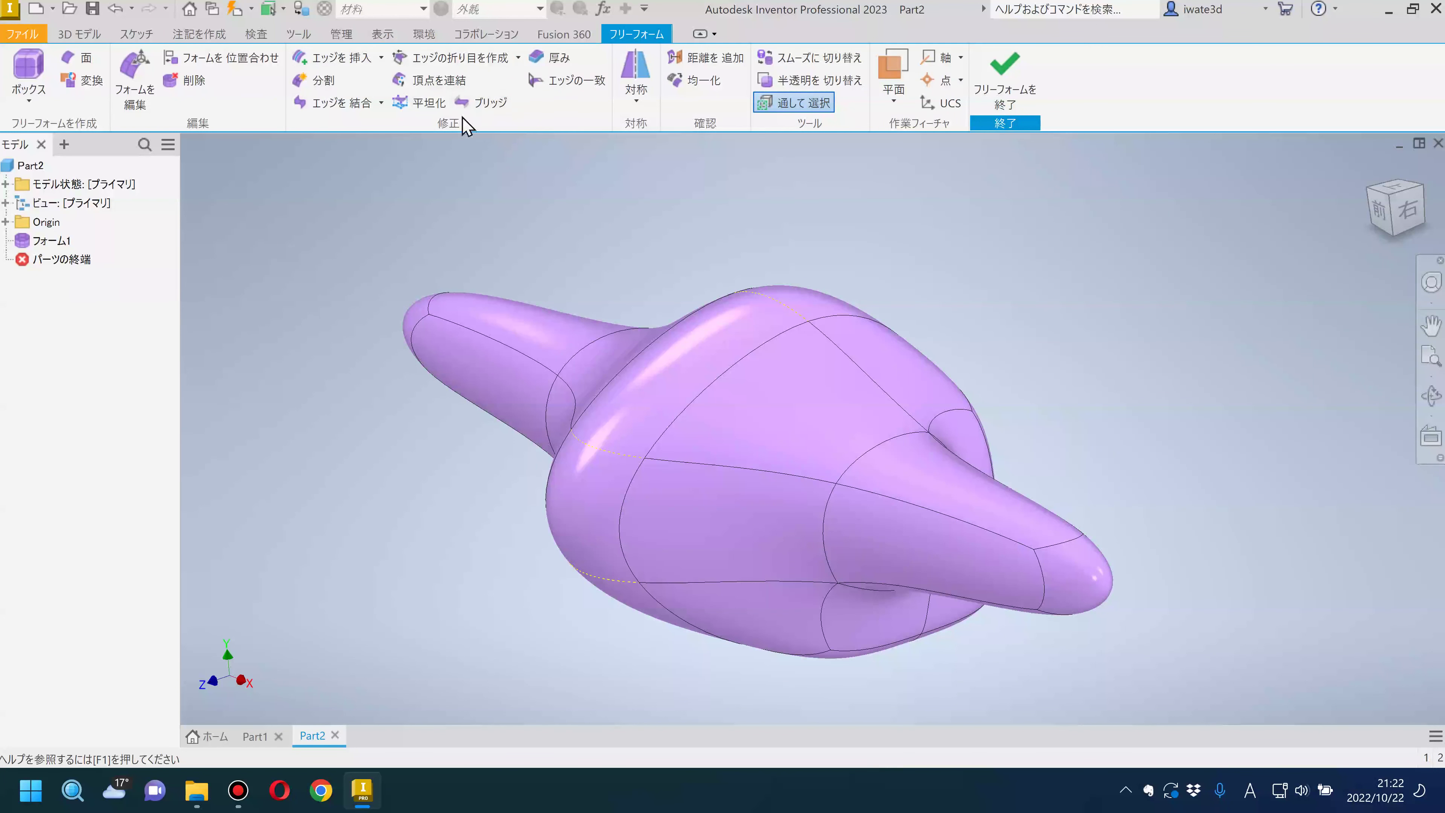
click(29, 101)
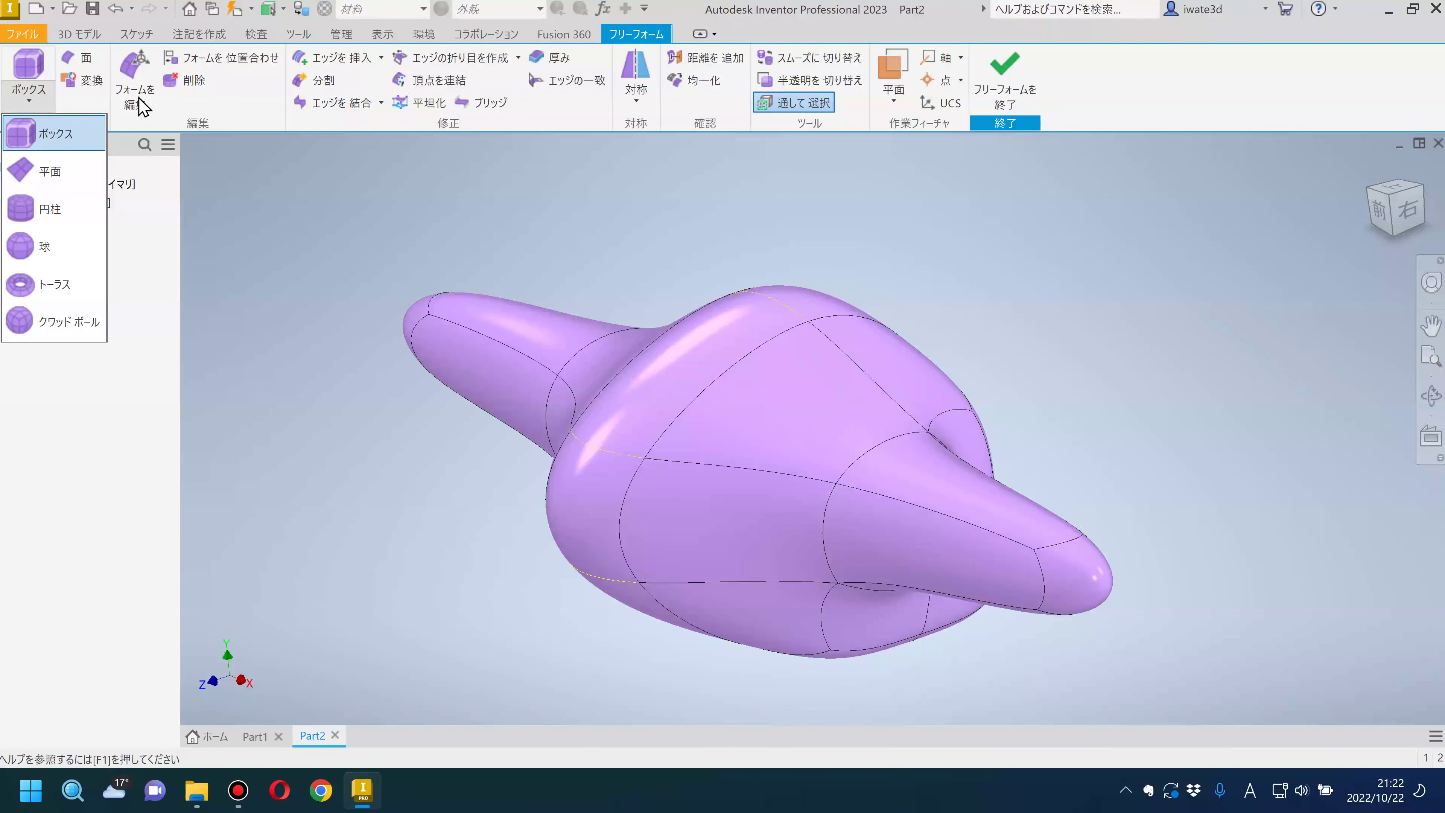
click(511, 196)
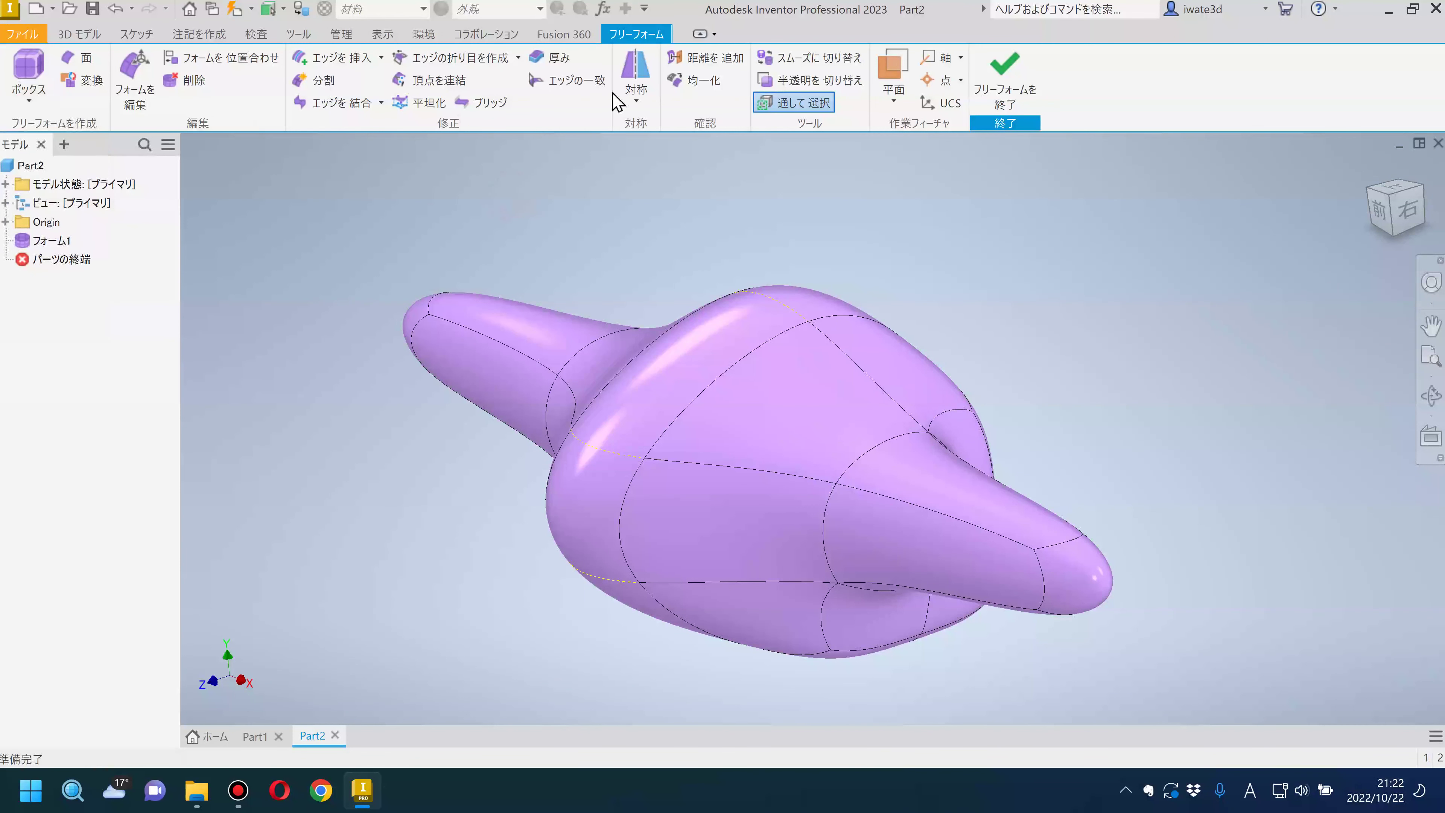
click(44, 101)
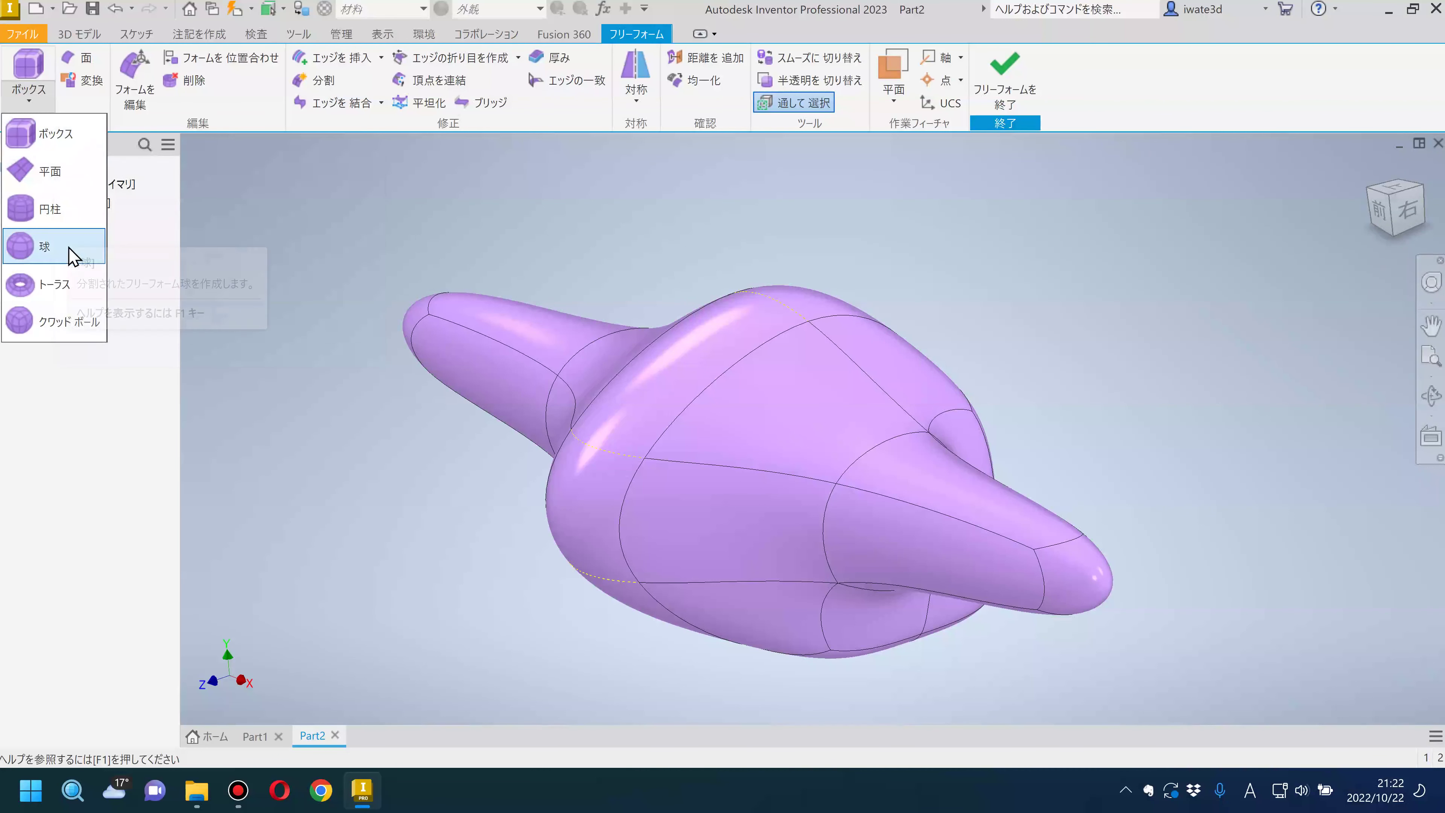
click(463, 208)
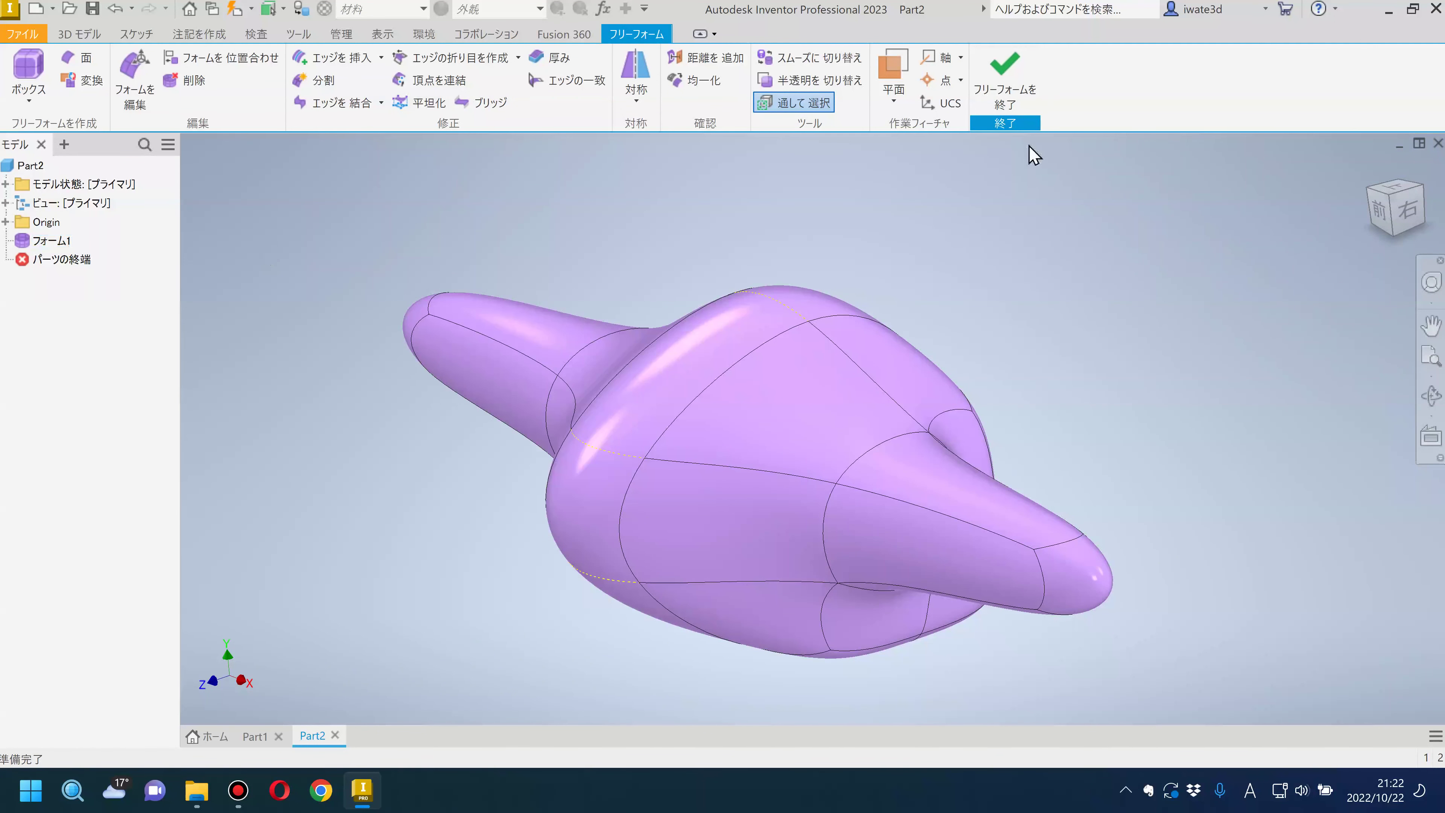
Finish the freeform as a solid and expand the part's solid bodies in the model tree
click(1081, 337)
shift+middle_drag(1005, 336, 755, 320)
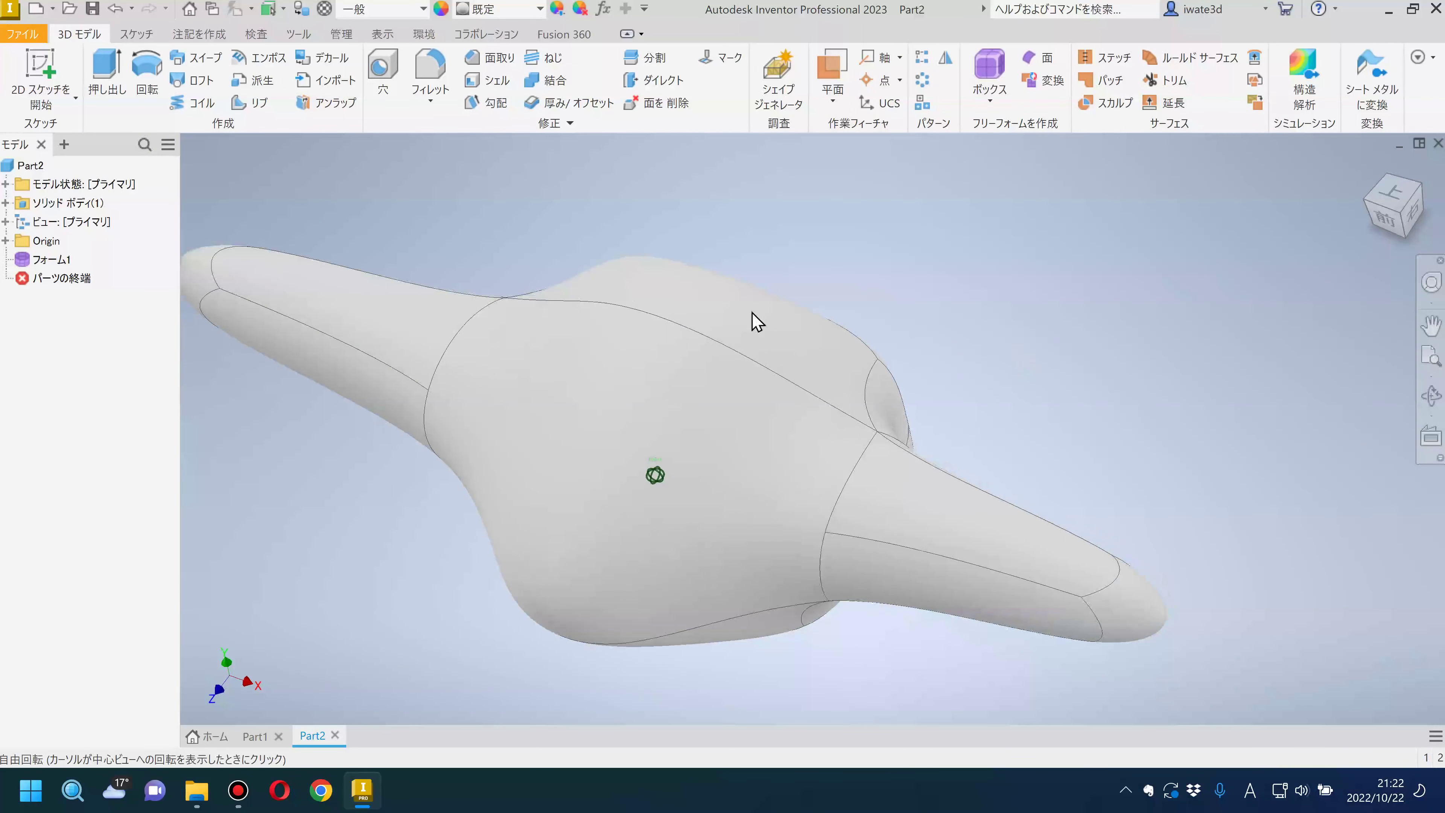
click(6, 203)
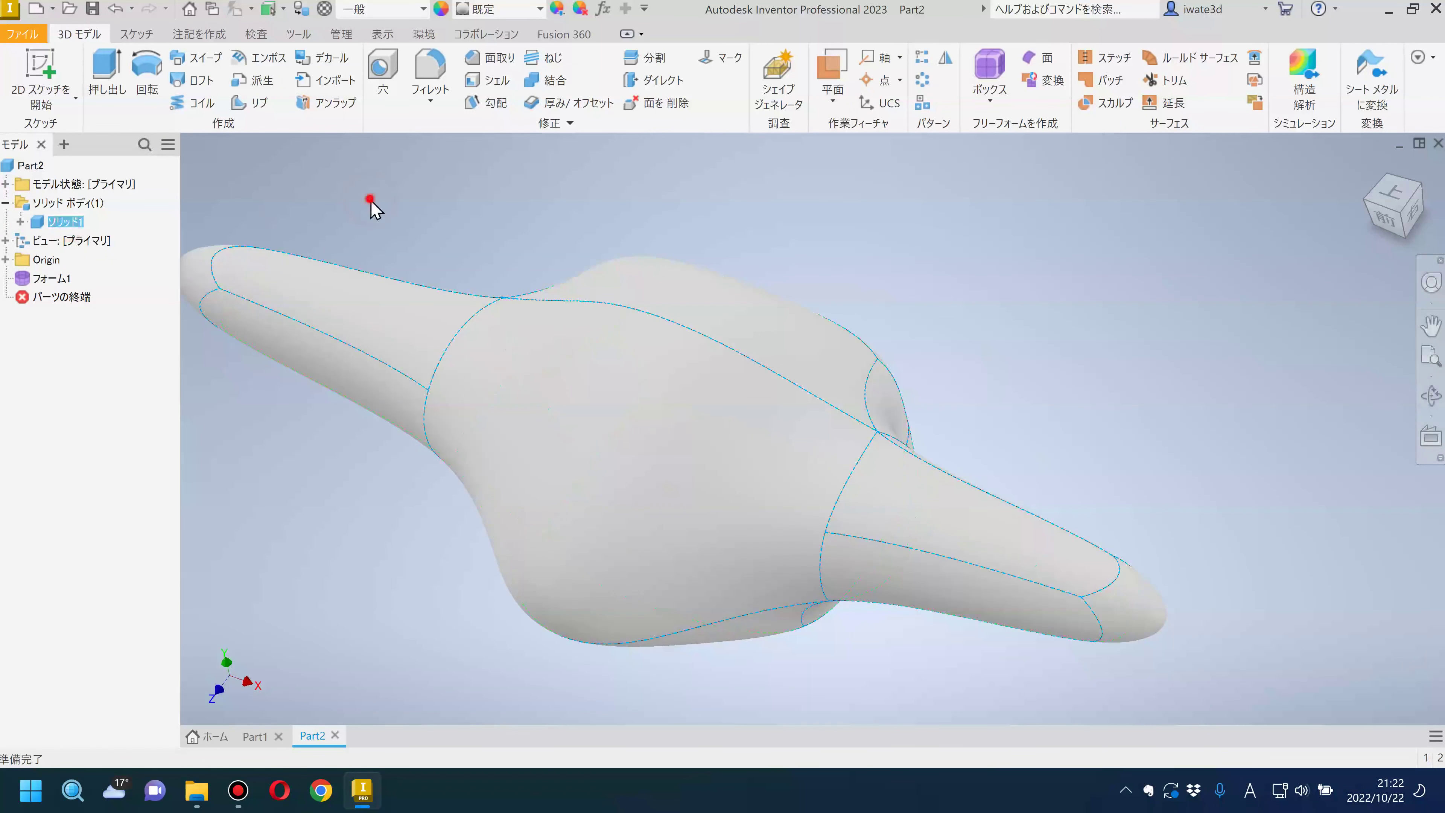
Reopen the freeform feature for editing, pull the middle face on its upper front outward, and finish the freeform
click(50, 279)
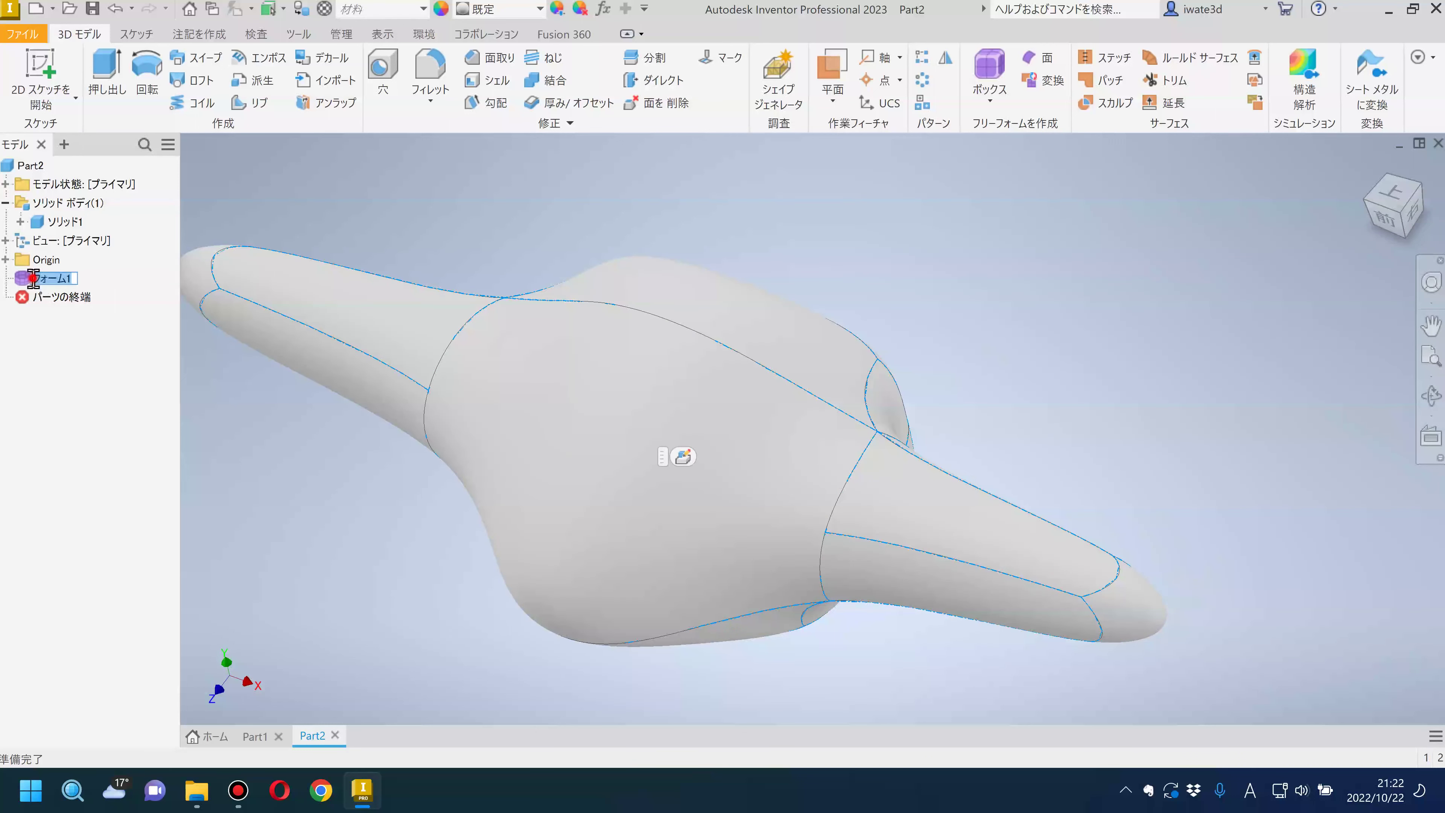
double_click(31, 279)
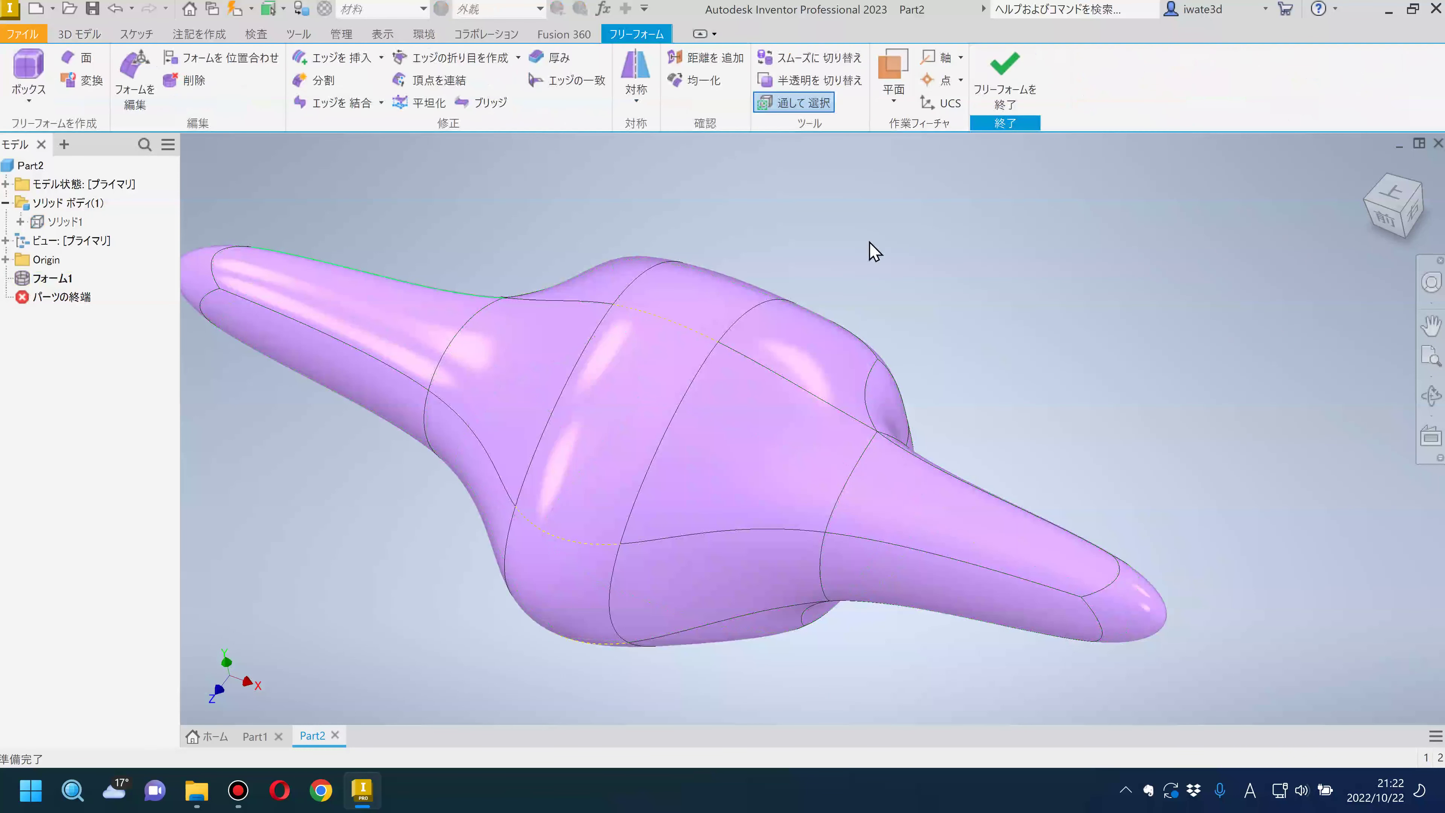
click(135, 80)
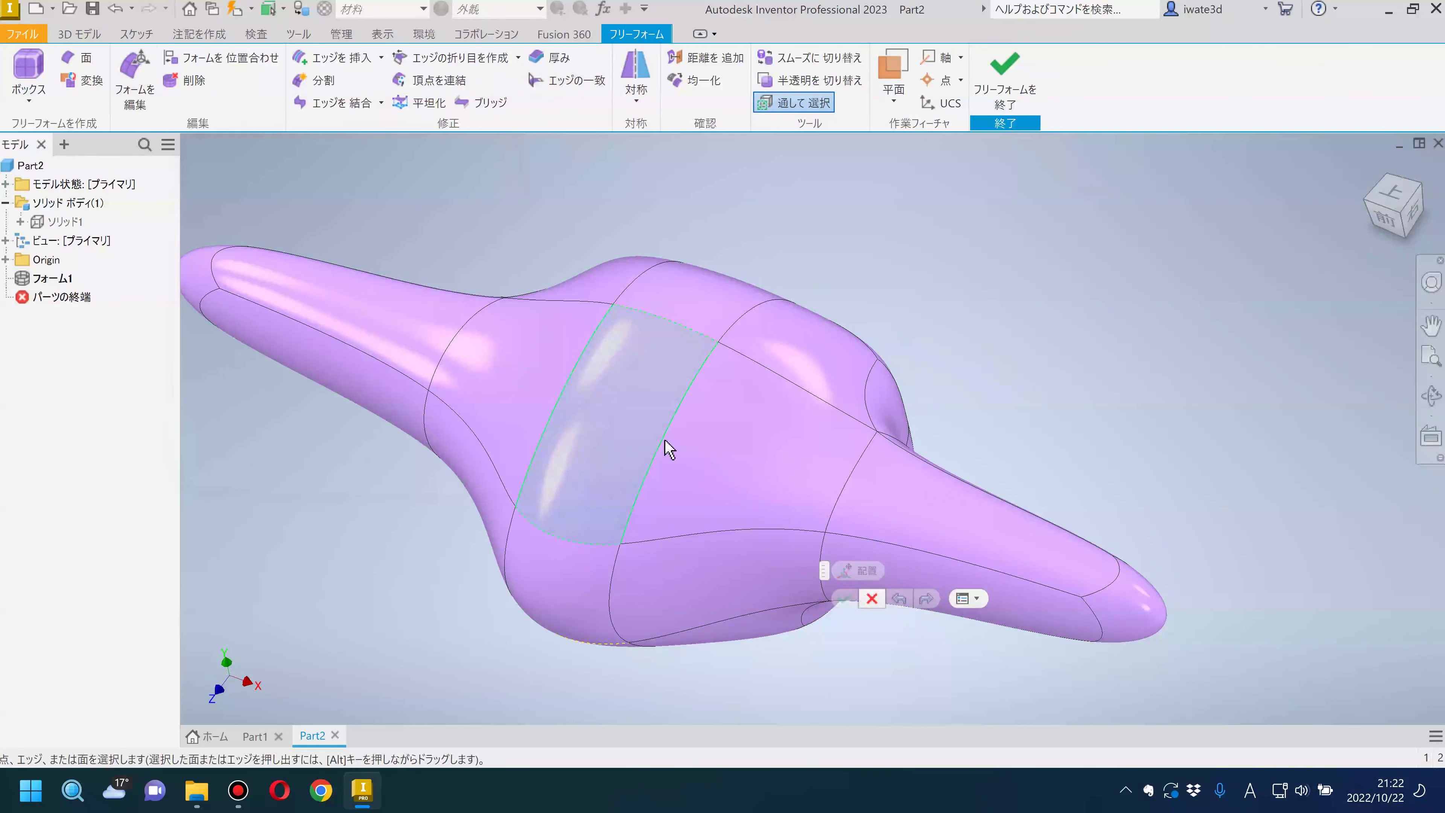
click(650, 439)
shift+middle_drag(650, 439, 676, 347)
drag(682, 326, 658, 220)
key(Escape)
click(702, 435)
drag(722, 456, 691, 418)
click(396, 428)
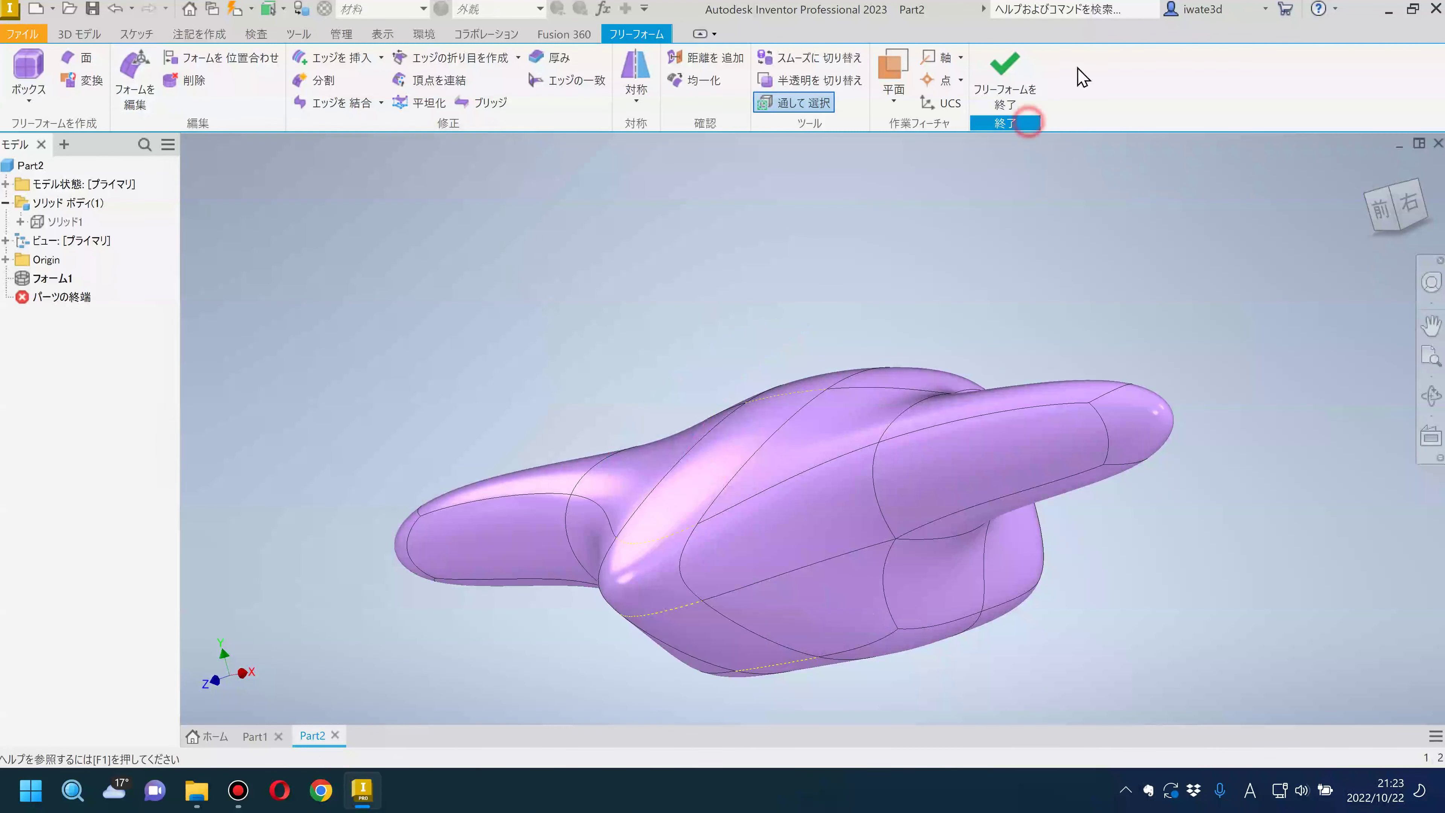
click(1024, 85)
shift+middle_drag(636, 271, 290, 623)
Switch to Part1 and set the first extrusion's distance to 200 mm
click(255, 737)
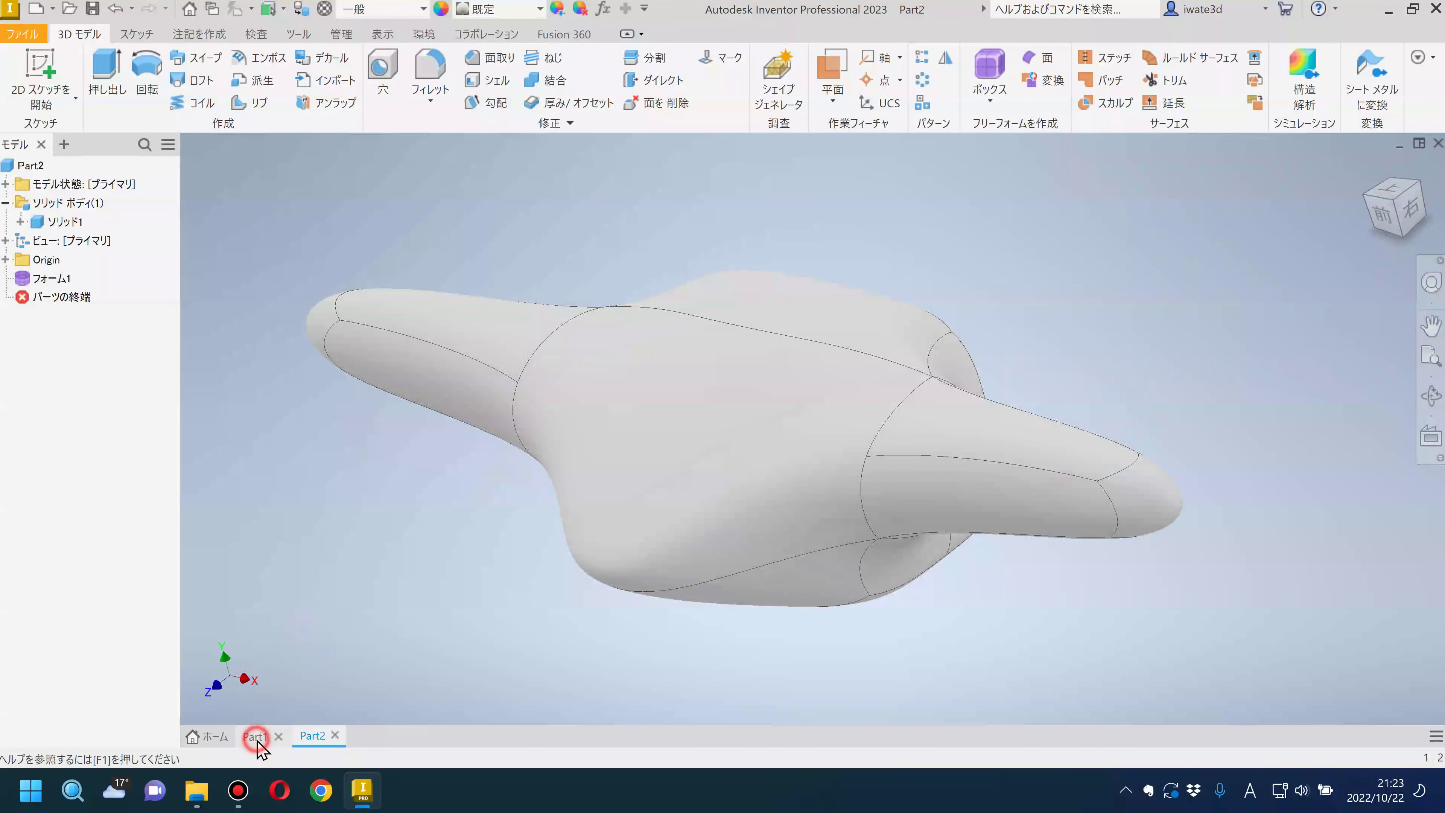
click(54, 259)
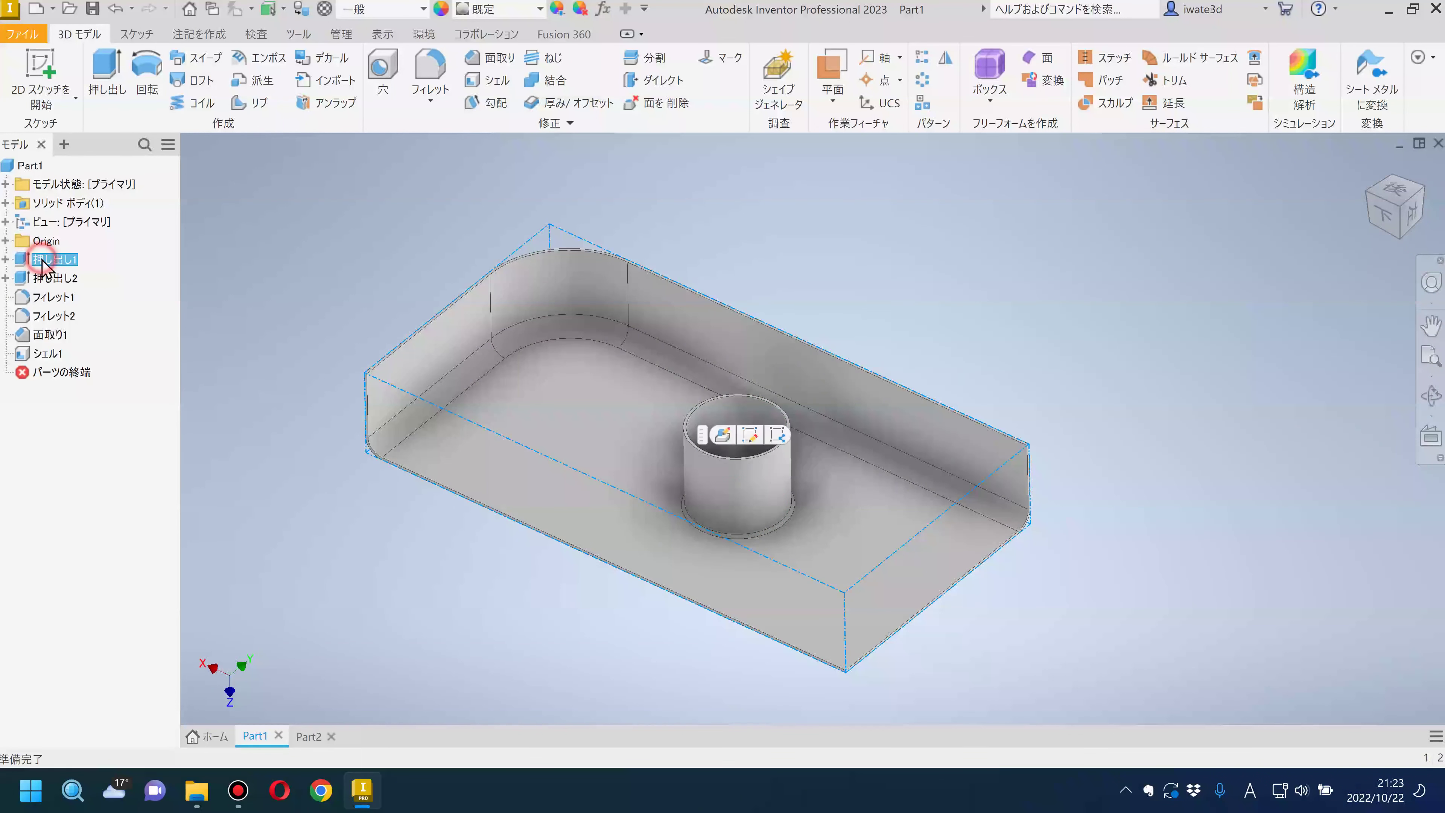
click(48, 334)
click(51, 296)
click(42, 260)
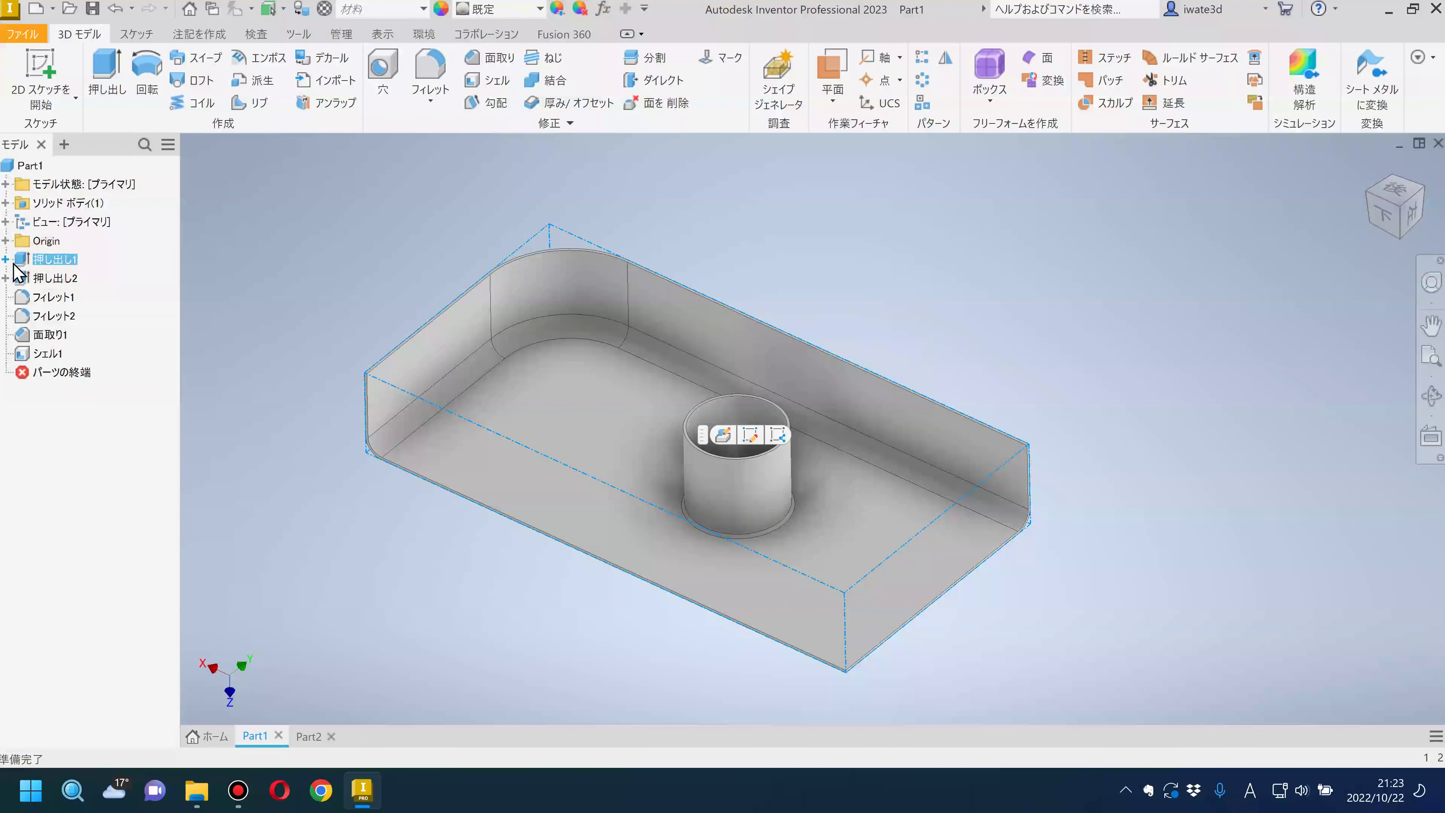
double_click(20, 261)
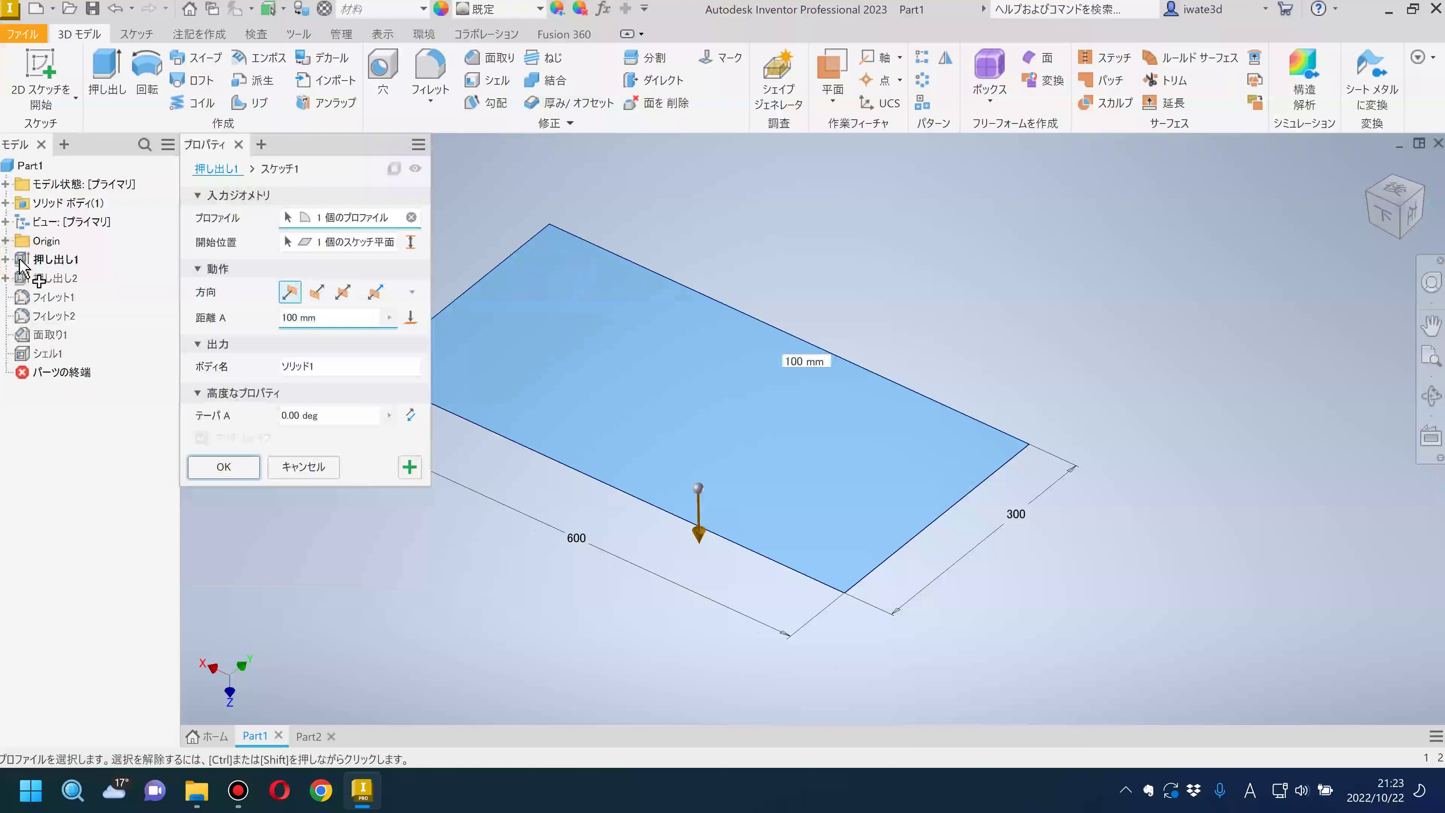
click(286, 318)
text(200)
key(Return)
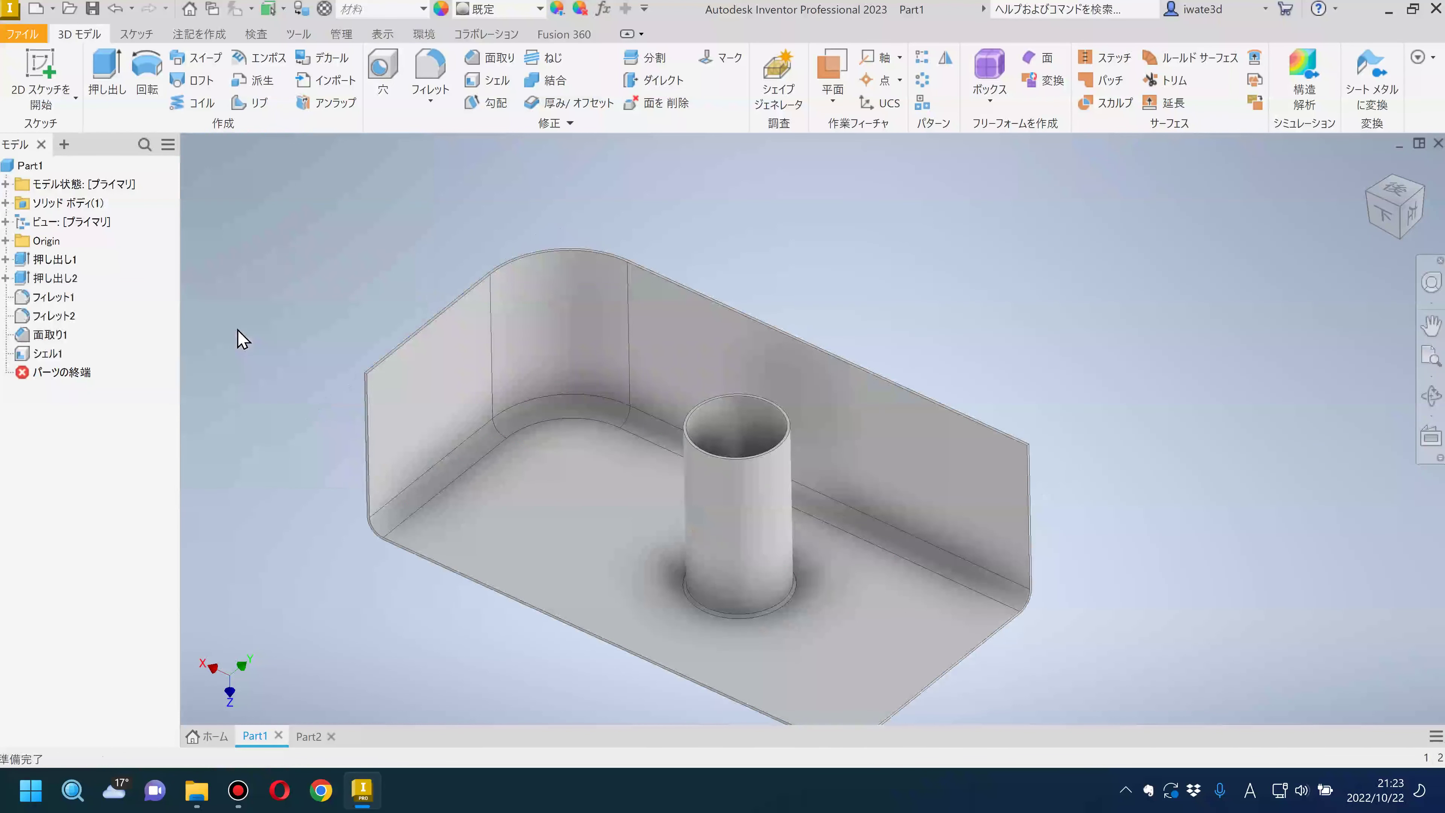
Edit the first extrusion's sketch, set the rectangle's long side to 1000 mm, and finish the sketch
click(6, 259)
click(57, 279)
right_click(54, 286)
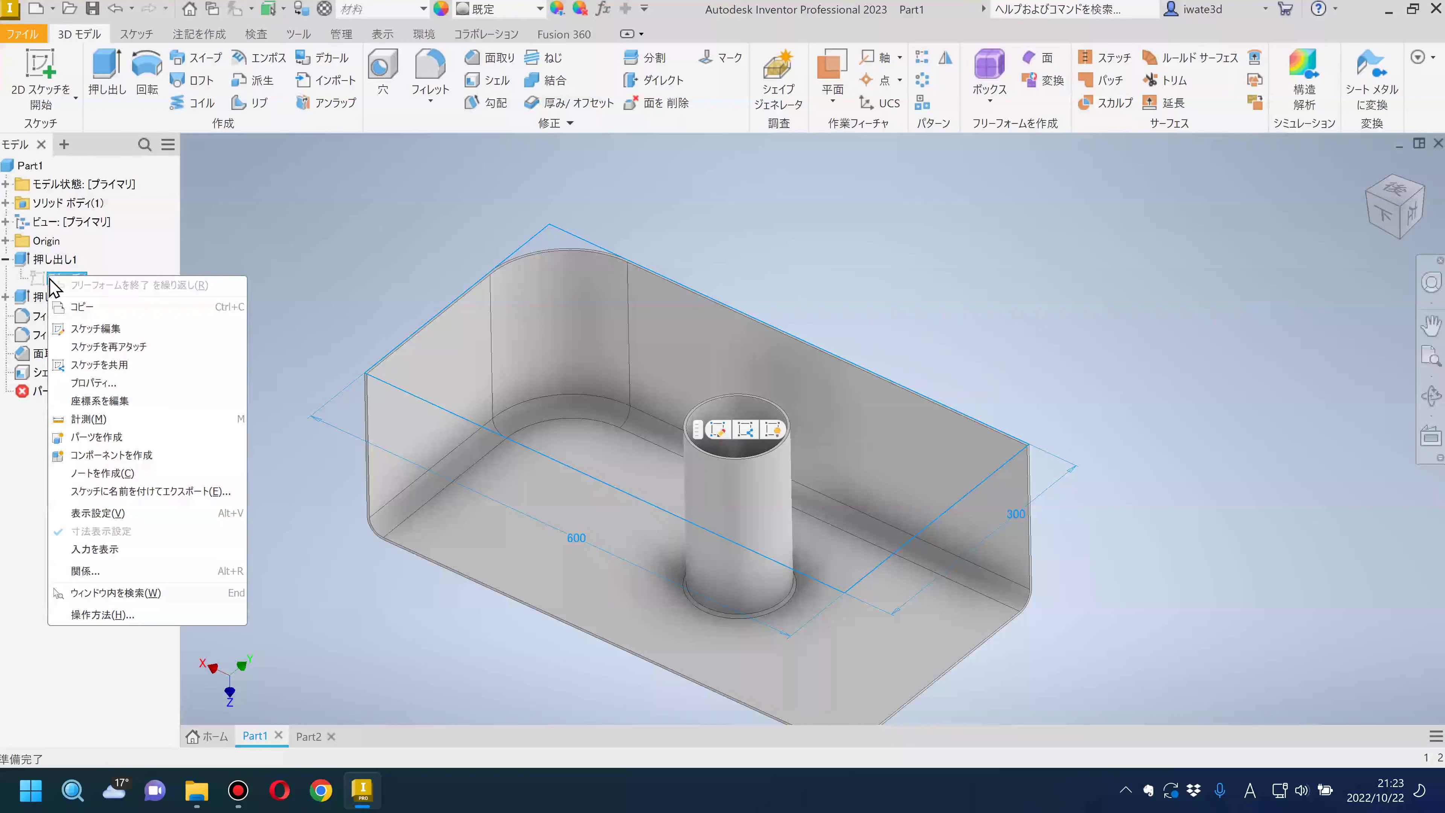
click(95, 328)
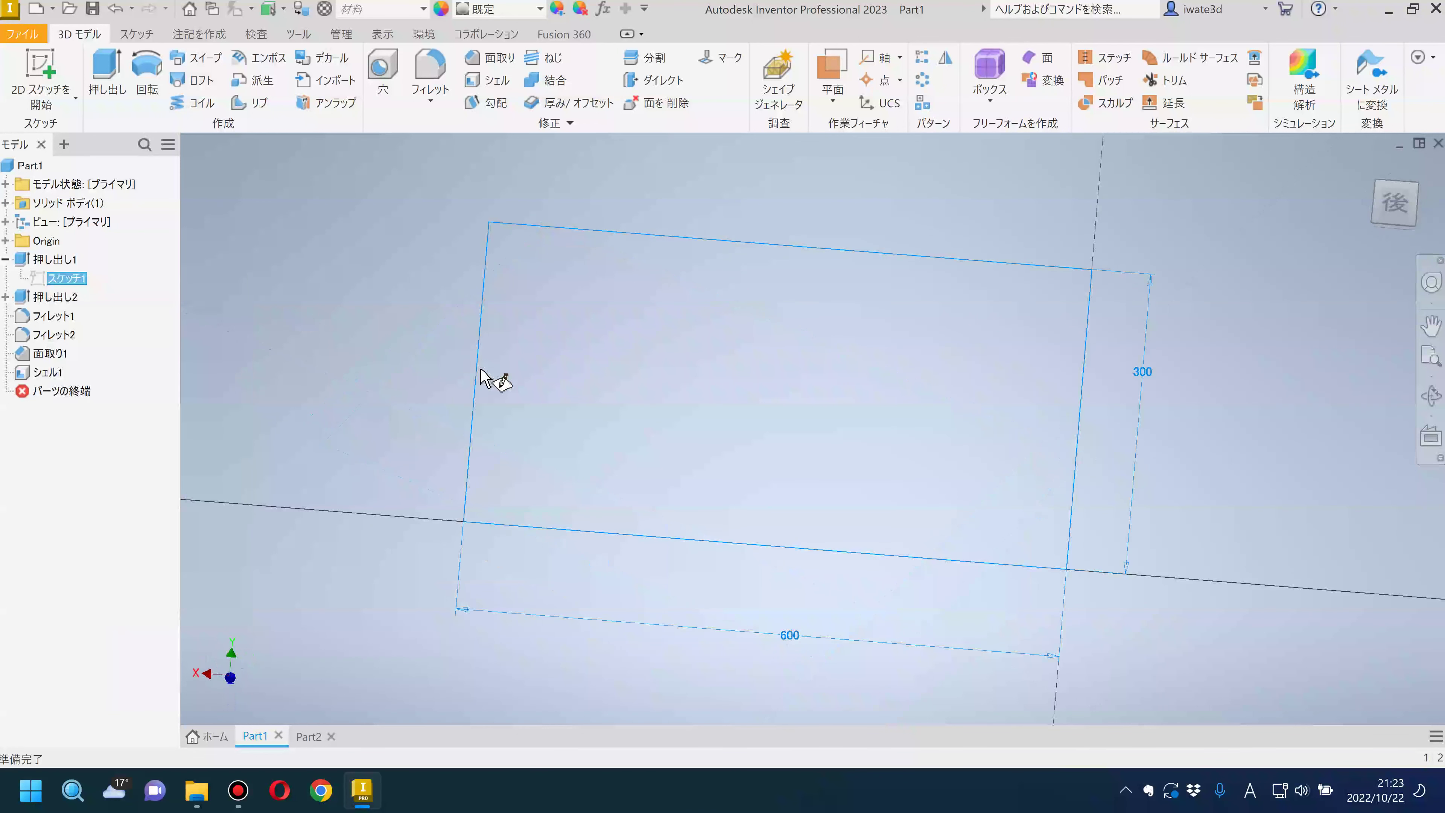
double_click(815, 622)
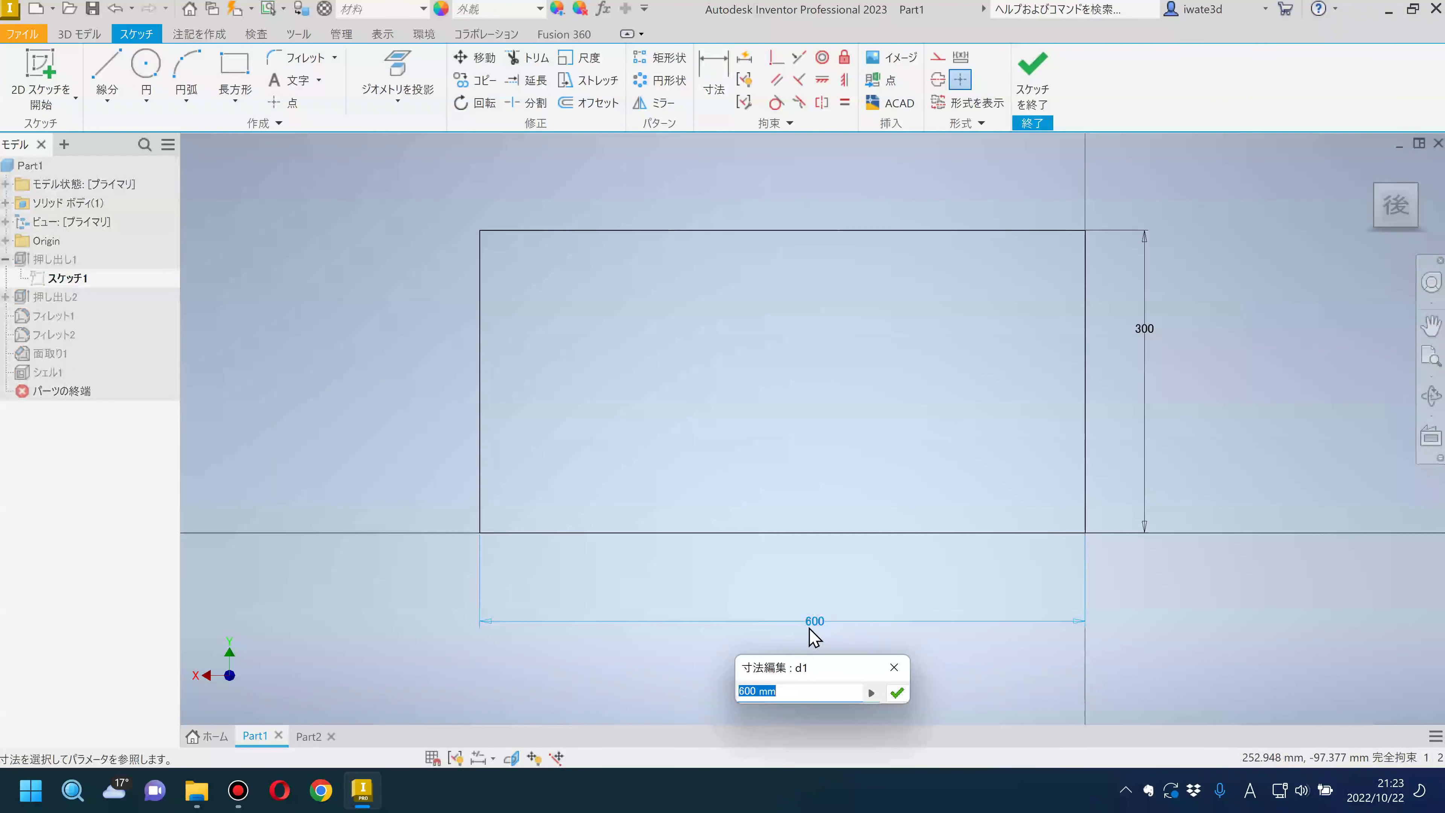
text(1000)
key(Return)
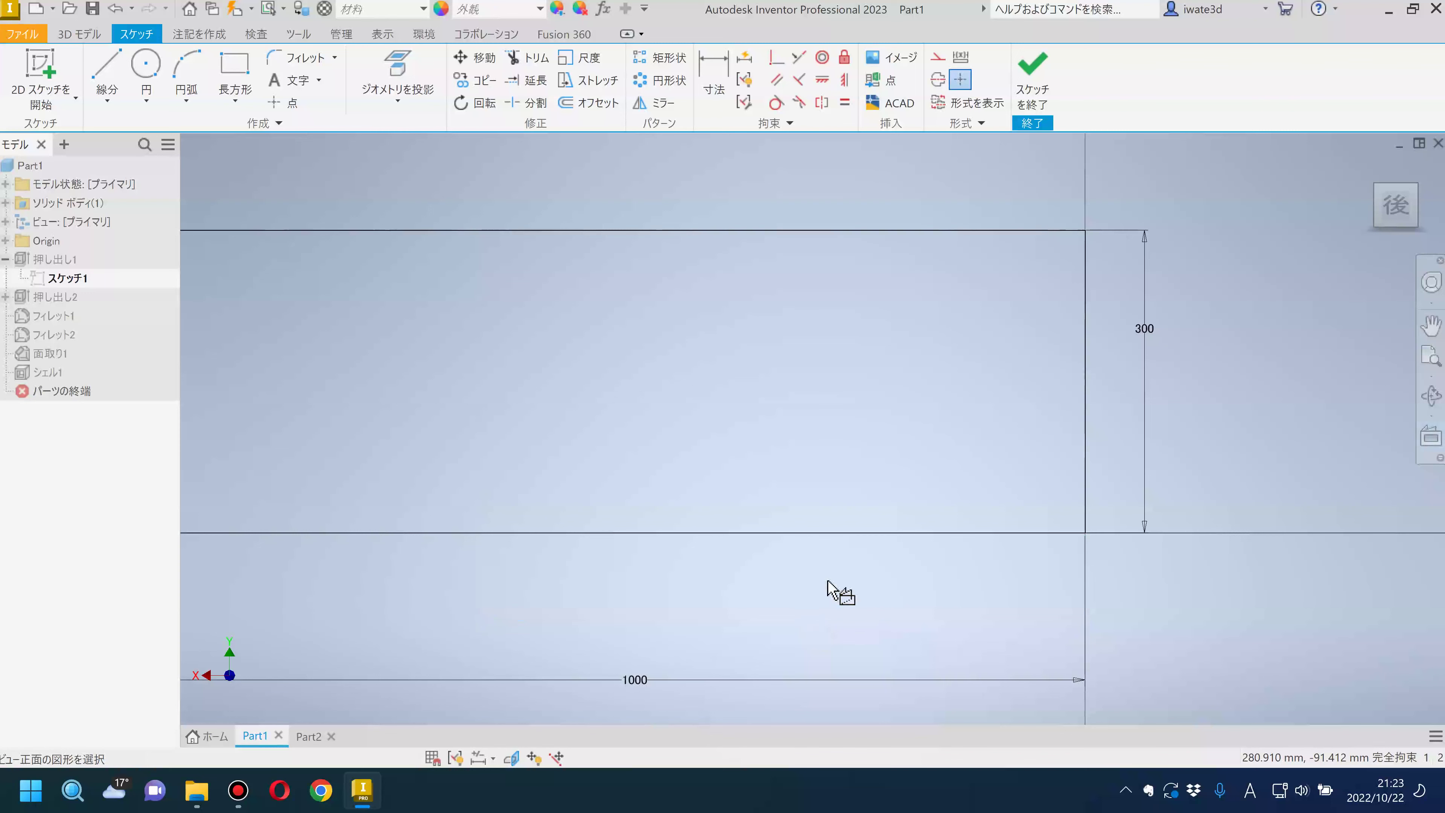
click(1030, 77)
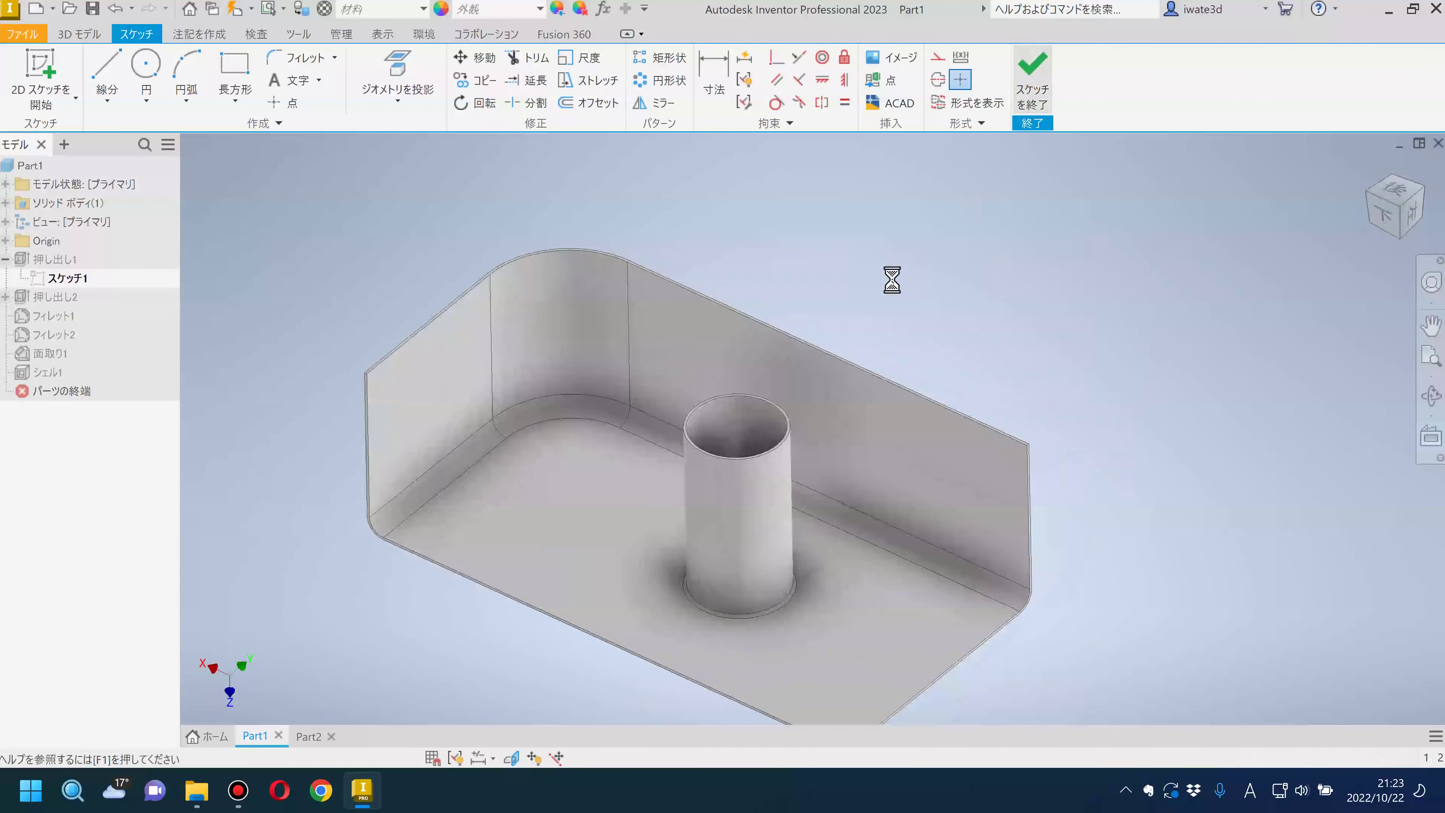
click(888, 278)
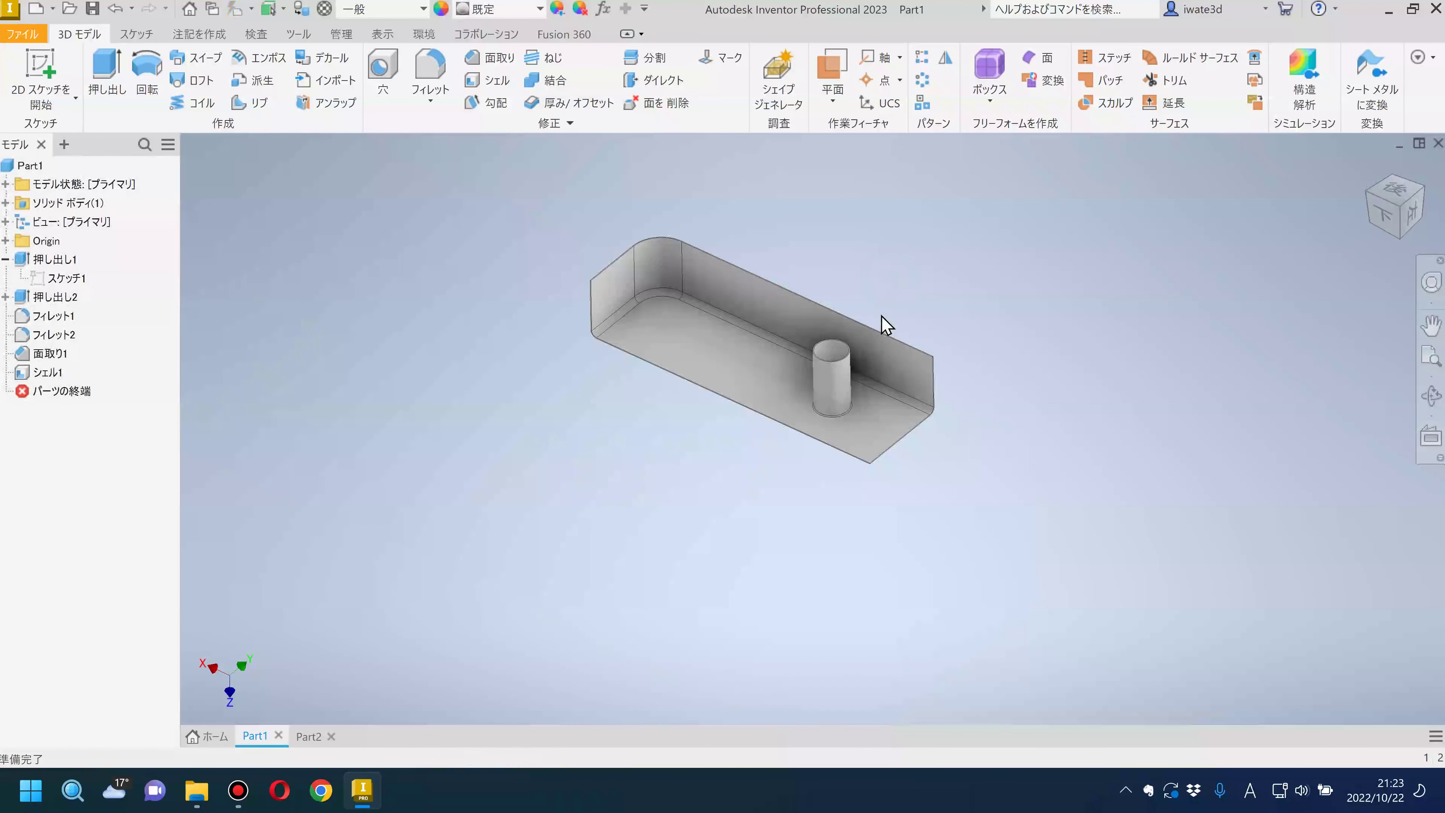
scroll(885, 325, down, 3)
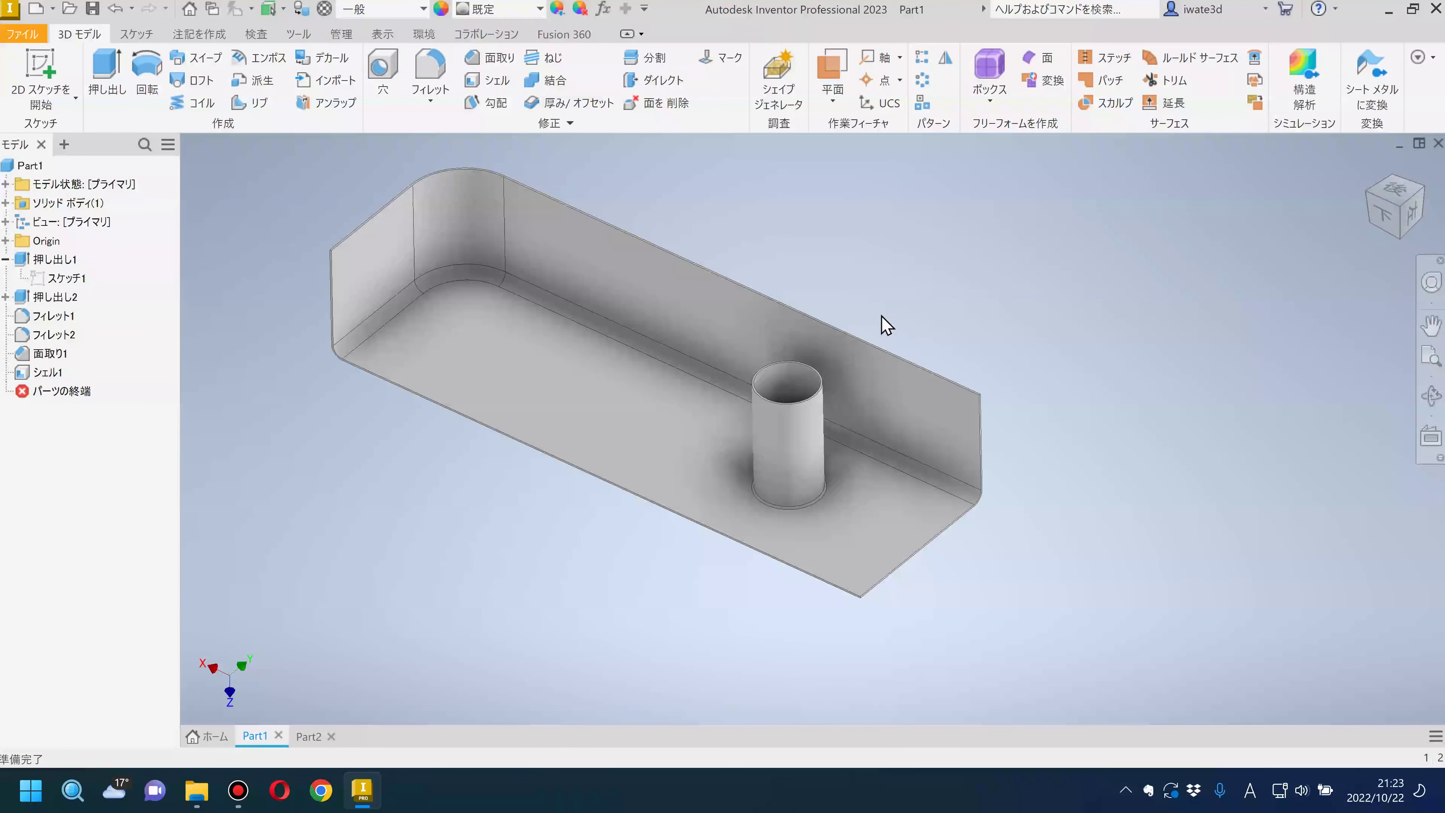
Roll the part history back to just before the chamfer and restore it to the end after the shell
right_click(39, 323)
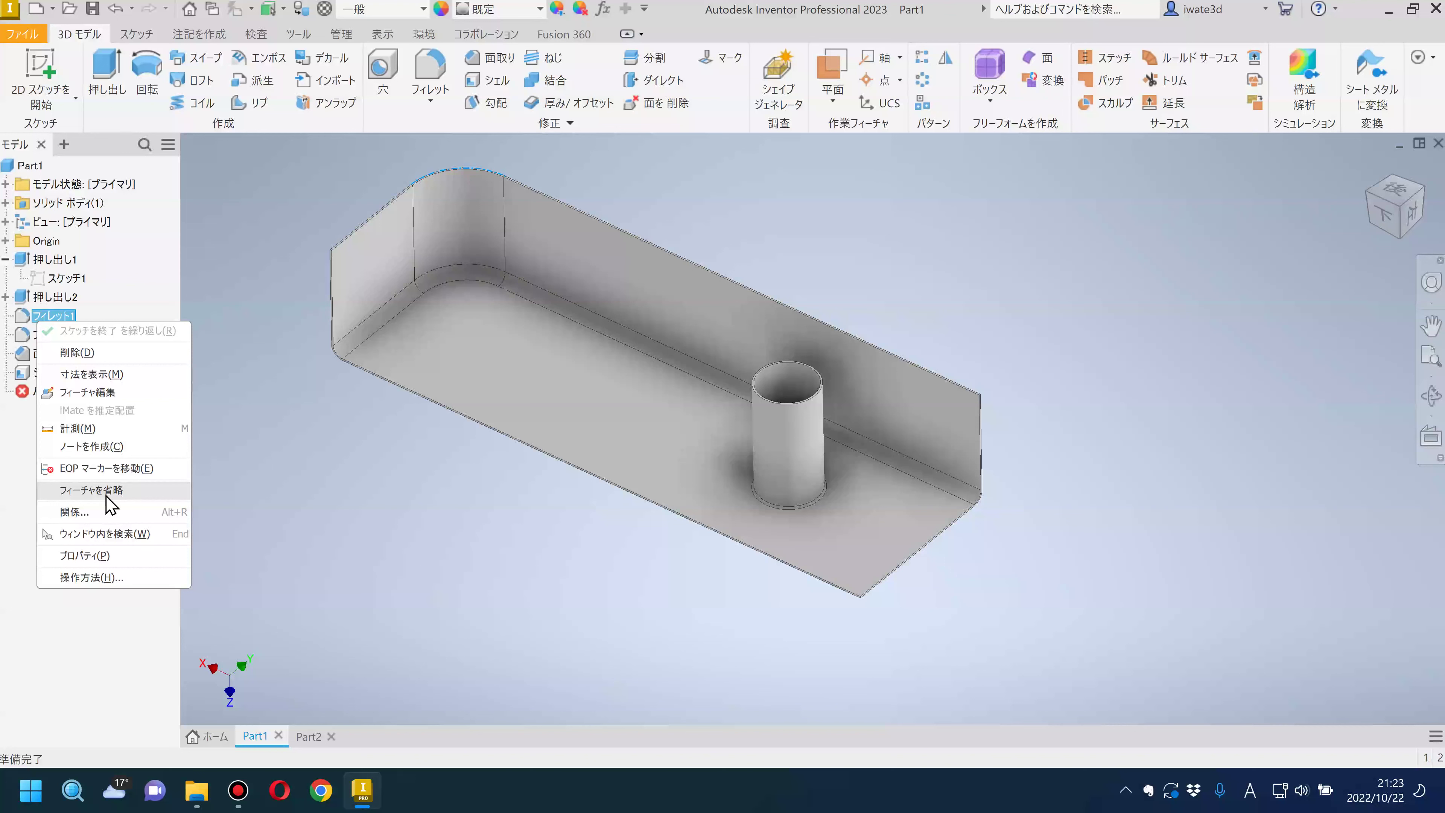
right_click(52, 316)
click(102, 450)
mouse_move(32, 391)
mouse_down()
mouse_move(44, 356)
mouse_move(169, 354)
mouse_up()
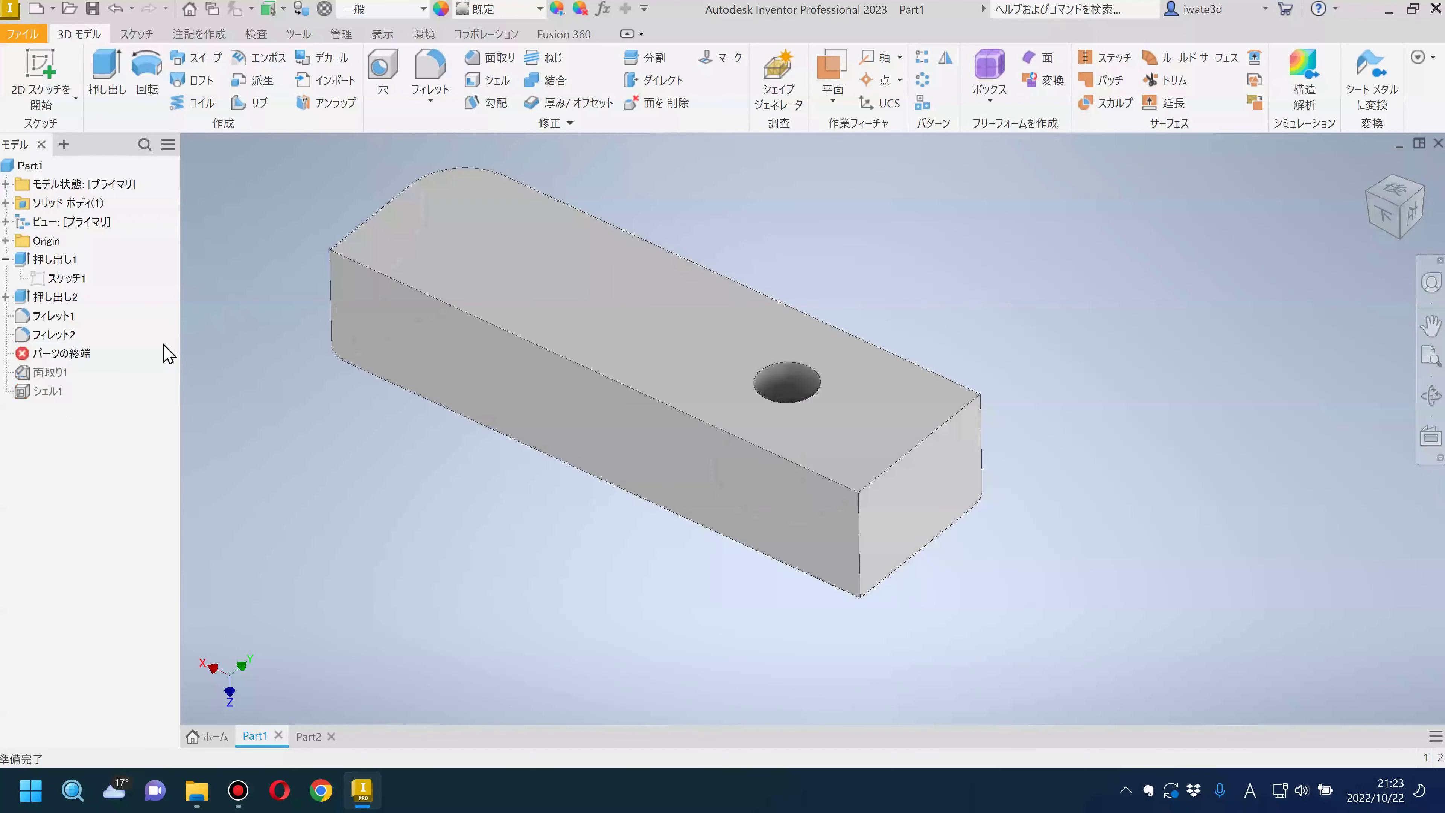
mouse_move(69, 356)
mouse_down()
mouse_move(68, 375)
mouse_move(80, 312)
mouse_move(73, 399)
mouse_up()
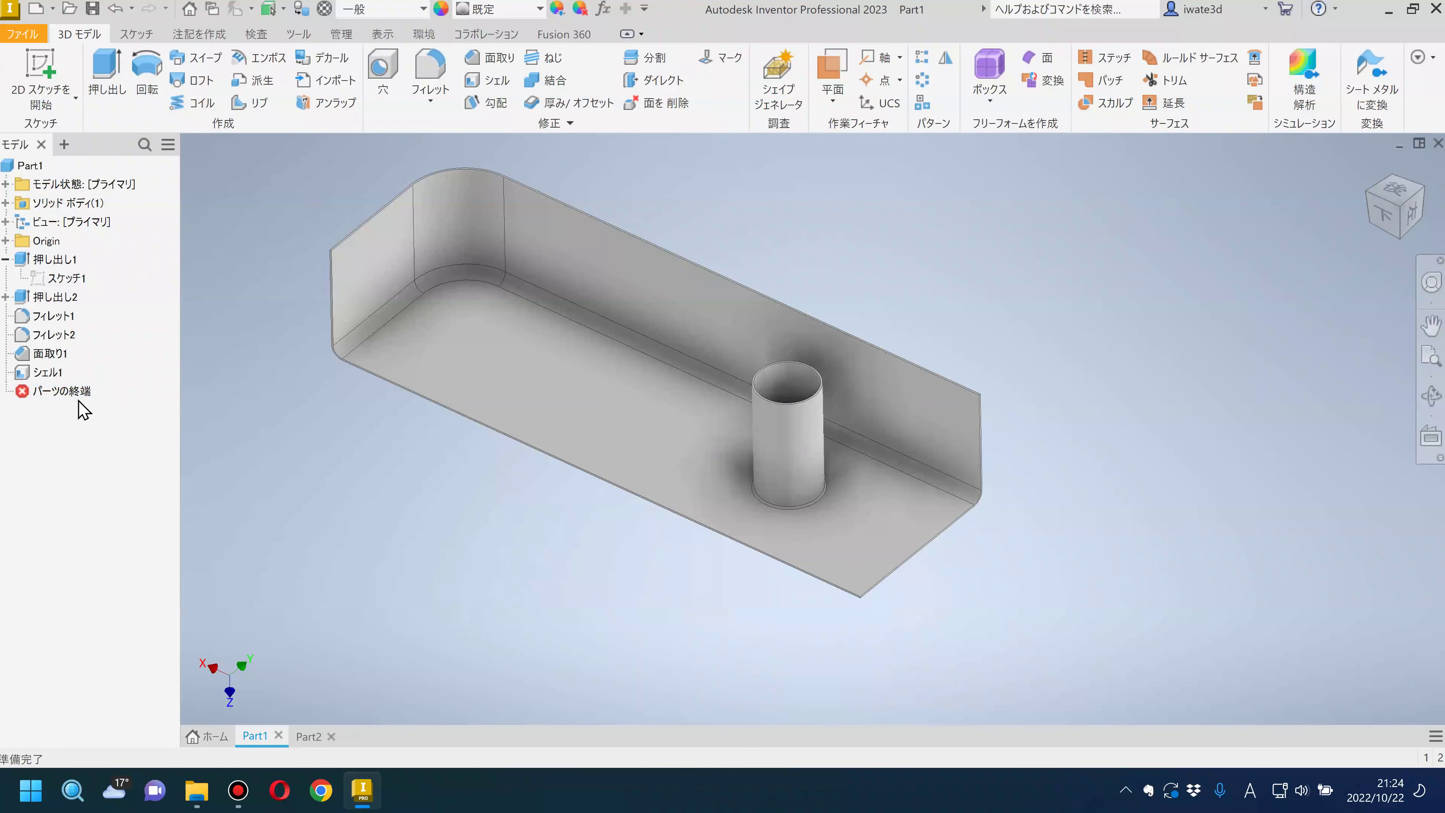
drag(307, 454, 367, 474)
middle_drag(367, 474, 448, 499)
scroll(636, 507, up, 3)
scroll(607, 491, down, 4)
scroll(670, 494, up, 2)
click(671, 497)
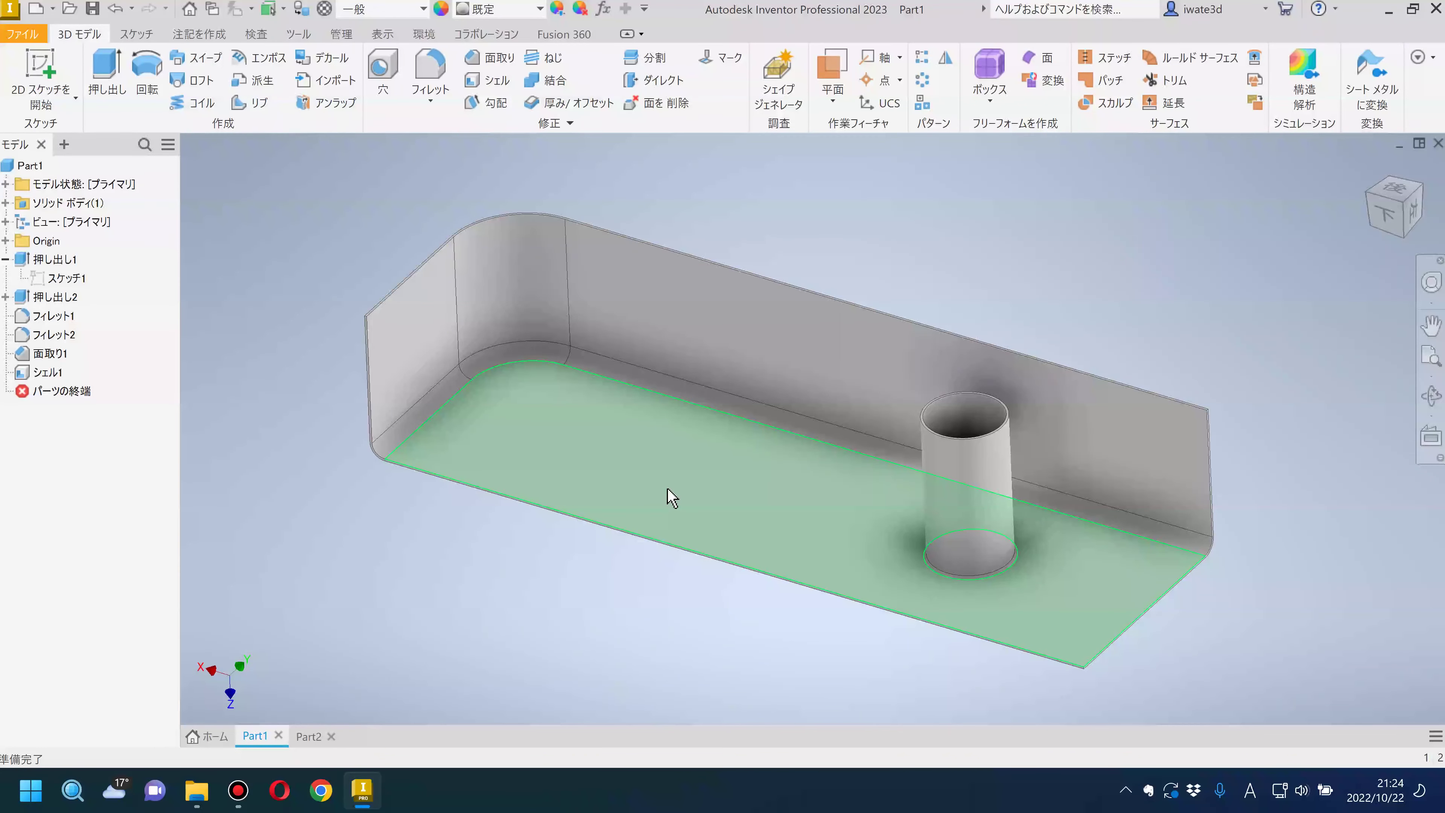
mouse_move(667, 488)
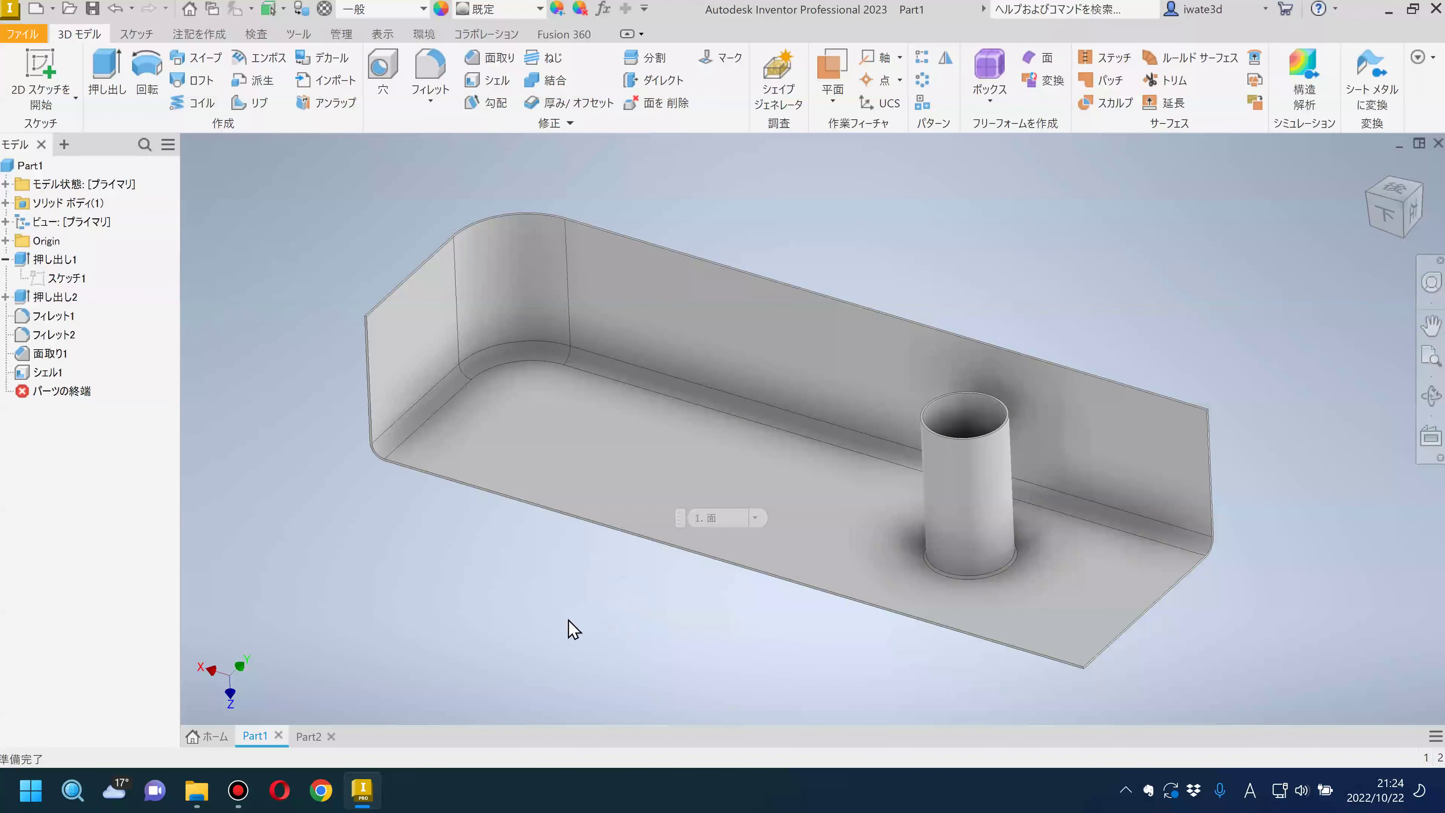
mouse_move(560, 622)
shift+middle_down()
mouse_move(538, 621)
mouse_move(541, 564)
mouse_move(555, 633)
shift+middle_up()
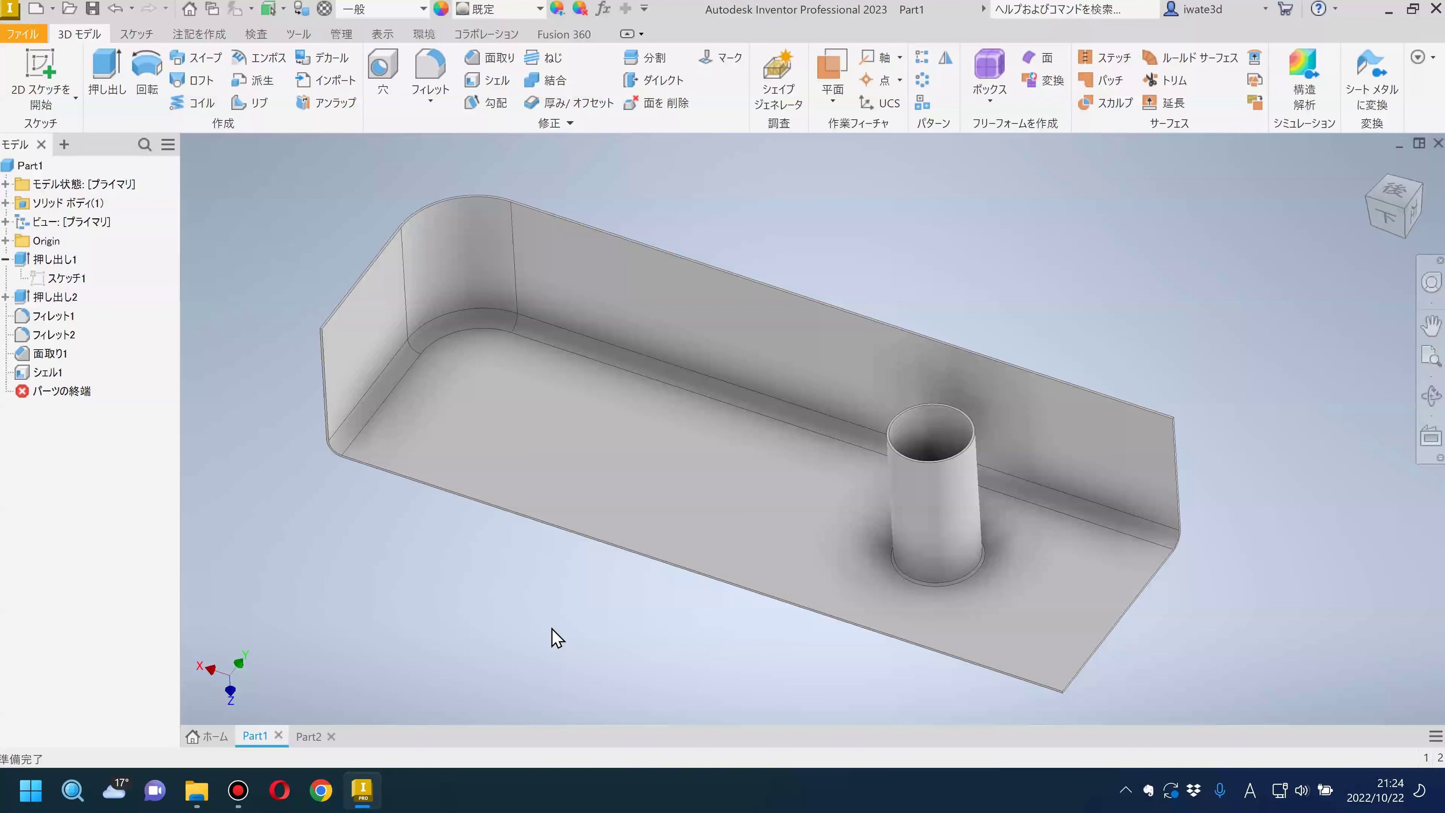
key(alt)
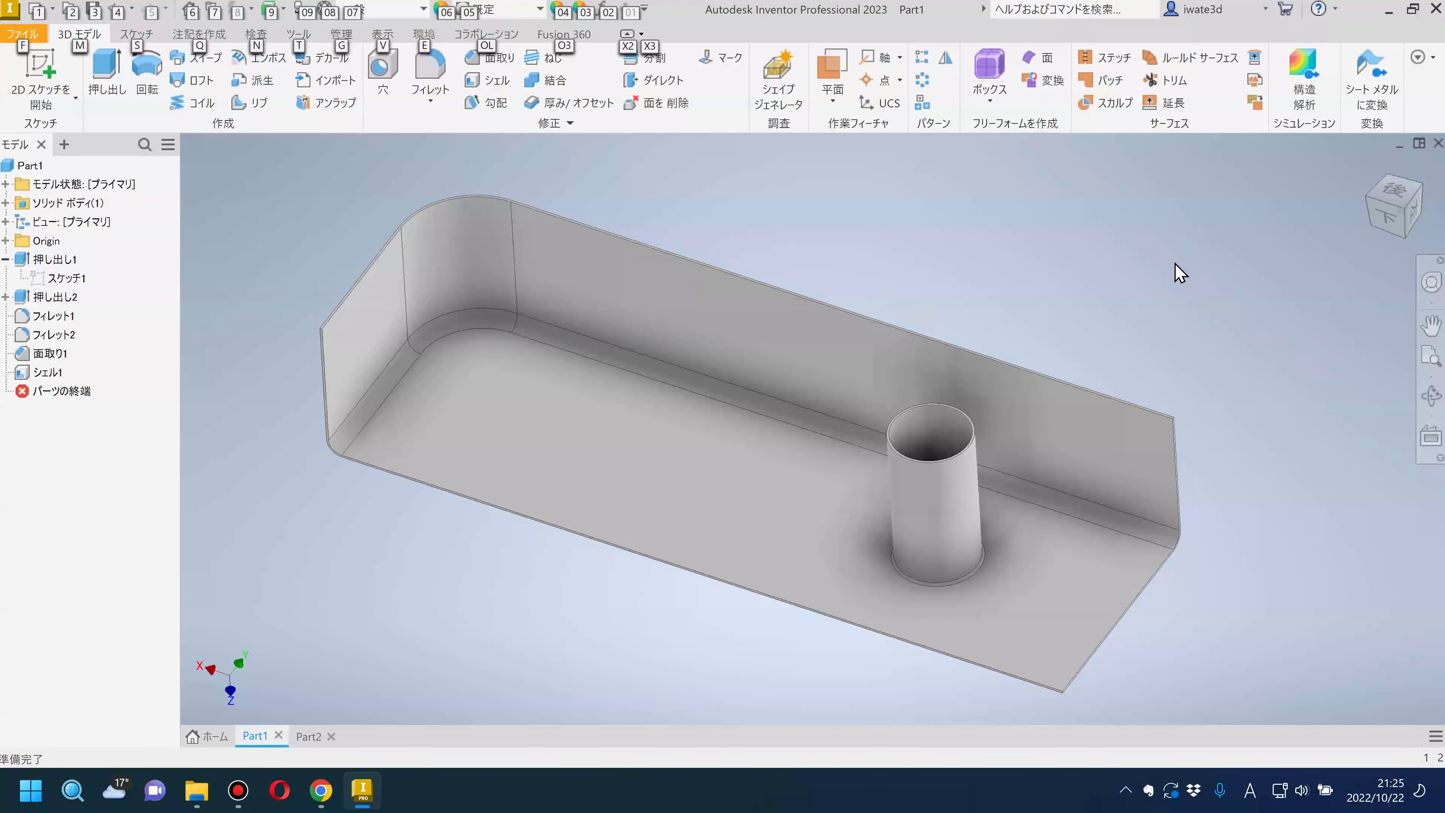
click(1175, 263)
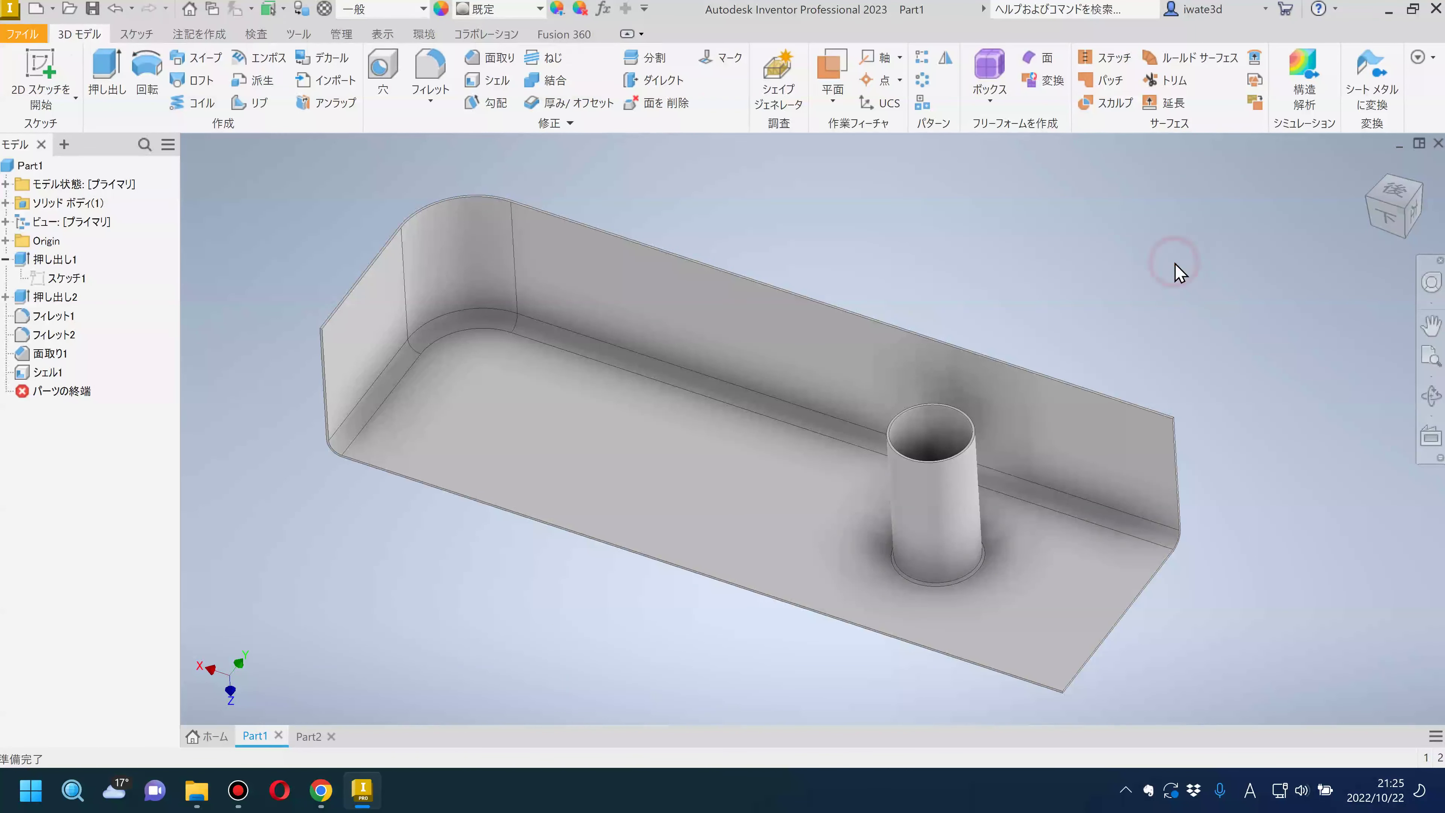
scroll(1059, 325, down, 3)
scroll(1065, 320, up, 2)
scroll(1065, 320, down, 4)
shift+middle_drag(1041, 319, 1027, 364)
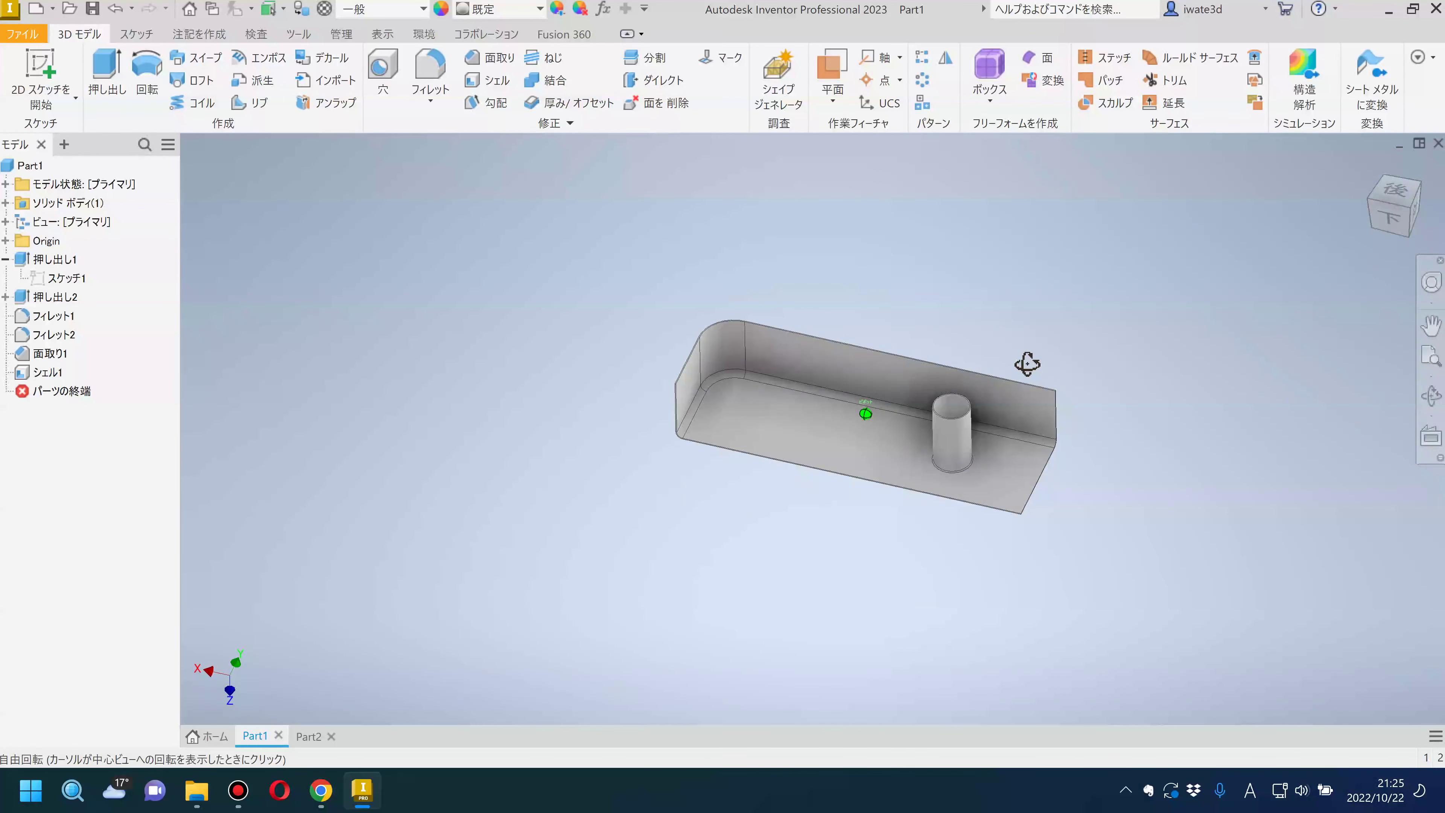
scroll(1032, 362, up, 4)
scroll(1034, 360, down, 3)
scroll(1018, 365, up, 4)
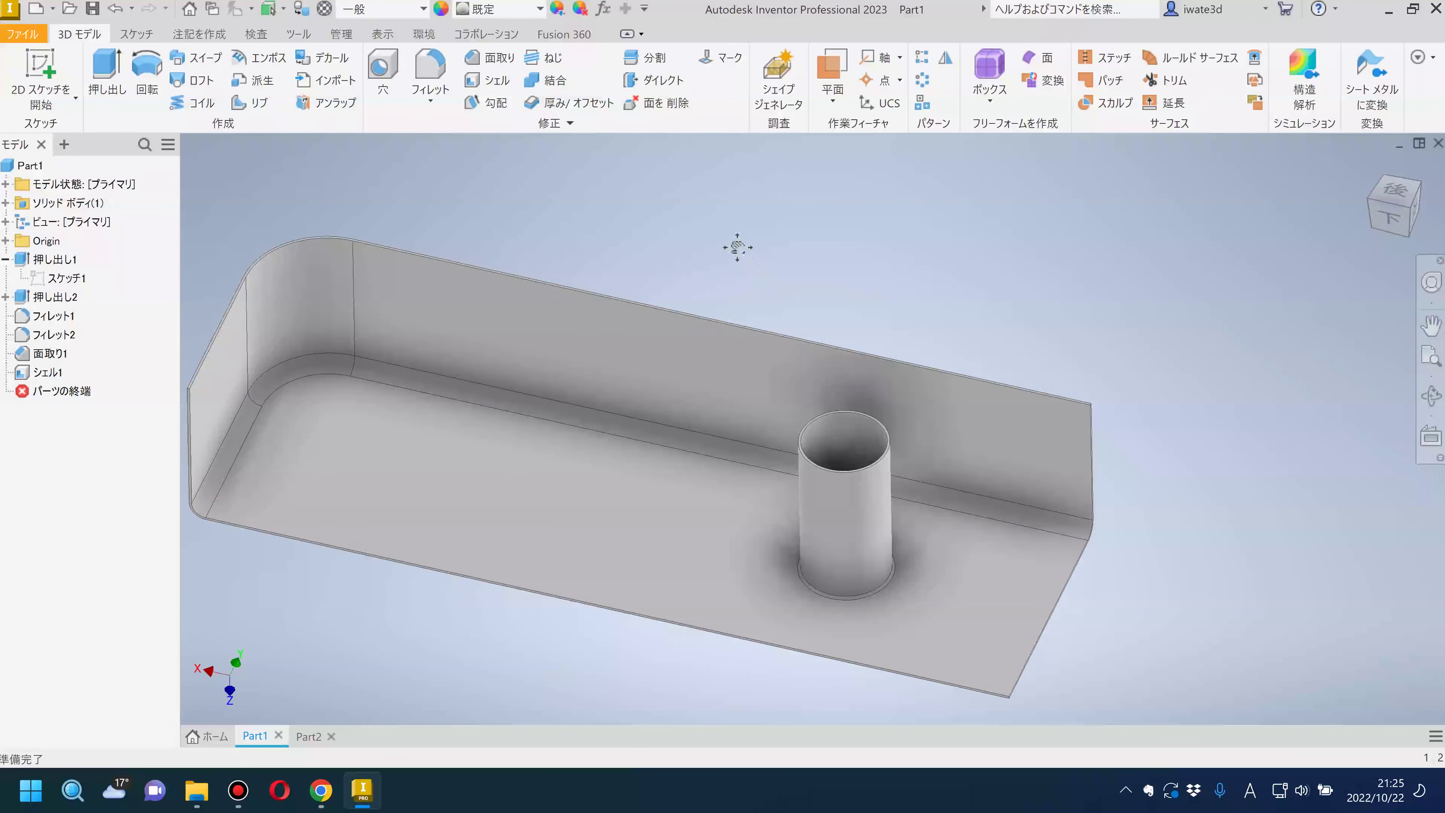
middle_drag(737, 247, 845, 246)
Review the available sketching, annotation, inspection, tools, management and display commands for the part
click(137, 34)
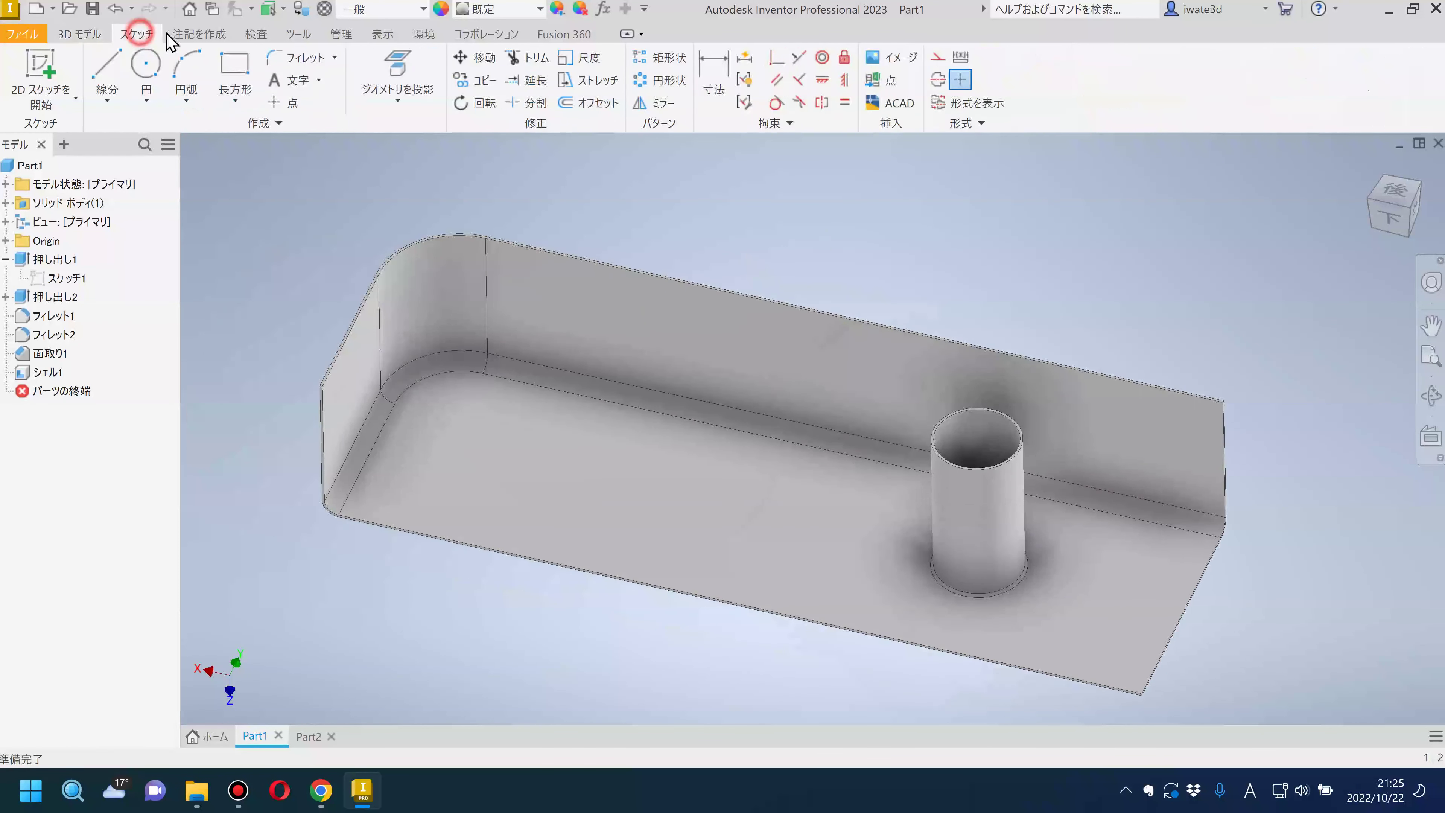
click(202, 36)
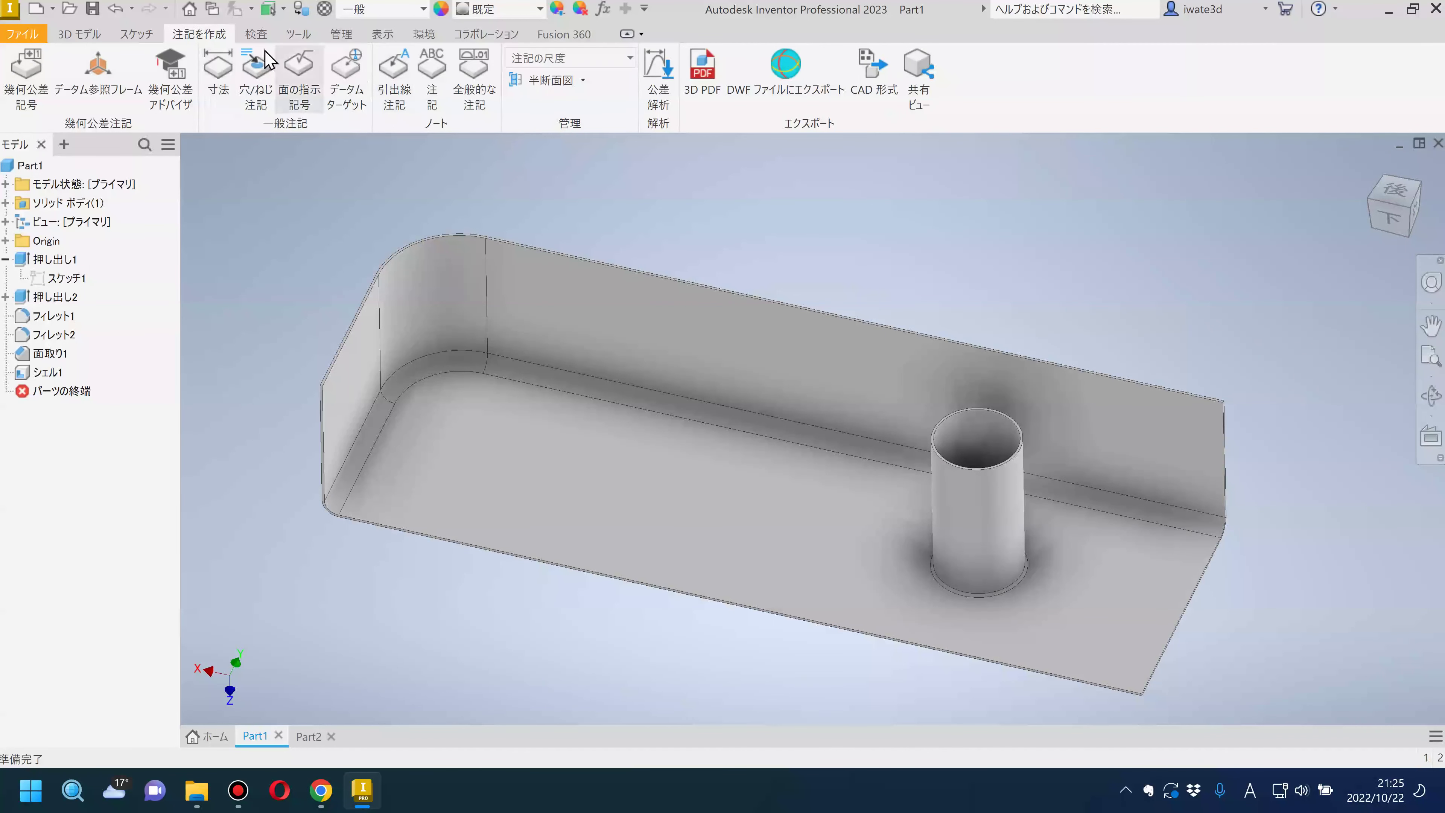
click(259, 34)
click(298, 34)
click(256, 34)
click(298, 34)
click(337, 36)
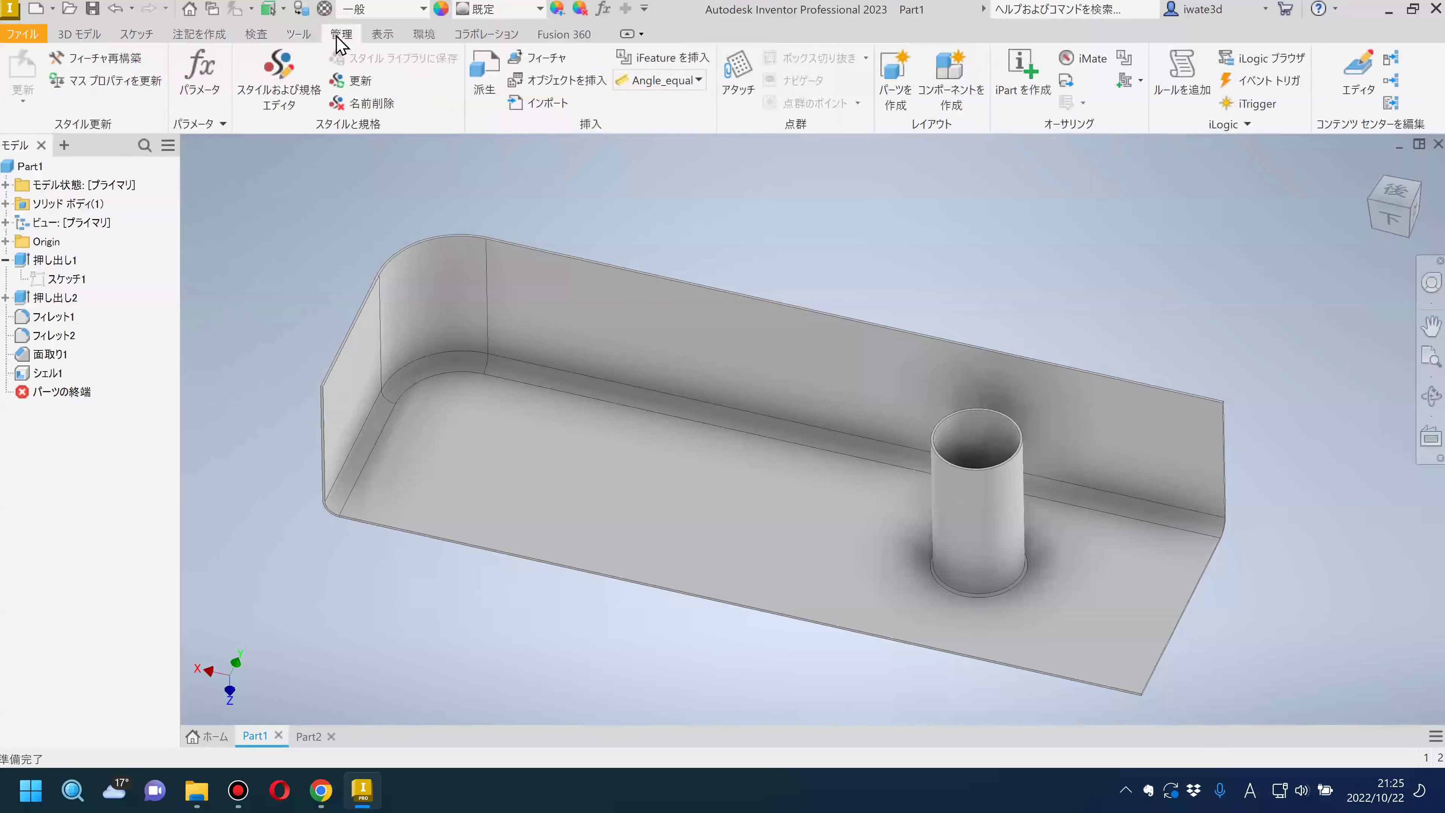
click(385, 35)
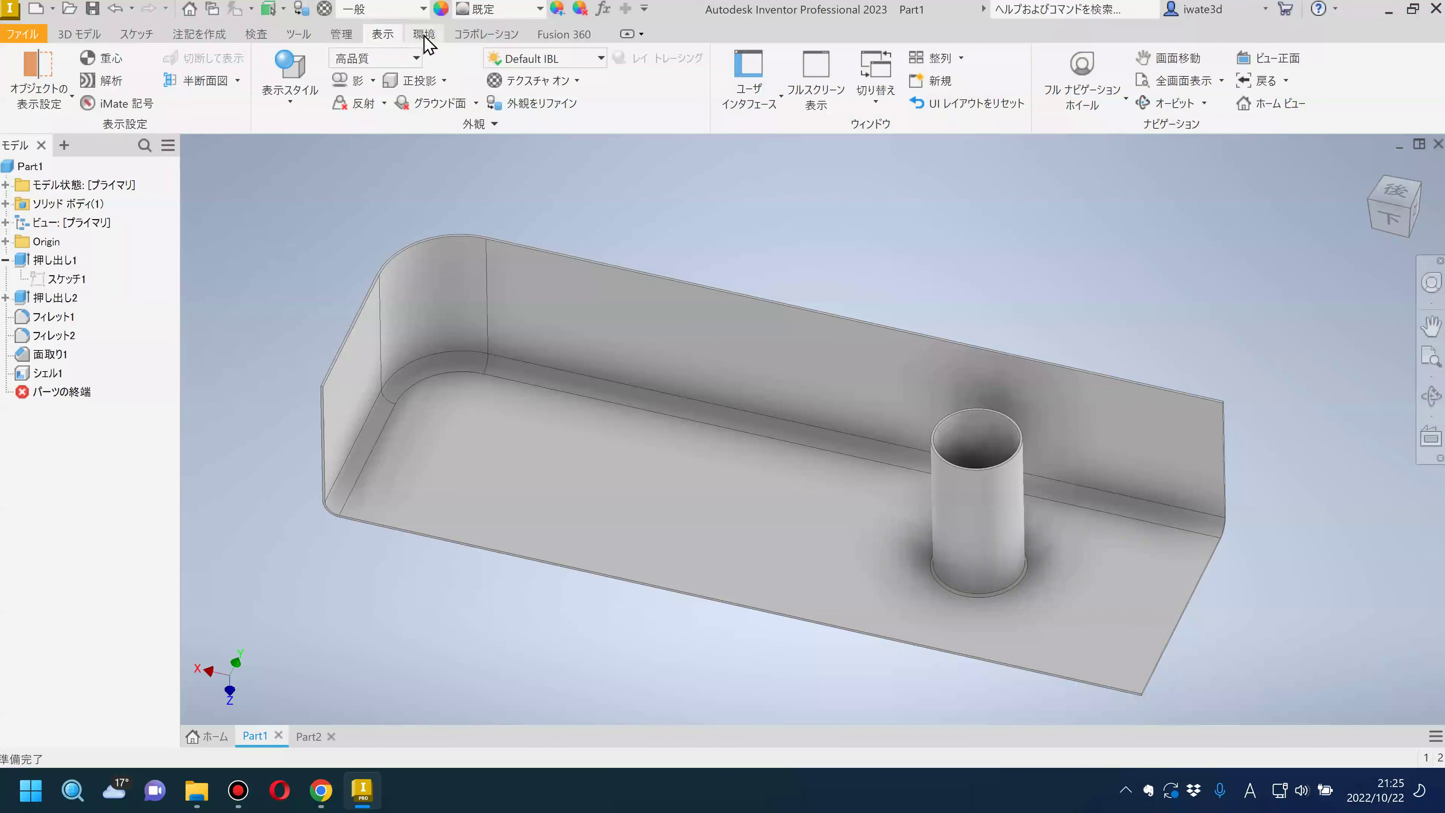
Try the Shaded visual style on the part and return it to Shaded with Edges
click(280, 106)
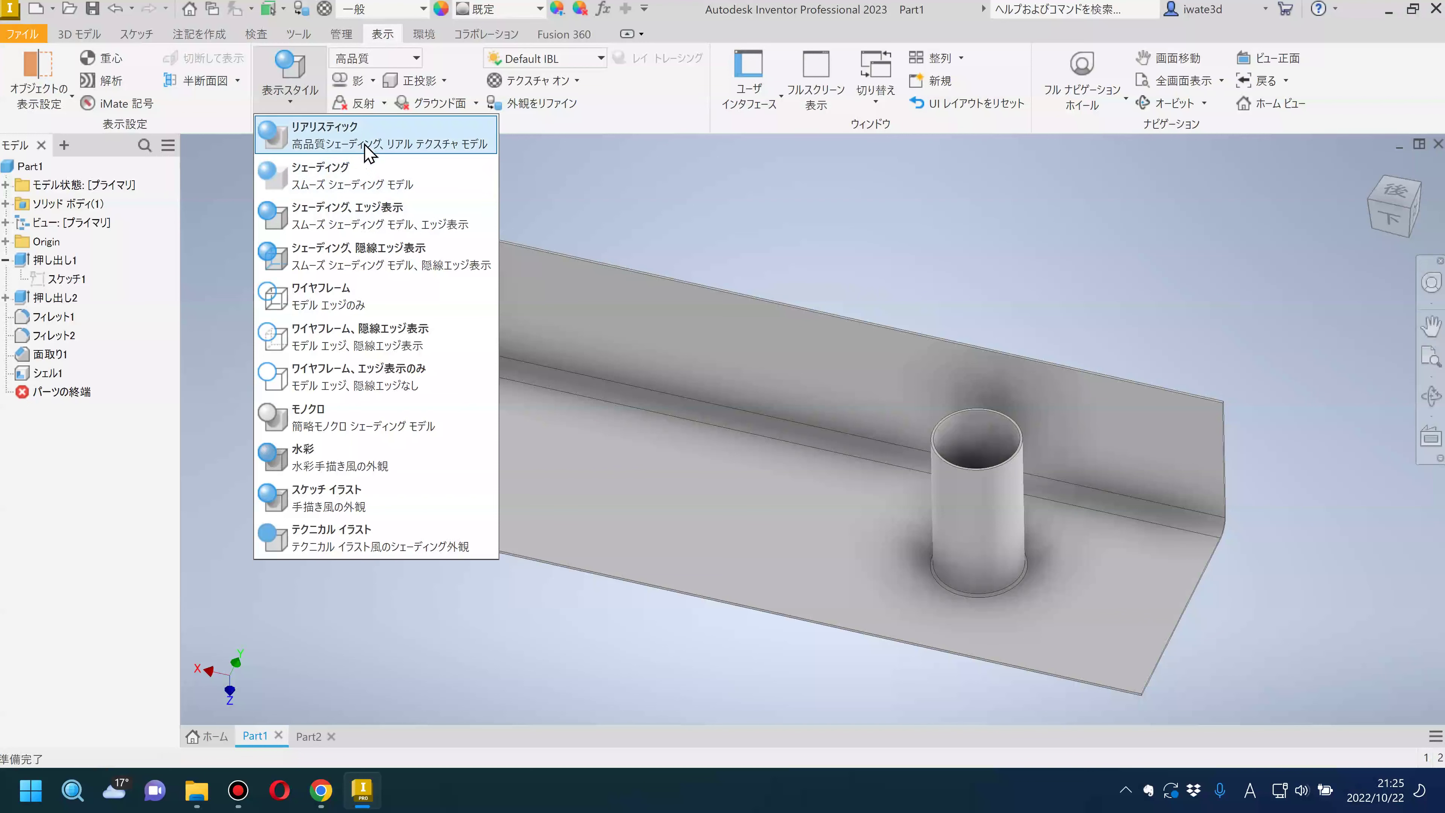
click(337, 185)
click(306, 112)
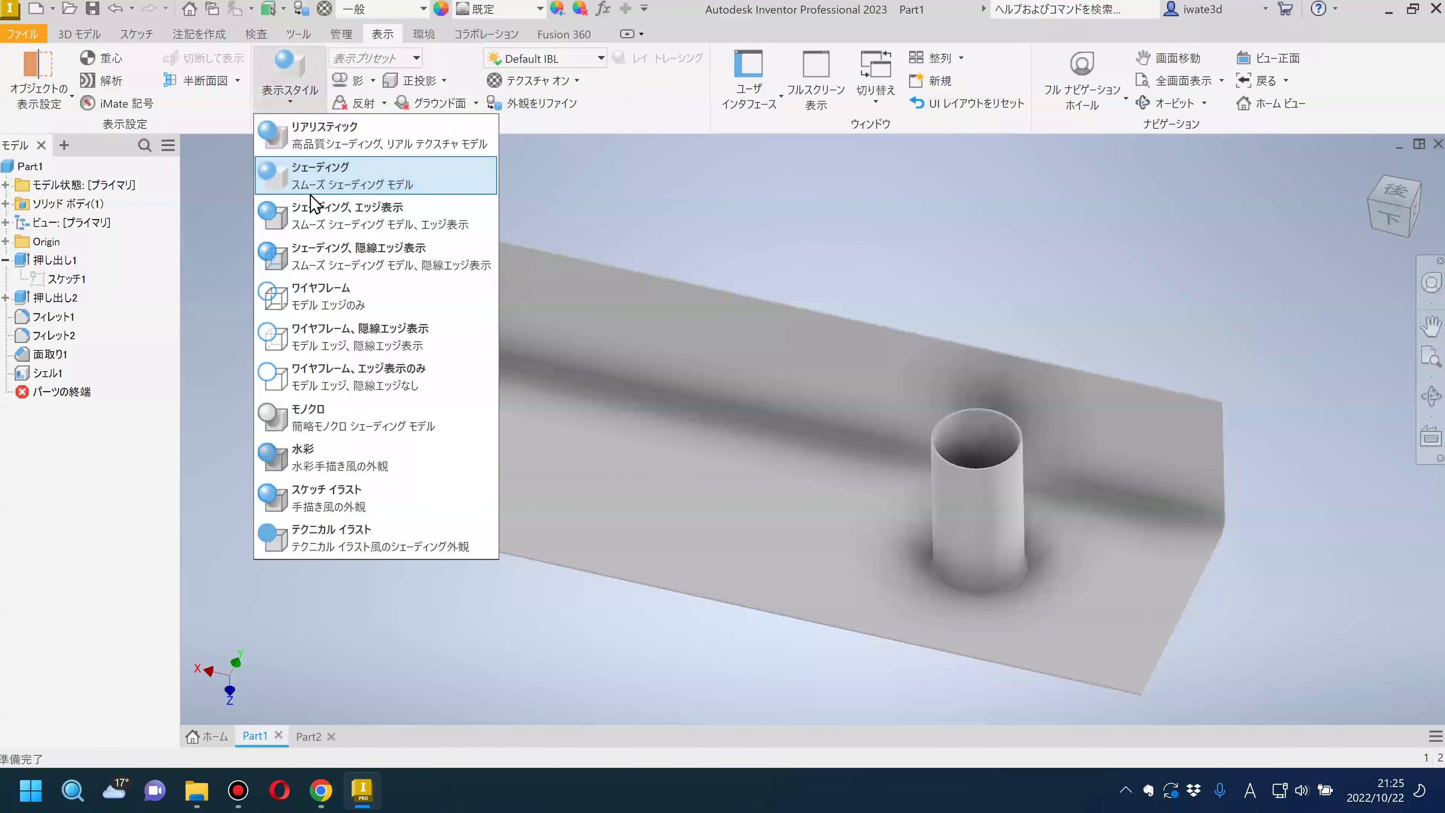
click(314, 214)
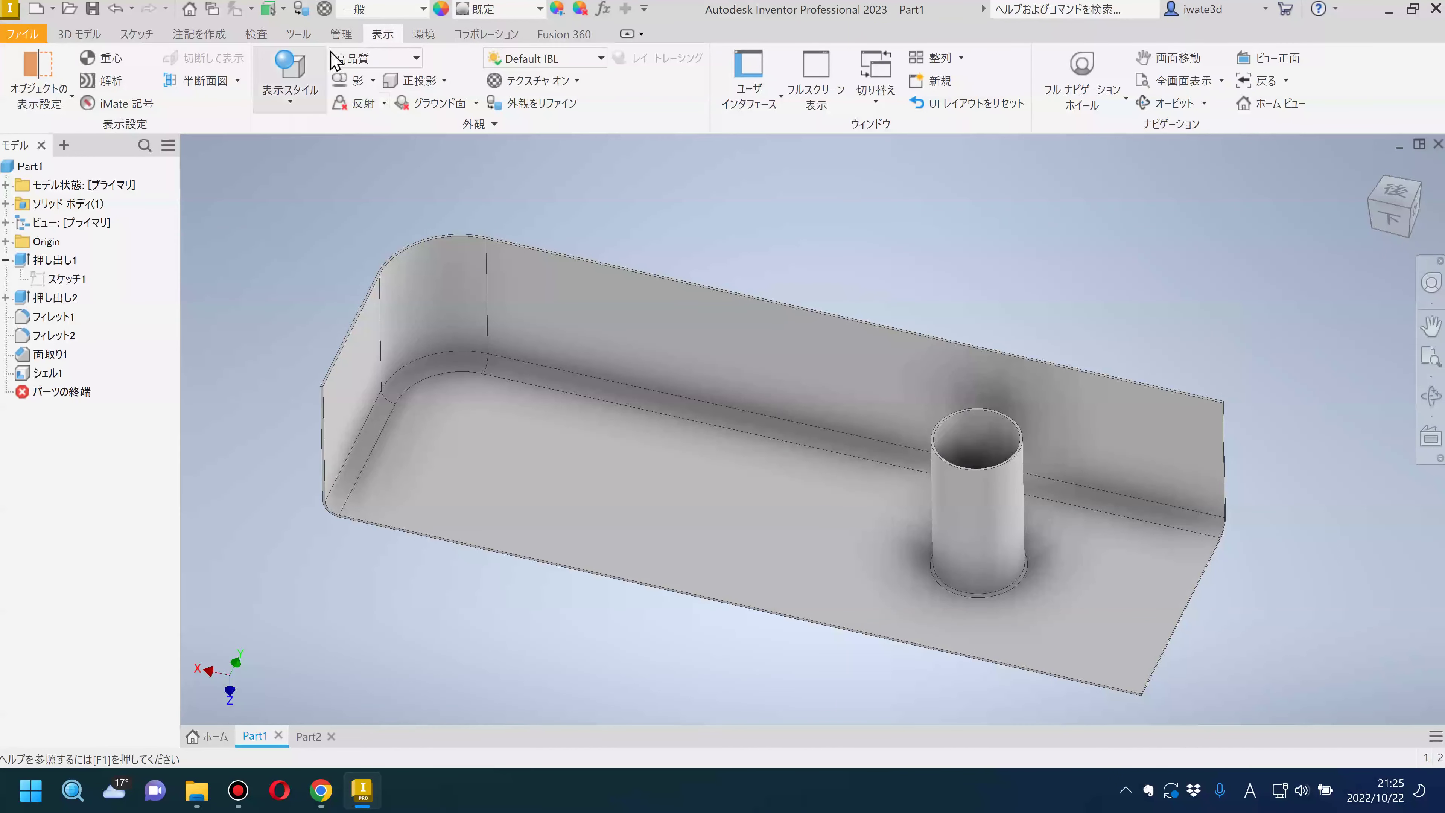
Review the section view options and the environment, collaboration and Fusion 360 commands, and return to the 3D modeling commands
click(239, 80)
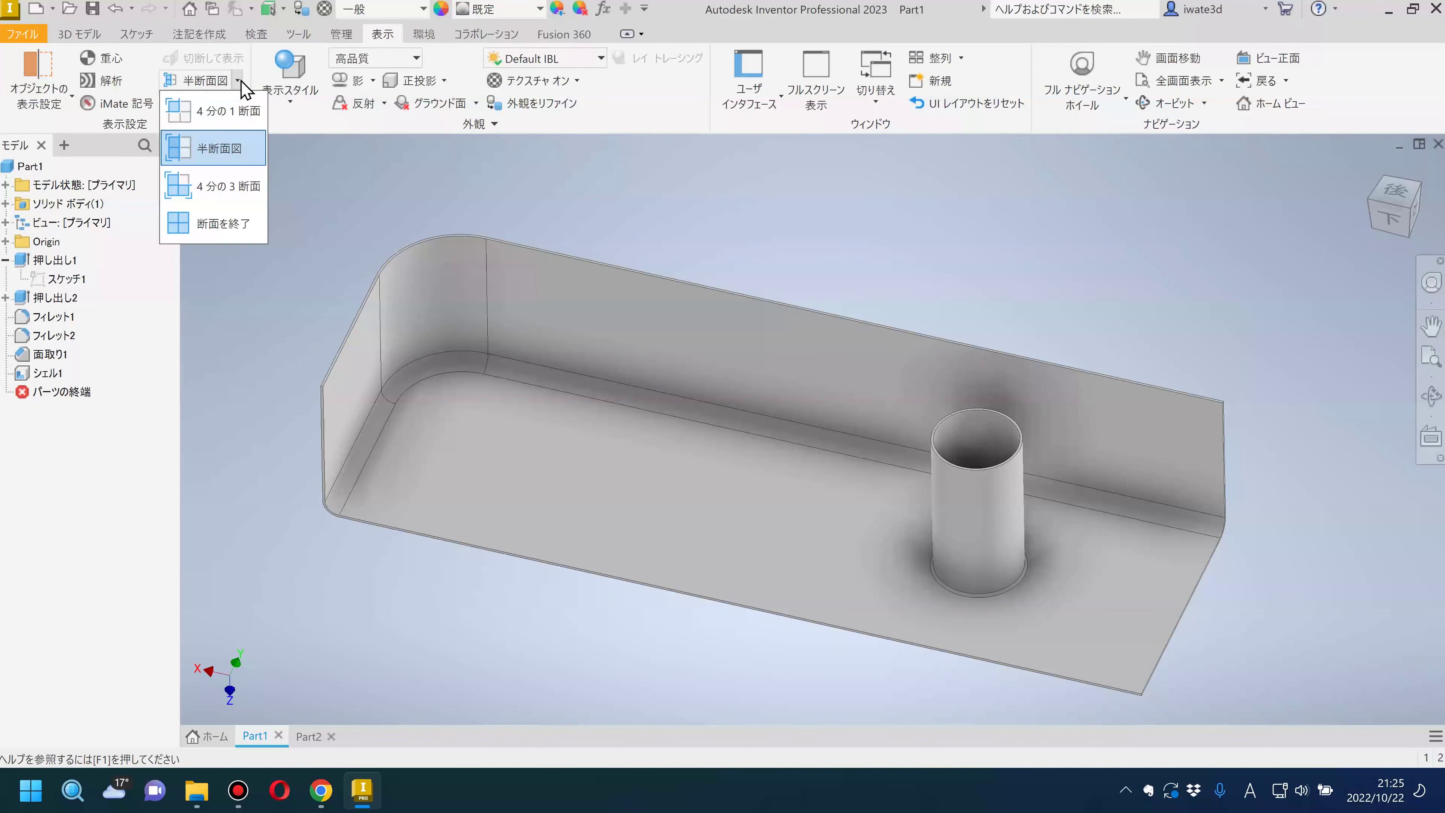
click(361, 232)
click(424, 34)
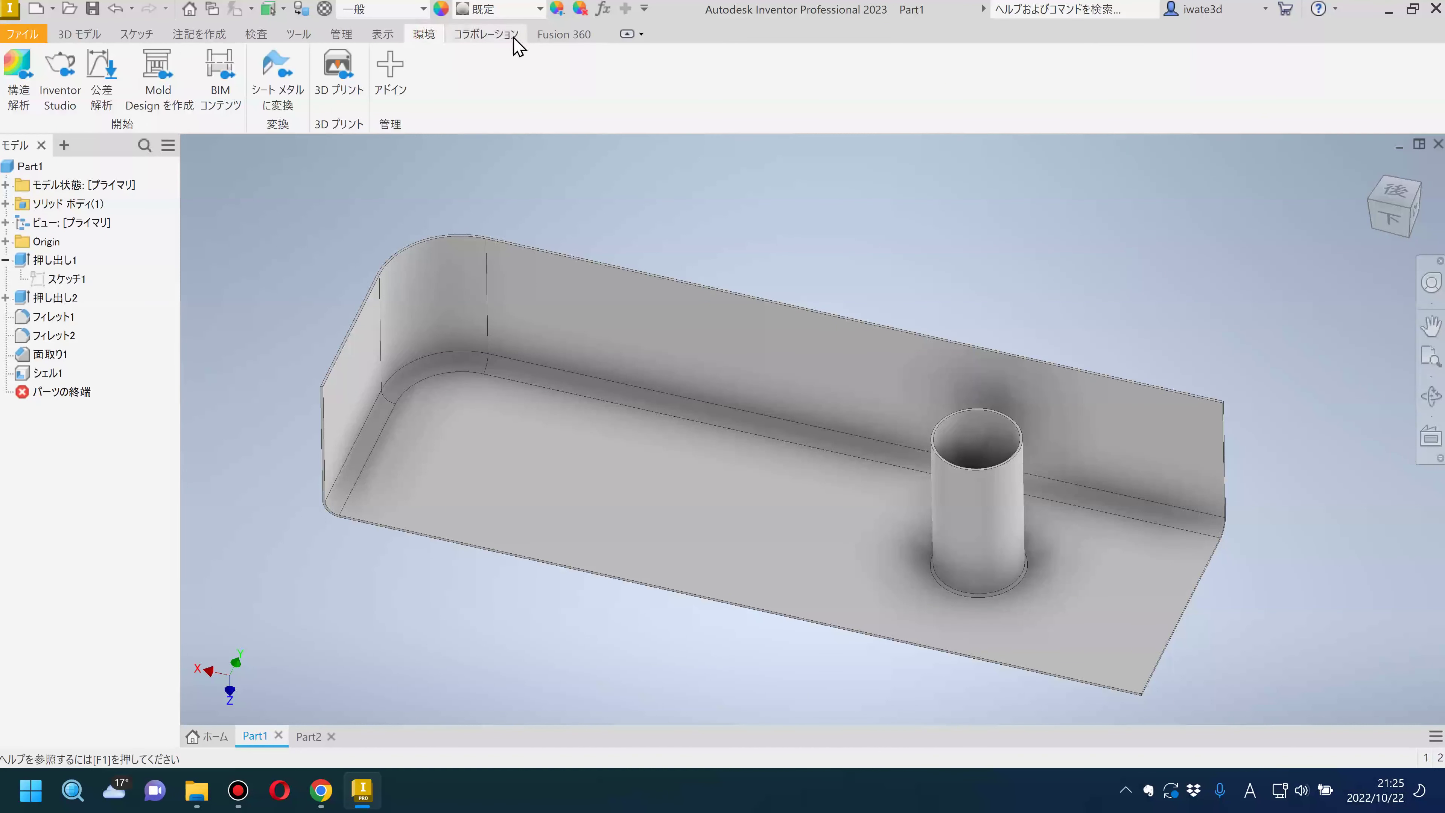
click(512, 37)
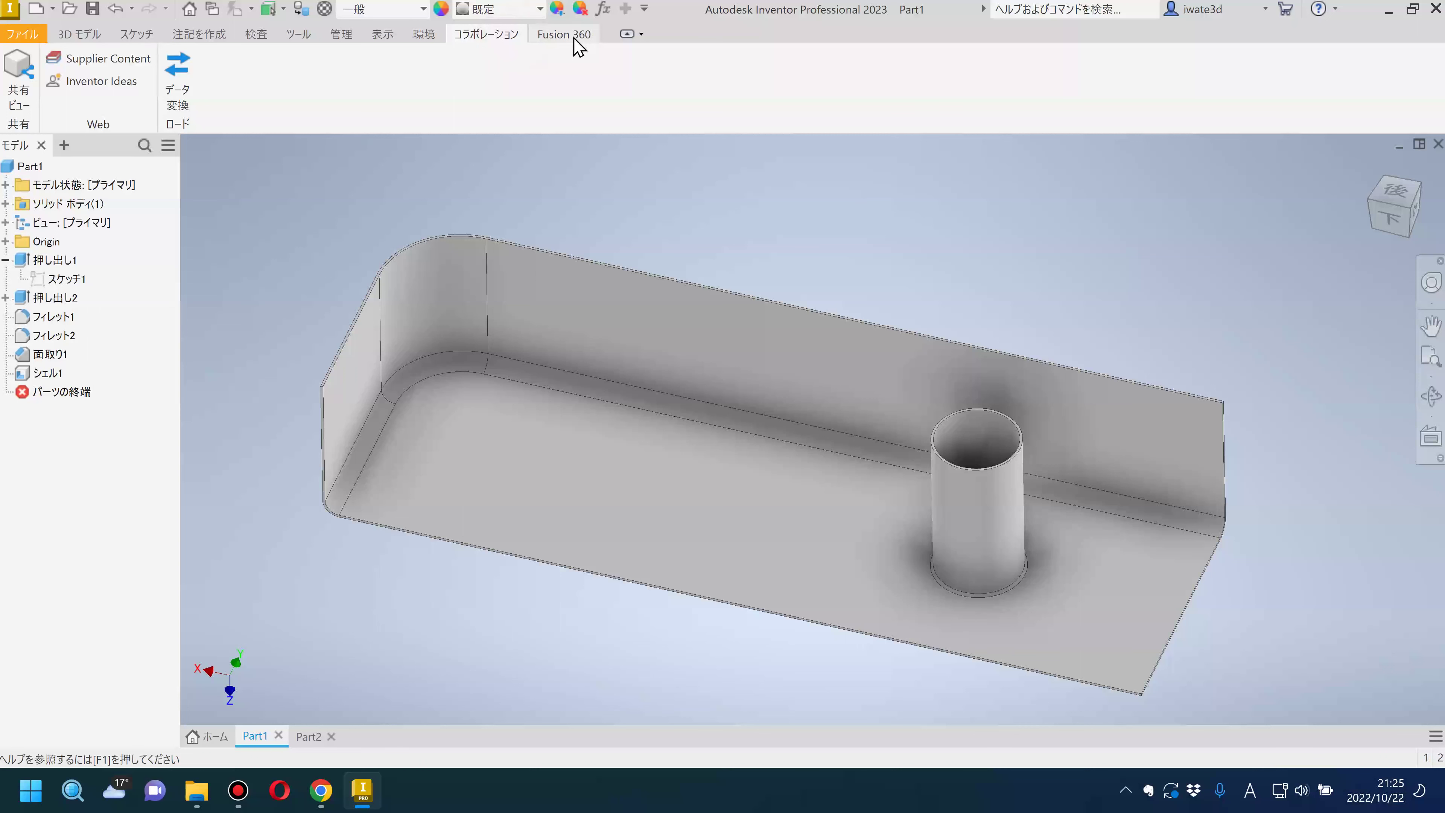
click(576, 45)
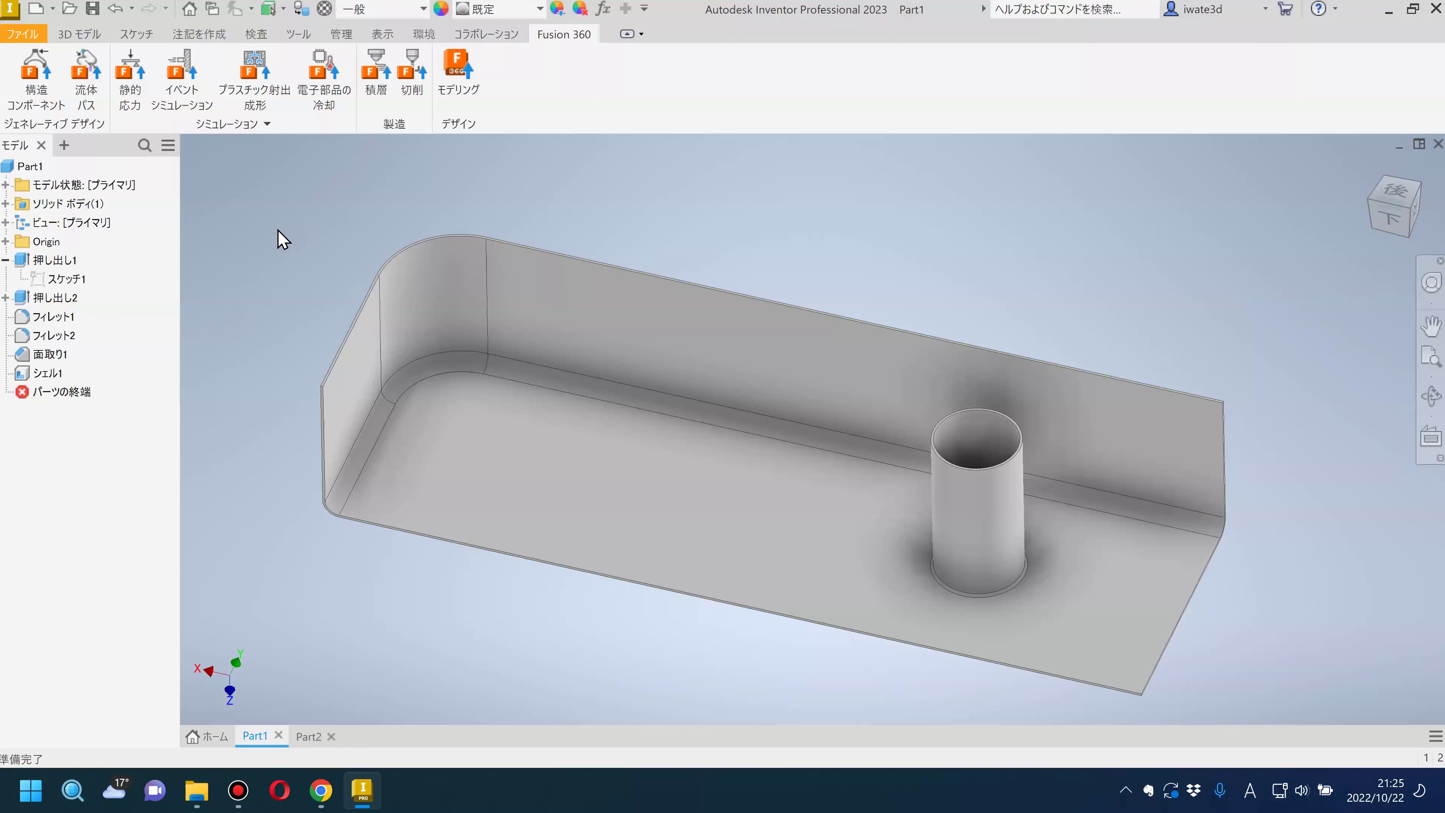
click(79, 33)
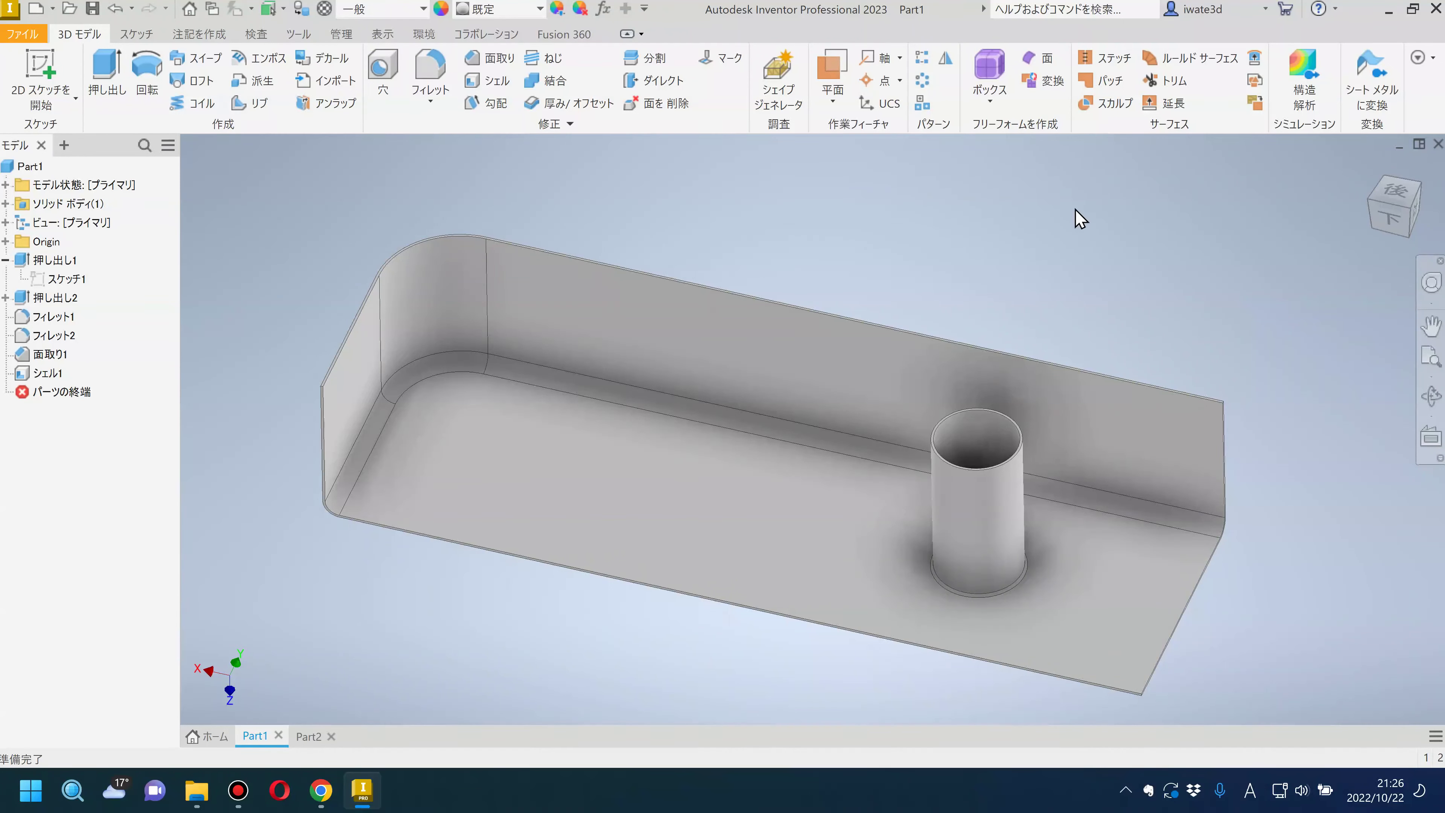
middle_drag(1134, 219, 1098, 184)
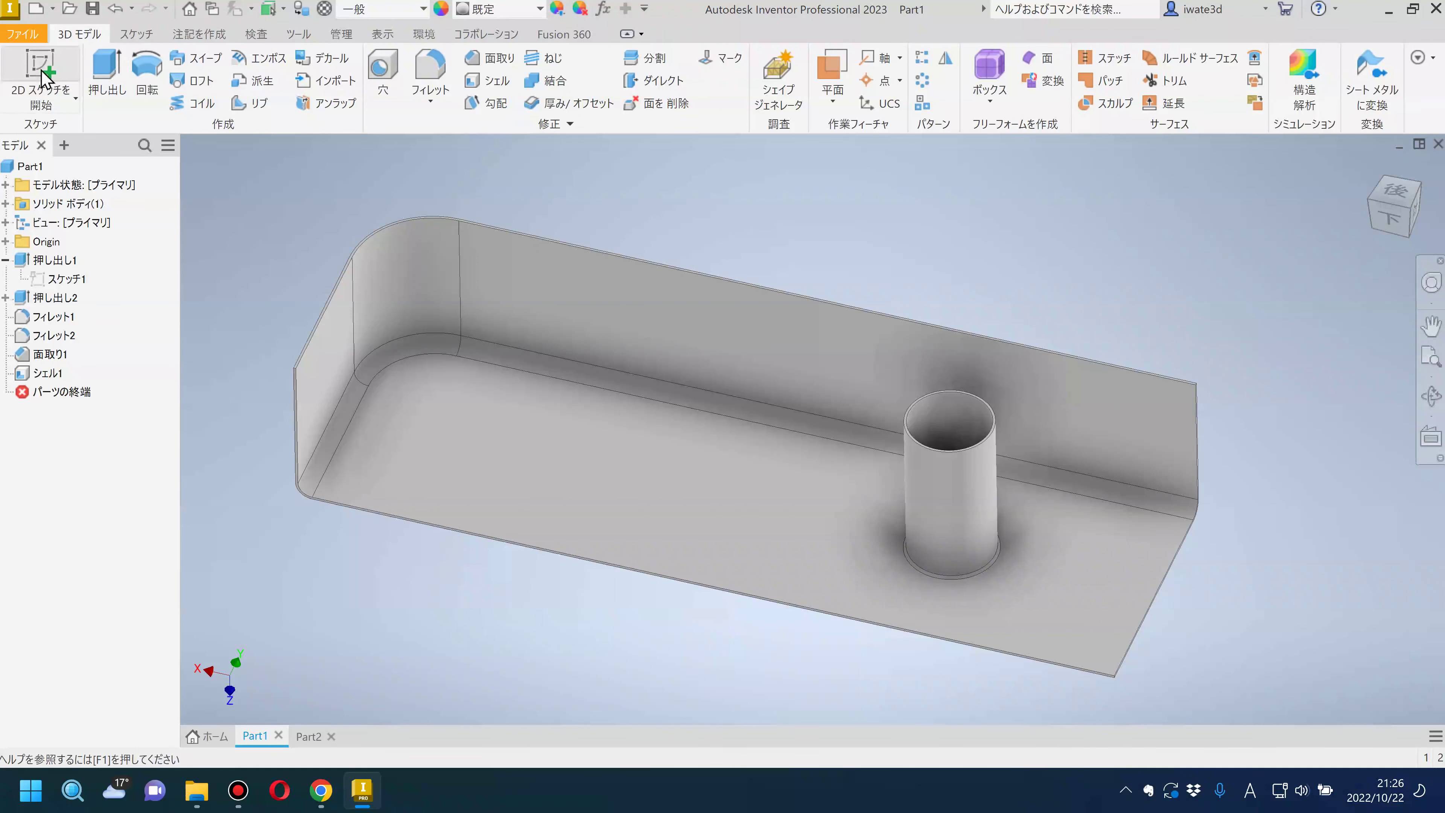
click(1001, 436)
scroll(953, 461, down, 5)
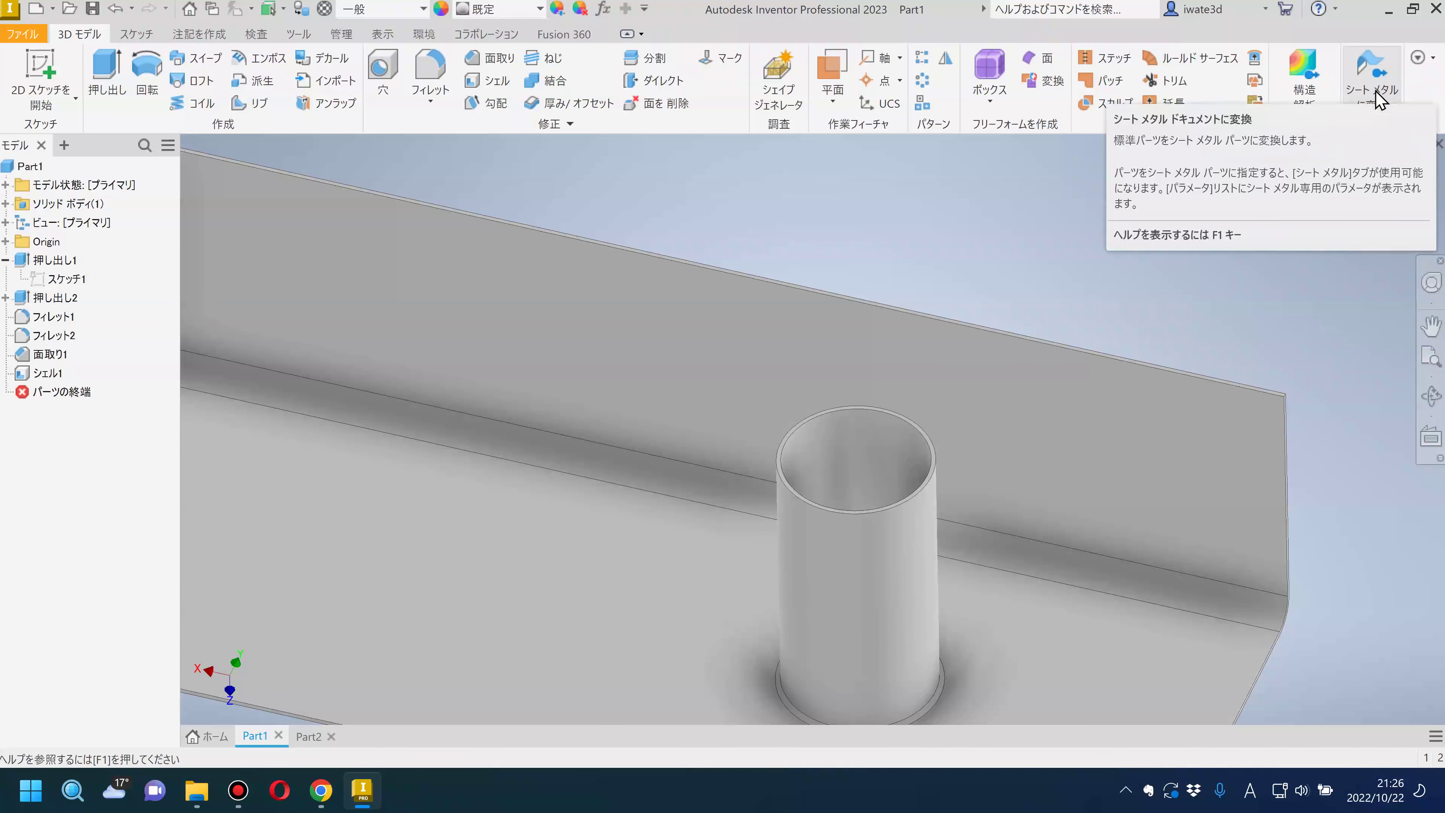
click(1075, 199)
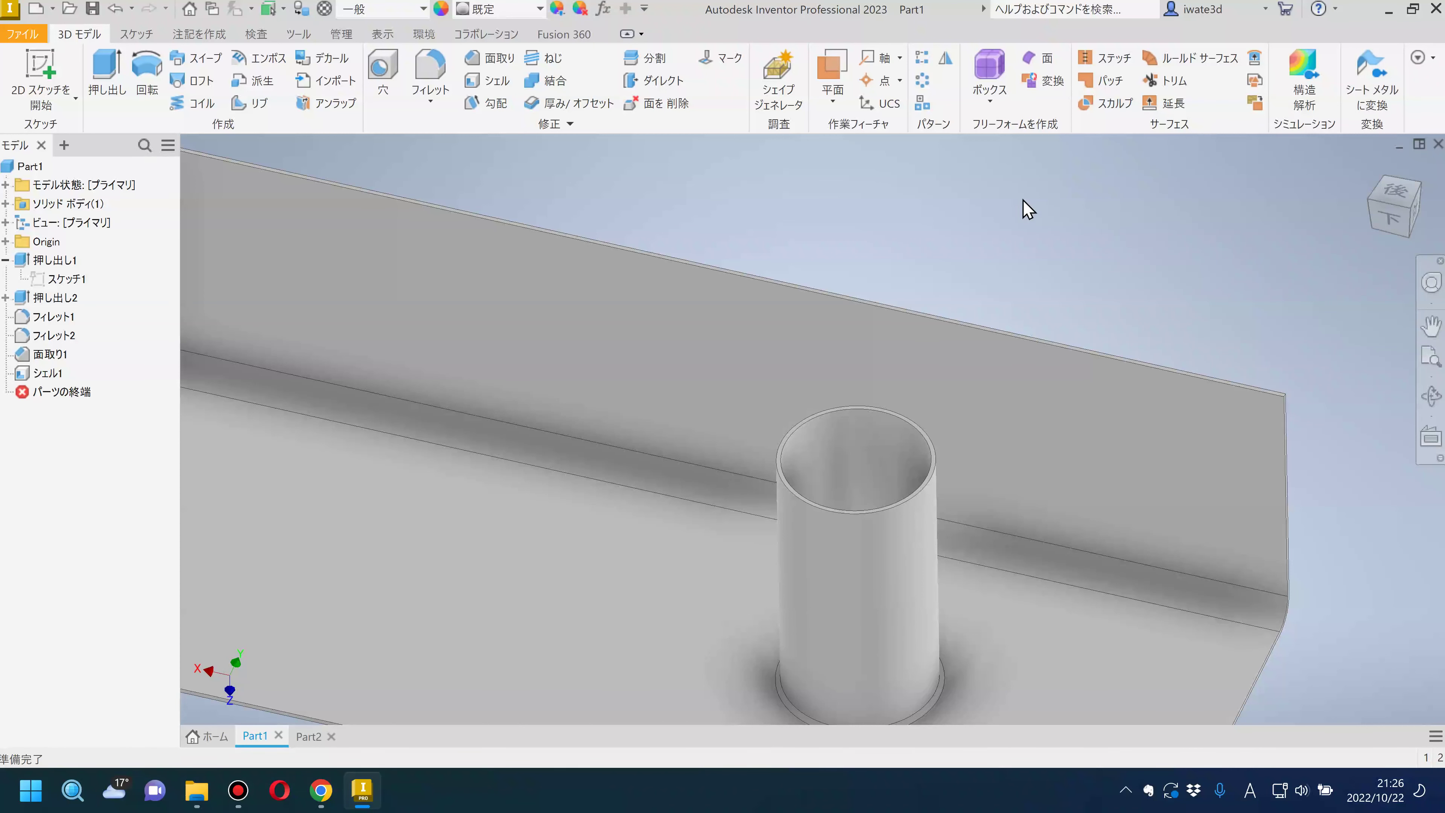
scroll(644, 200, down, 5)
mouse_move(751, 203)
shift+middle_down()
mouse_move(835, 307)
mouse_move(831, 293)
shift+middle_up()
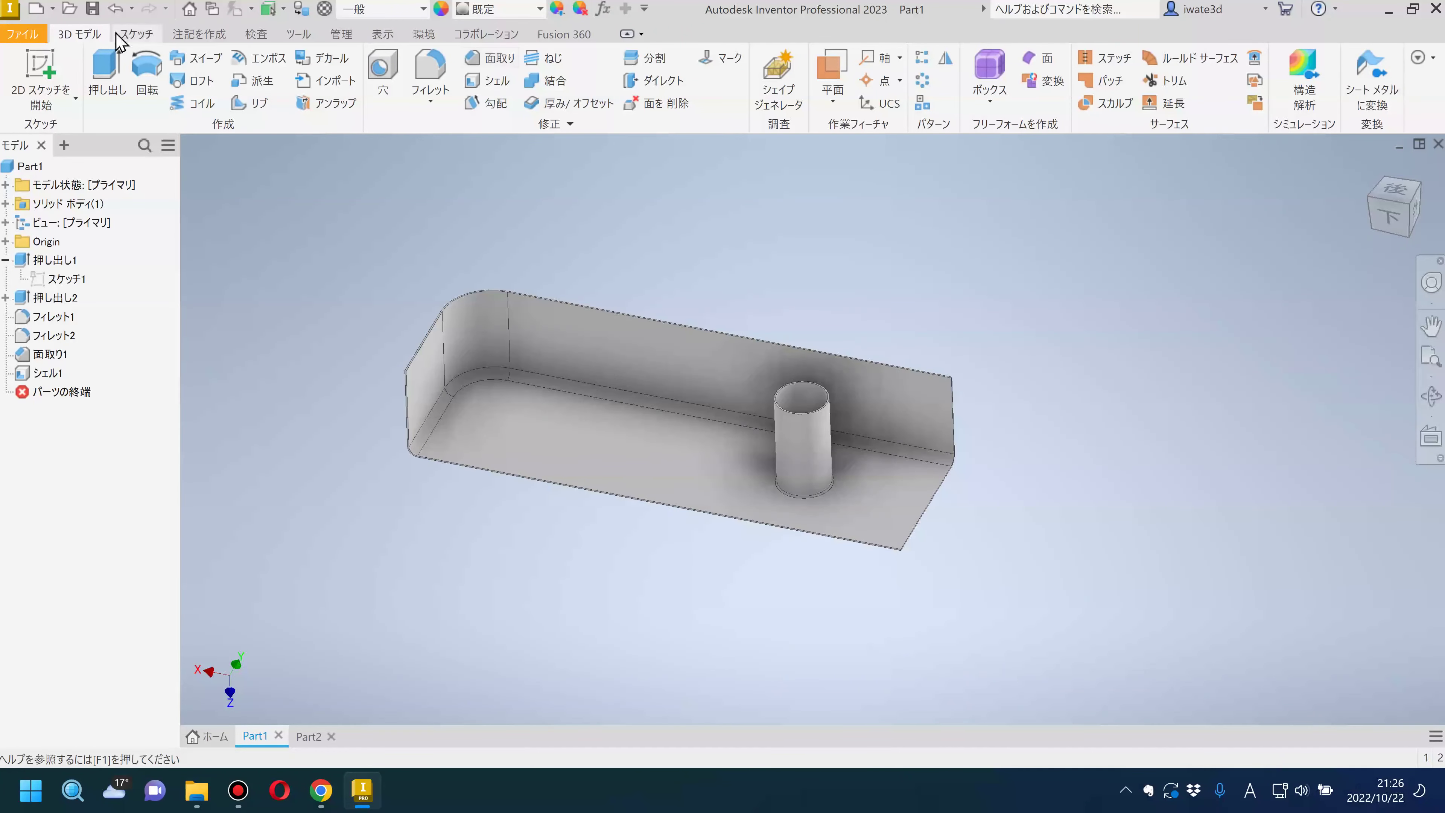
Create a new part and start a 2D sketch on the XY plane
click(38, 13)
double_click(621, 225)
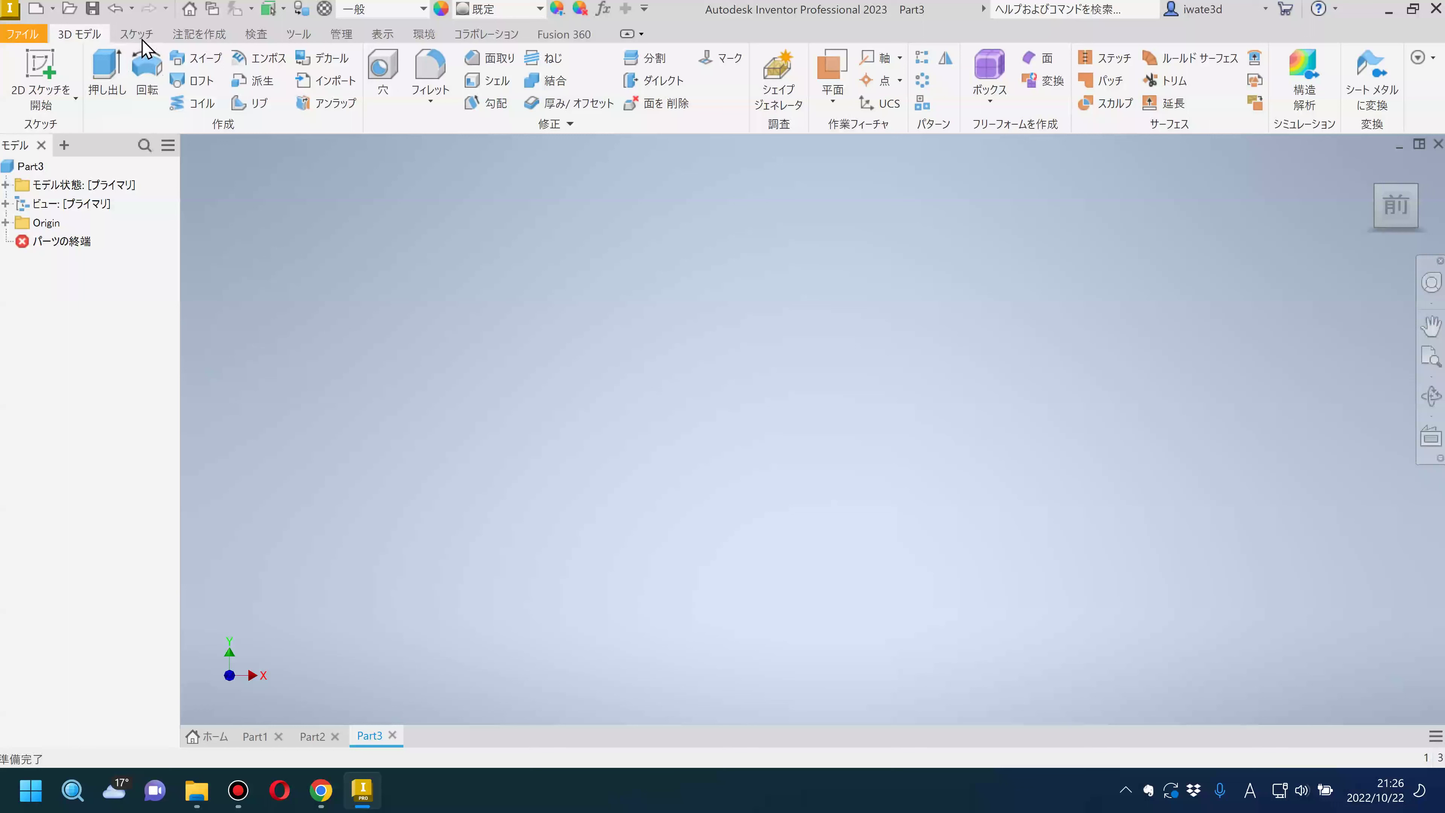
click(40, 71)
click(722, 240)
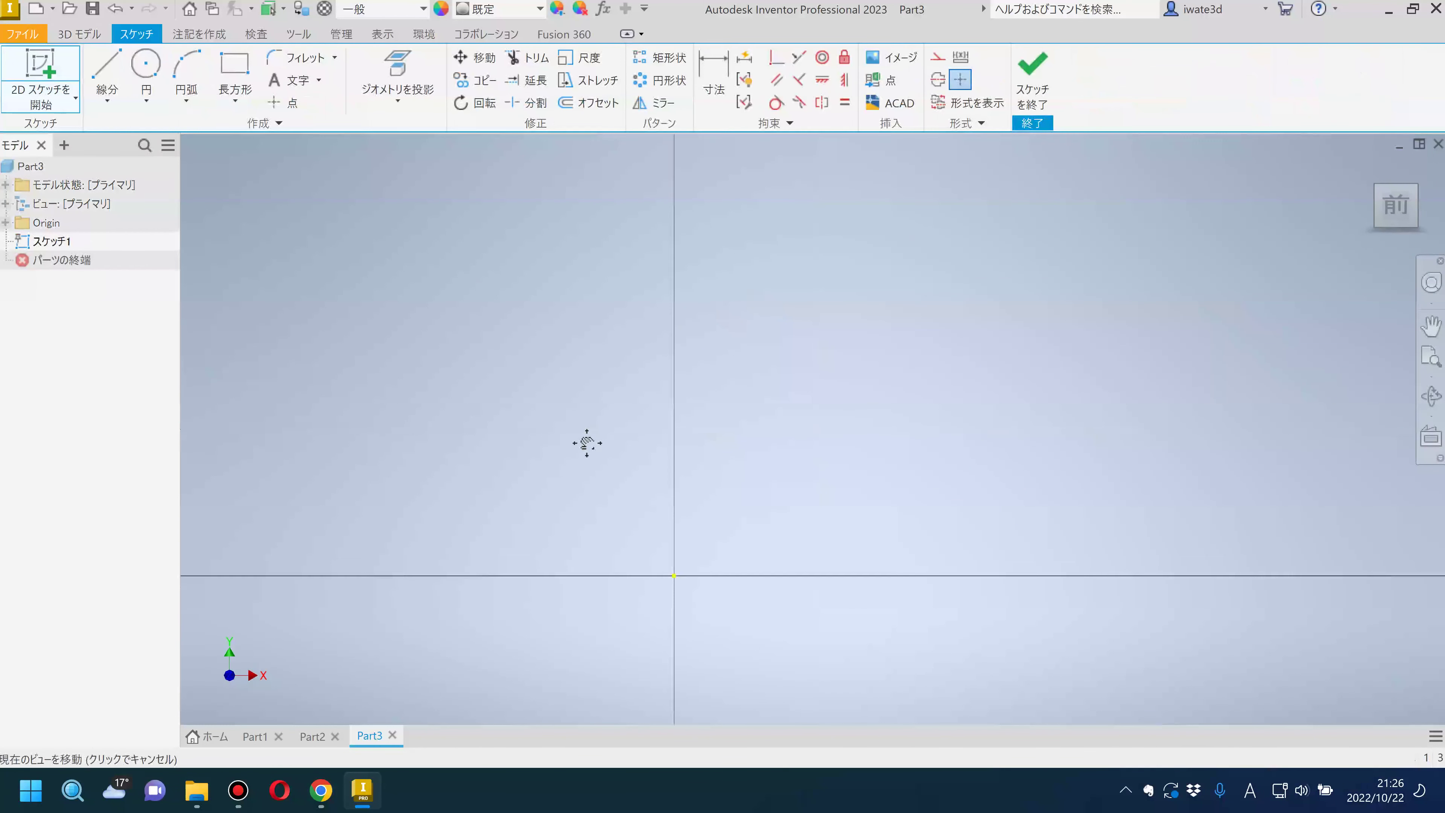
Draw a closed profile from the origin with a sloped shoulder, about 16 mm wide at the base, 6 mm wide on top and 20 mm high
click(104, 77)
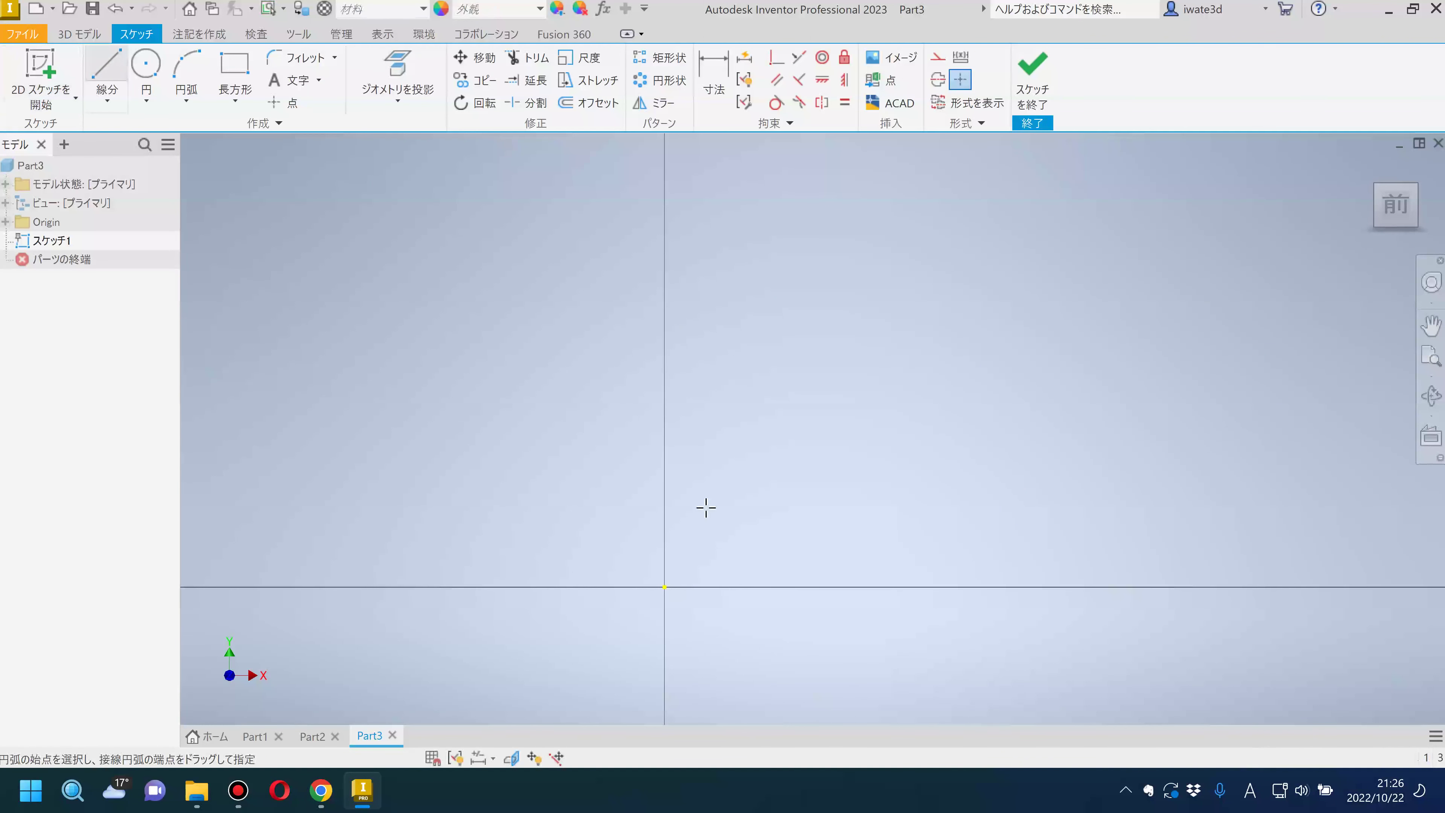
click(663, 587)
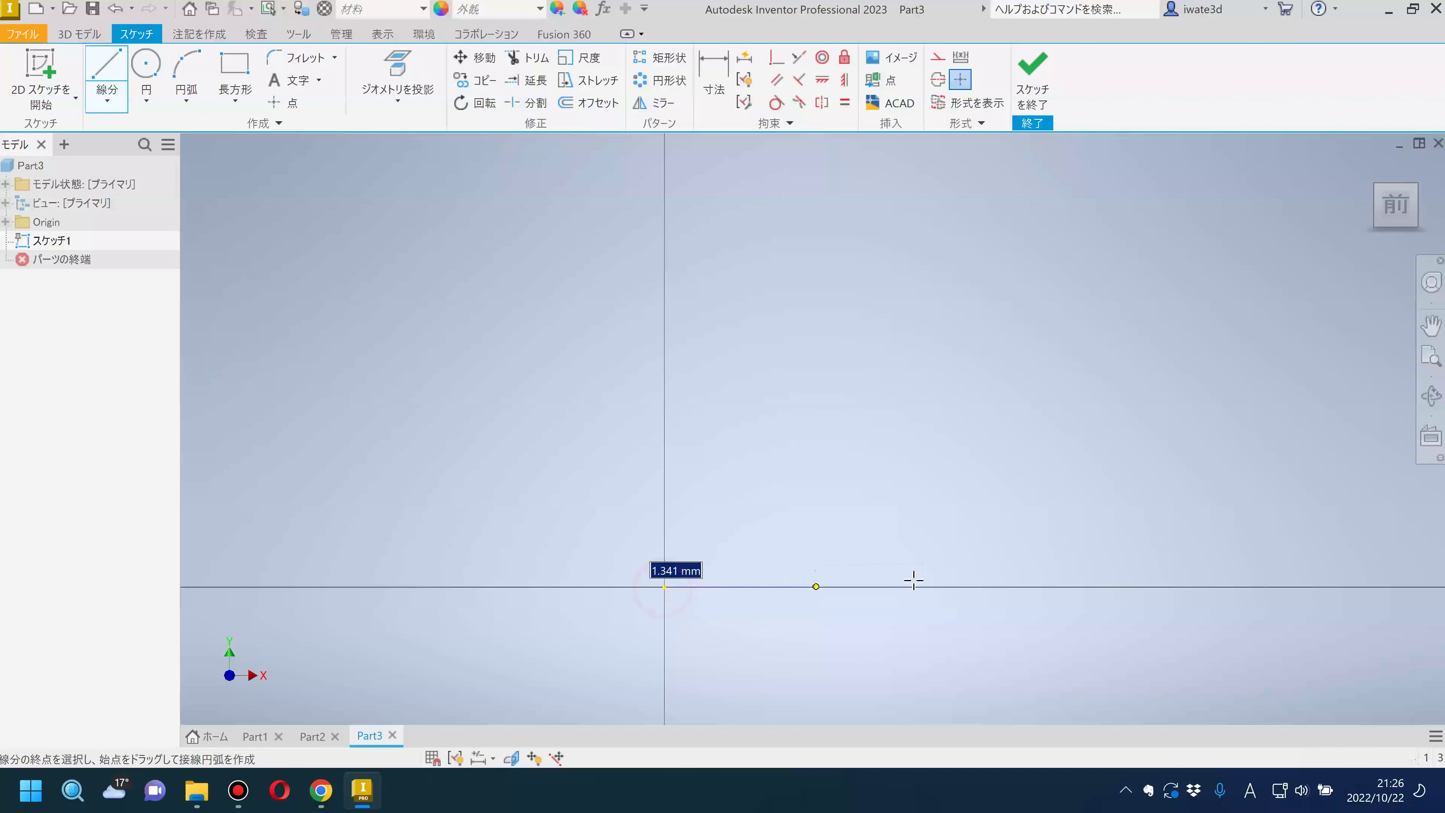
click(935, 587)
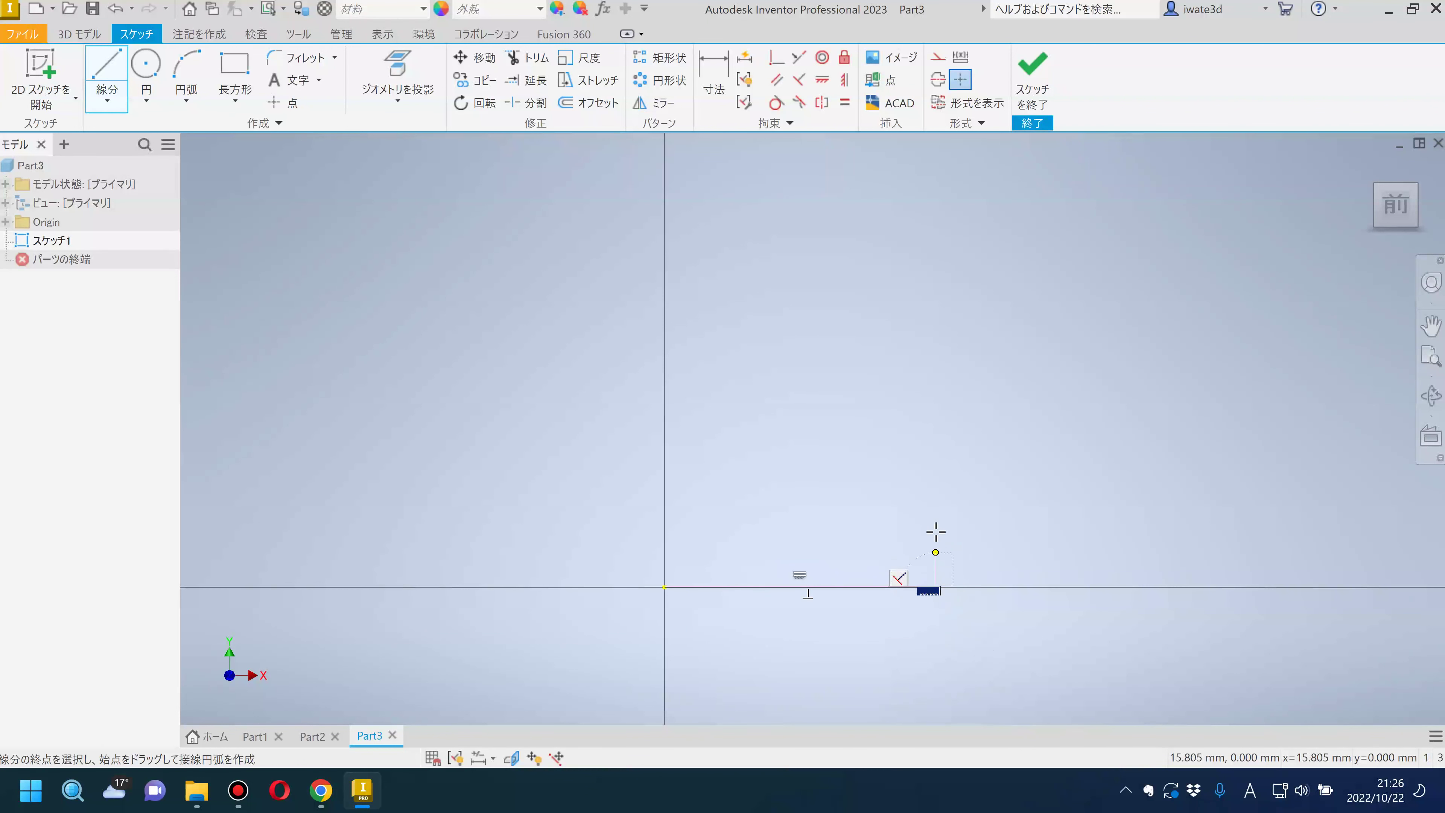
click(935, 523)
click(767, 453)
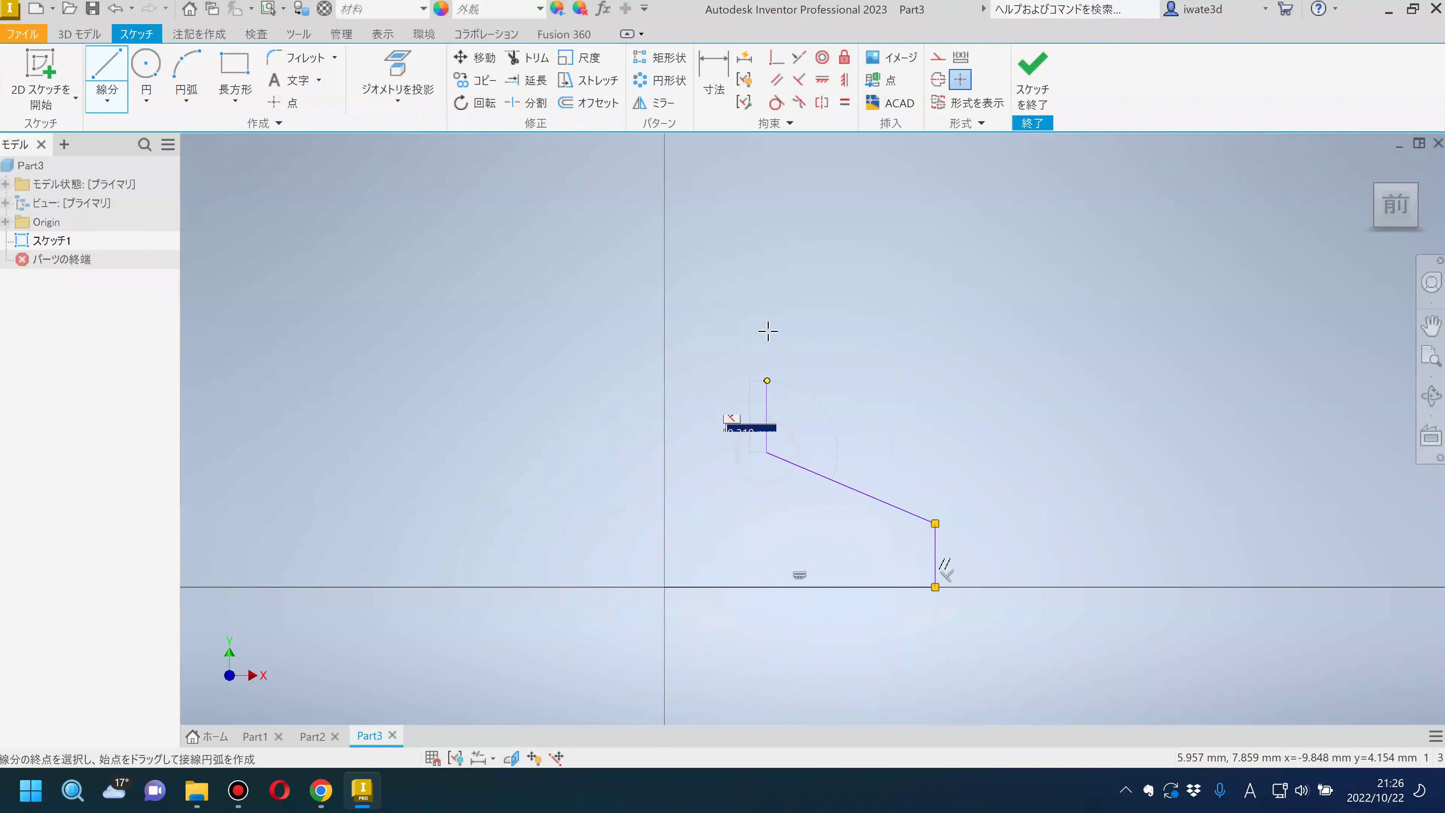
click(766, 246)
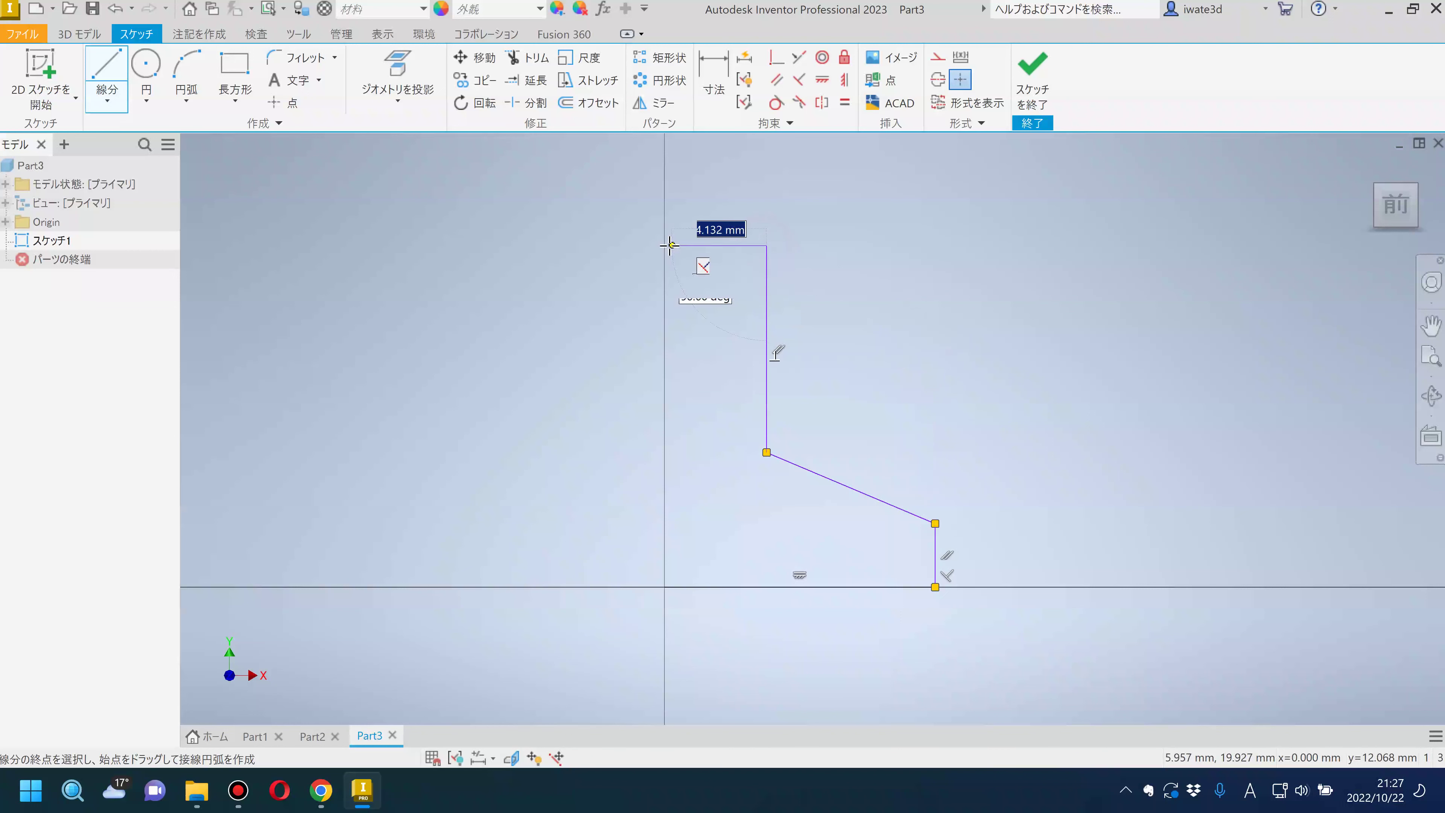
click(665, 266)
click(664, 587)
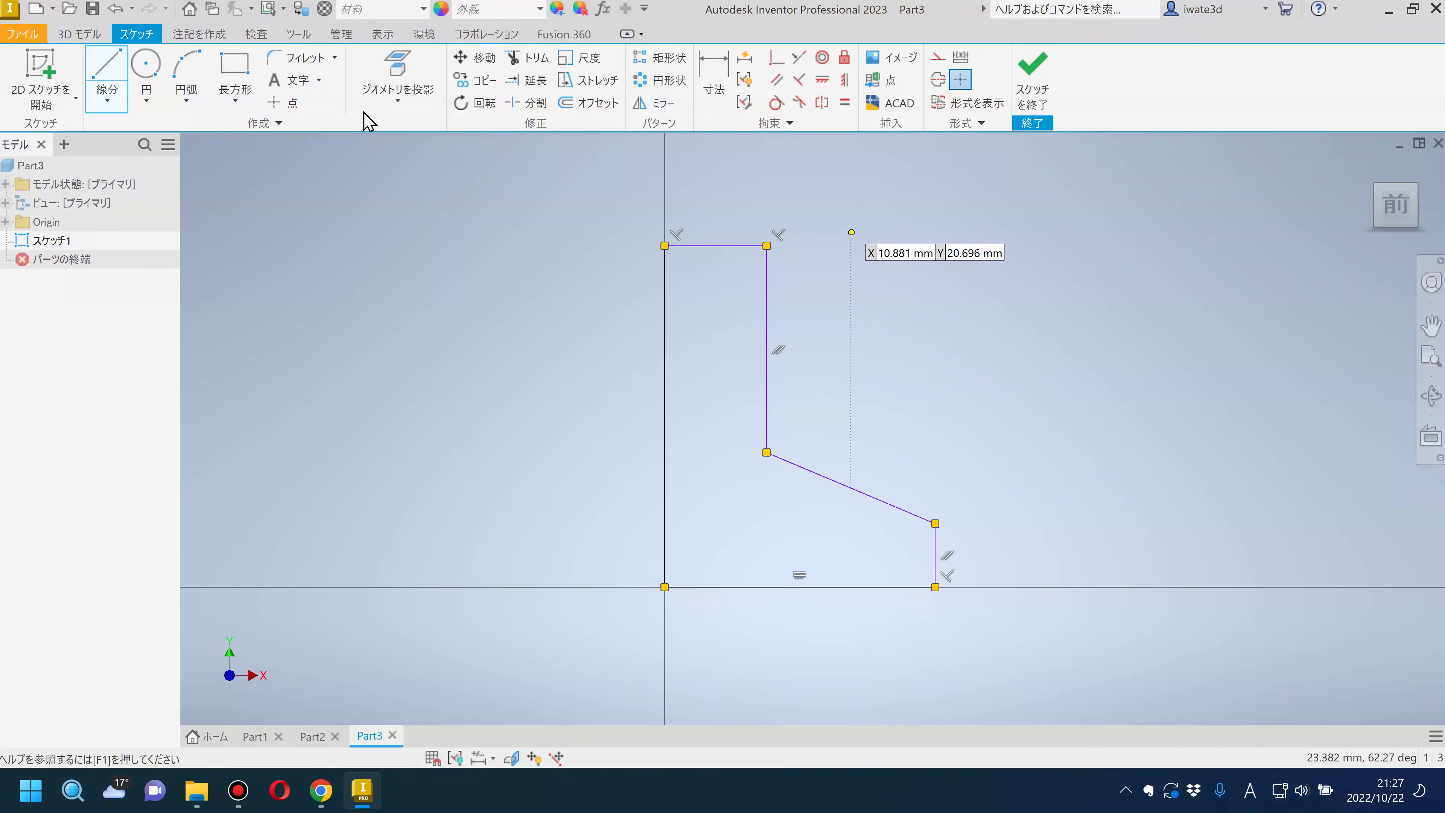
Dimension the profile's base width to 20 mm and its upper width to 10 mm
key(d)
click(733, 588)
click(736, 633)
text(20)
key(Return)
click(840, 368)
click(679, 272)
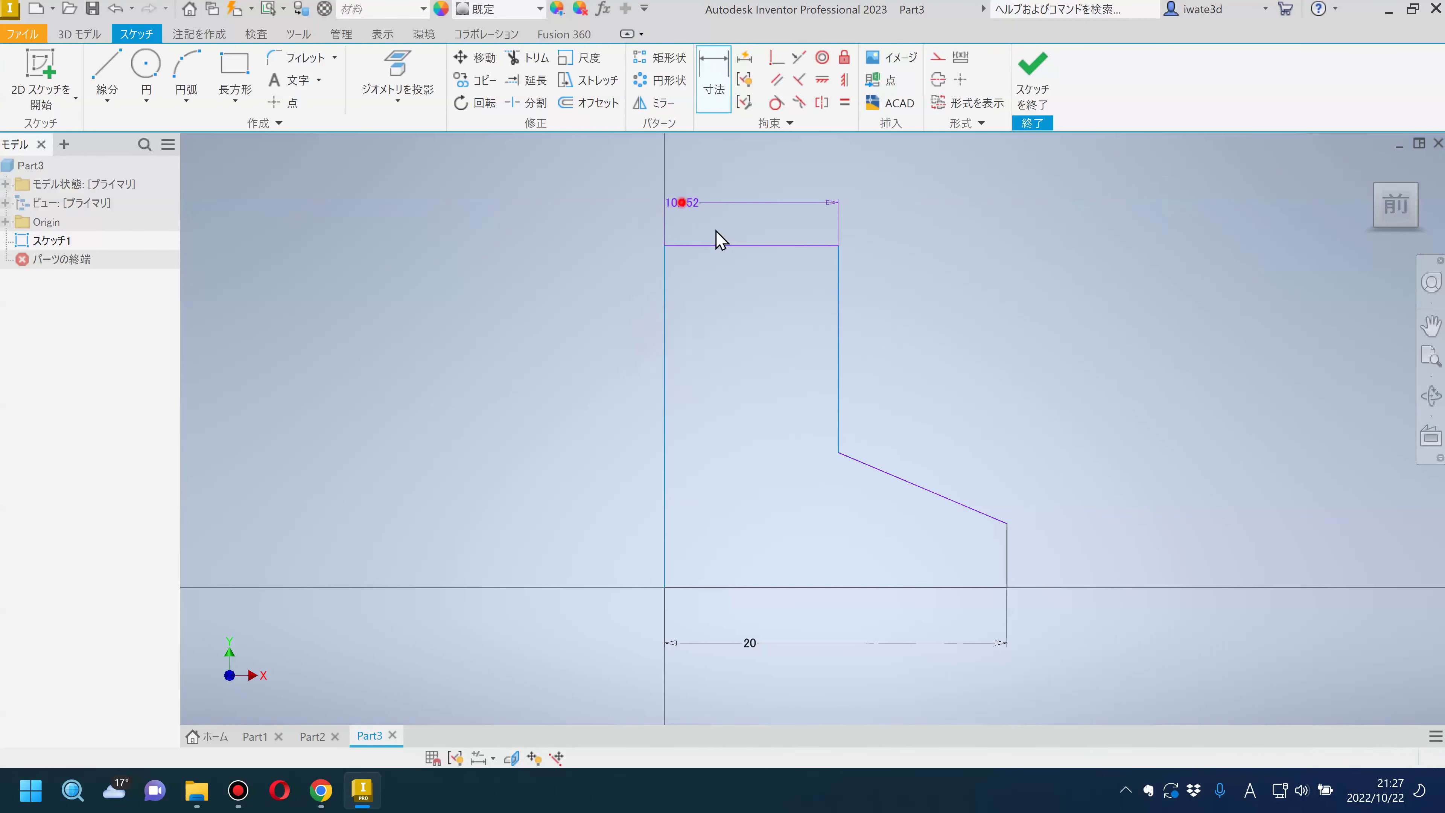
click(716, 236)
text(10)
key(Return)
Dimension the shoulder's slope to 25 degrees from the base line and the profile's overall height to 20 mm
click(887, 476)
click(879, 586)
click(894, 555)
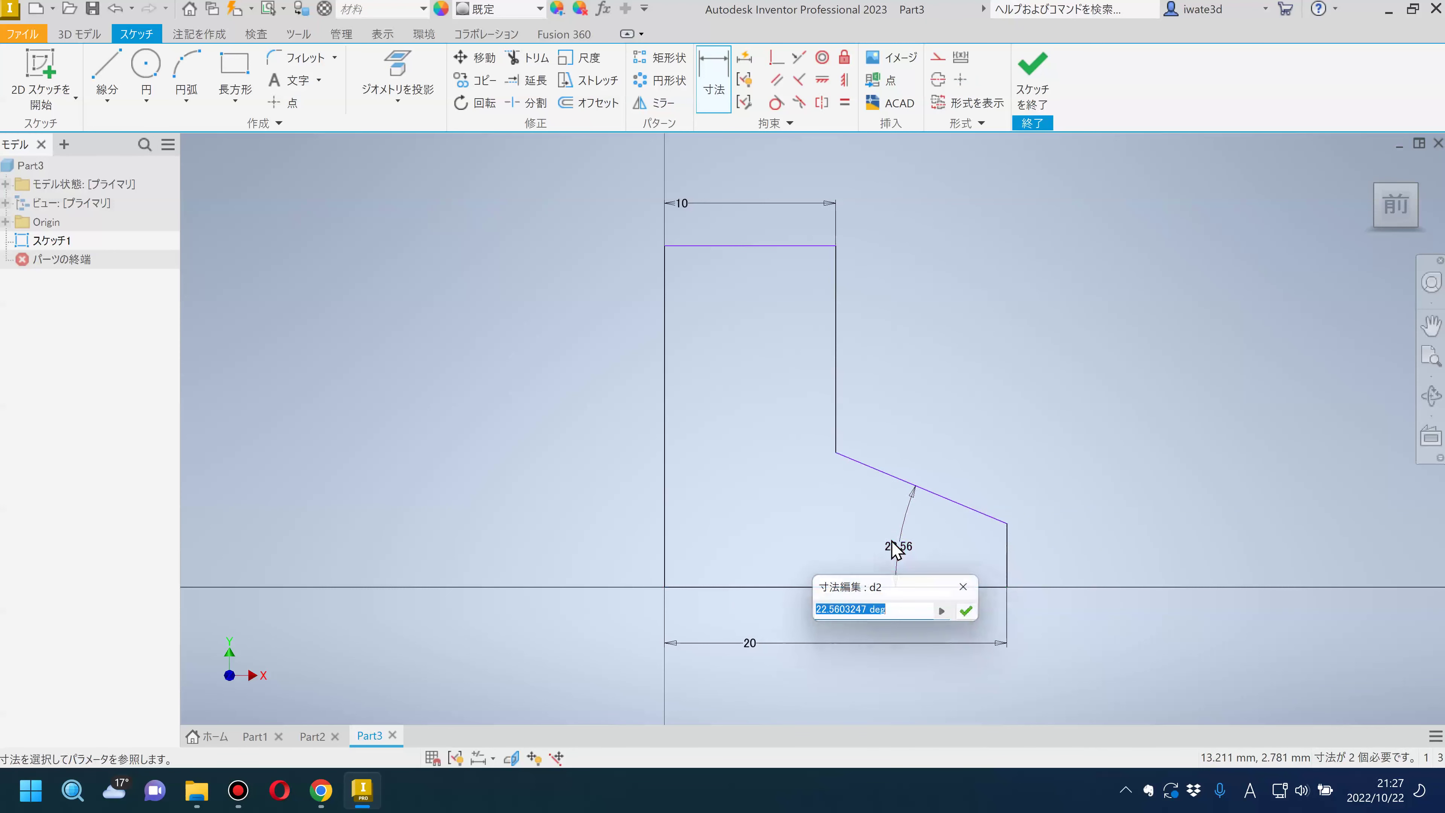
text(25)
key(Return)
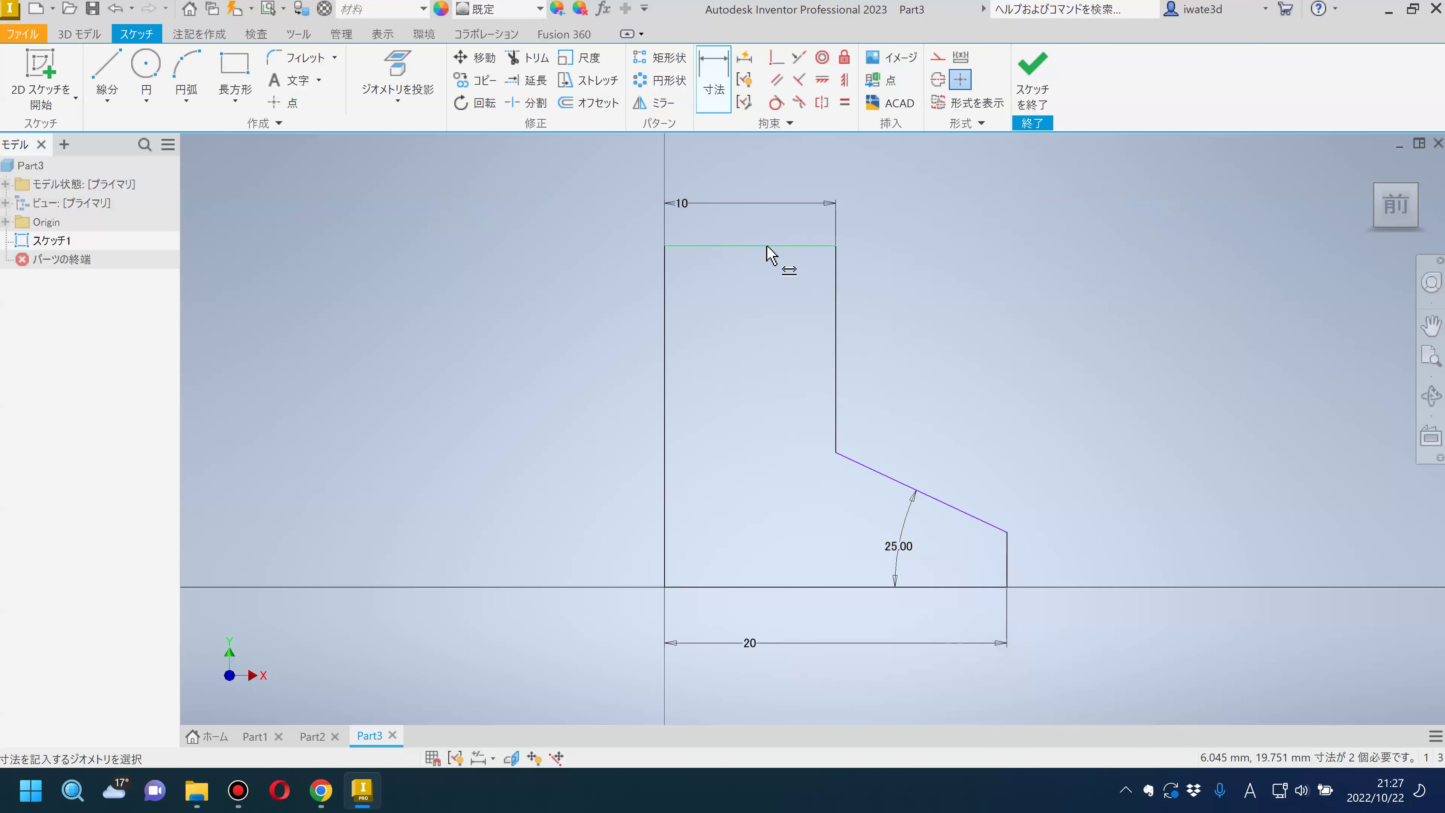
click(766, 247)
click(756, 588)
click(574, 540)
key(Return)
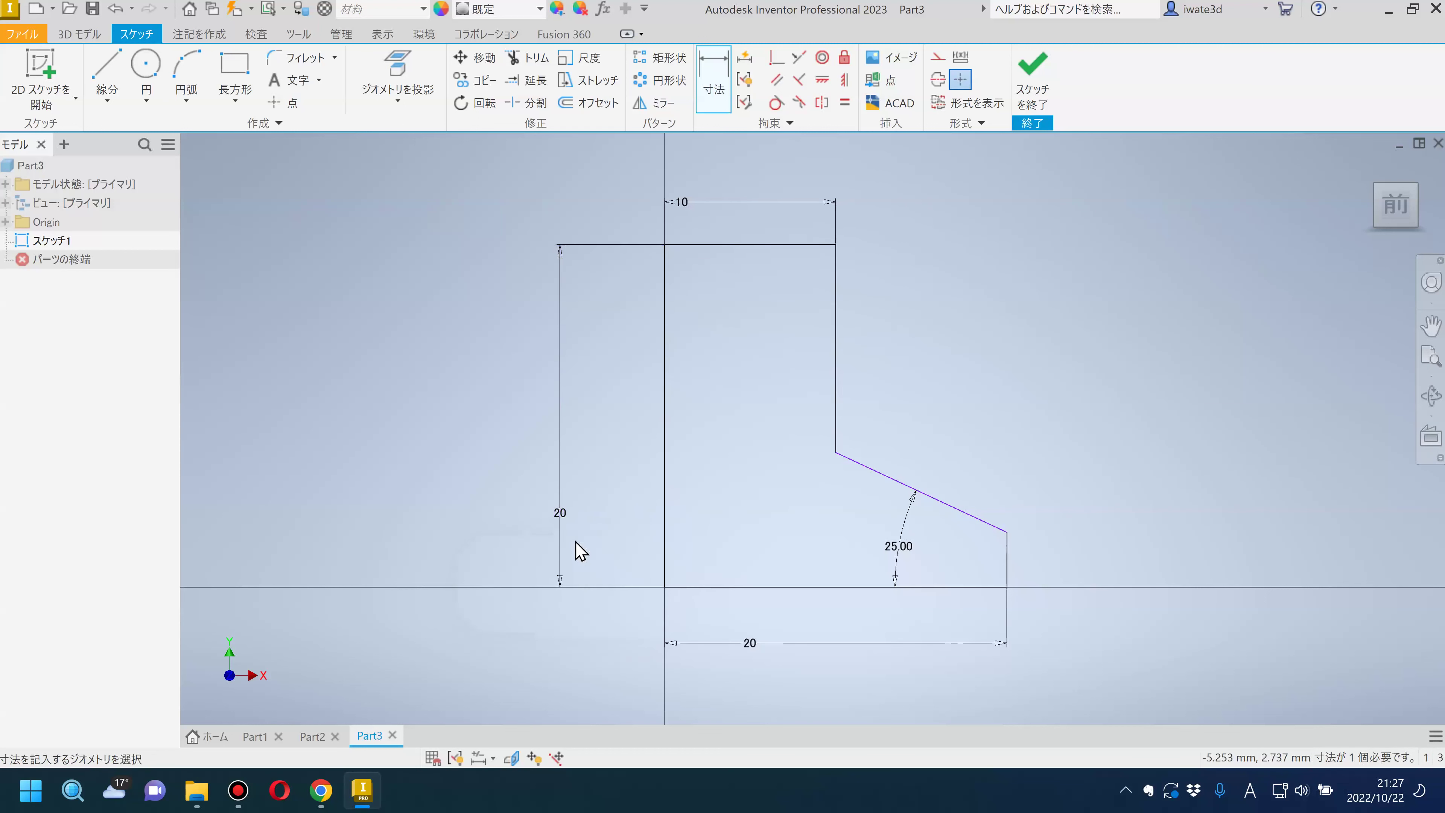
Dimension the short outer vertical edge to 5 mm and finish the sketch
click(1008, 560)
click(1043, 546)
key(Escape)
click(1007, 555)
click(1069, 557)
text(5)
key(Return)
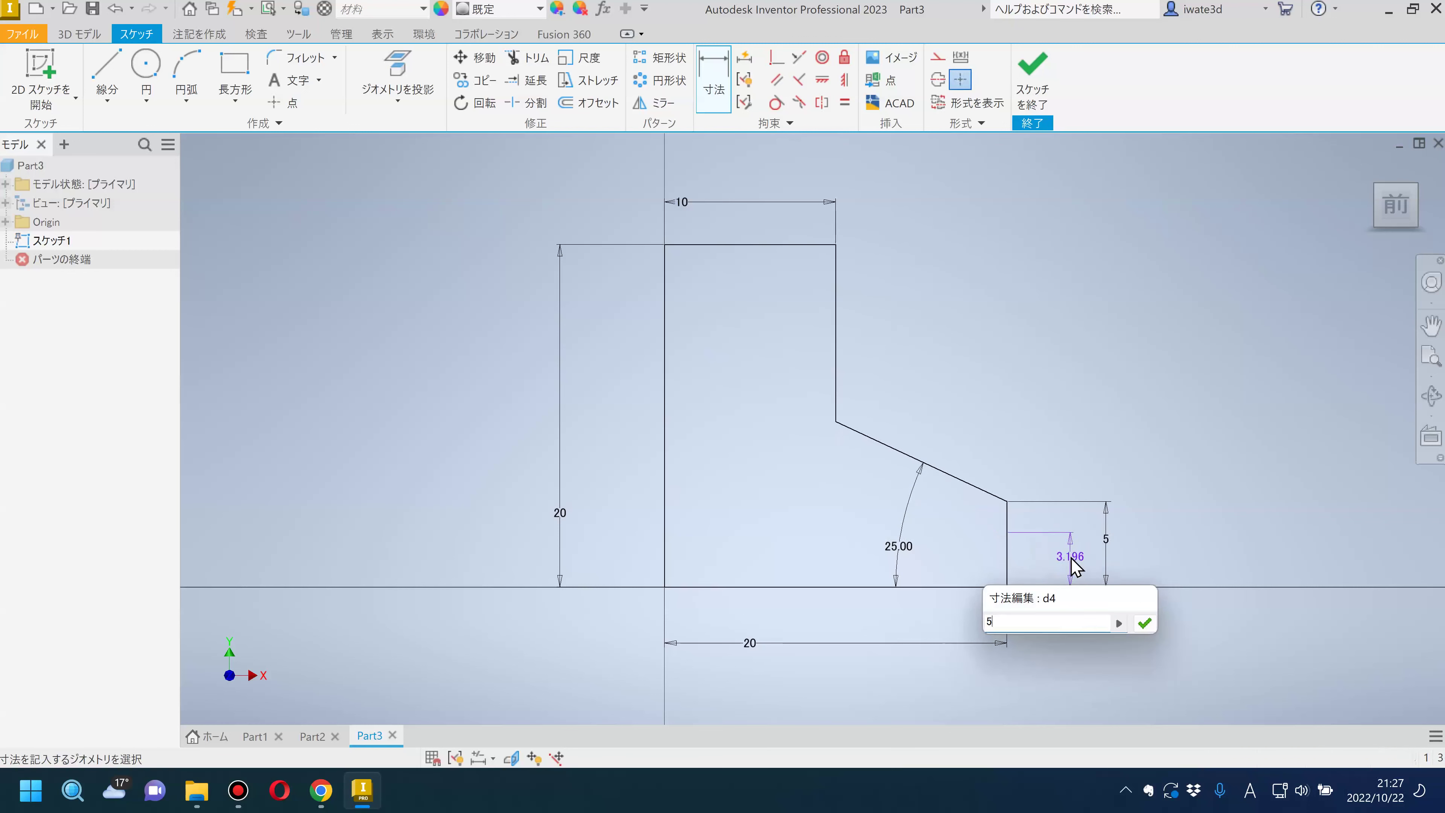
click(1037, 108)
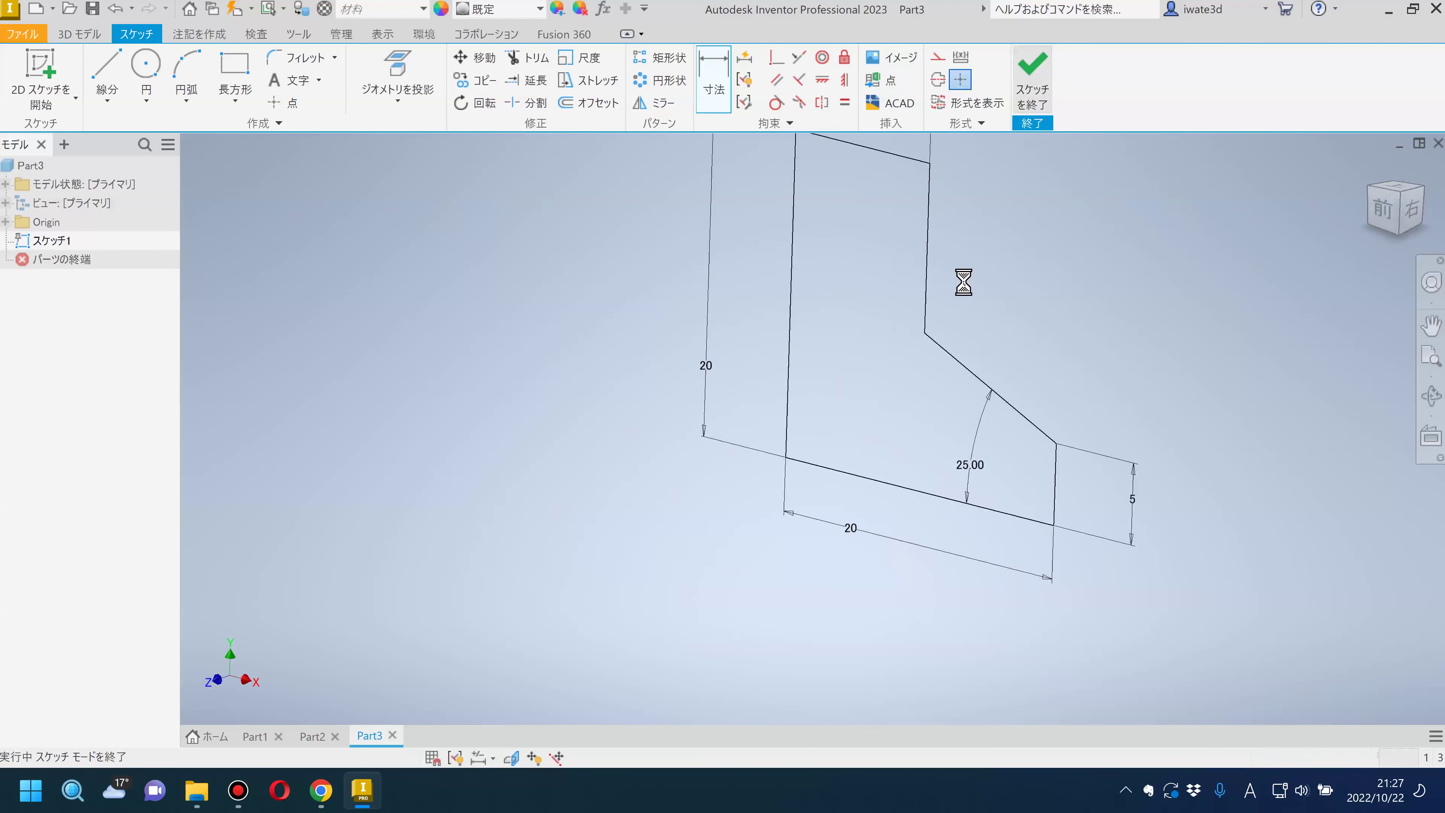
Revolve the profile a full turn about its long vertical edge
click(147, 74)
click(615, 360)
click(236, 420)
scroll(1053, 416, up, 5)
shift+middle_drag(1049, 407, 1052, 422)
key(Escape)
scroll(1051, 429, down, 6)
scroll(1045, 442, up, 3)
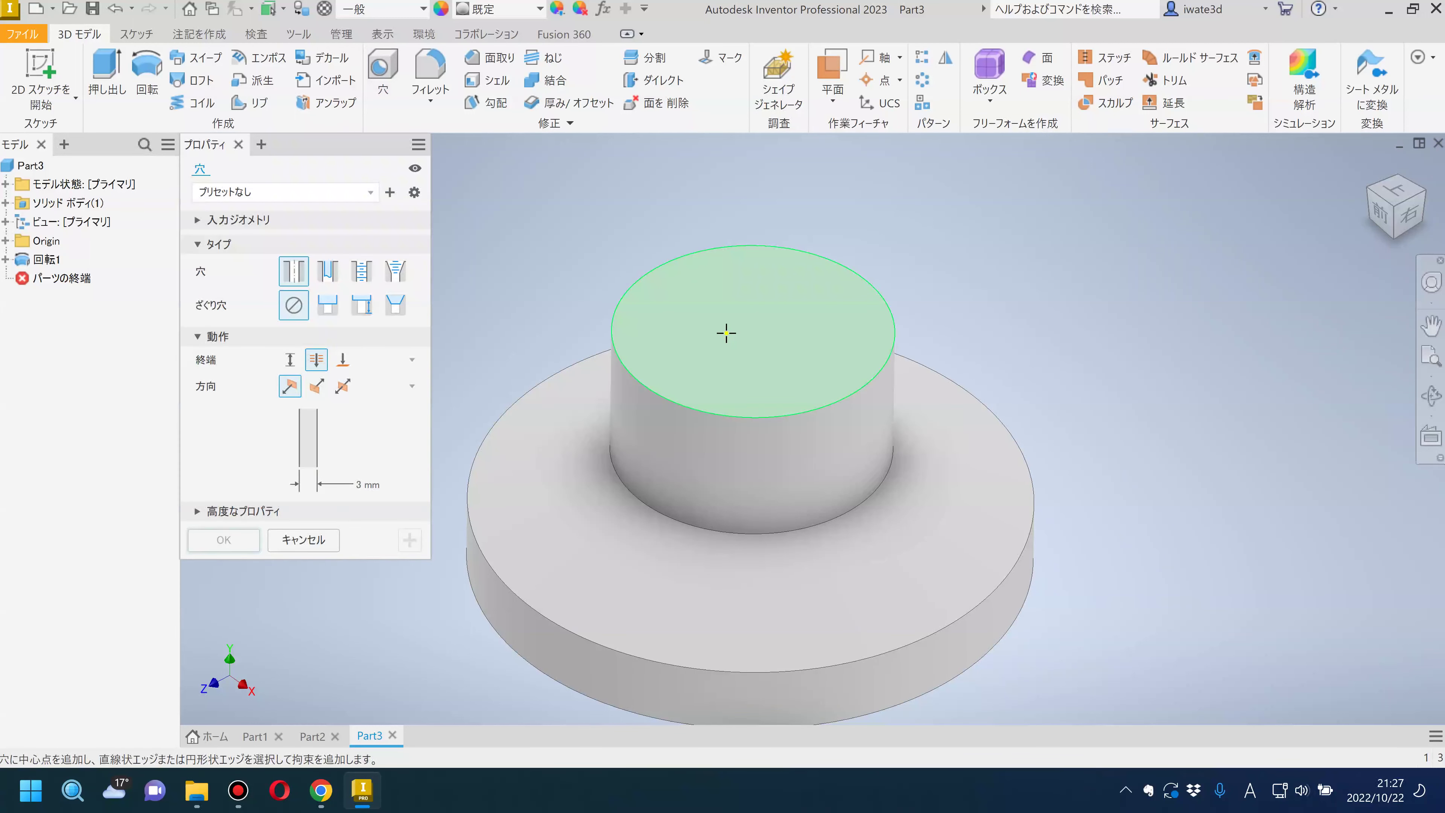
Start a hole on the top face of the flange's upper cylinder and position it at the face's centre
click(758, 326)
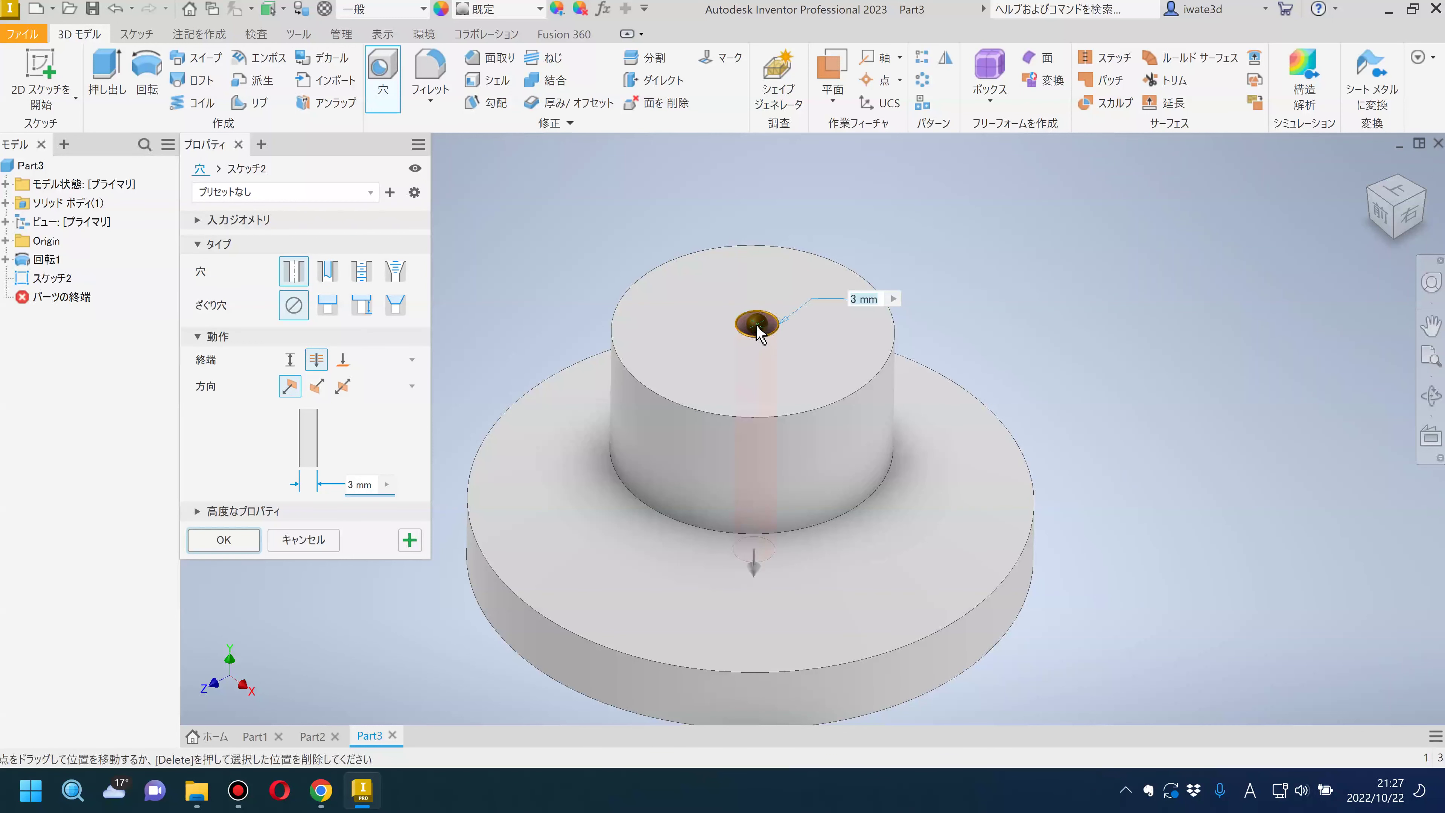
drag(757, 327, 754, 333)
scroll(762, 350, down, 3)
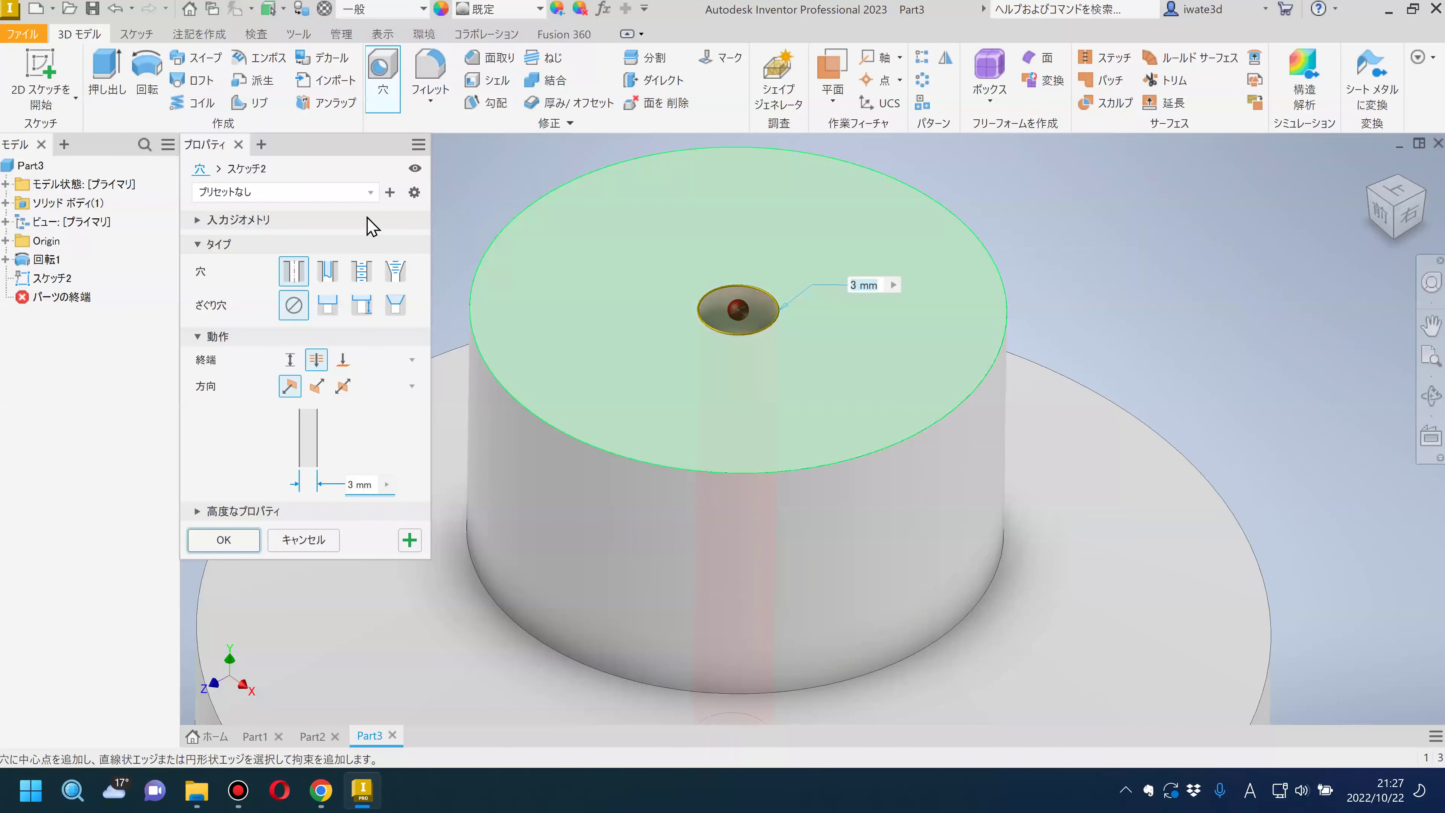
Try the clearance and tapped hole types for the centre hole and return to a simple hole
click(333, 282)
click(358, 281)
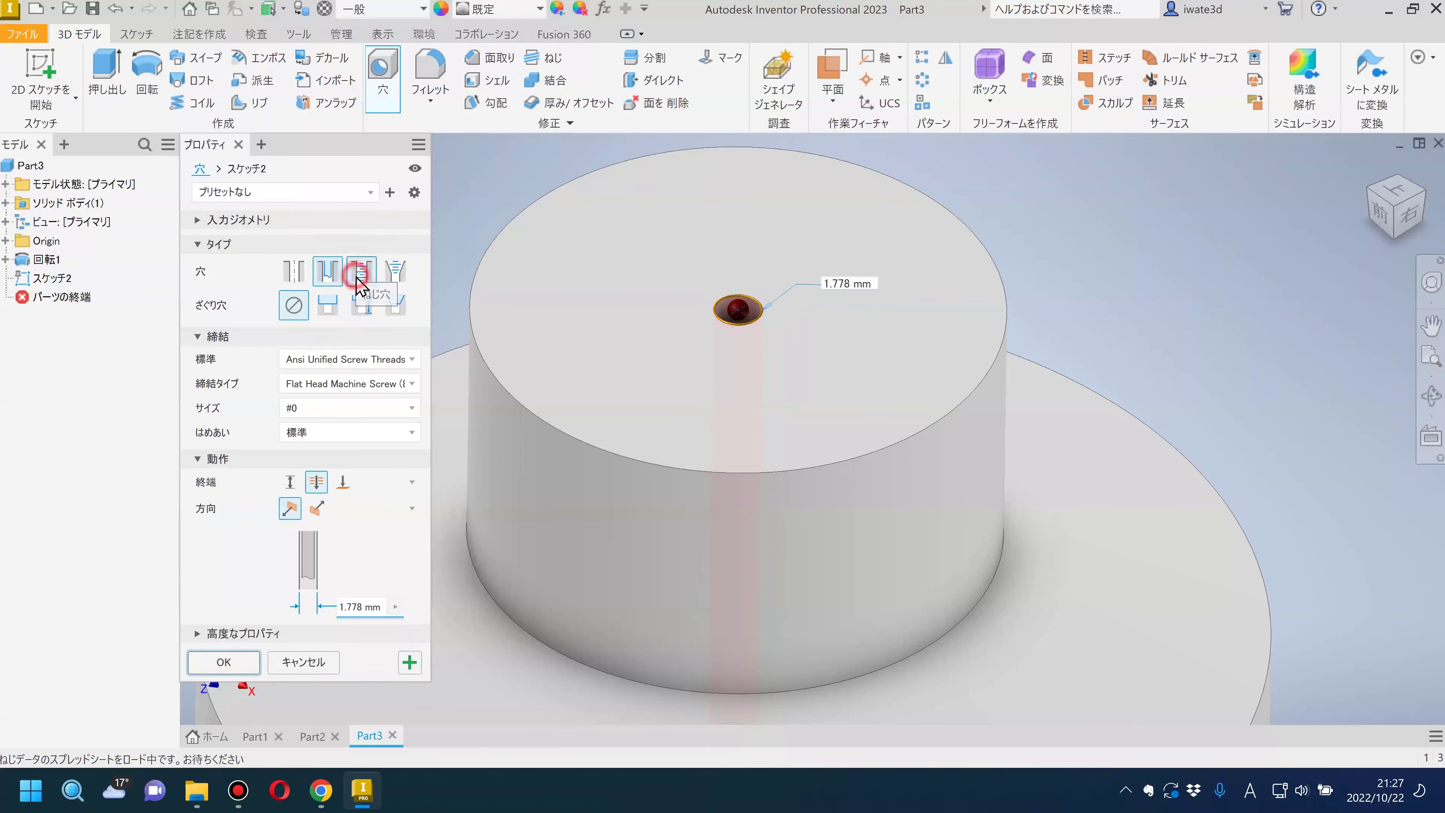
click(296, 273)
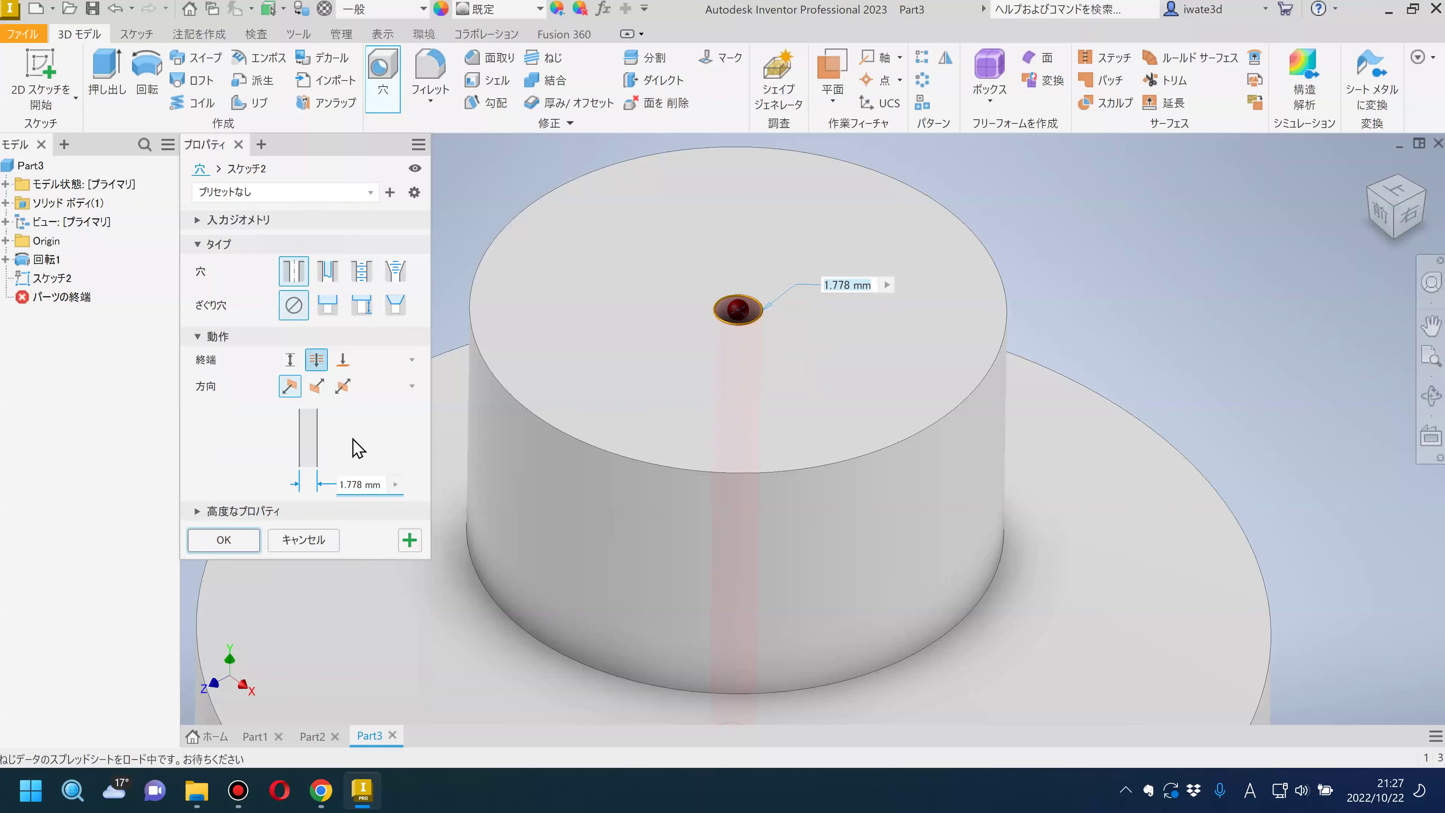
Set the centre hole's diameter to 3 mm with a through-all termination and create it
click(375, 487)
text(3)
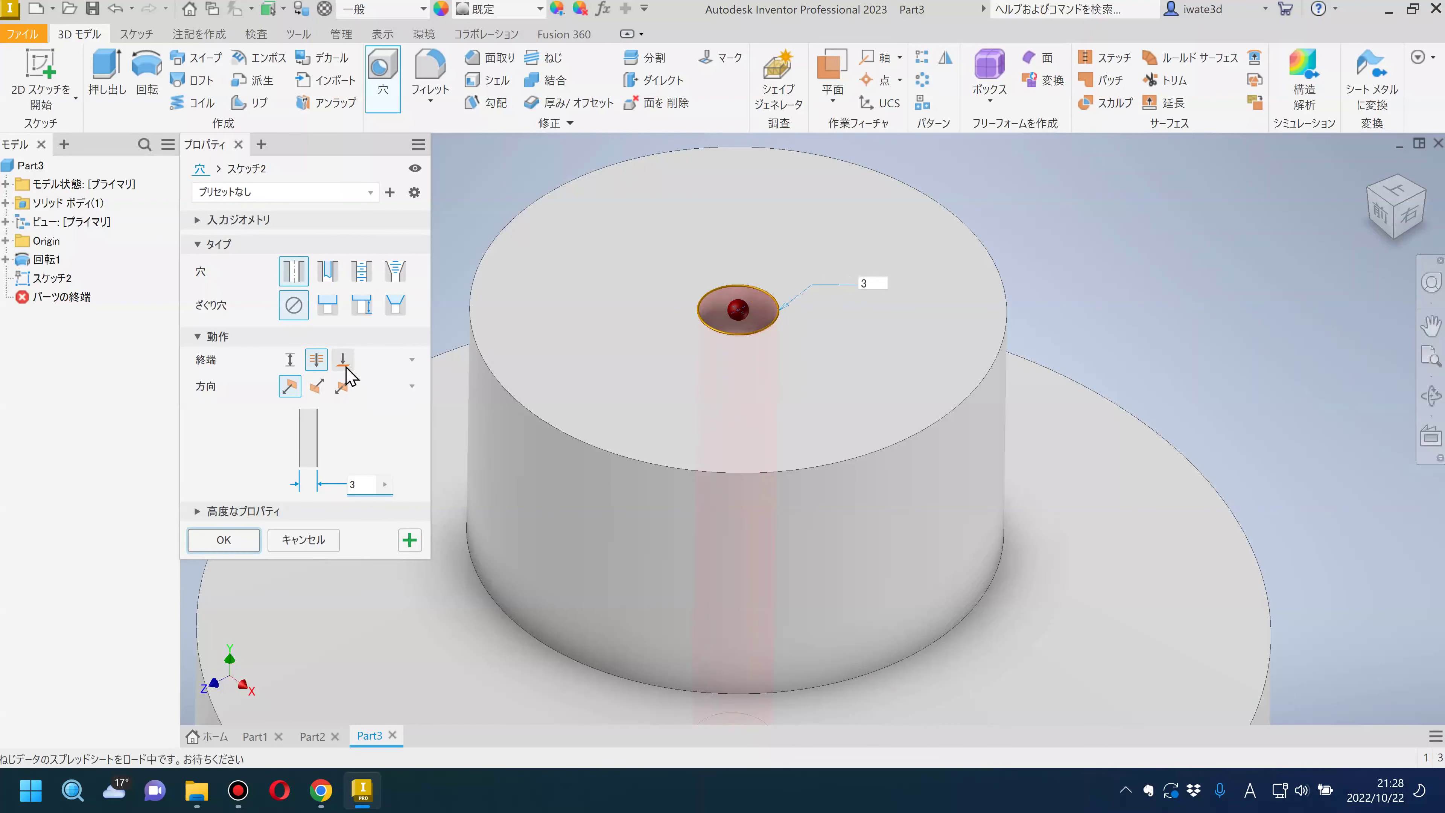
click(343, 361)
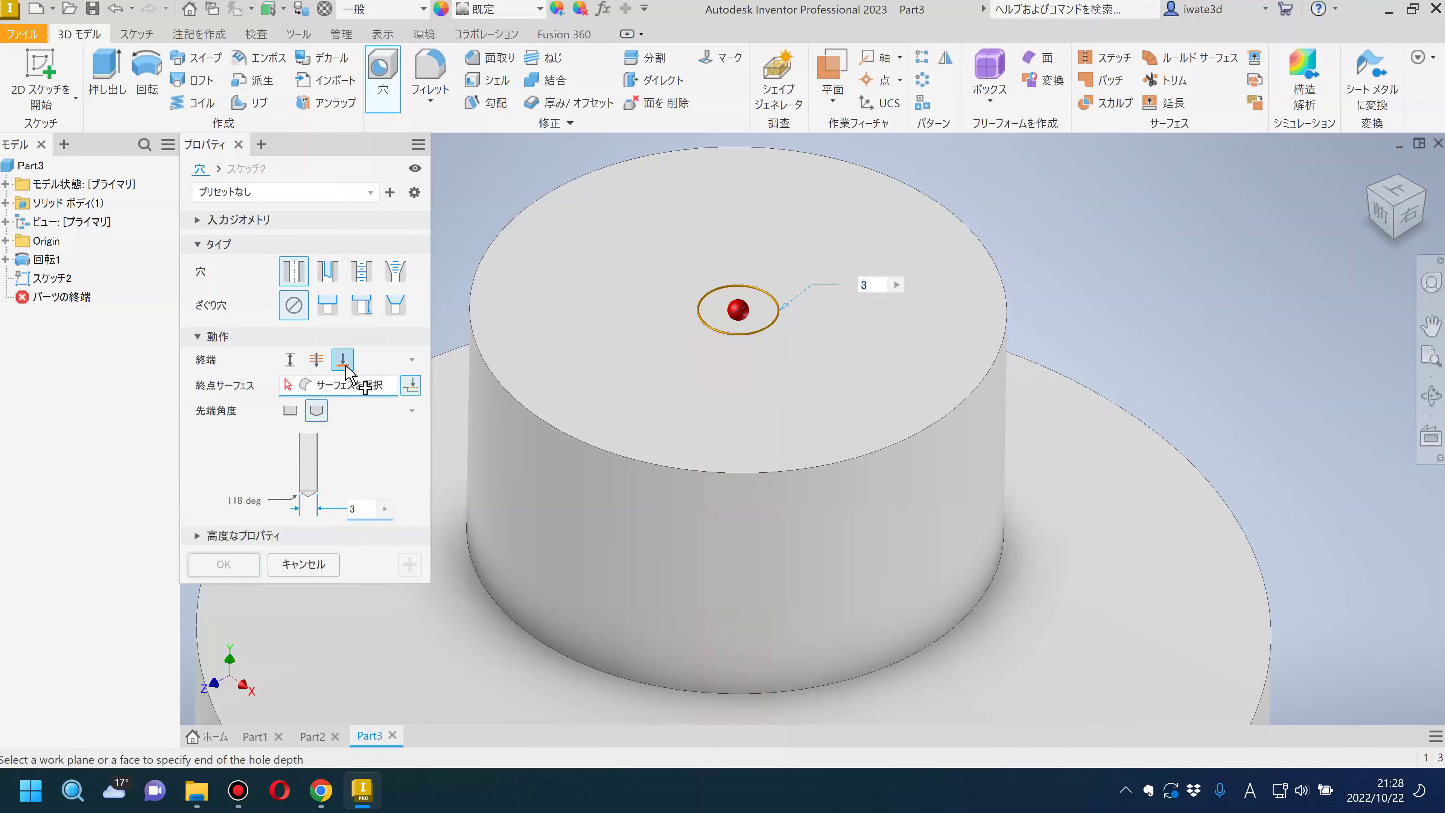
click(317, 360)
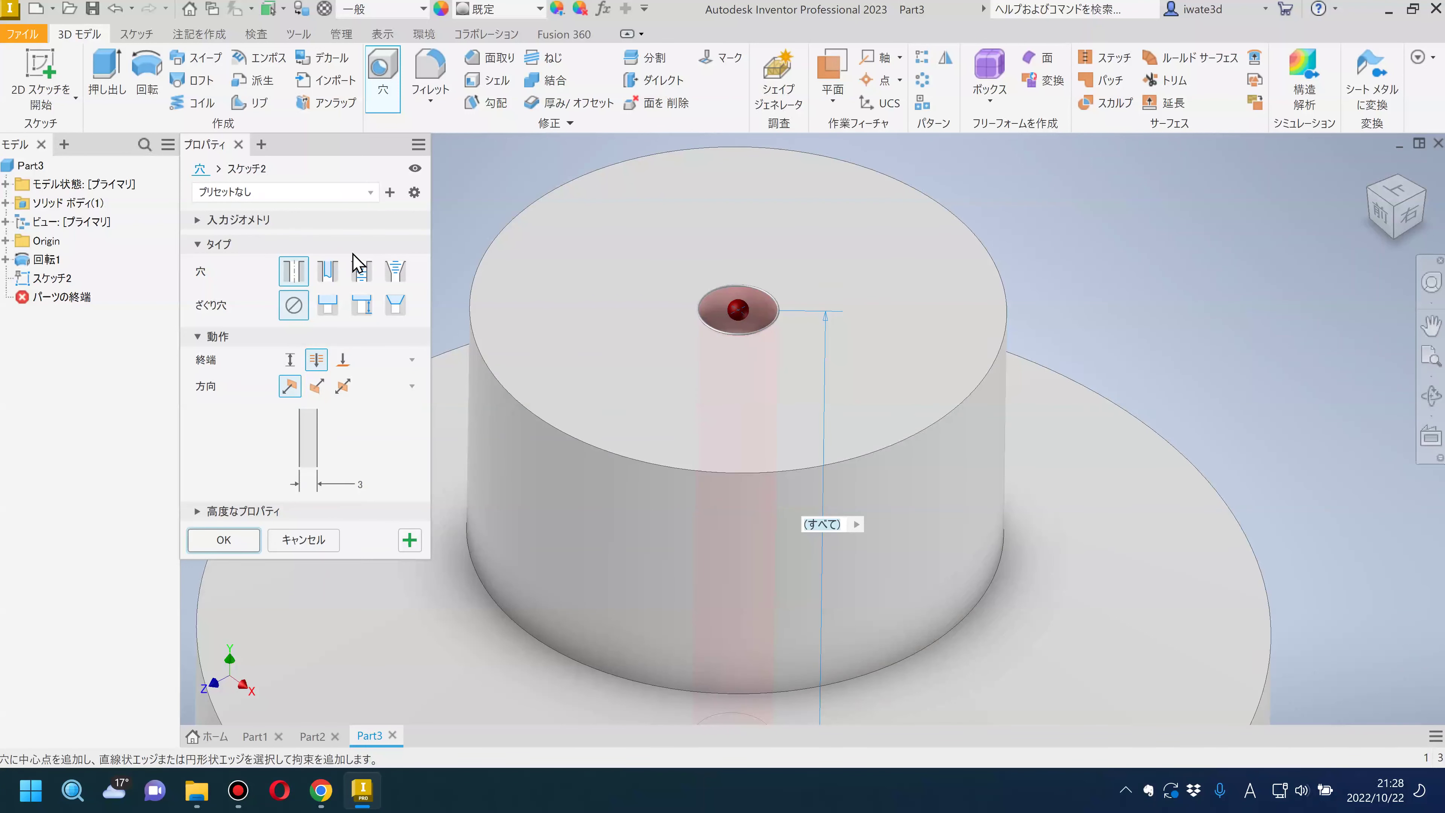
click(228, 540)
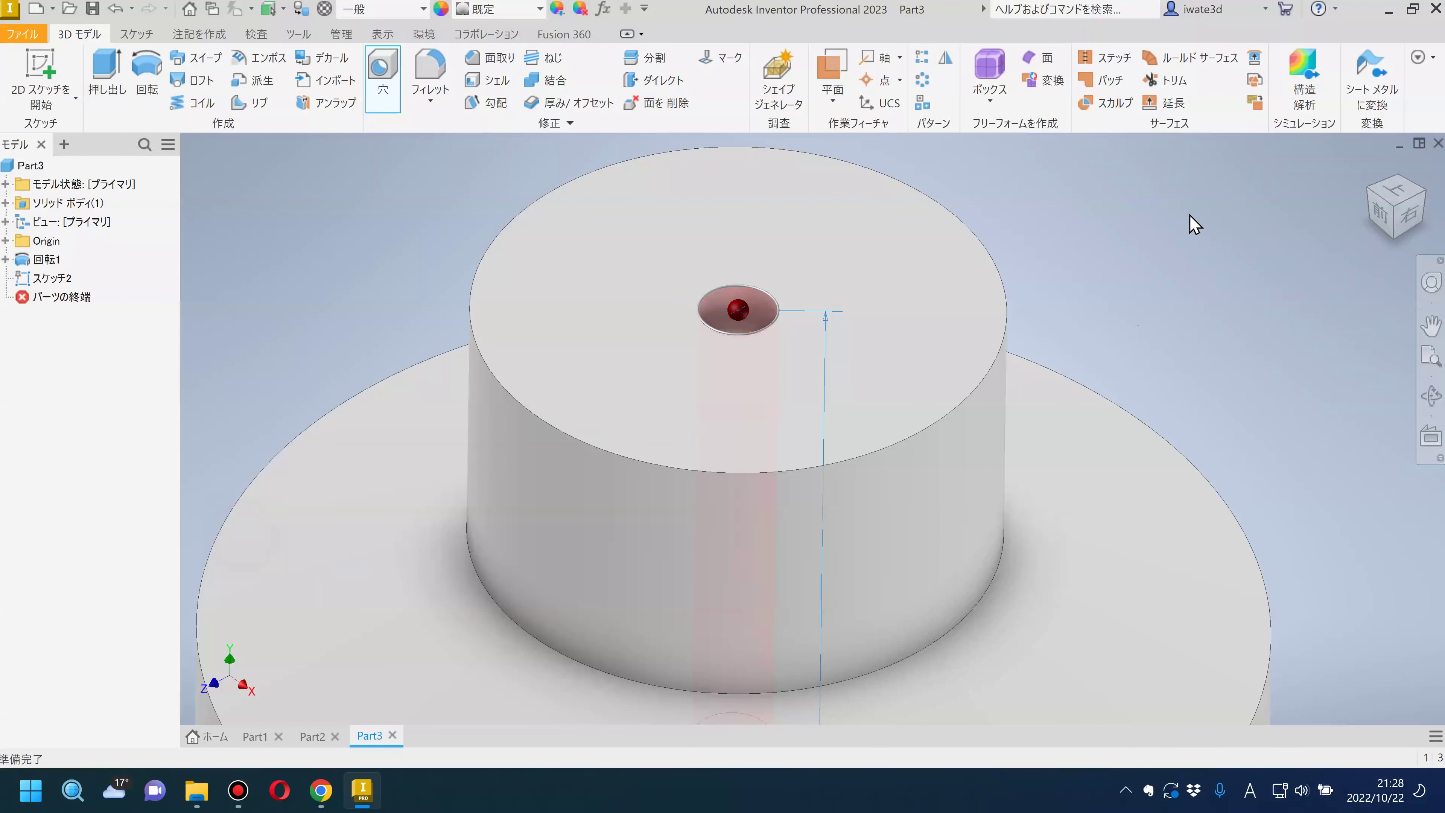
Fillet the upper outer edge of the flange's wide base disc
scroll(1115, 318, up, 5)
shift+middle_drag(1152, 333, 978, 405)
key(F6)
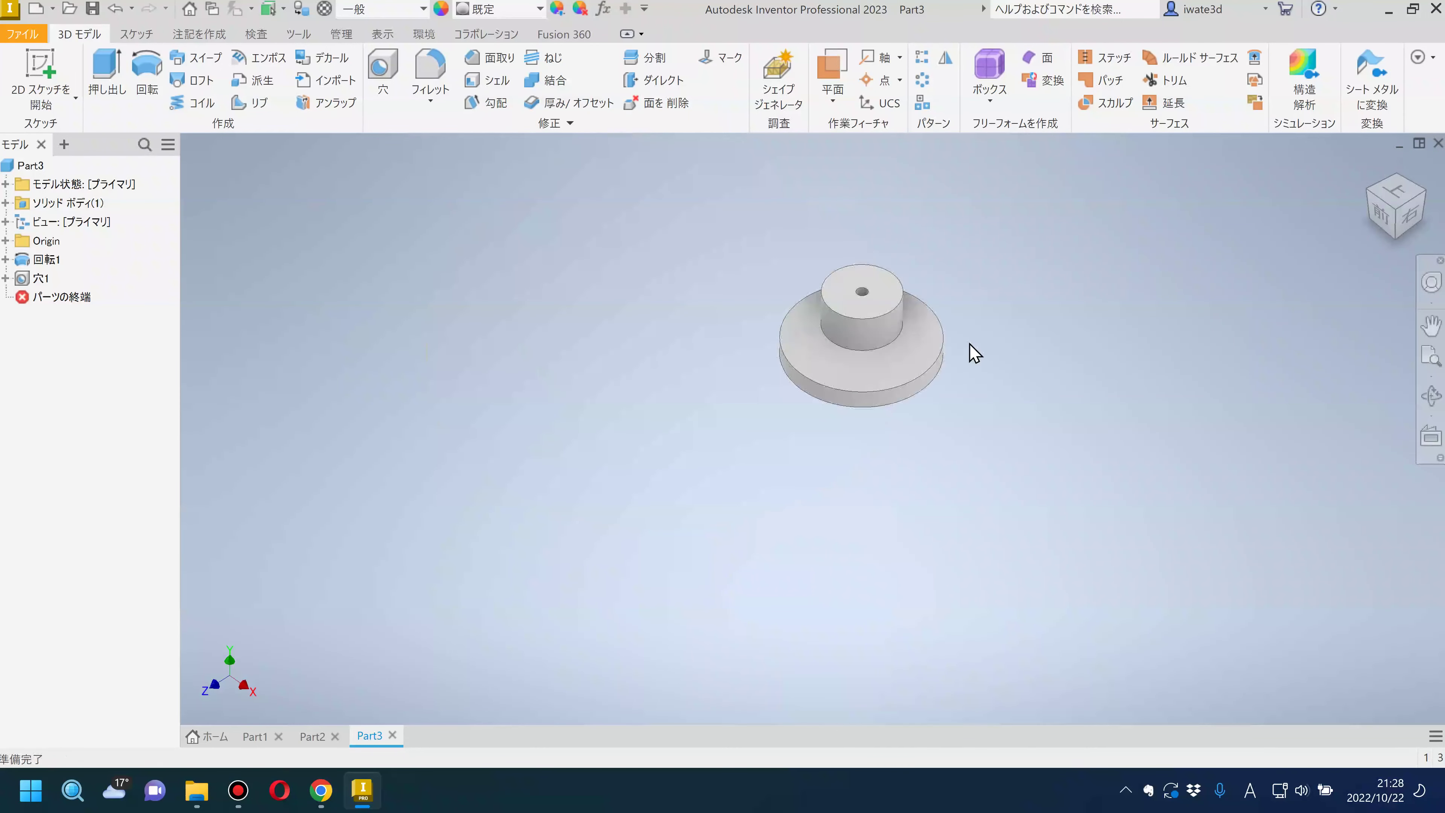
scroll(910, 371, down, 5)
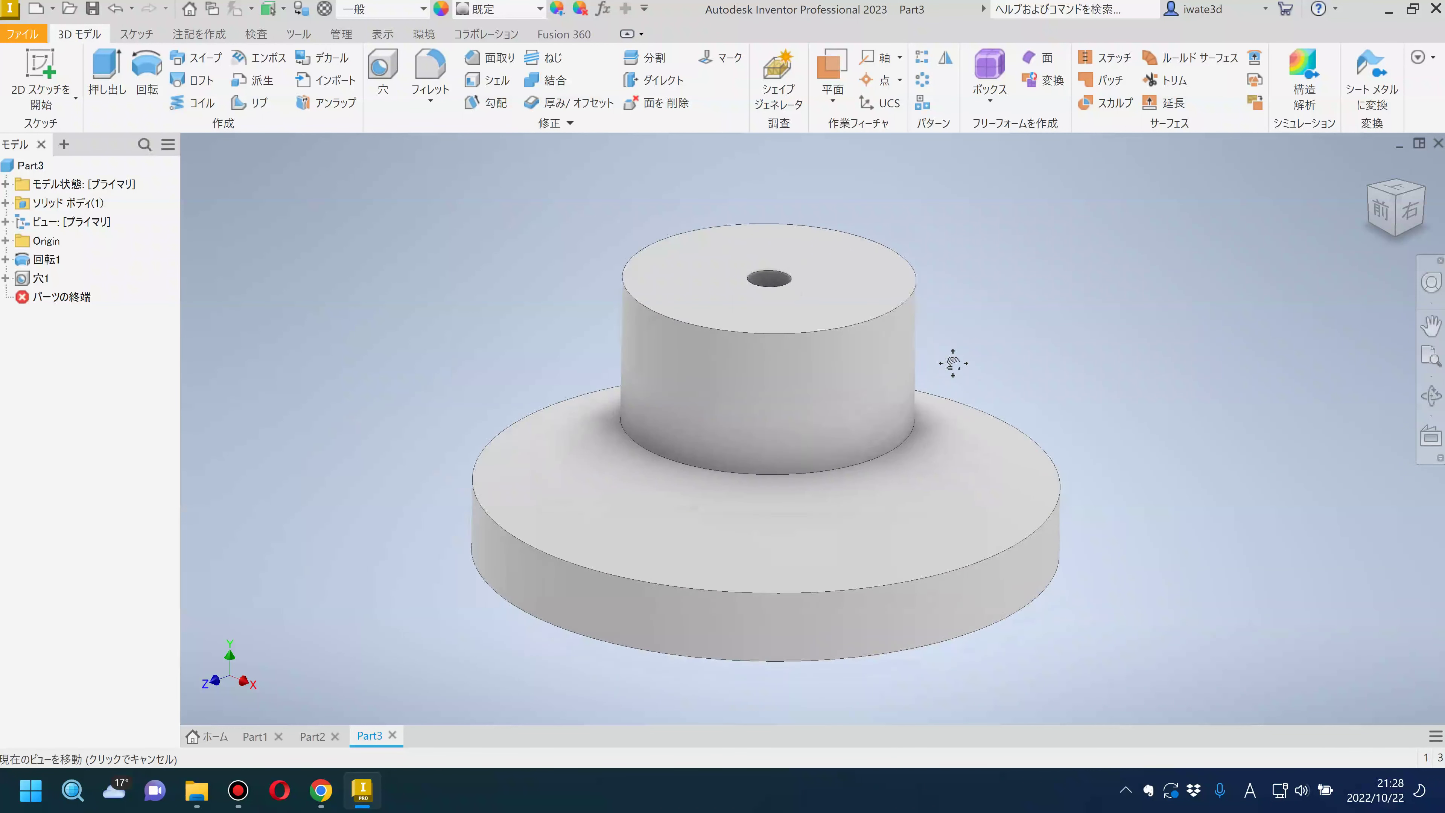
key(F4)
drag(961, 371, 930, 354)
key(Escape)
click(430, 74)
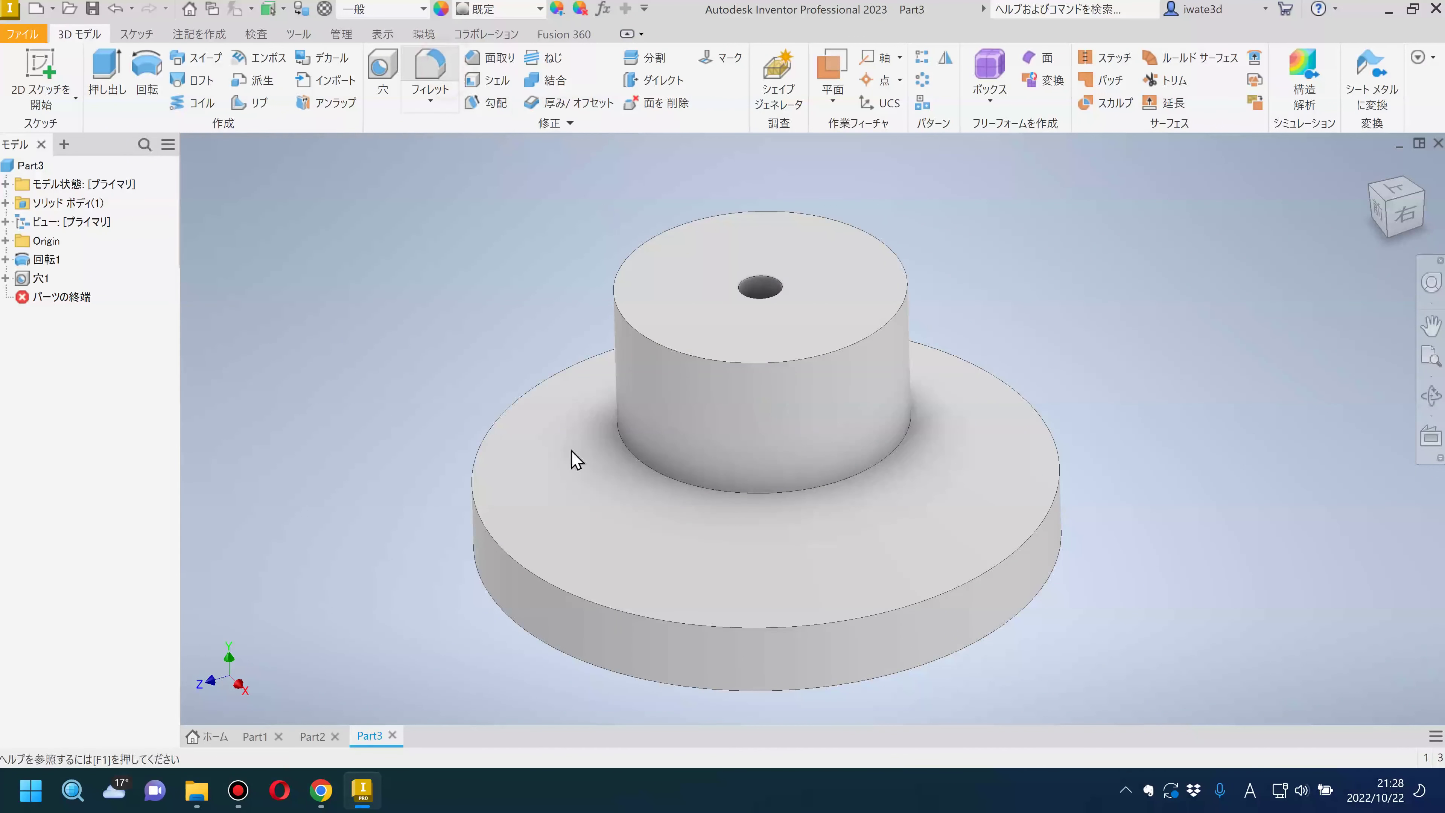
click(498, 418)
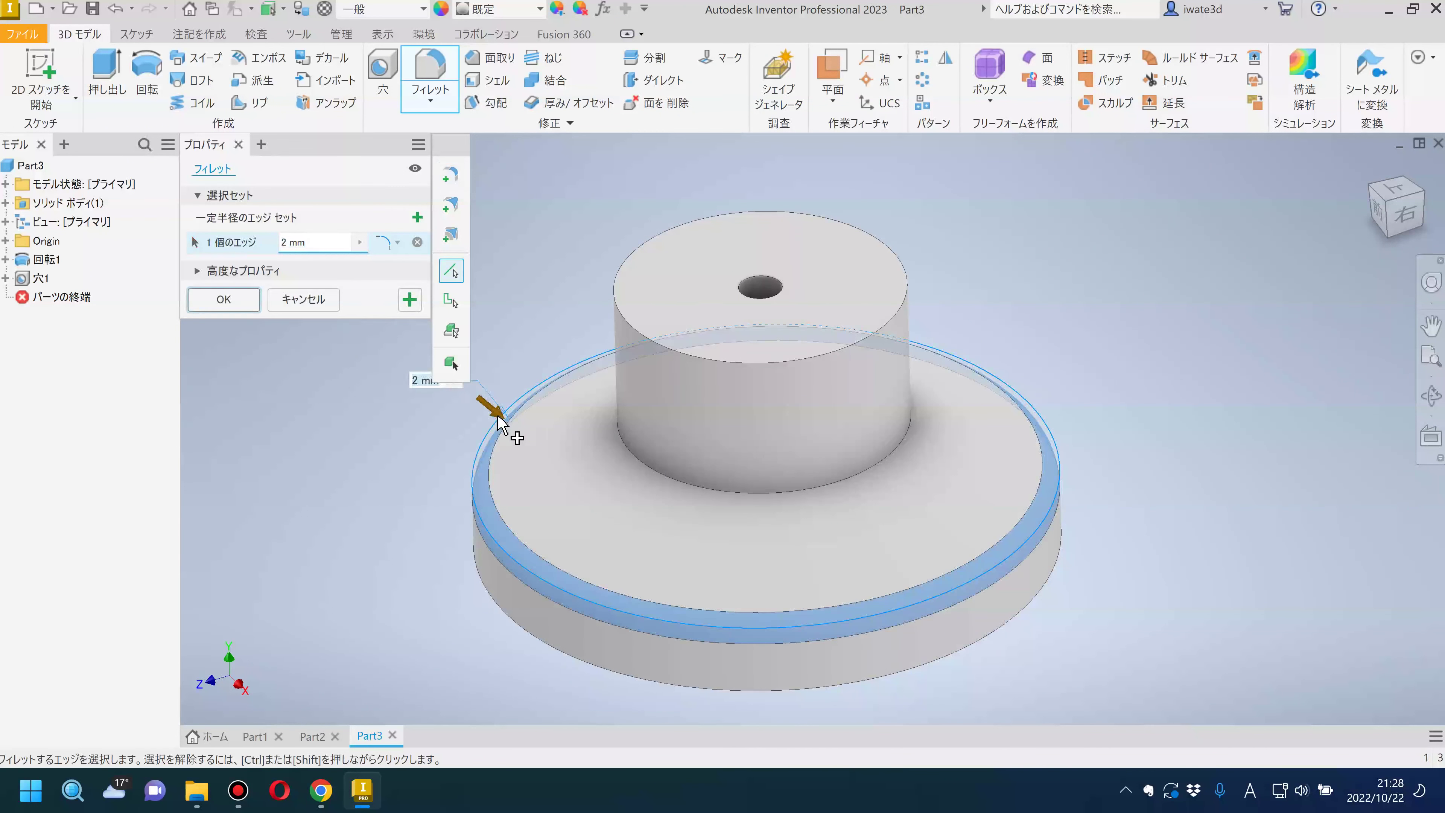
key(Return)
key(Return)
Chamfer the top outer edge of the flange's upper cylinder
click(430, 101)
click(497, 62)
click(613, 289)
key(Return)
shift+middle_drag(1096, 387, 1080, 362)
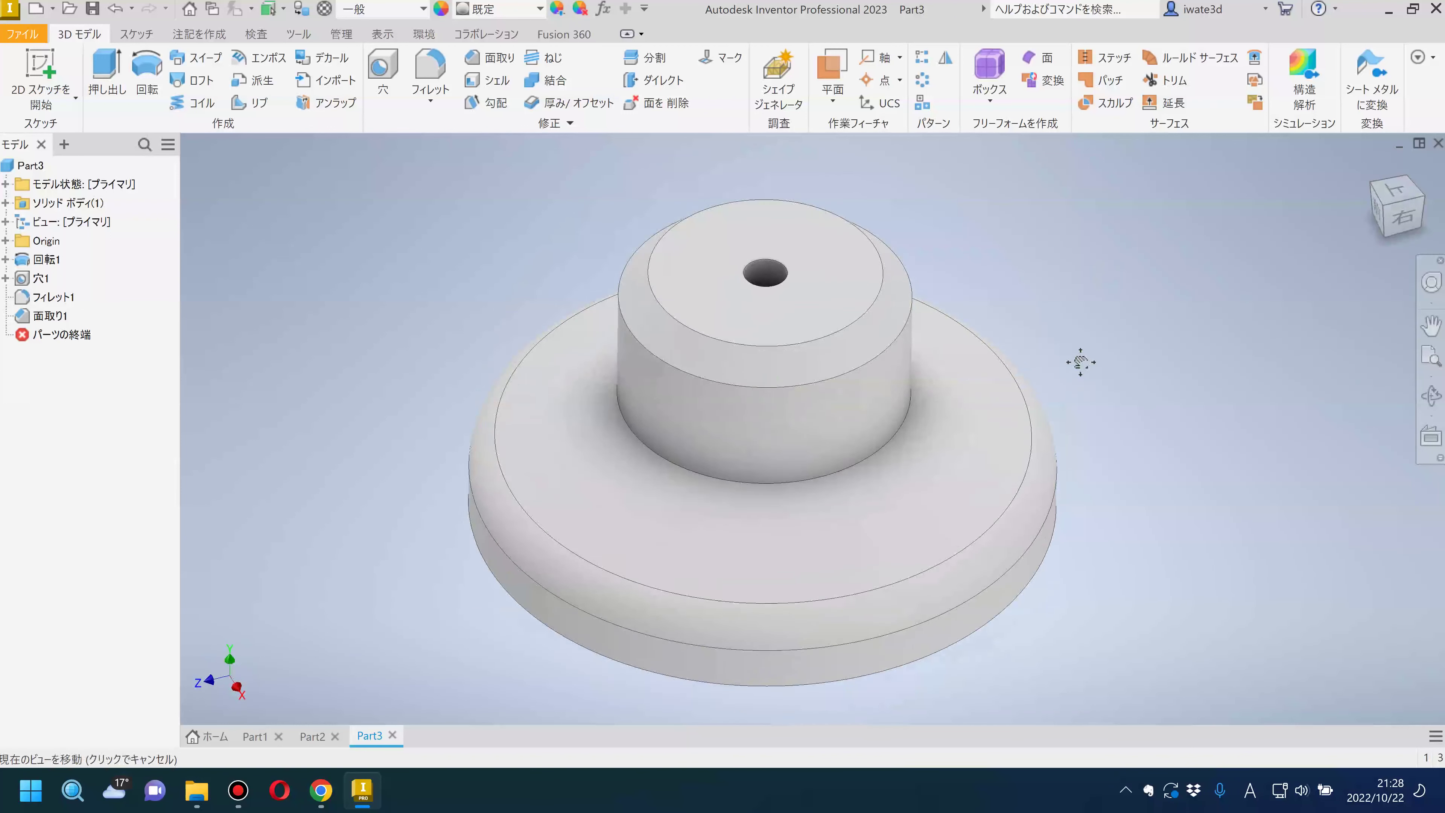